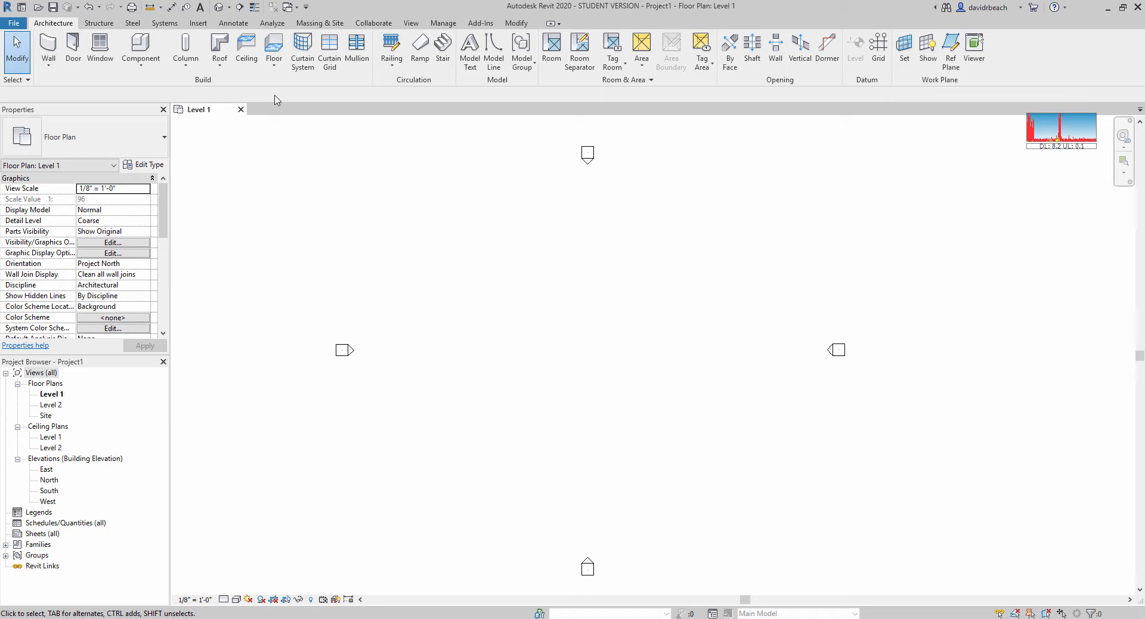
# Step: Create a rectangular Generic - 12" floor of about 6688 SF on Level 1, between the four elevation markers
pyautogui.click(273, 45)
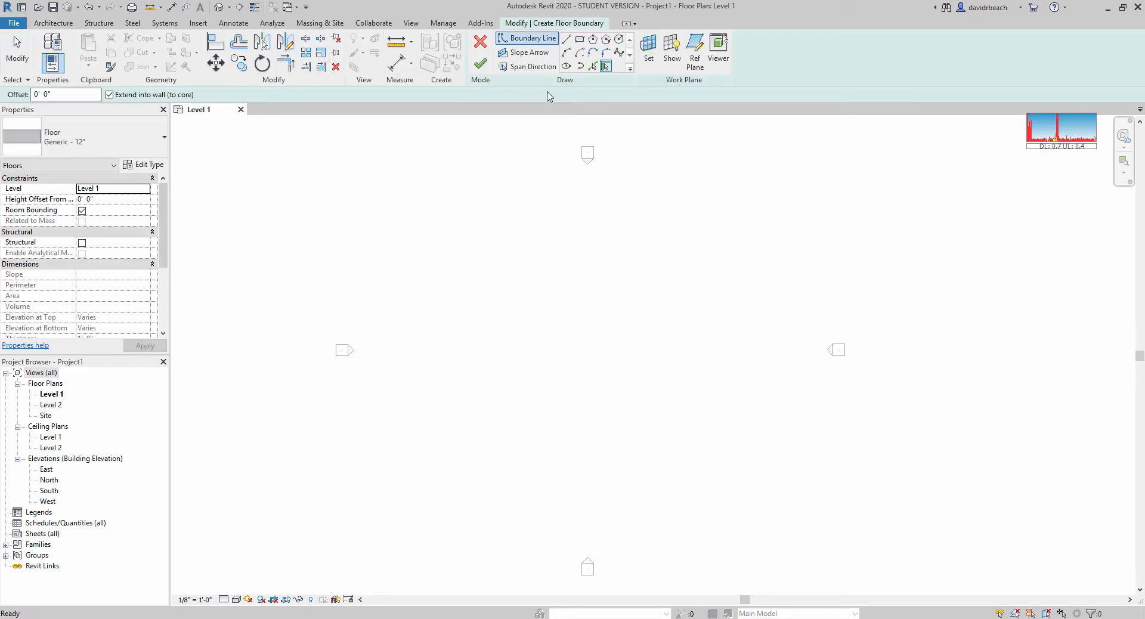
pyautogui.click(580, 39)
pyautogui.click(464, 275)
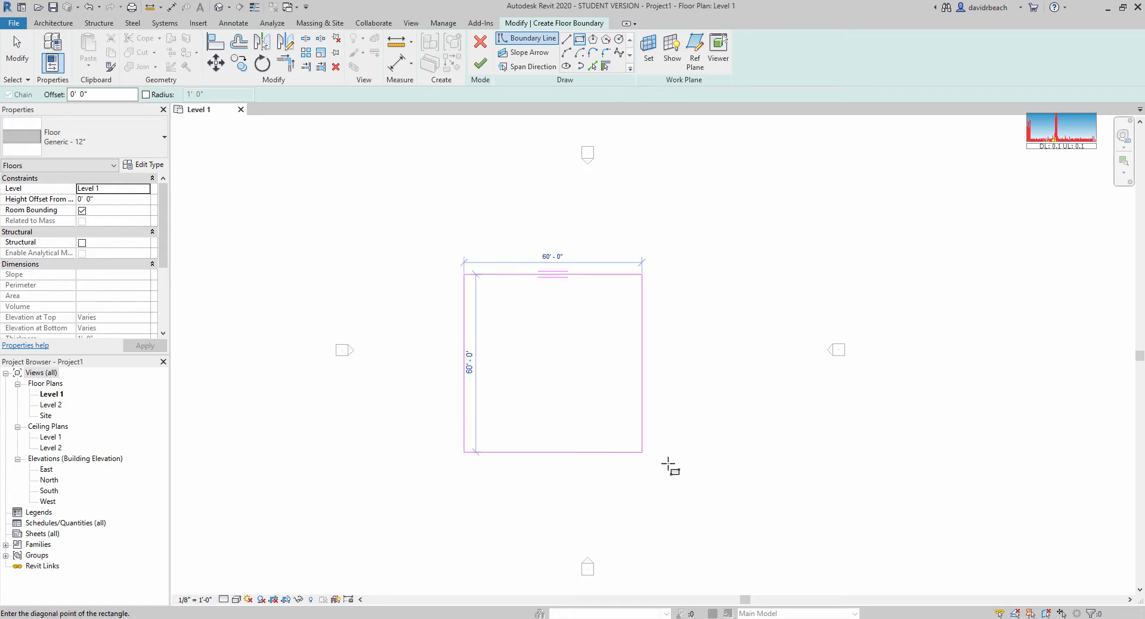
pyautogui.click(725, 499)
pyautogui.press('Escape')
pyautogui.press('Escape')
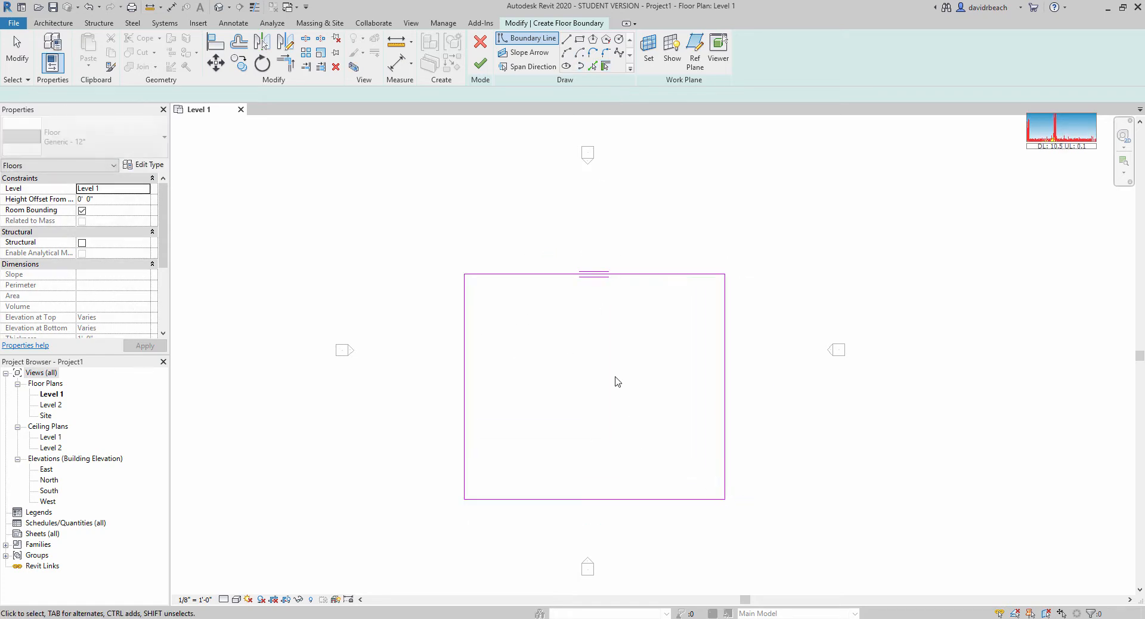
pyautogui.click(481, 64)
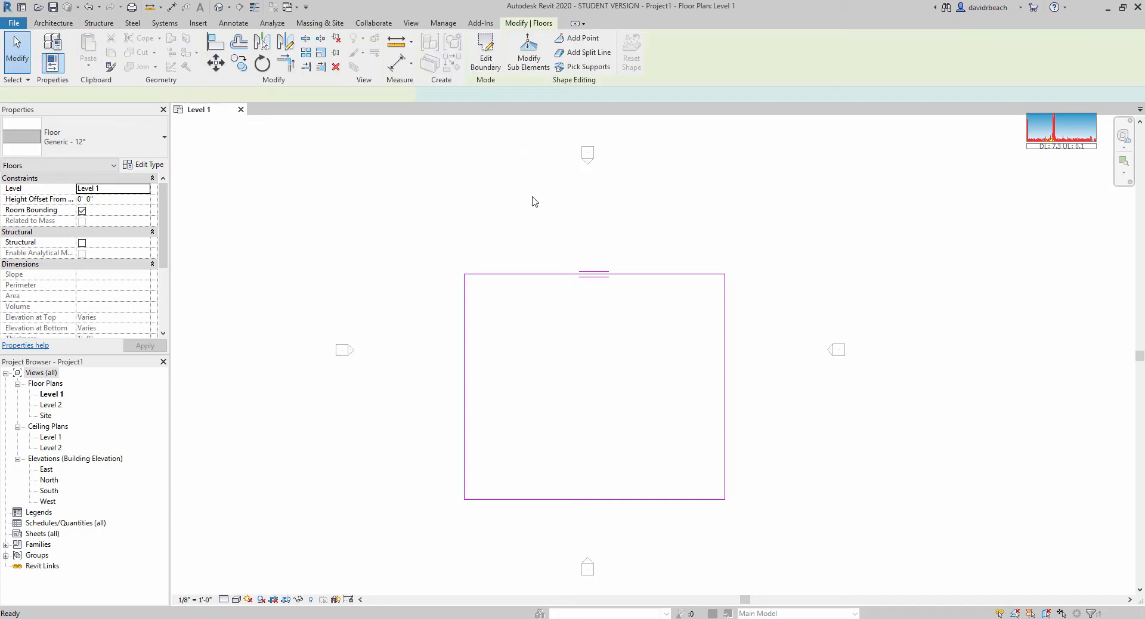
# Step: On the Level 2 plan, create a rectangular floor about 40' by 76' over the west part of the Level 1 floor, starting at its northwest corner
pyautogui.doubleClick(47, 405)
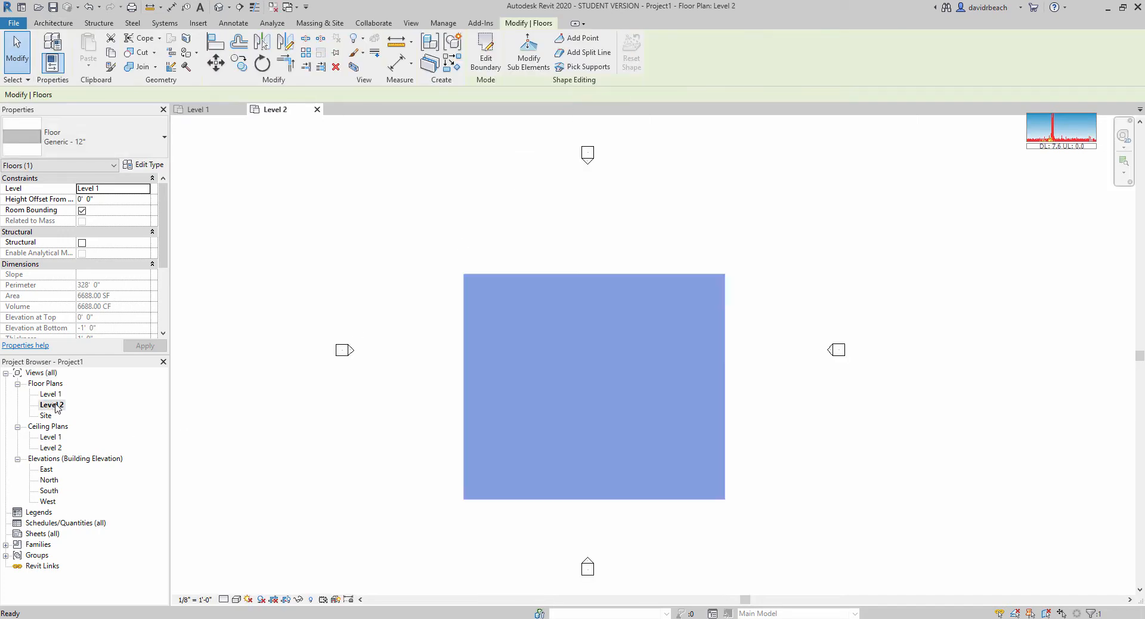
pyautogui.moveTo(511, 416); pyautogui.dragTo(480, 414, button='middle')
pyautogui.scroll(1, 480, 413)
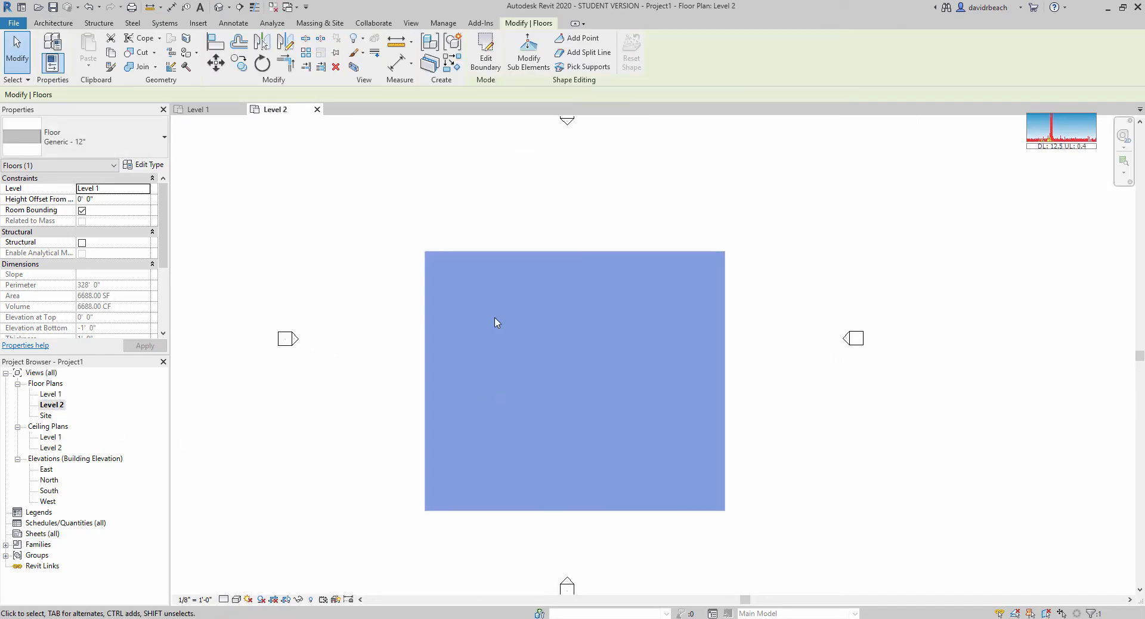
pyautogui.click(495, 198)
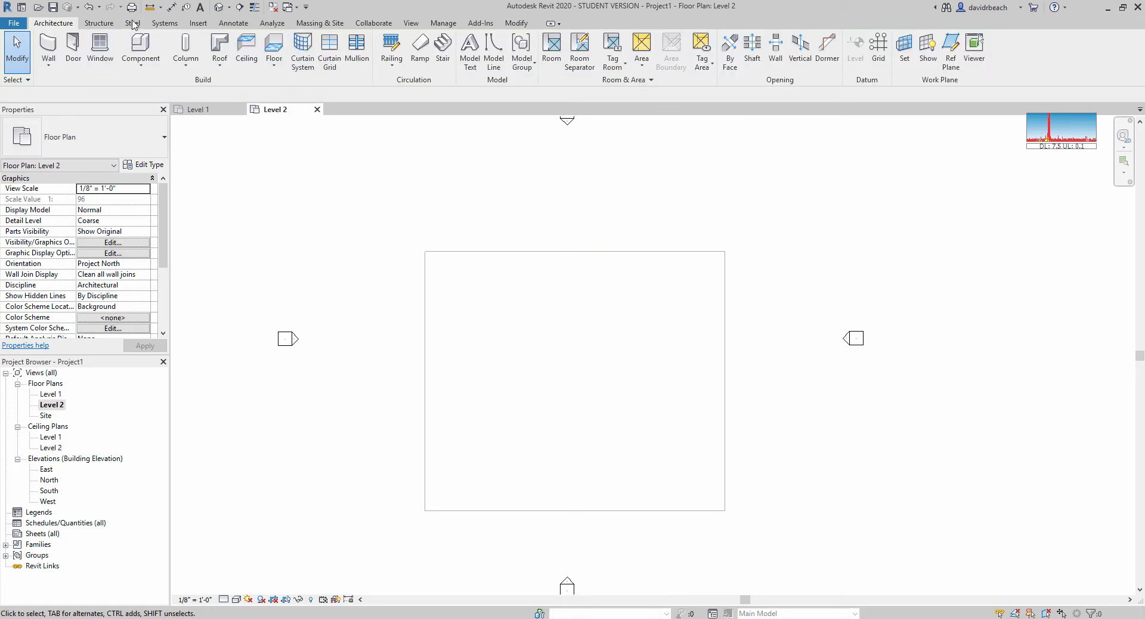
pyautogui.click(273, 48)
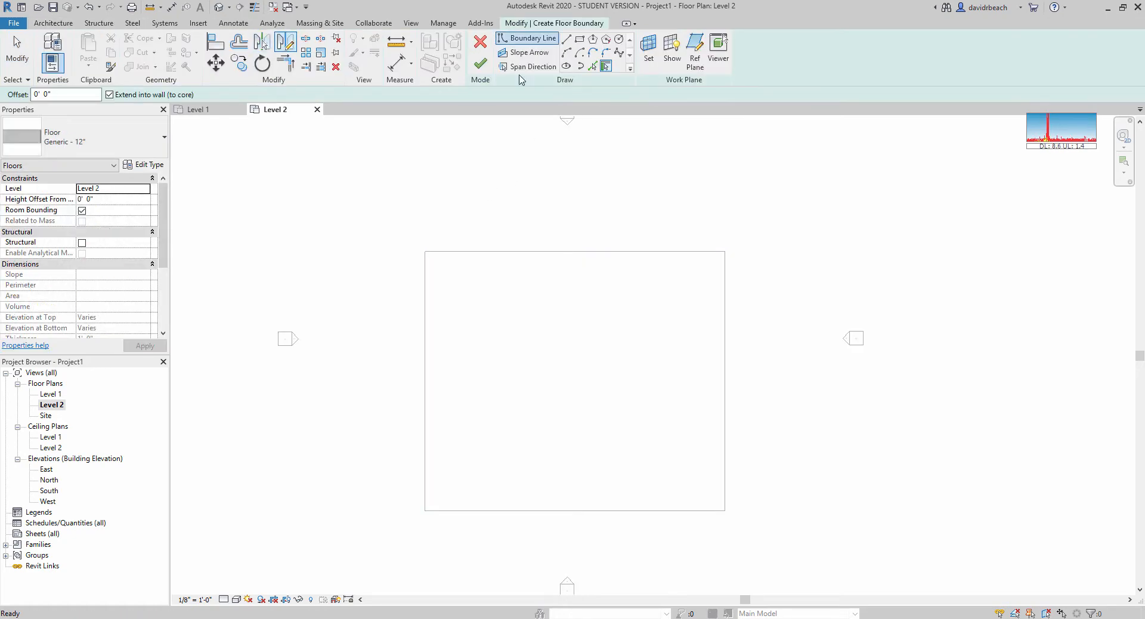
pyautogui.click(579, 40)
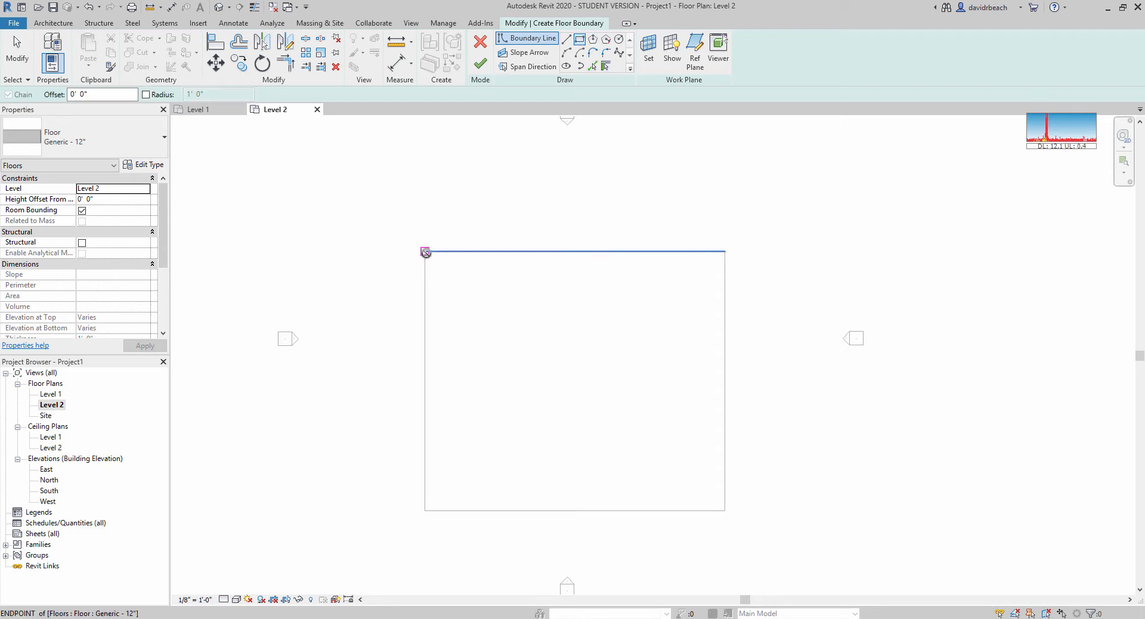
pyautogui.click(425, 252)
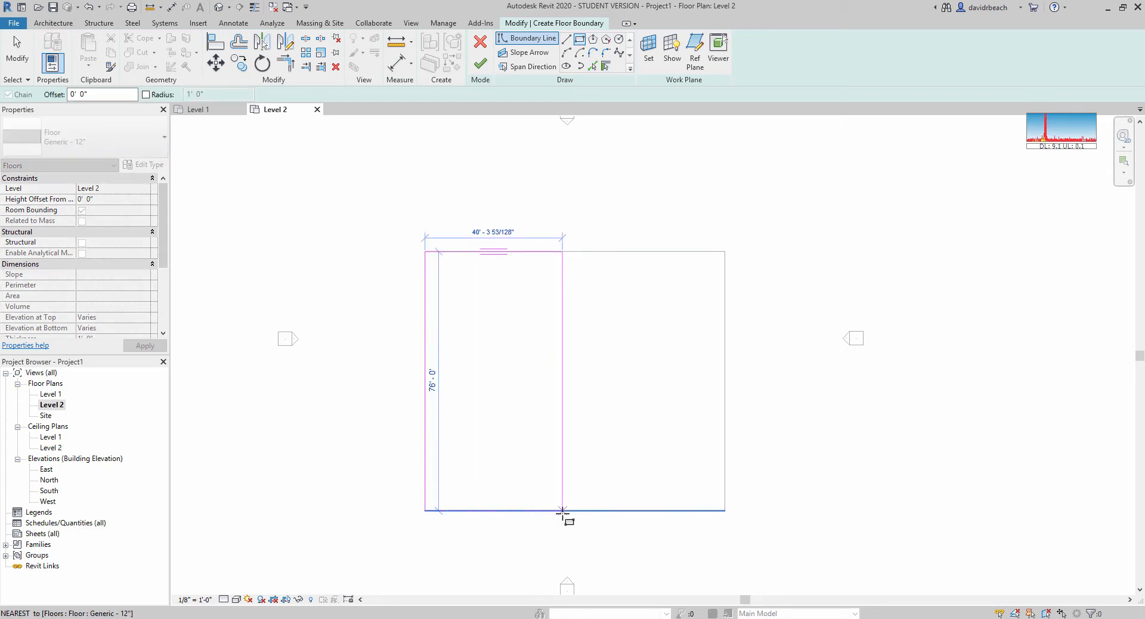
pyautogui.click(518, 554)
pyautogui.press('Escape')
pyautogui.press('Escape')
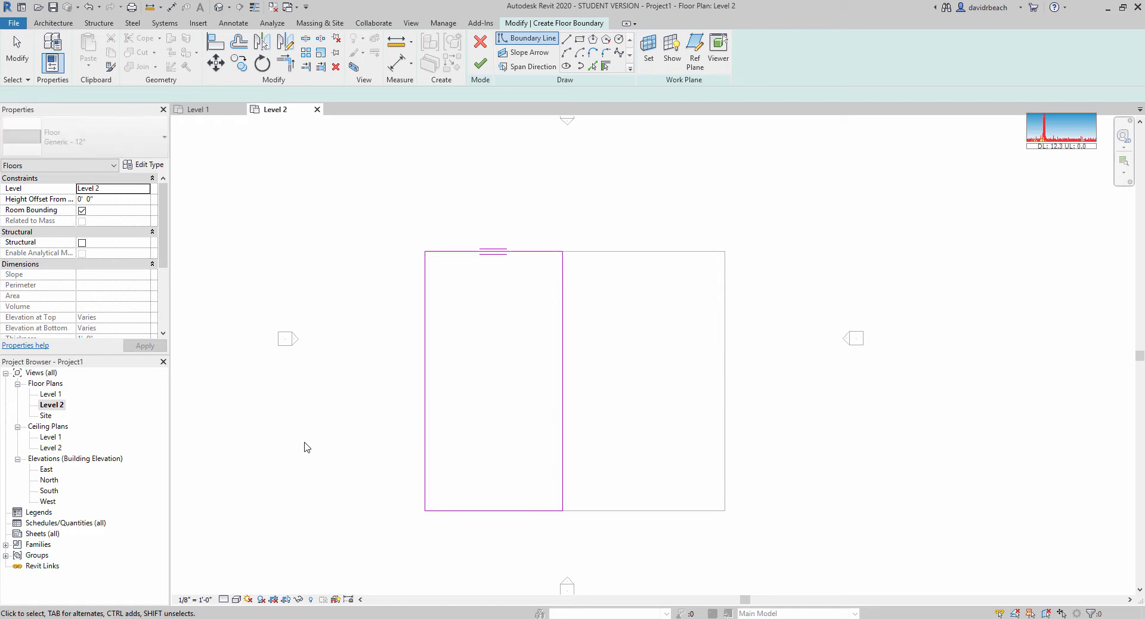
pyautogui.click(480, 62)
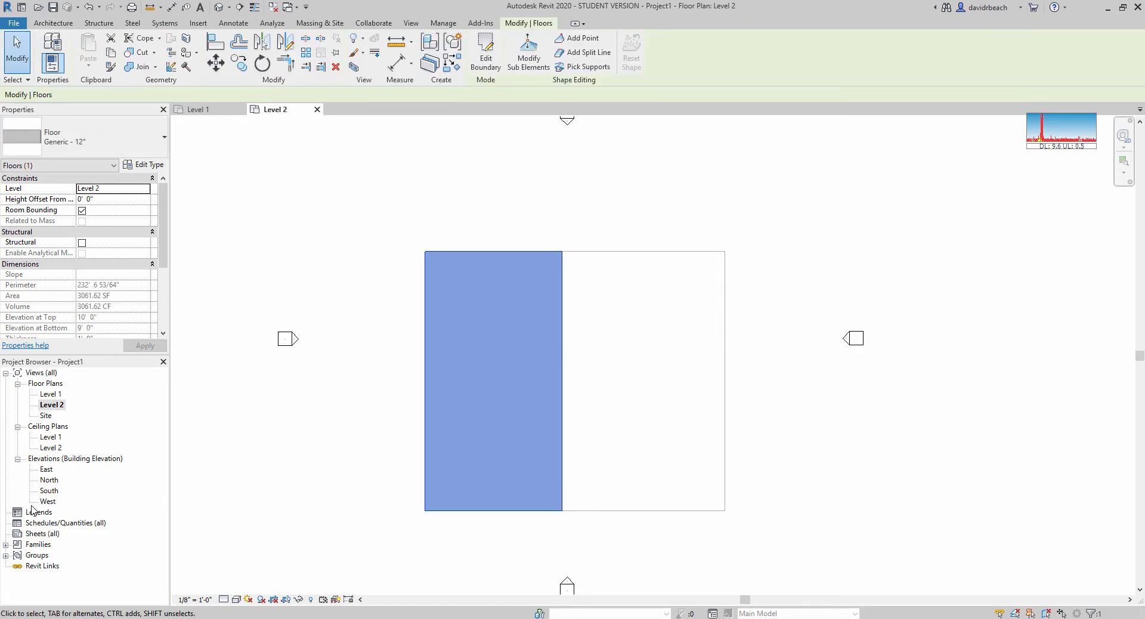
# Step: In the East elevation, set the elevation of Level 2 to 12'-0"
pyautogui.doubleClick(45, 471)
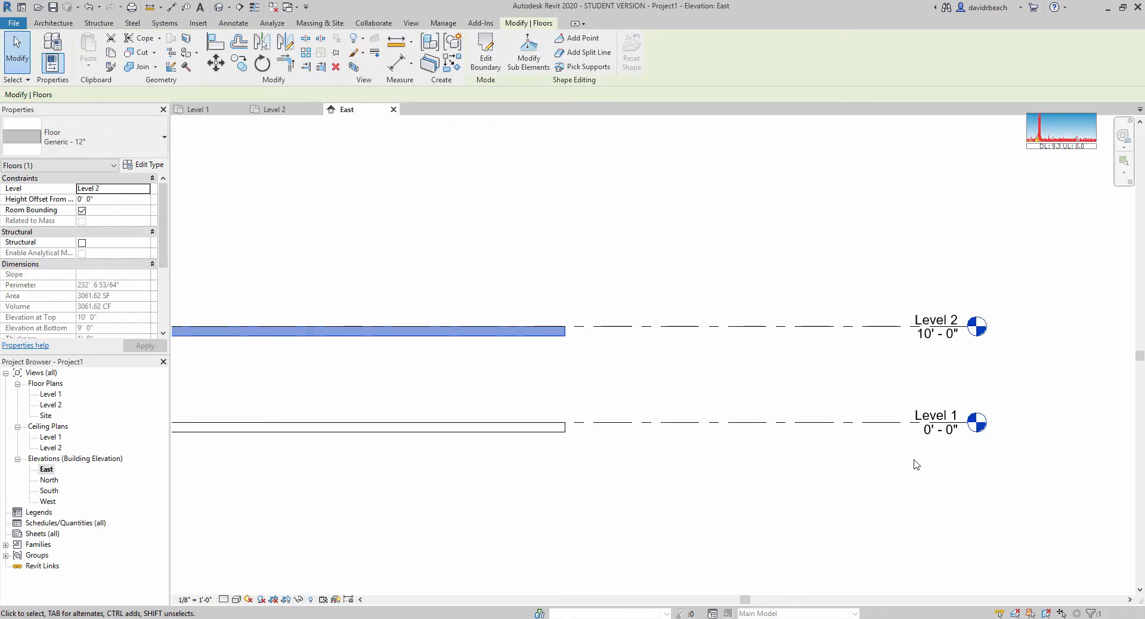
pyautogui.scroll(4, 934, 364)
pyautogui.click(940, 337)
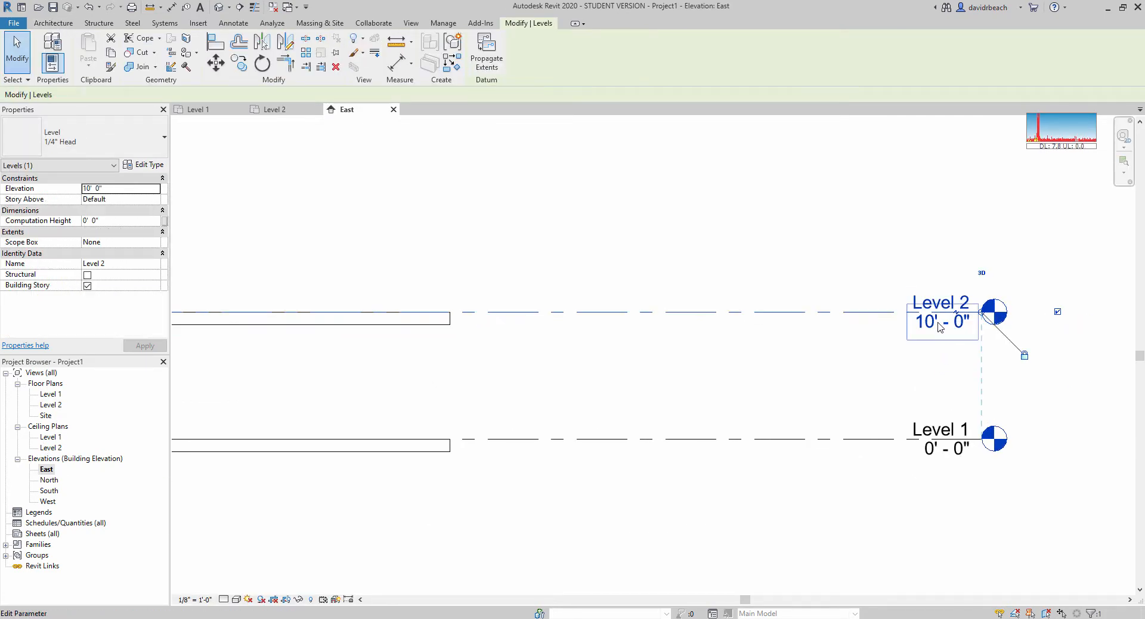
pyautogui.click(940, 325)
pyautogui.press('Return')
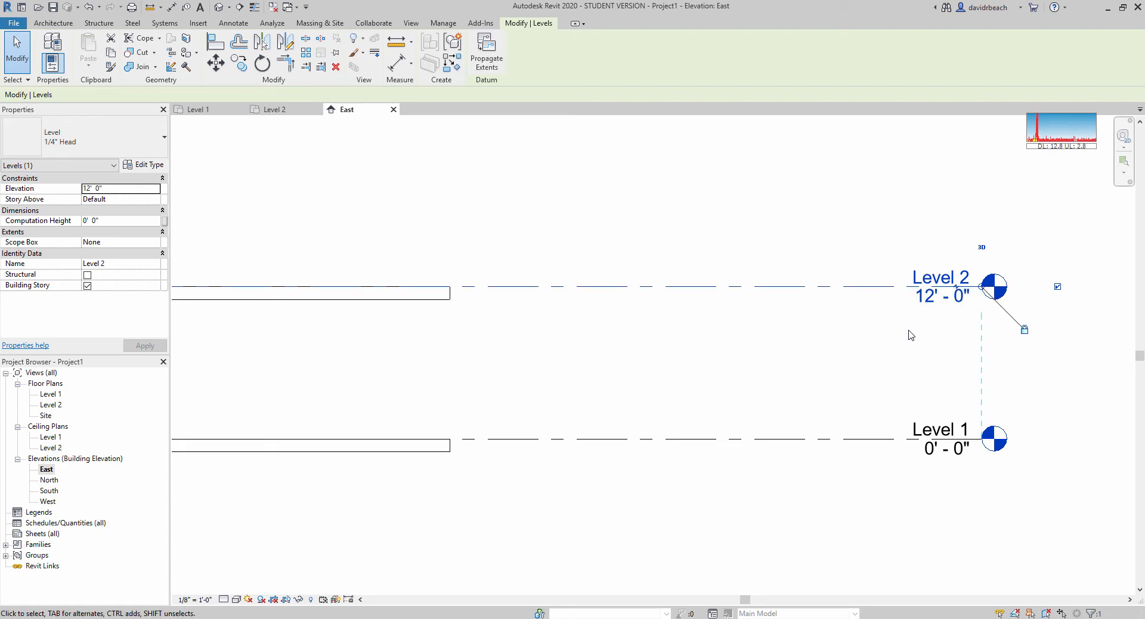
pyautogui.click(614, 359)
pyautogui.scroll(-3, 801, 335)
pyautogui.moveTo(810, 343); pyautogui.dragTo(817, 341, button='middle')
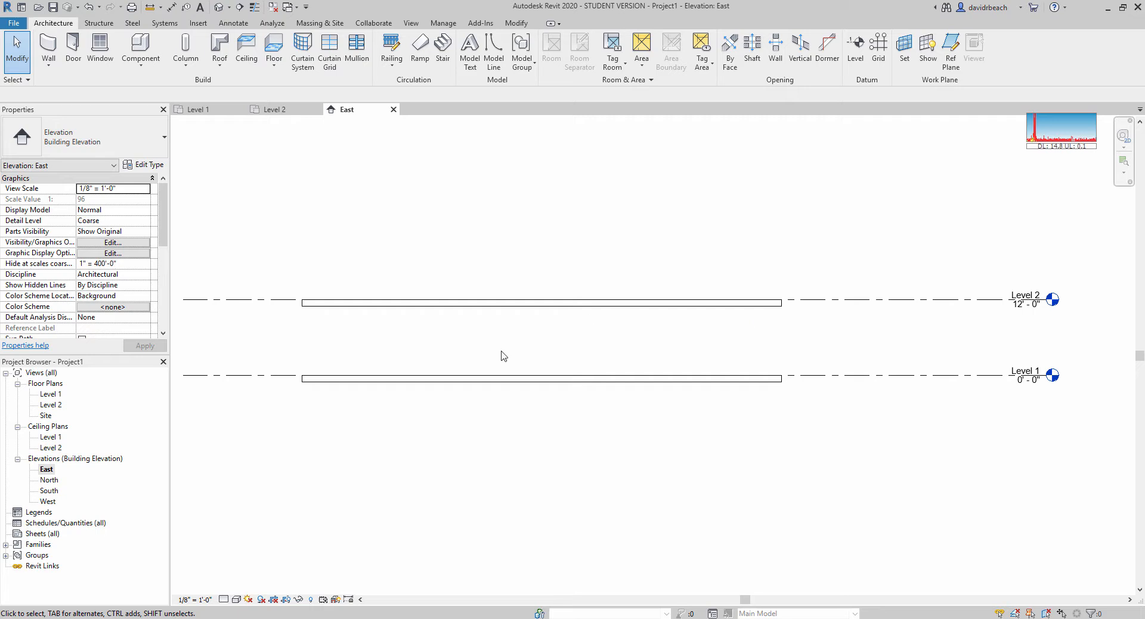
pyautogui.moveTo(501, 356); pyautogui.dragTo(531, 429, button='middle')
pyautogui.scroll(2, 590, 415)
pyautogui.moveTo(599, 421); pyautogui.dragTo(587, 436, button='middle')
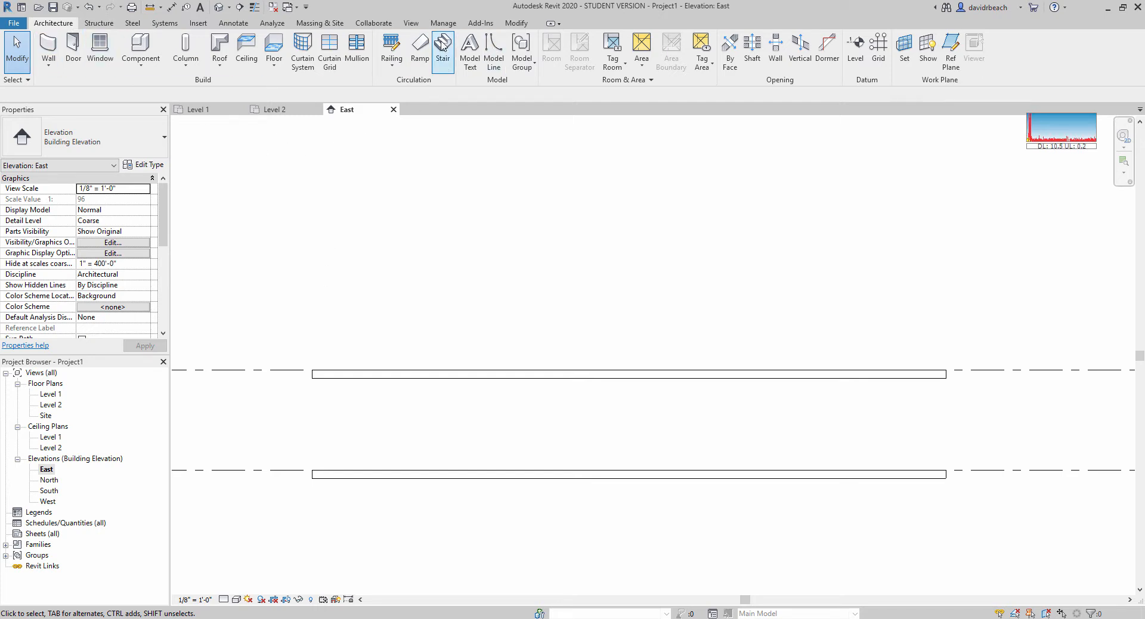
# Step: Return to the Level 1 floor plan and set its underlay base level to Level 2
pyautogui.doubleClick(50, 395)
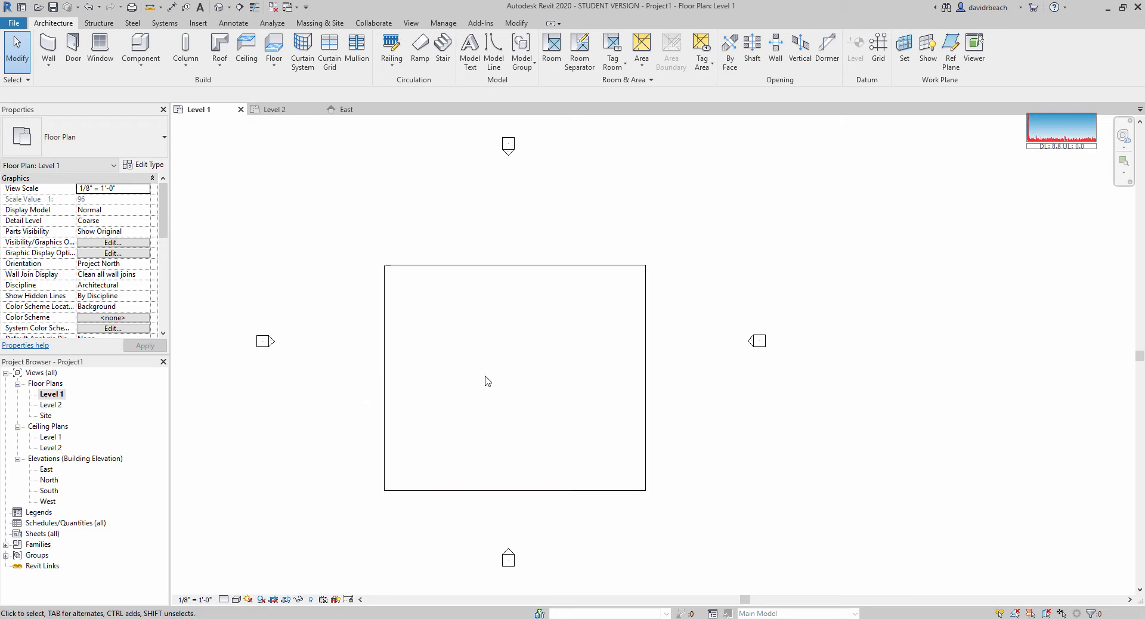
pyautogui.moveTo(504, 328); pyautogui.dragTo(472, 322, button='middle')
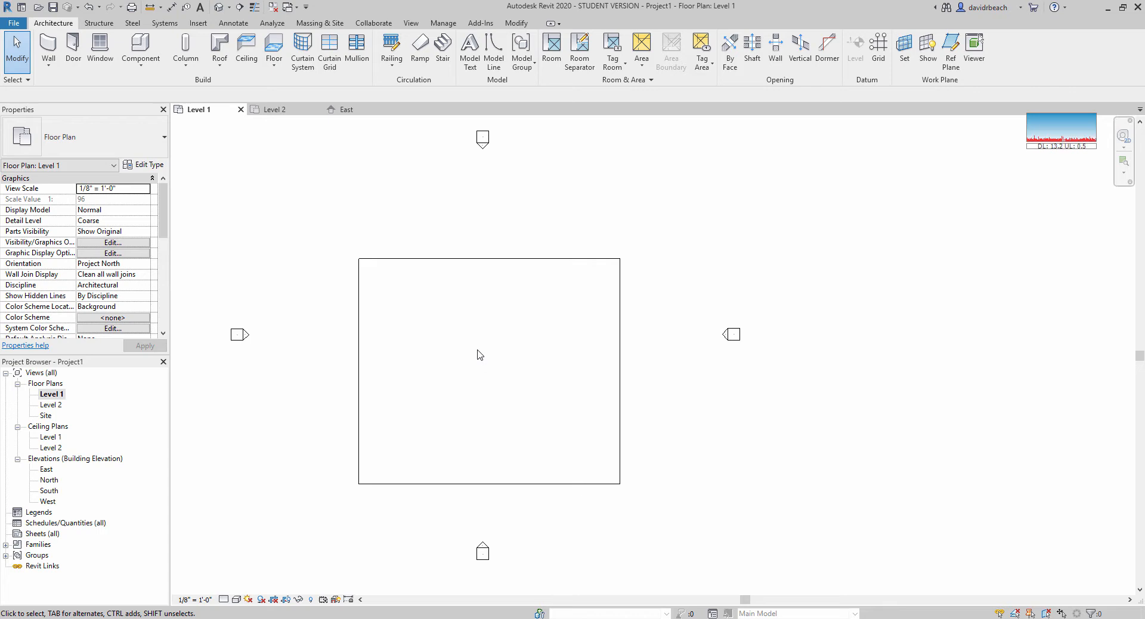
pyautogui.moveTo(163, 231); pyautogui.dragTo(160, 274)
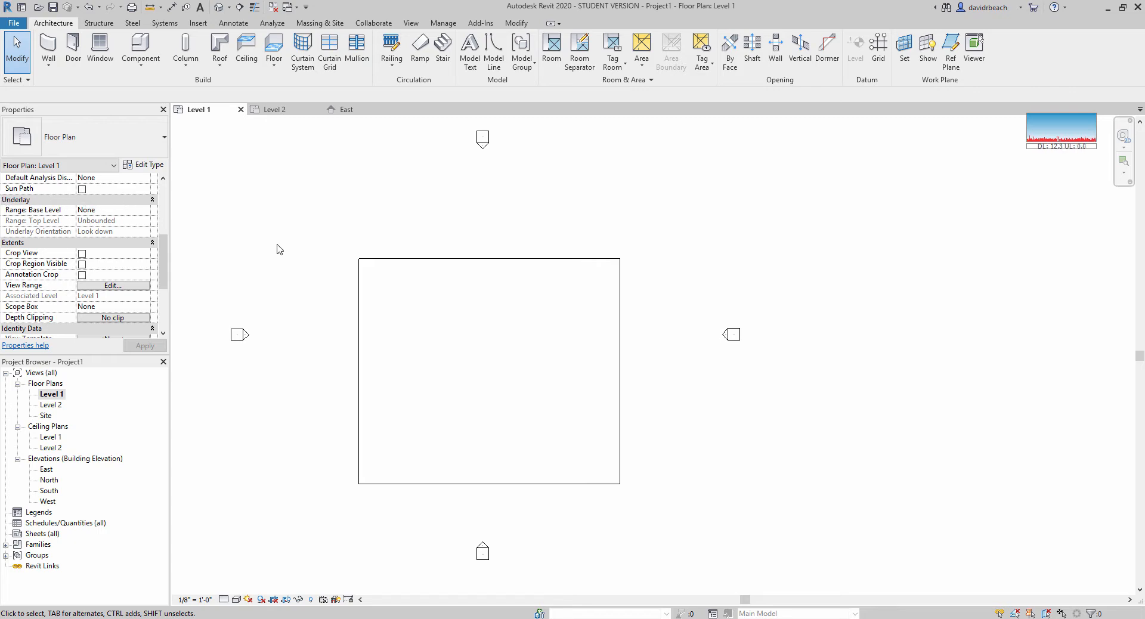
pyautogui.moveTo(291, 241); pyautogui.dragTo(347, 243, button='middle')
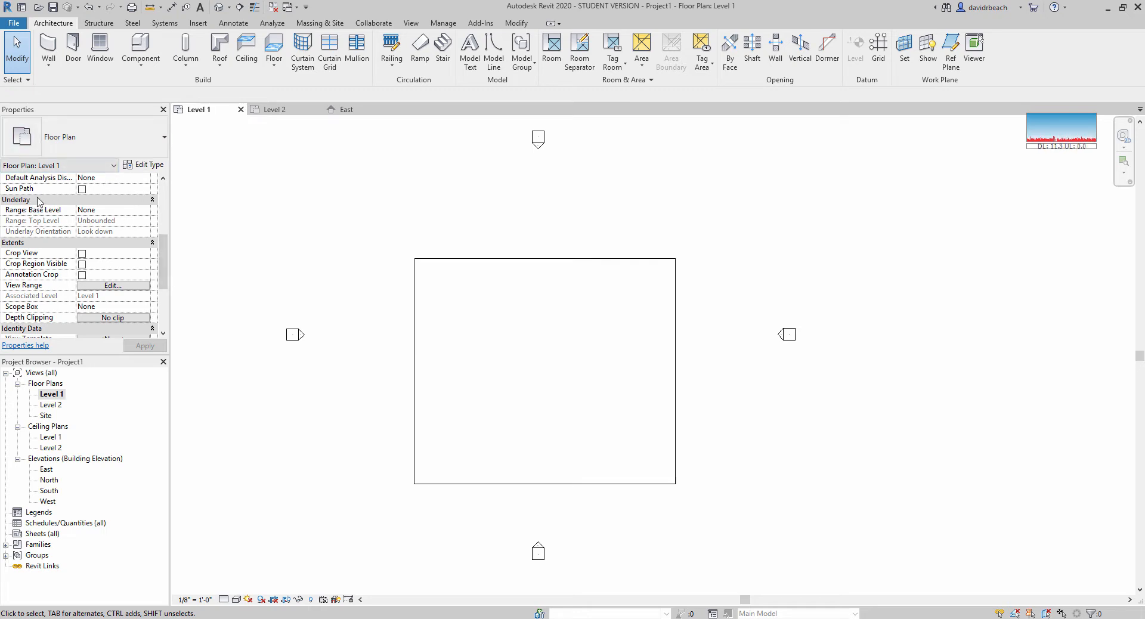
pyautogui.click(111, 209)
pyautogui.click(144, 210)
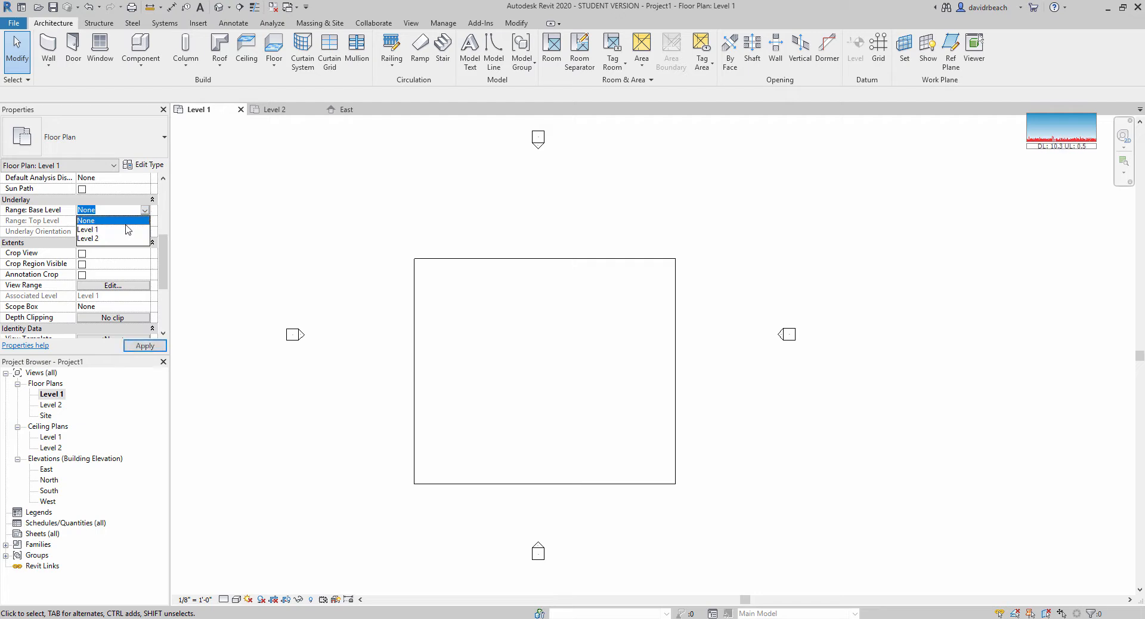
pyautogui.click(102, 239)
pyautogui.scroll(3, 467, 288)
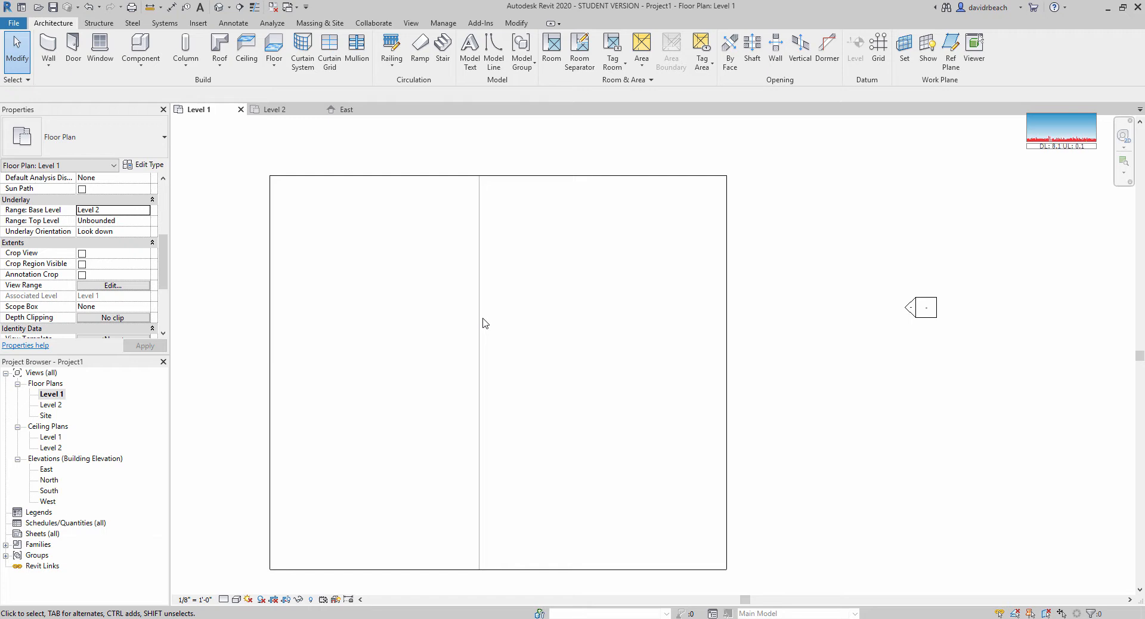
# Step: Sketch a straight 3'-0" wide stair run with 21 risers, rising north along the edge of the Level 2 floor
pyautogui.moveTo(453, 331); pyautogui.dragTo(447, 316, button='middle')
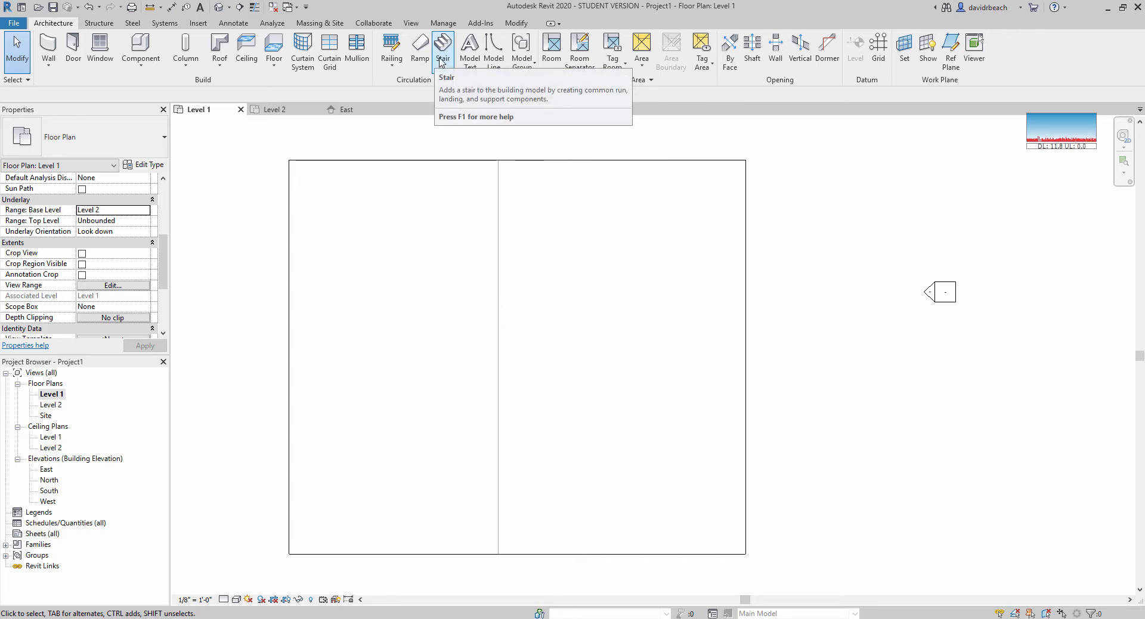
pyautogui.click(441, 60)
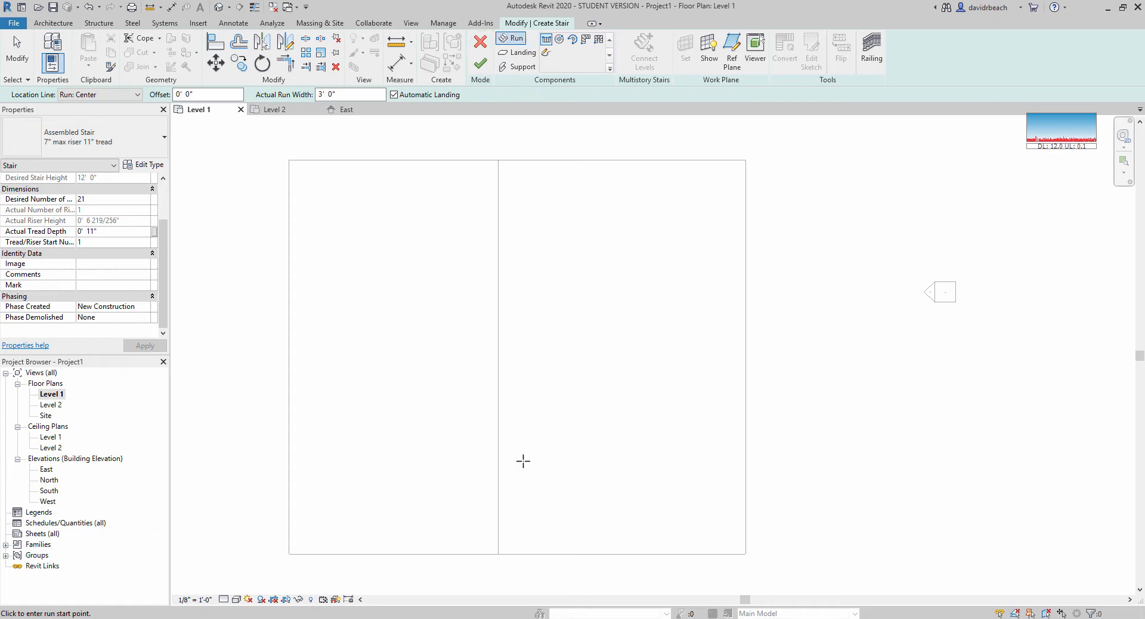
pyautogui.click(498, 482)
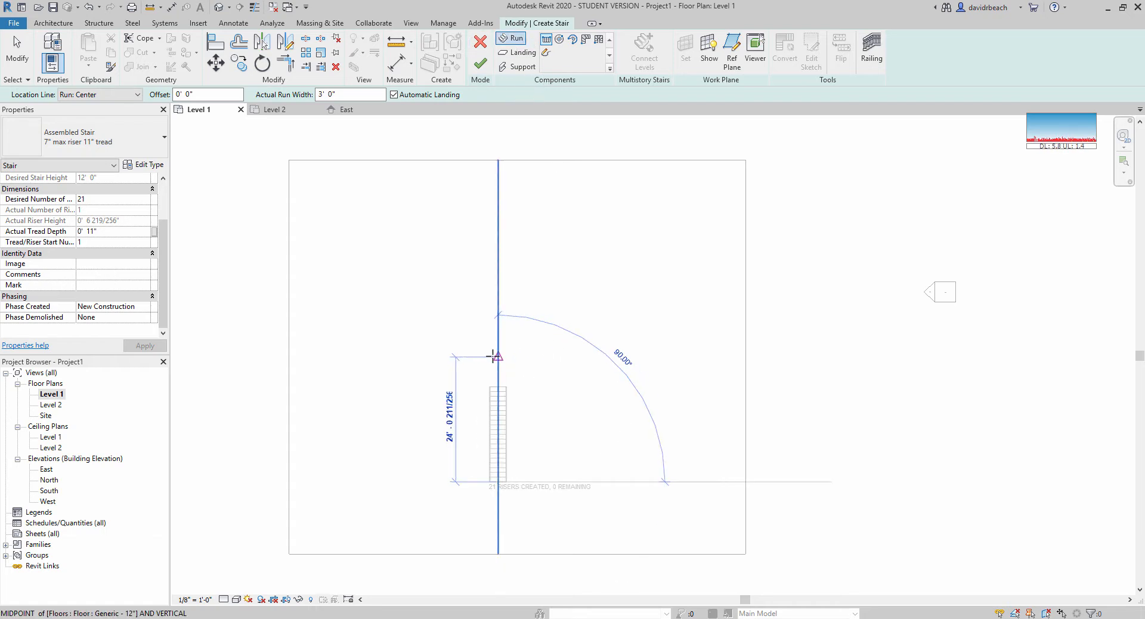
pyautogui.scroll(3, 496, 358)
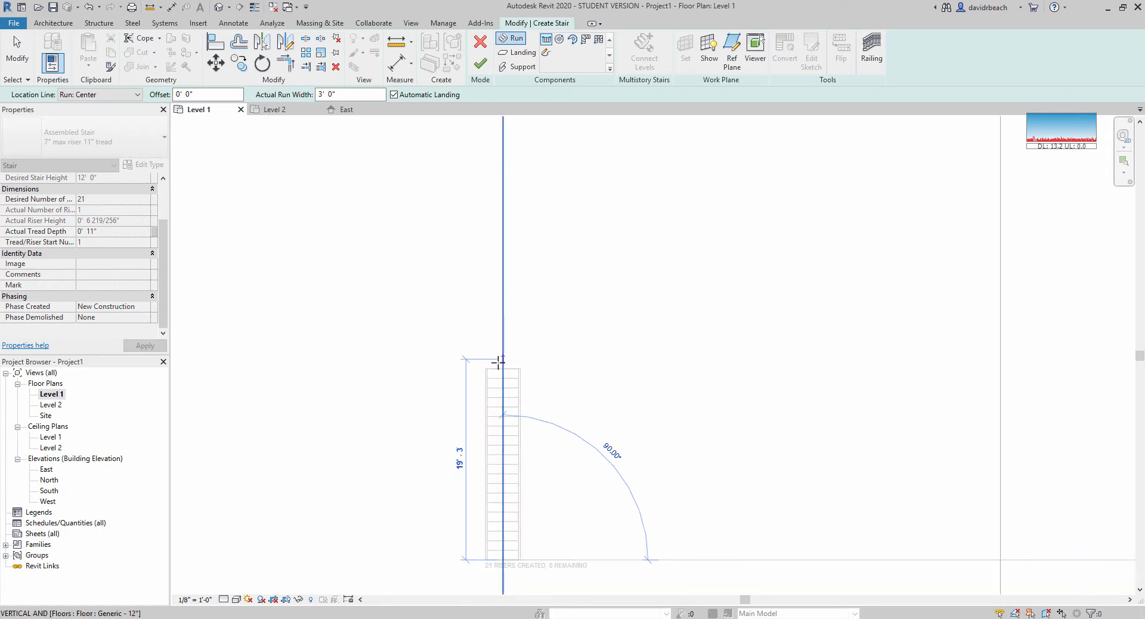
pyautogui.scroll(-2, 501, 345)
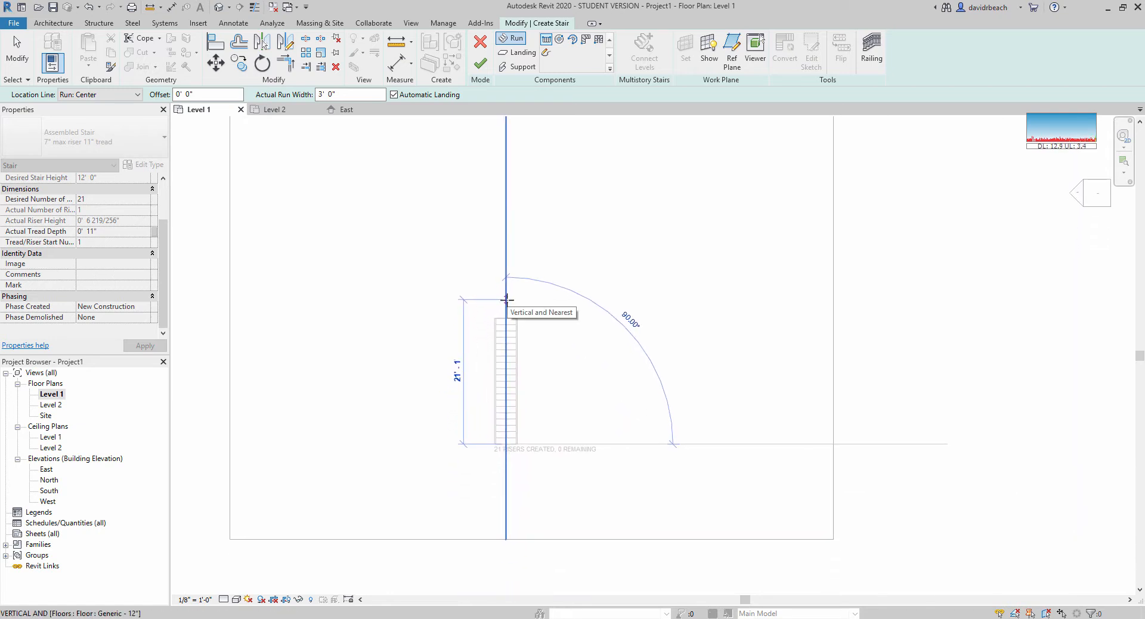
pyautogui.click(520, 297)
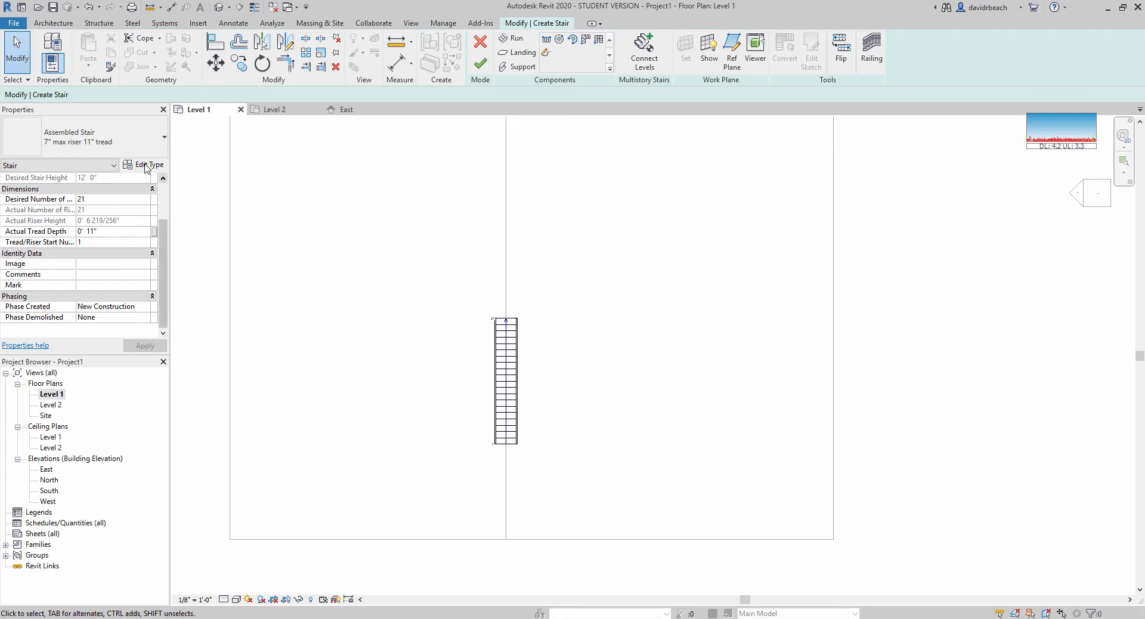
# Step: Move the stair run east so the outer face of its west stringer lines up with the edge of the Level 2 floor
pyautogui.scroll(3, 142, 236)
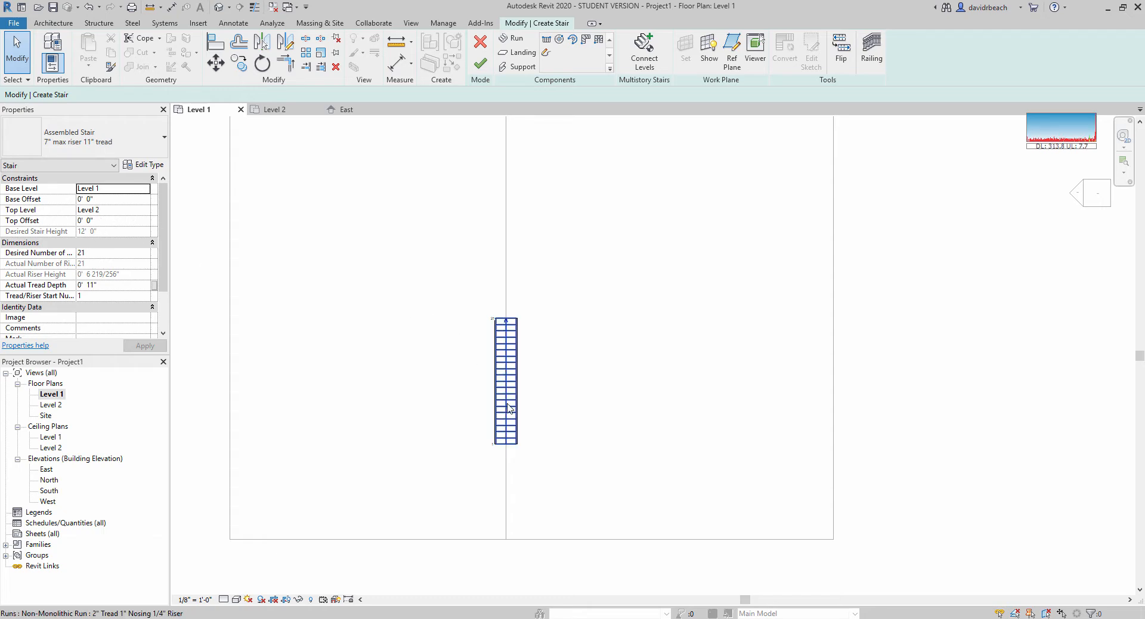
pyautogui.scroll(2, 519, 415)
pyautogui.moveTo(453, 242); pyautogui.dragTo(620, 508)
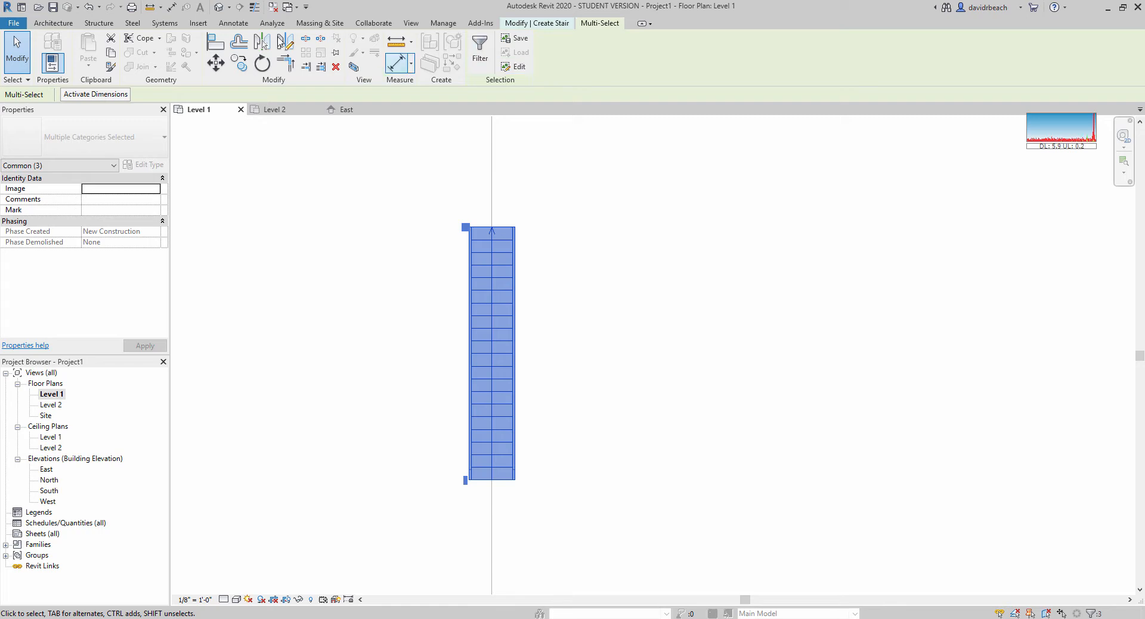
pyautogui.click(380, 178)
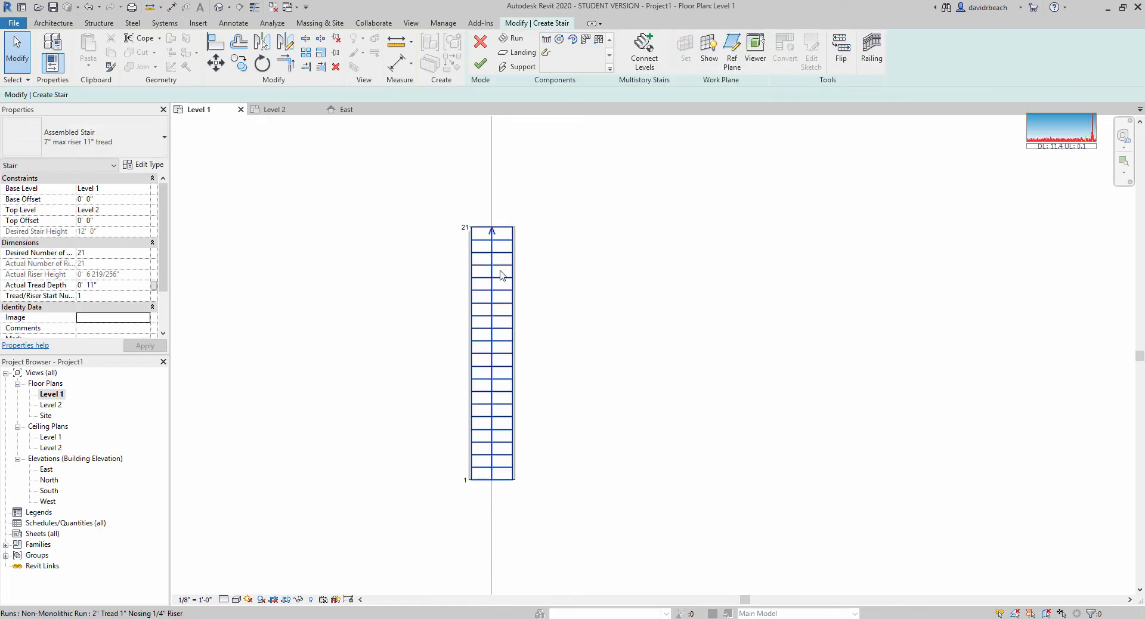
pyautogui.click(514, 160)
pyautogui.click(216, 62)
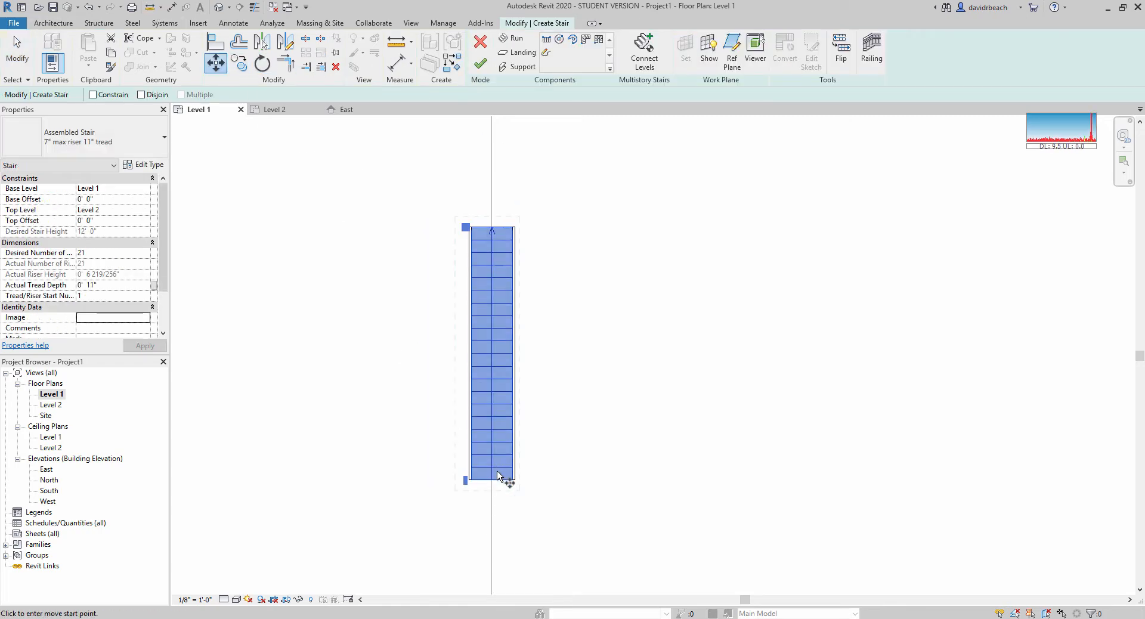
pyautogui.scroll(5, 483, 486)
pyautogui.scroll(2, 479, 489)
pyautogui.click(377, 475)
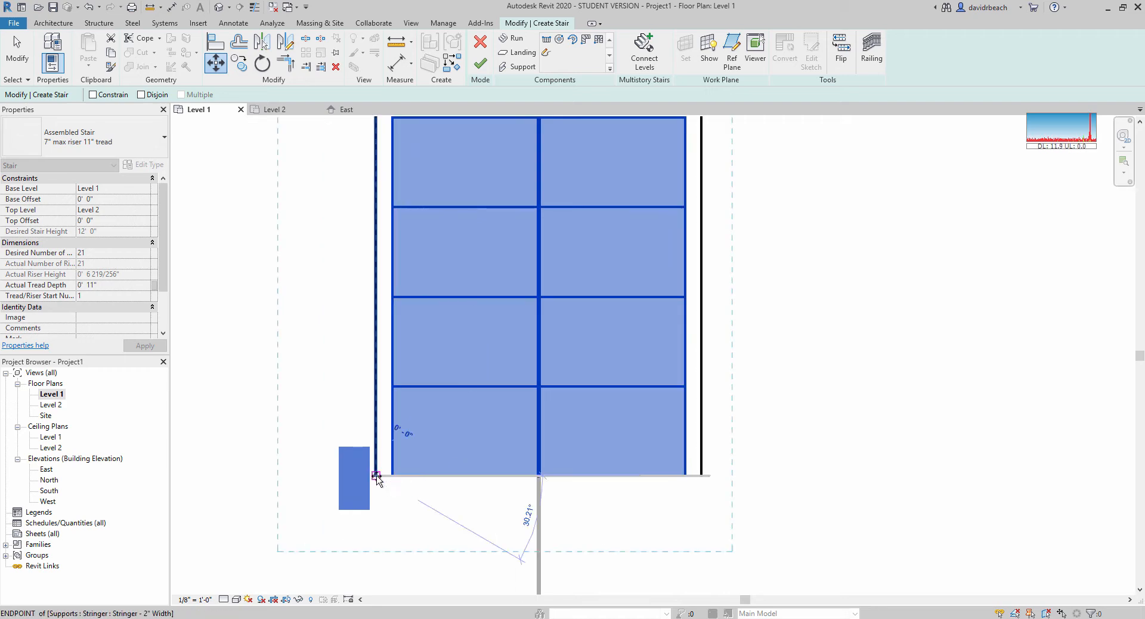
pyautogui.click(516, 499)
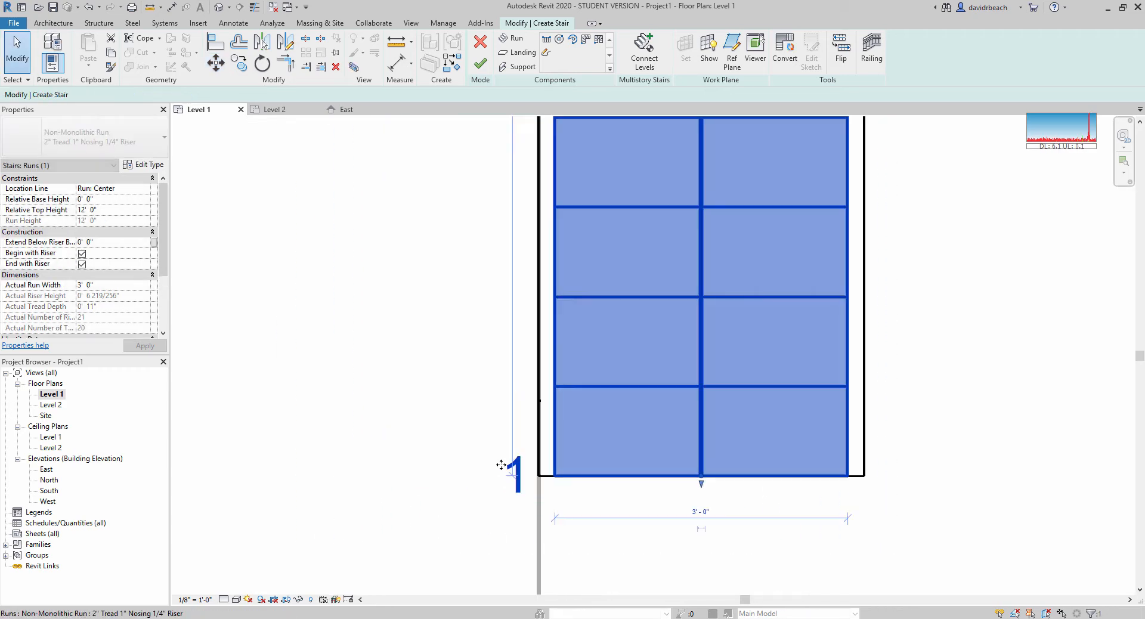
# Step: Finish the stair edit and inspect where the stair meets the Level 2 floor in the default 3D view
pyautogui.press('Escape')
pyautogui.scroll(-4, 453, 391)
pyautogui.scroll(-4, 519, 250)
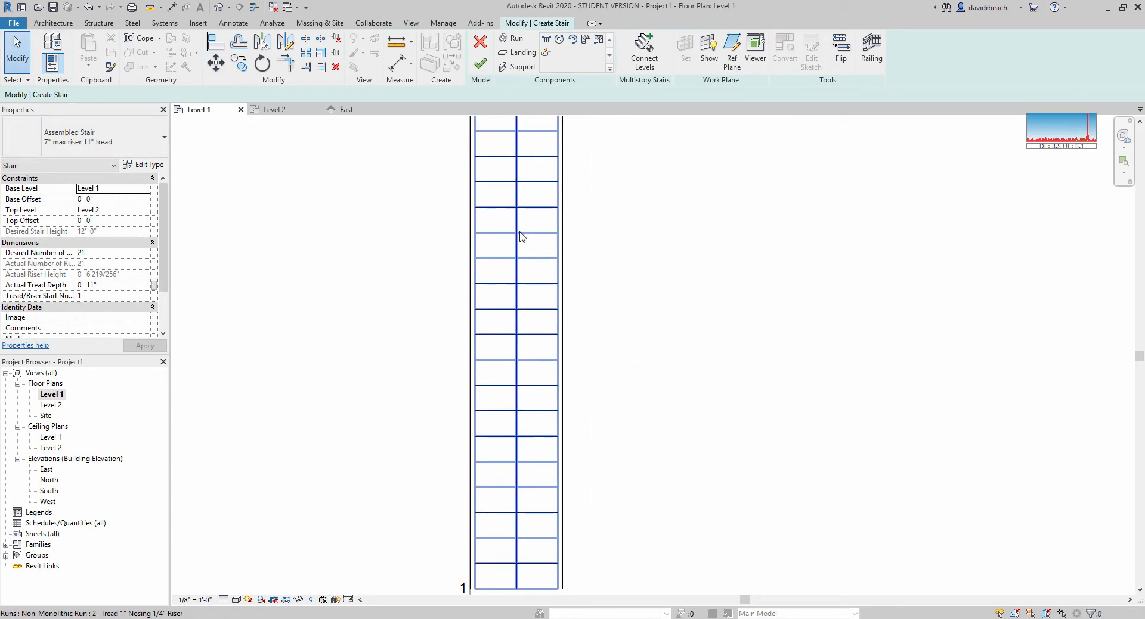
pyautogui.scroll(-2, 530, 251)
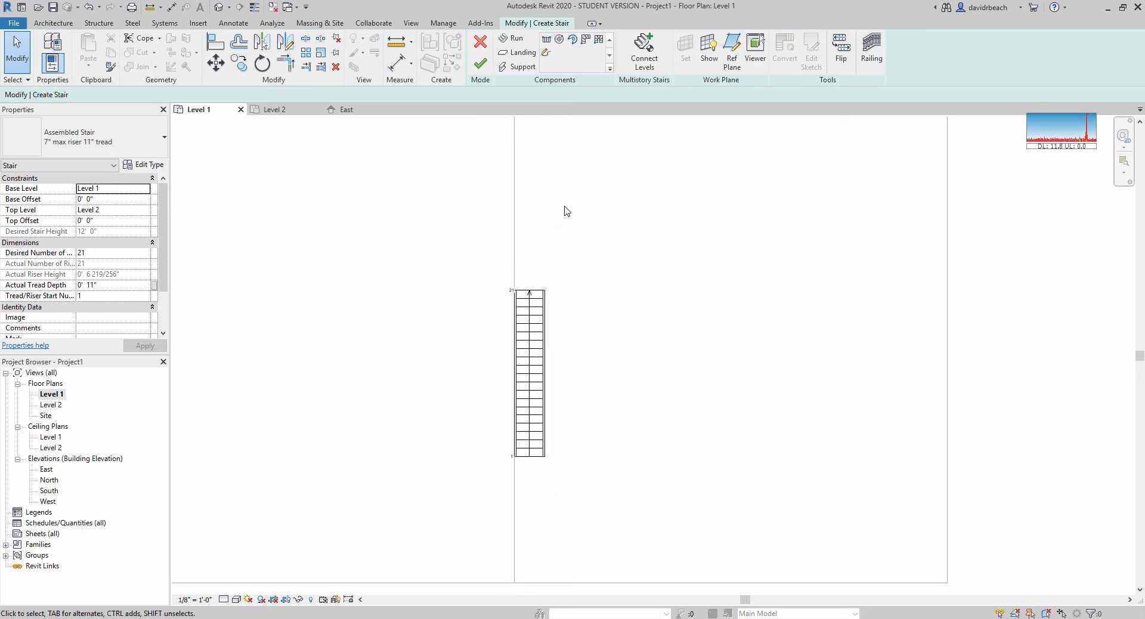
pyautogui.click(481, 66)
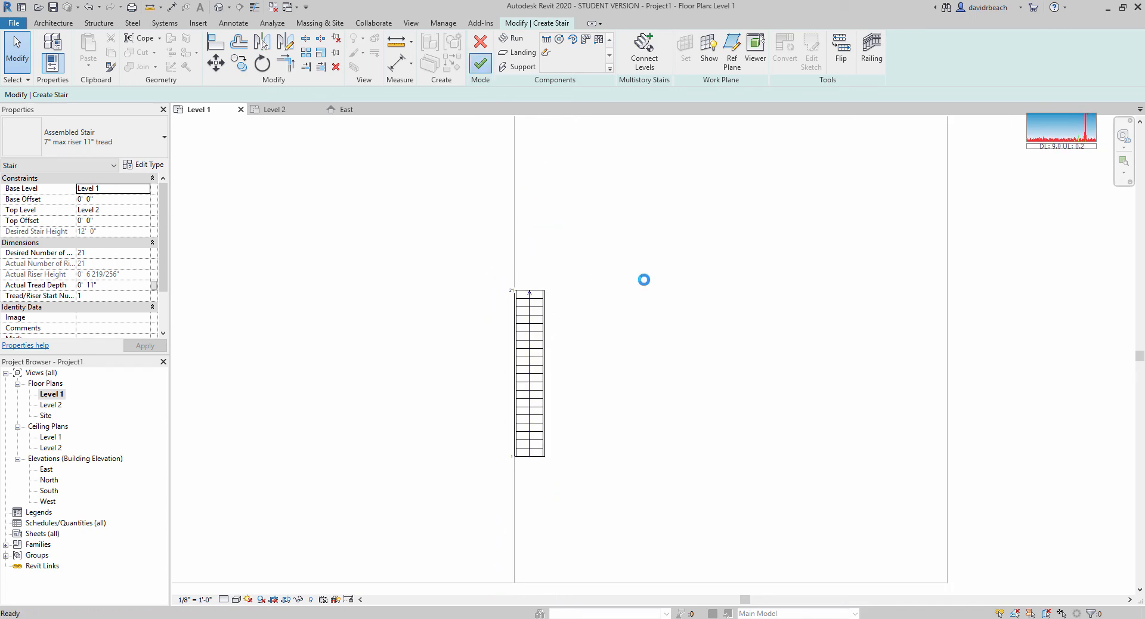
pyautogui.click(241, 8)
pyautogui.keyDown('shift'); pyautogui.moveTo(716, 369); pyautogui.dragTo(614, 369, button='middle'); pyautogui.keyUp('shift')
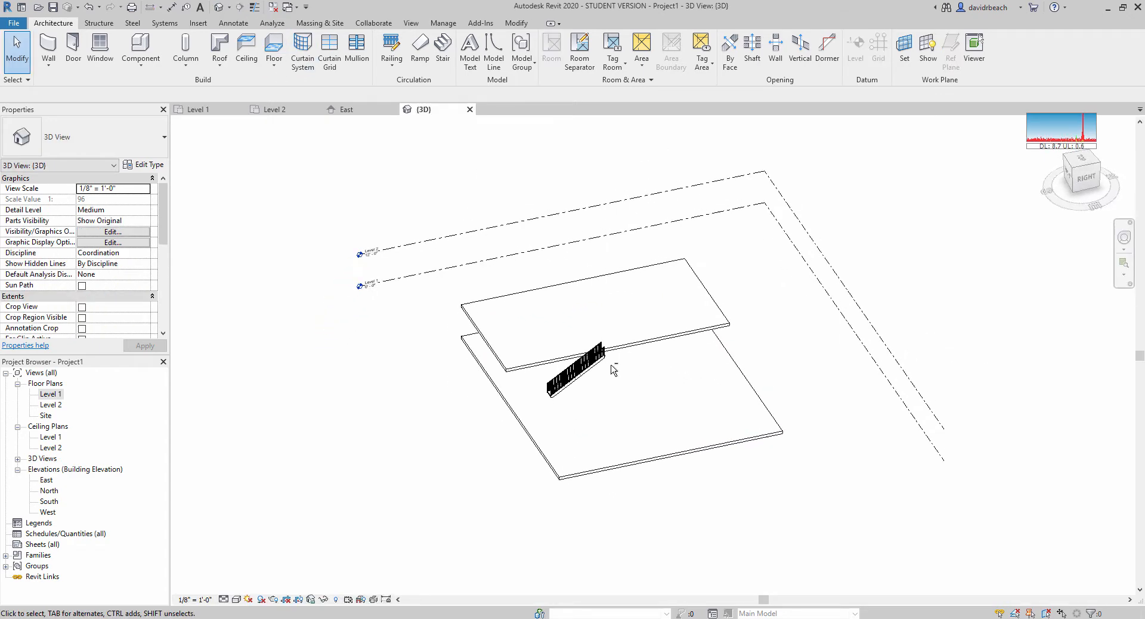
pyautogui.scroll(5, 600, 362)
pyautogui.scroll(3, 689, 364)
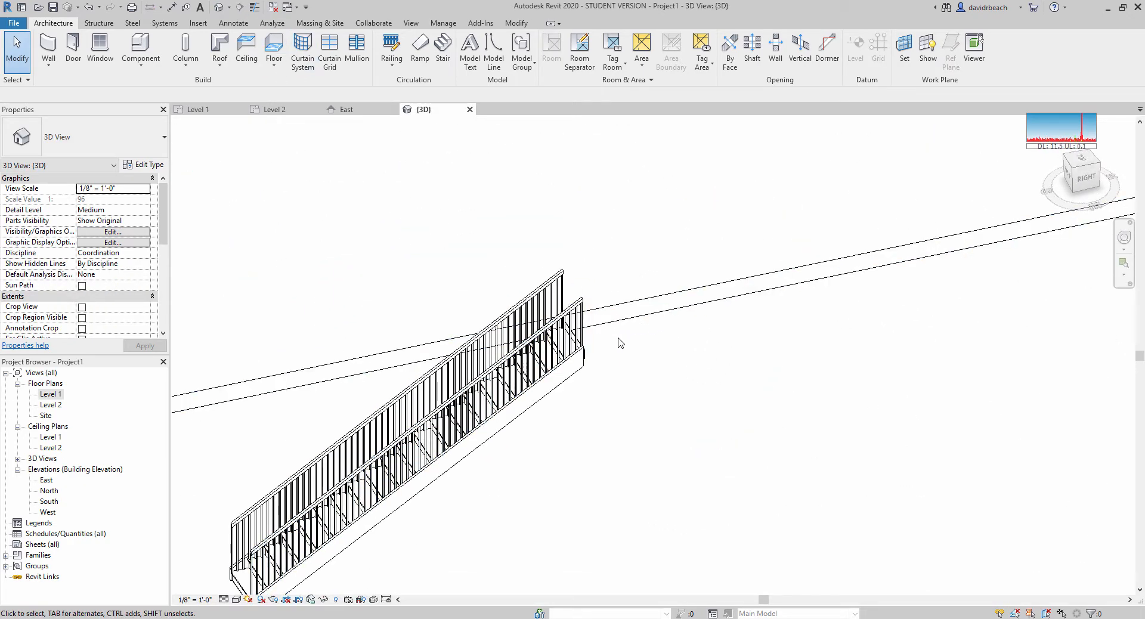
pyautogui.scroll(-2, 619, 340)
# Step: Open the Level 2 floor's boundary sketch for editing and show the stair's upper end in the Level 2 floor plan
pyautogui.click(696, 309)
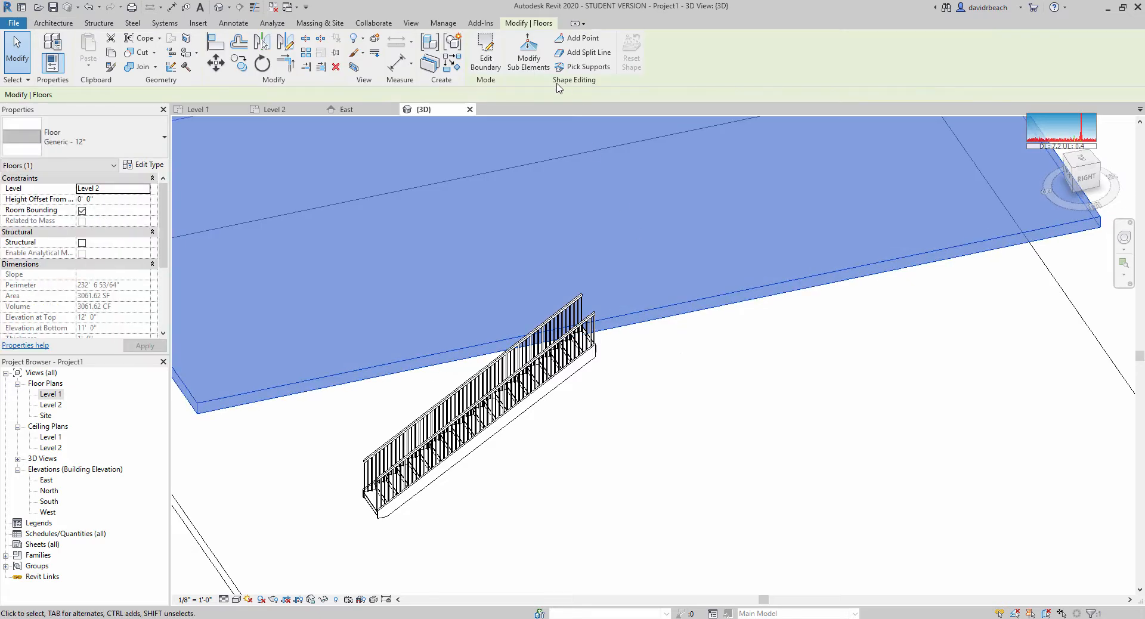
pyautogui.click(485, 53)
pyautogui.doubleClick(52, 407)
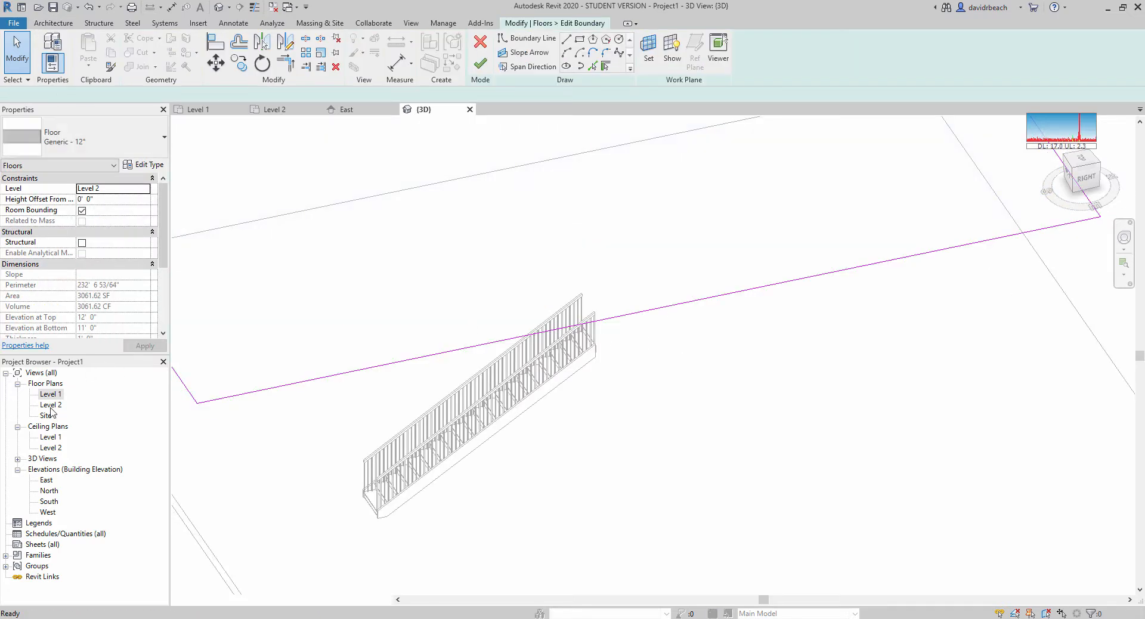
pyautogui.scroll(4, 597, 412)
pyautogui.scroll(4, 536, 375)
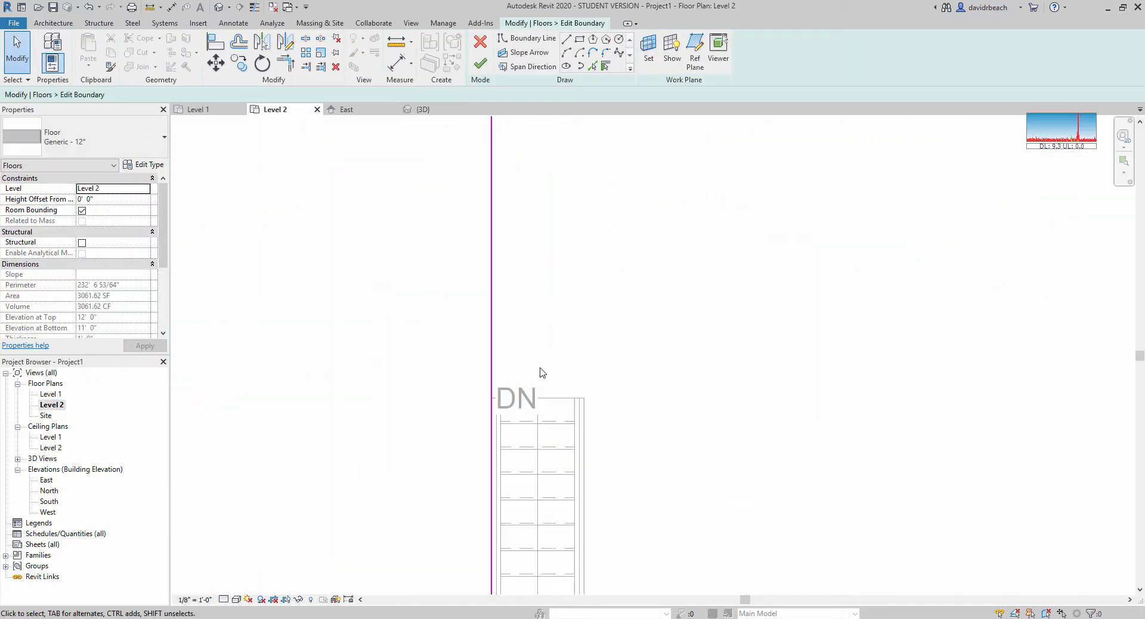
# Step: Draw three boundary lines forming a landing 5'-0" deep and as wide as the stair, extending north from its top riser
pyautogui.click(573, 43)
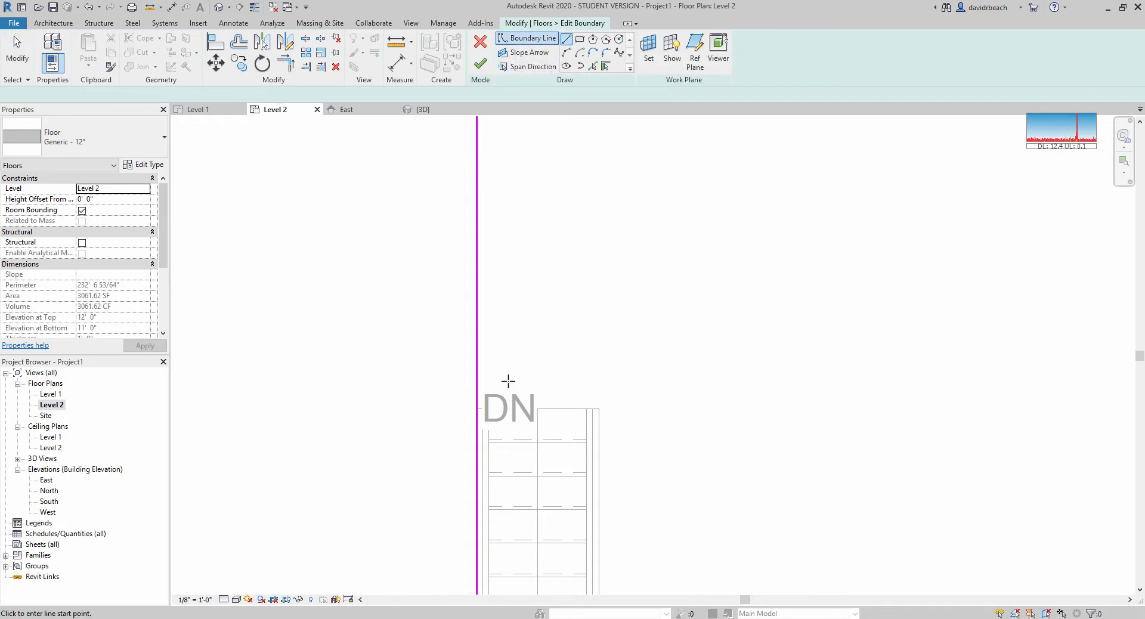
pyautogui.scroll(3, 479, 407)
pyautogui.click(472, 416)
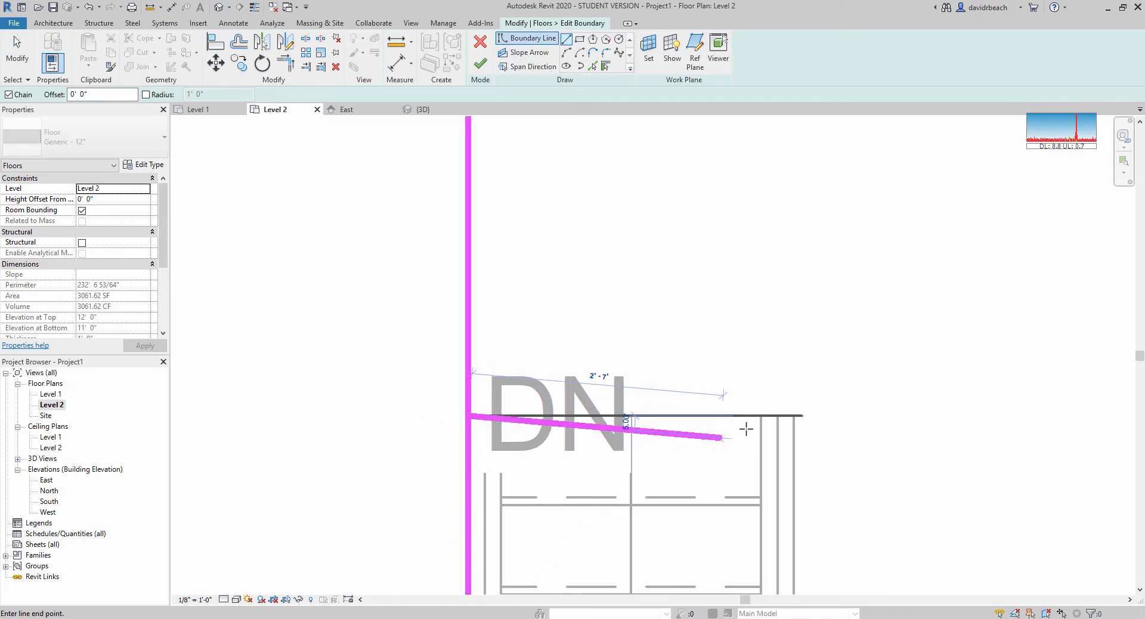
pyautogui.click(794, 416)
pyautogui.scroll(-4, 787, 308)
pyautogui.scroll(-1, 800, 221)
pyautogui.moveTo(799, 220); pyautogui.dragTo(790, 355, button='middle')
pyautogui.scroll(-2, 789, 355)
pyautogui.scroll(1, 788, 287)
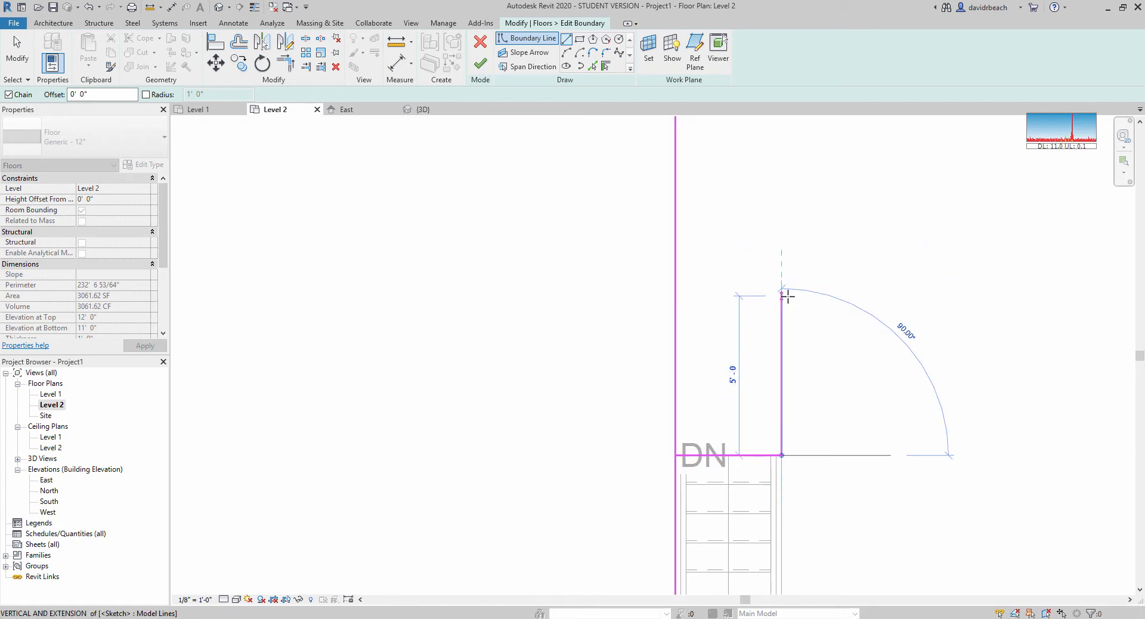
pyautogui.click(786, 296)
pyautogui.click(678, 297)
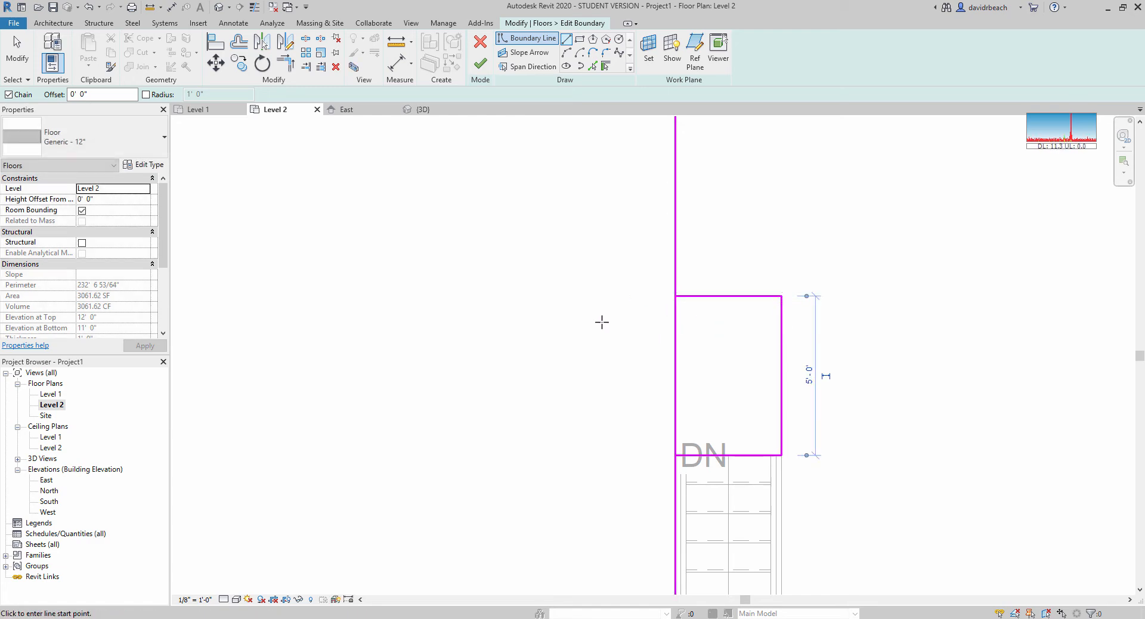
pyautogui.press('Escape')
pyautogui.scroll(-2, 602, 322)
pyautogui.moveTo(601, 322); pyautogui.dragTo(520, 213, button='middle')
pyautogui.press('Escape')
pyautogui.scroll(-1, 520, 212)
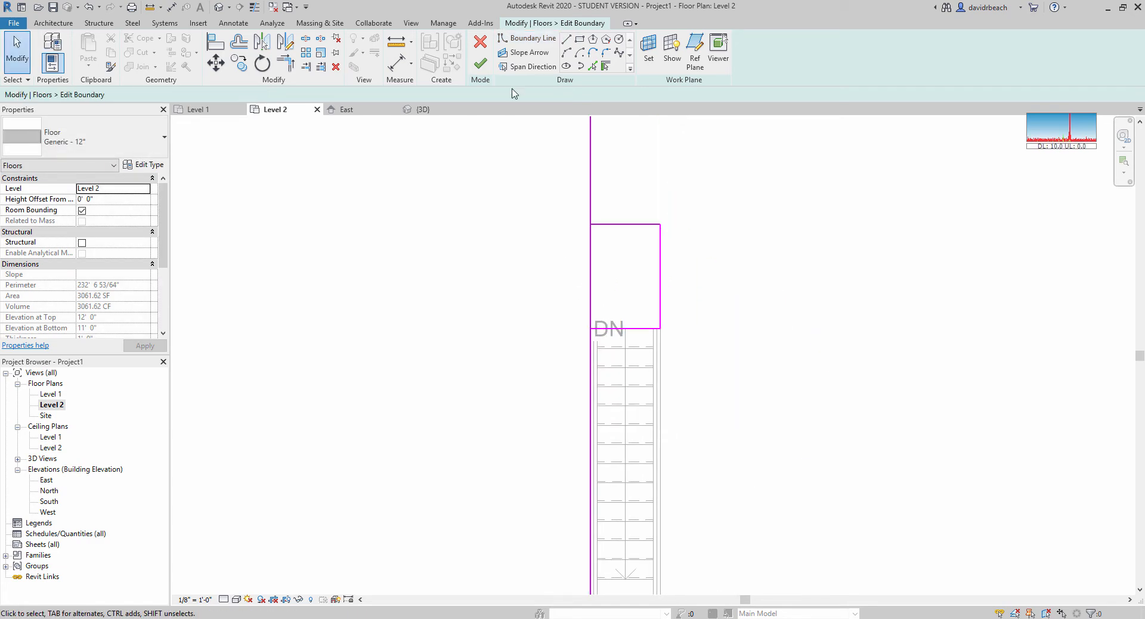
# Step: Trim the floor's original east edge to the two horizontal landing lines, leaving one continuous boundary around the landing
pyautogui.click(306, 38)
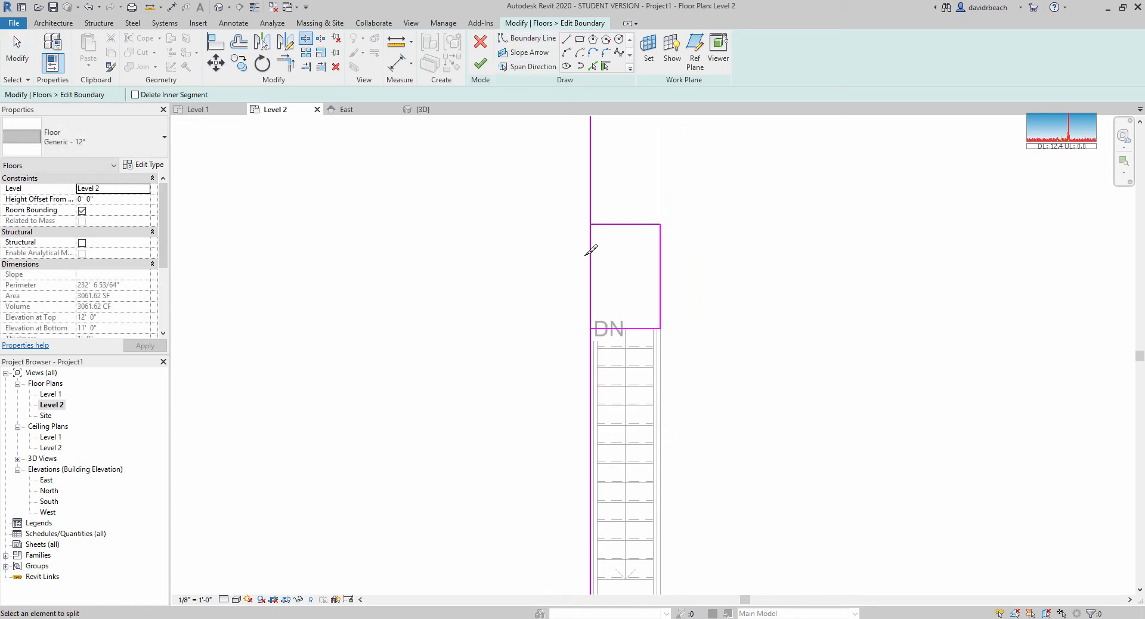
pyautogui.press('t')
pyautogui.press('r')
pyautogui.click(611, 225)
pyautogui.click(592, 209)
pyautogui.click(615, 330)
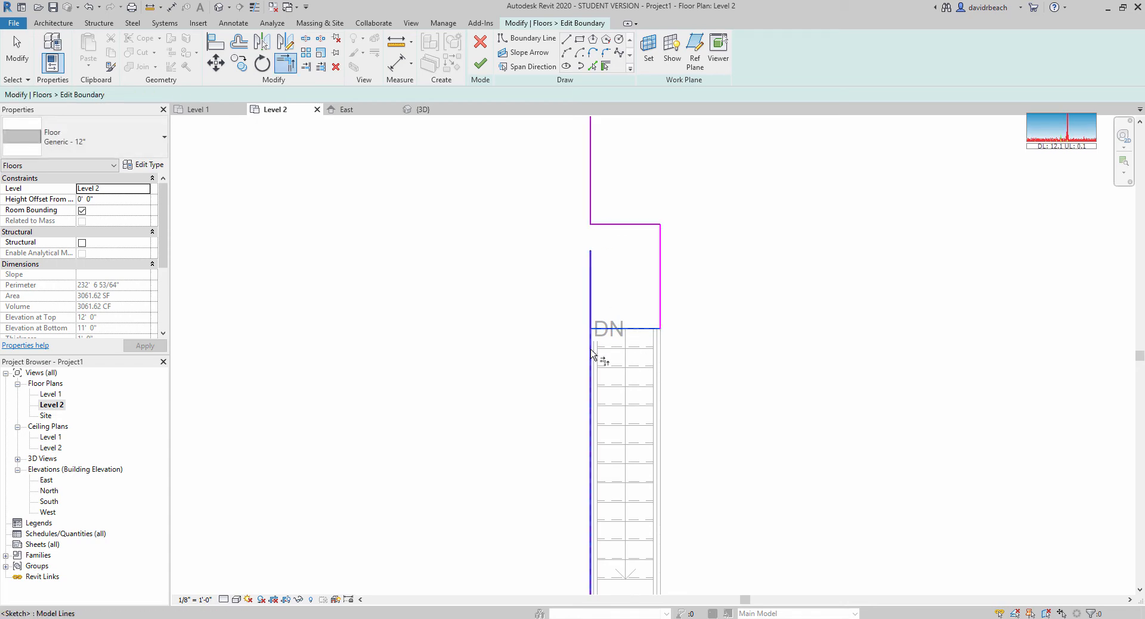
pyautogui.click(592, 353)
pyautogui.press('Escape')
pyautogui.scroll(-1, 492, 395)
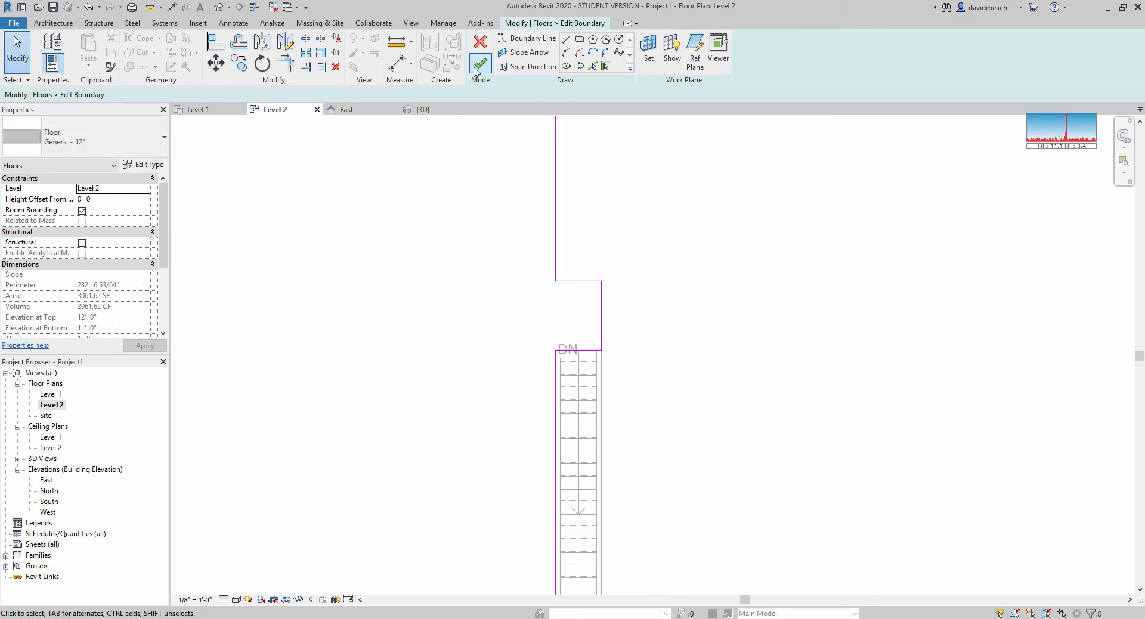
# Step: Finish editing the Level 2 floor boundary
pyautogui.click(481, 63)
pyautogui.click(405, 240)
pyautogui.scroll(-1, 633, 252)
pyautogui.moveTo(643, 257); pyautogui.dragTo(688, 241, button='middle')
pyautogui.scroll(-1, 687, 240)
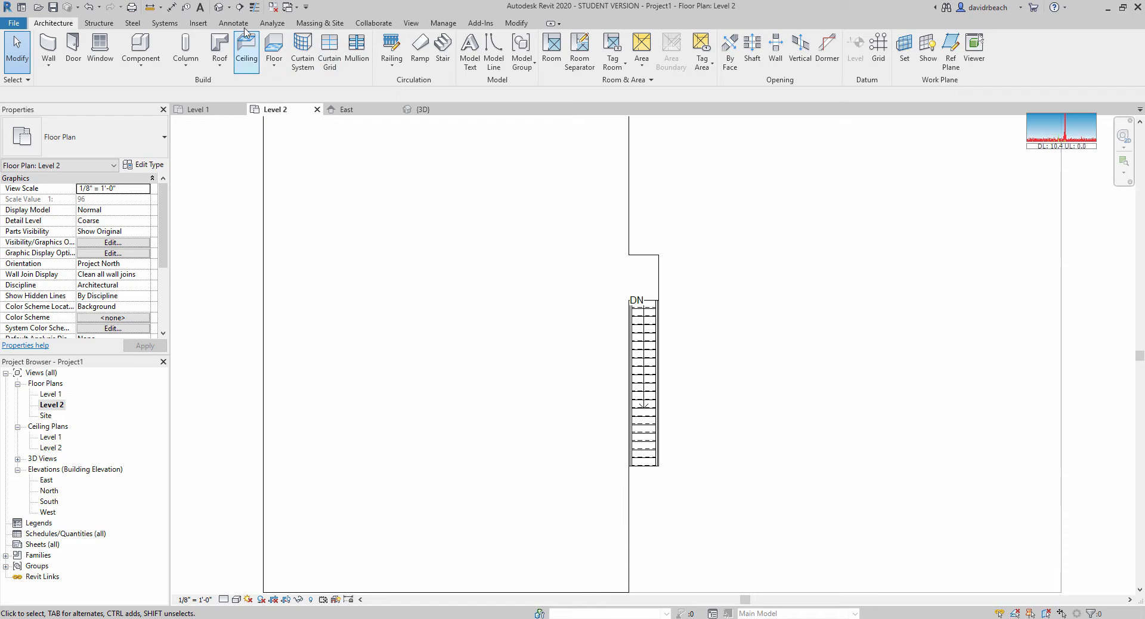
# Step: Examine the stair, its railings and its connection to the new landing in the 3D view
pyautogui.click(219, 9)
pyautogui.keyDown('shift'); pyautogui.moveTo(597, 382); pyautogui.dragTo(857, 354, button='middle'); pyautogui.keyUp('shift')
pyautogui.scroll(1, 706, 440)
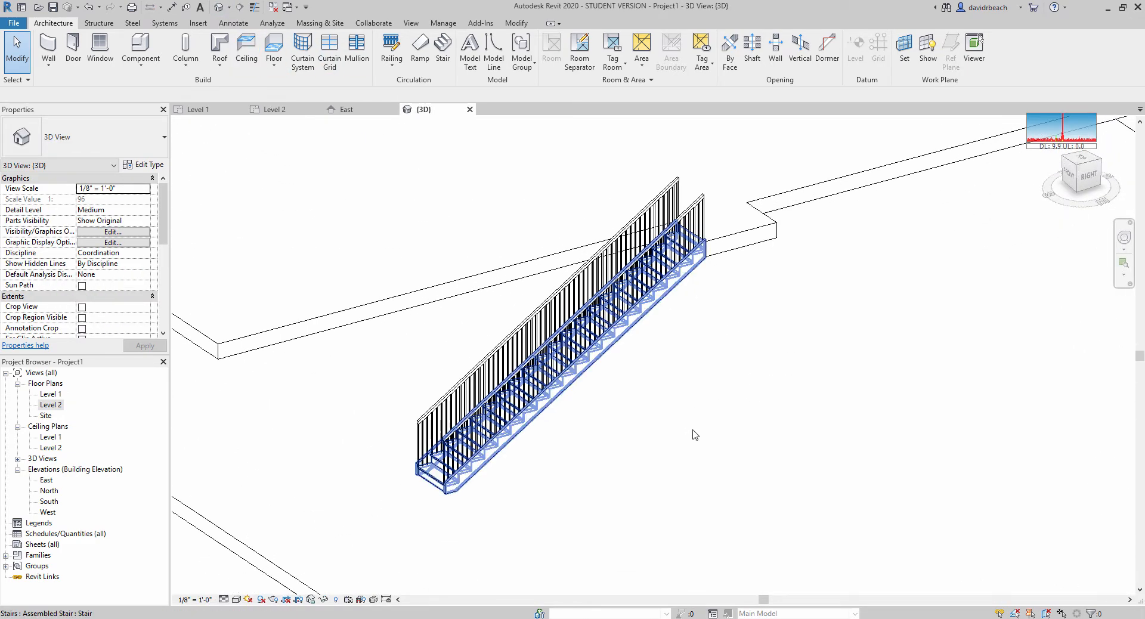
pyautogui.scroll(4, 455, 363)
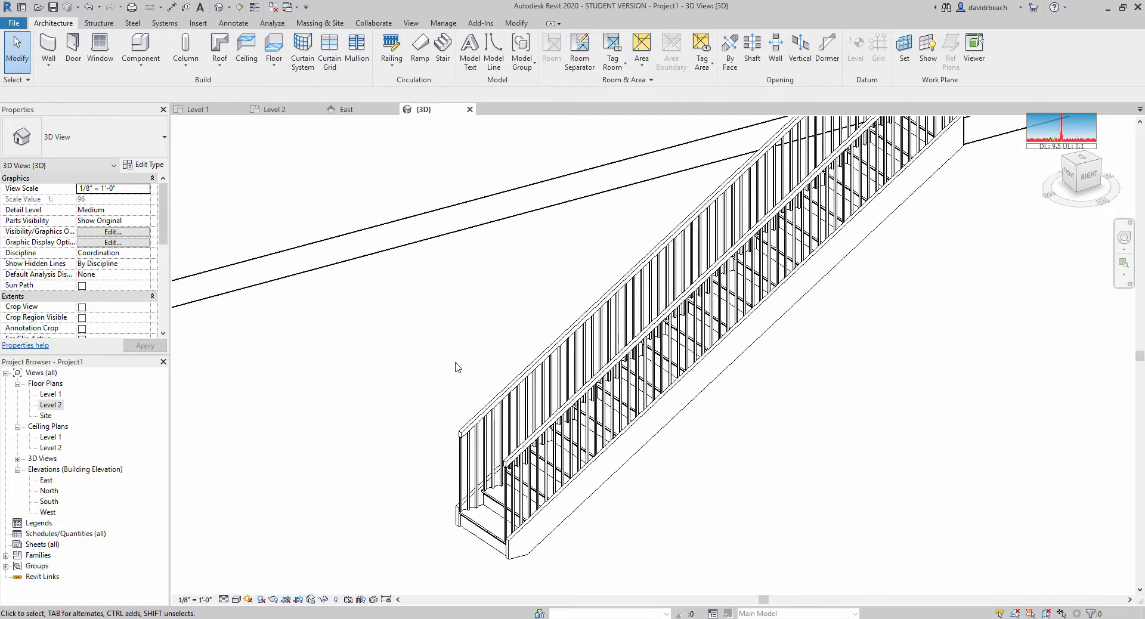
pyautogui.moveTo(476, 384); pyautogui.dragTo(485, 405, button='middle')
pyautogui.scroll(-1, 485, 405)
pyautogui.moveTo(487, 404); pyautogui.dragTo(528, 400, button='middle')
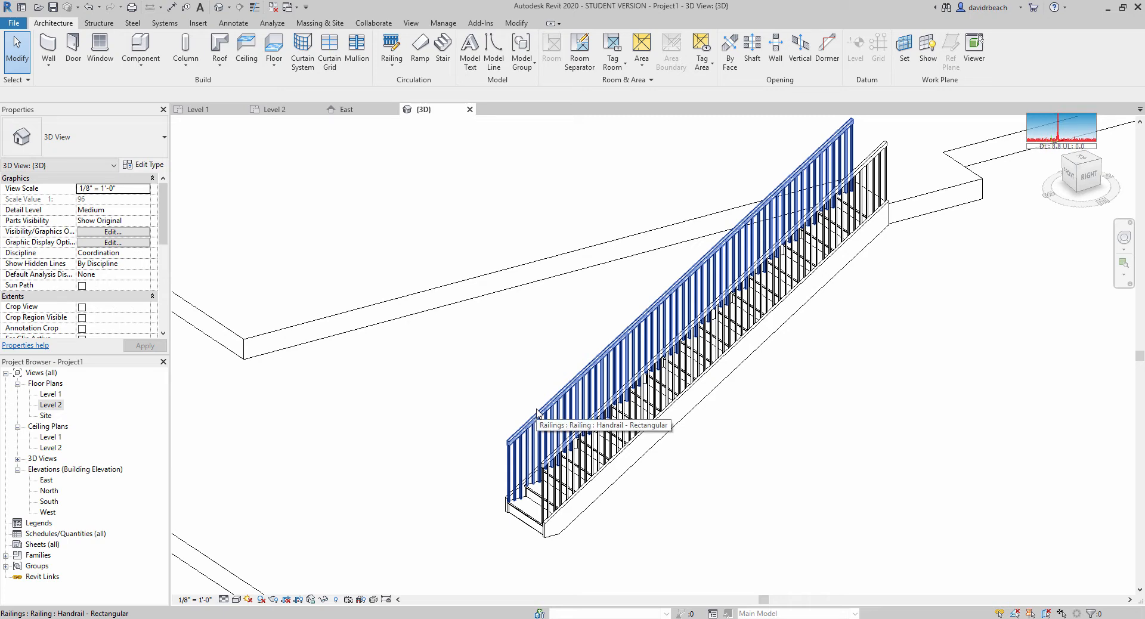
pyautogui.keyDown('shift'); pyautogui.moveTo(534, 412); pyautogui.dragTo(514, 425, button='middle'); pyautogui.keyUp('shift')
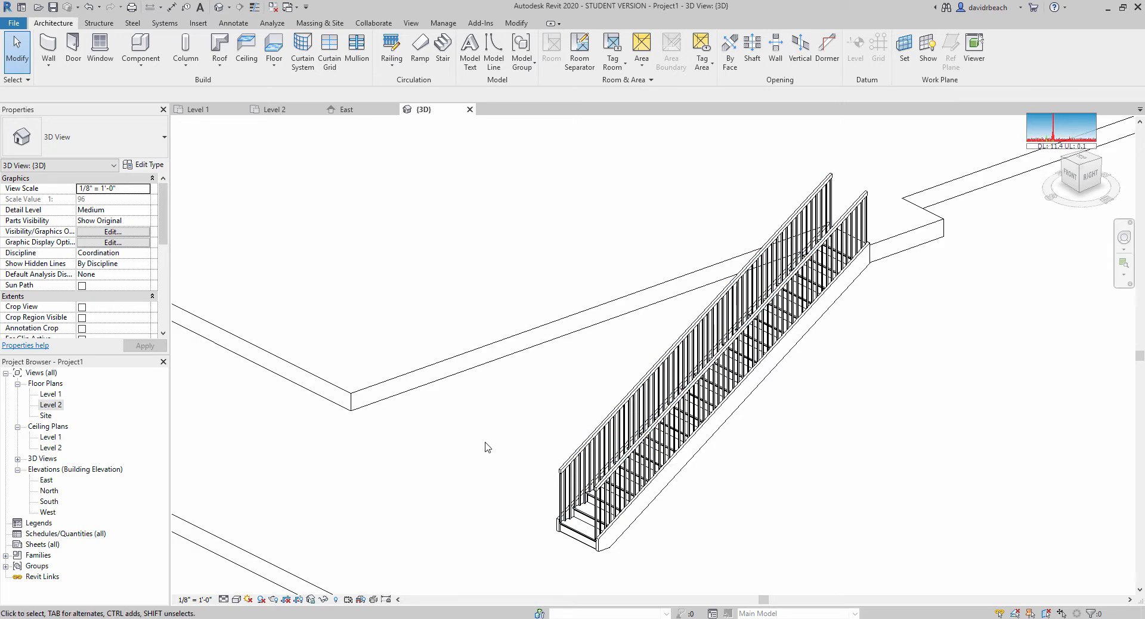
pyautogui.moveTo(498, 458); pyautogui.dragTo(522, 453, button='middle')
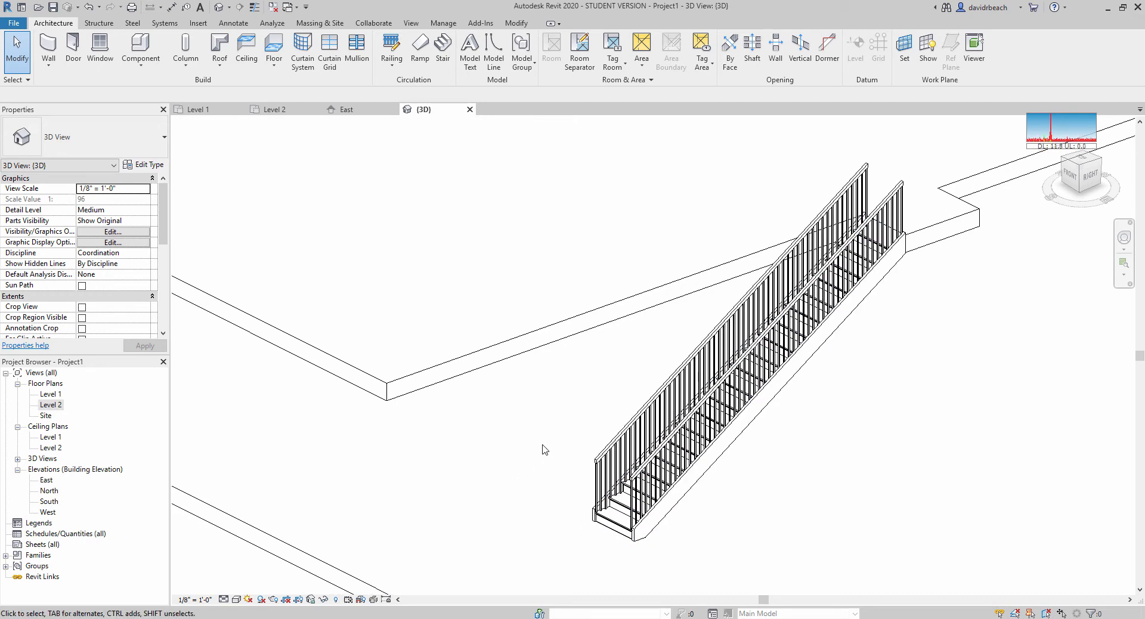
# Step: Change the stair's west railing, on the side of the Level 2 floor edge, to the Guardrail - Pipe type
pyautogui.click(610, 441)
pyautogui.click(99, 148)
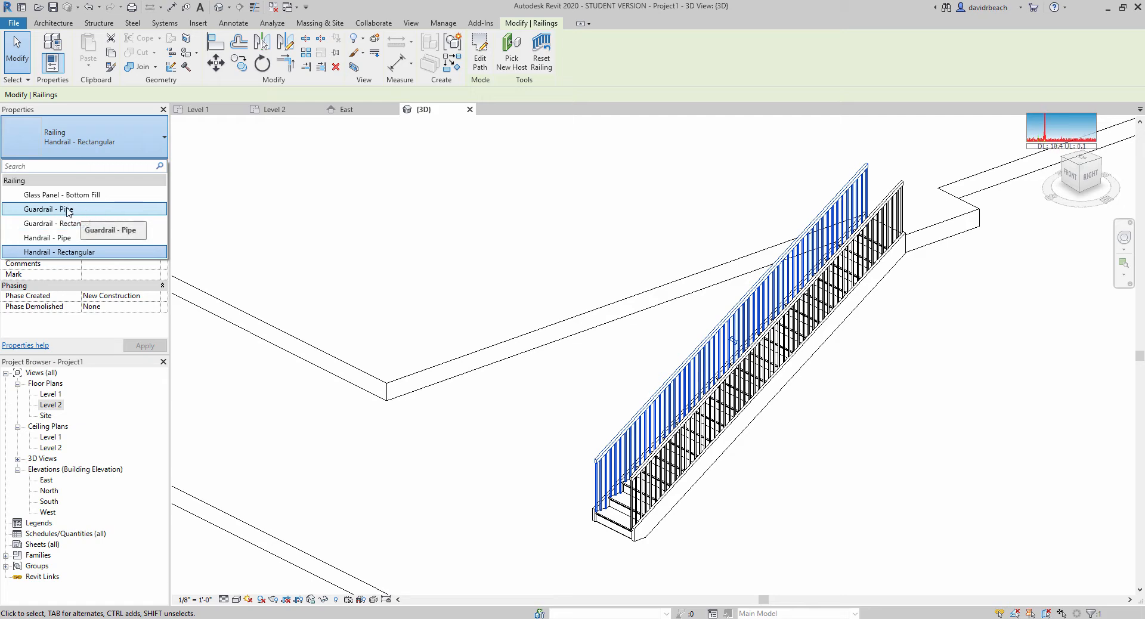
pyautogui.click(72, 210)
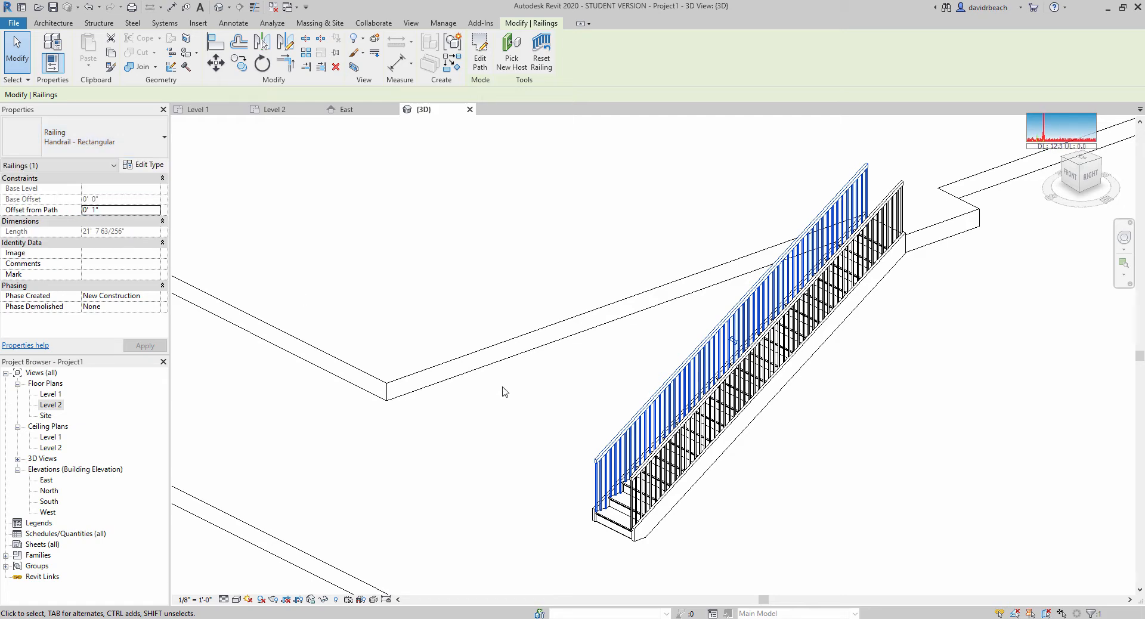
pyautogui.click(516, 413)
pyautogui.scroll(4, 600, 445)
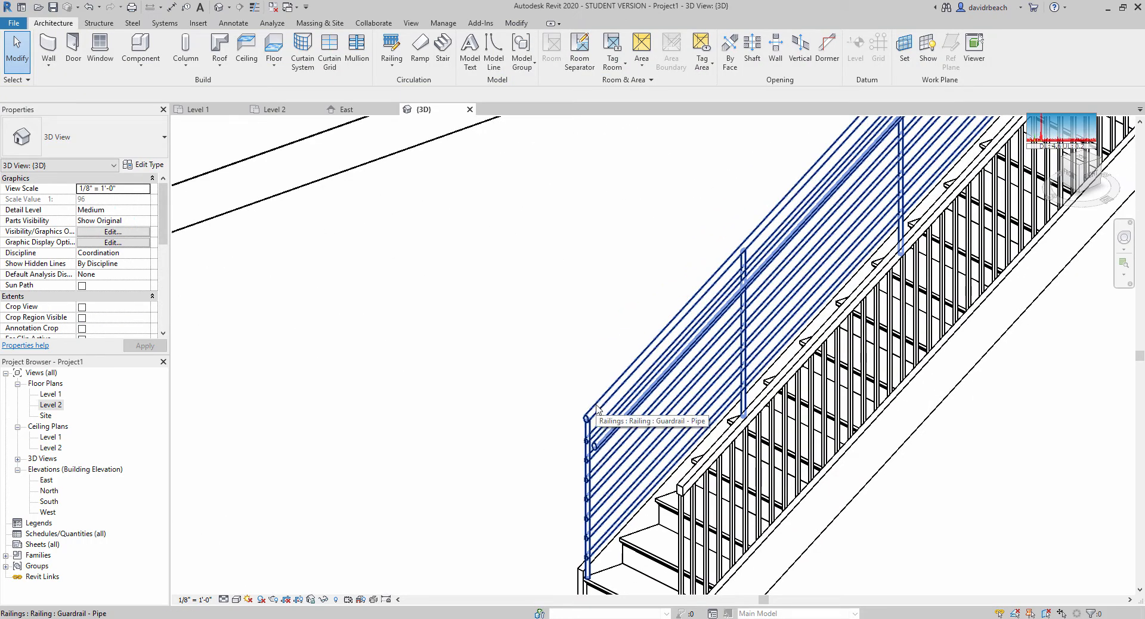
# Step: Try the Guardrail - Rectangular type on the stair's east railing
pyautogui.scroll(-3, 597, 412)
pyautogui.click(603, 437)
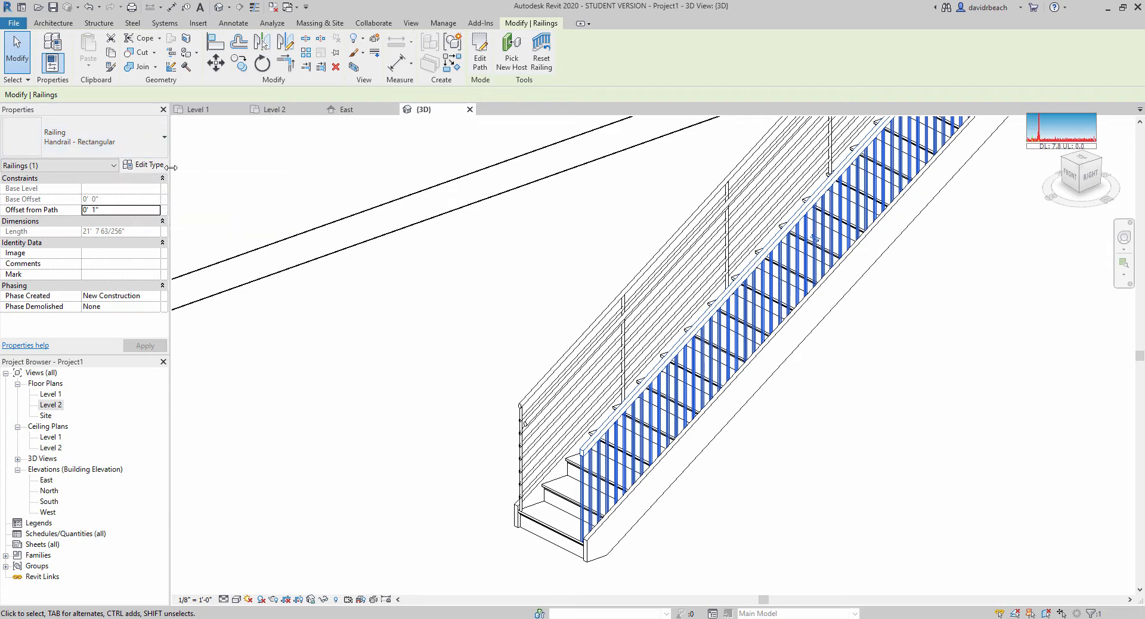
pyautogui.click(120, 141)
pyautogui.click(103, 225)
pyautogui.click(348, 370)
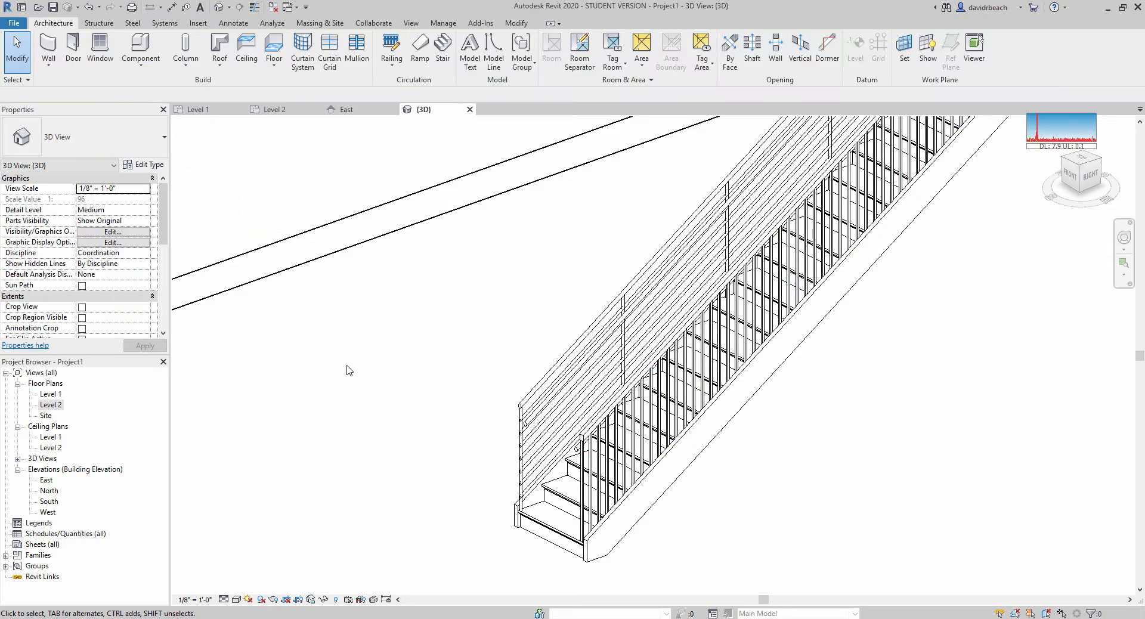
# Step: Change the stair's east railing to the Guardrail - Pipe type
pyautogui.click(612, 437)
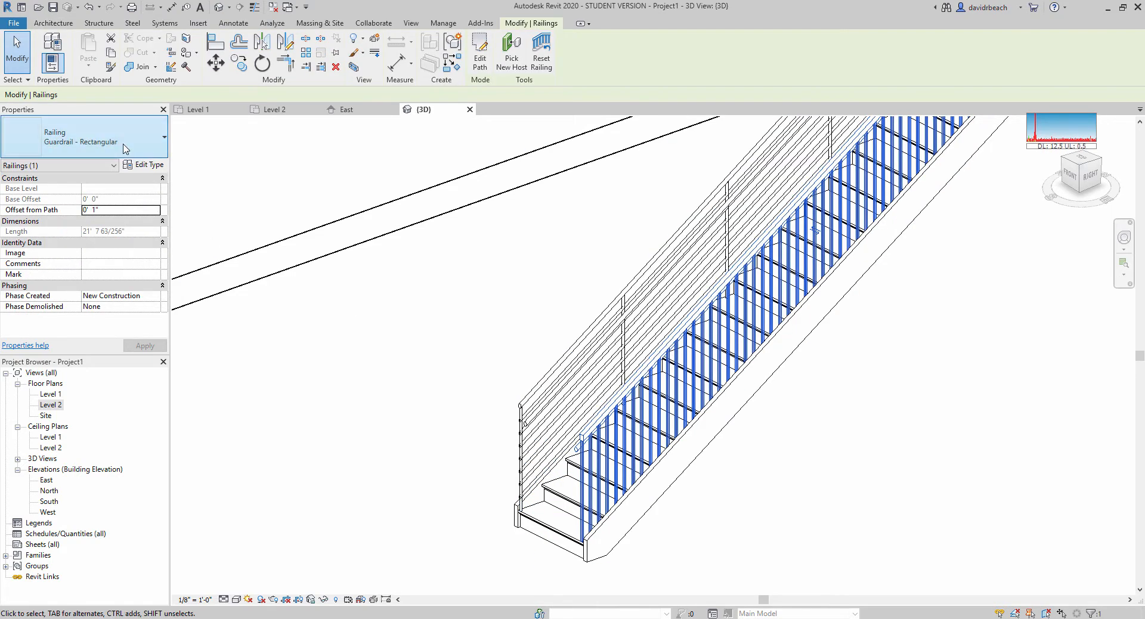
pyautogui.click(123, 146)
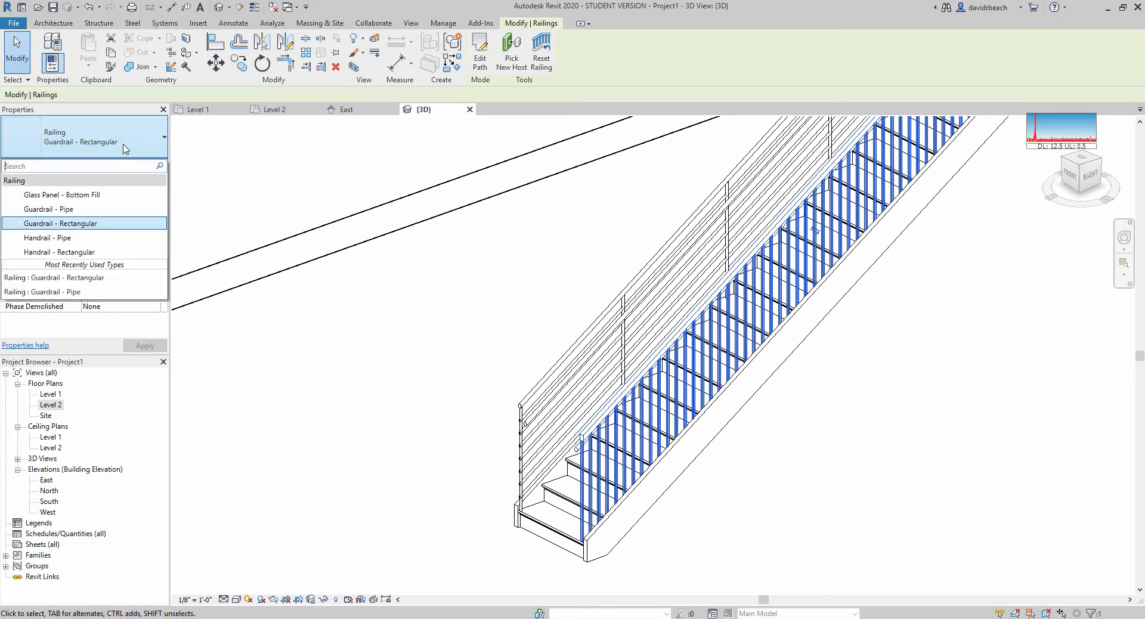
pyautogui.click(102, 211)
pyautogui.click(422, 340)
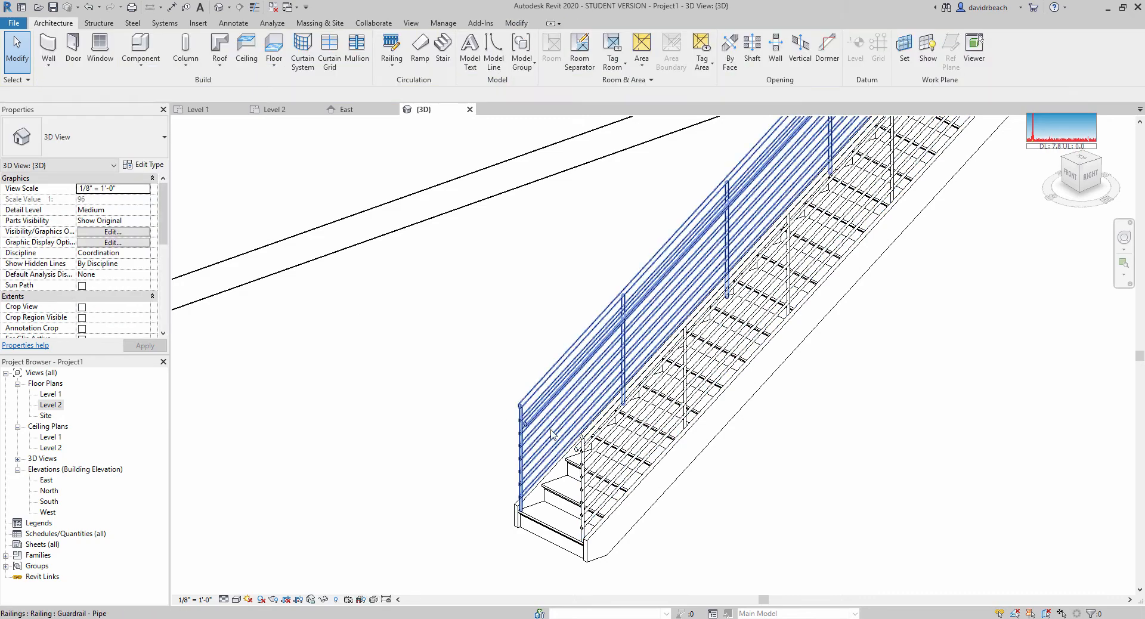
# Step: Examine the upper and lower ends of both guardrails and the landing in 3D, then select the stair
pyautogui.scroll(-5, 525, 429)
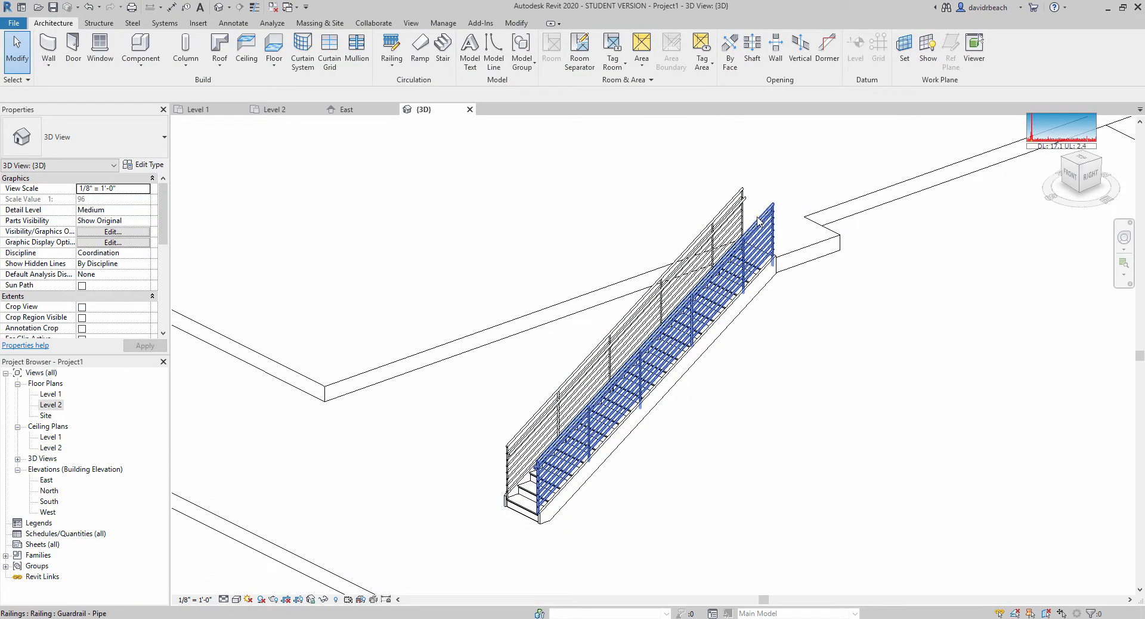
pyautogui.scroll(4, 758, 221)
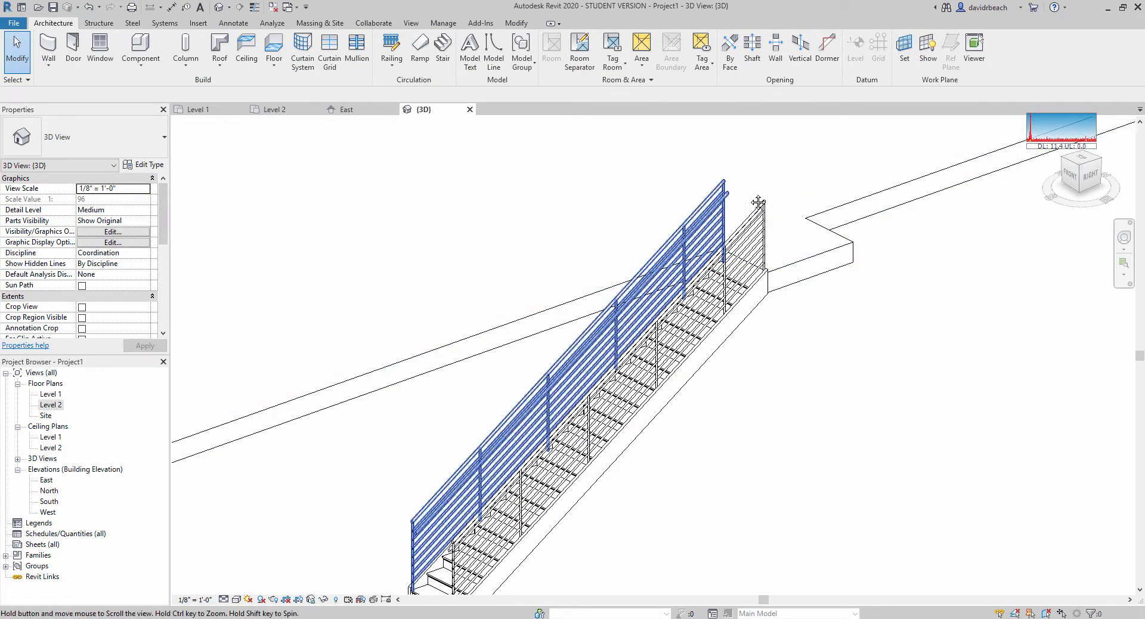
pyautogui.scroll(-3, 759, 203)
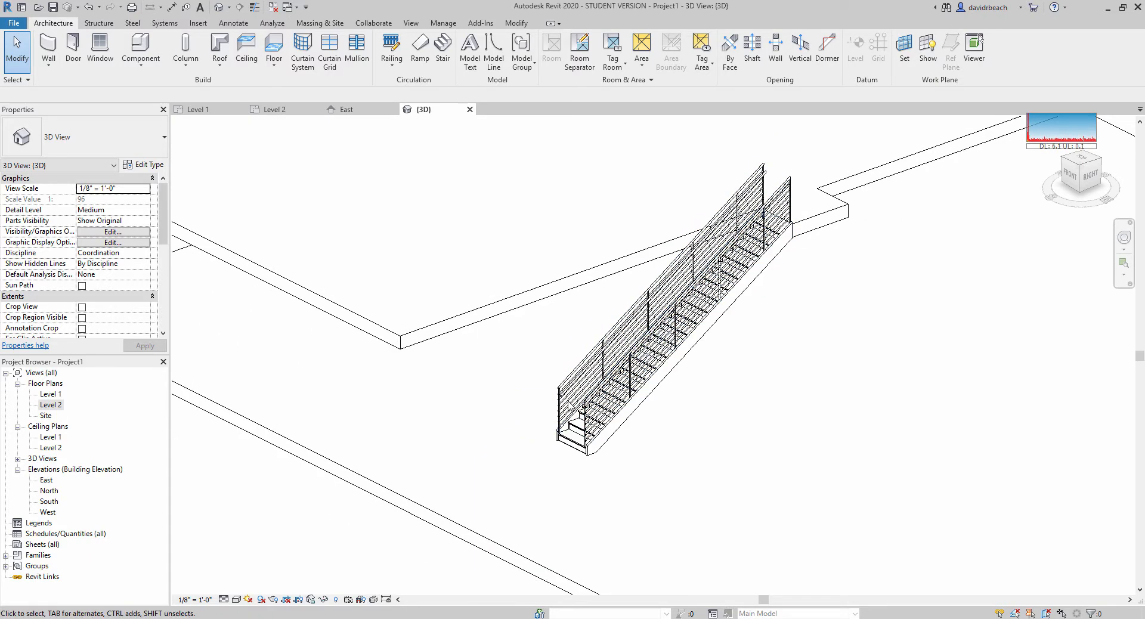
pyautogui.scroll(2, 504, 417)
pyautogui.moveTo(533, 401); pyautogui.dragTo(473, 453, button='middle')
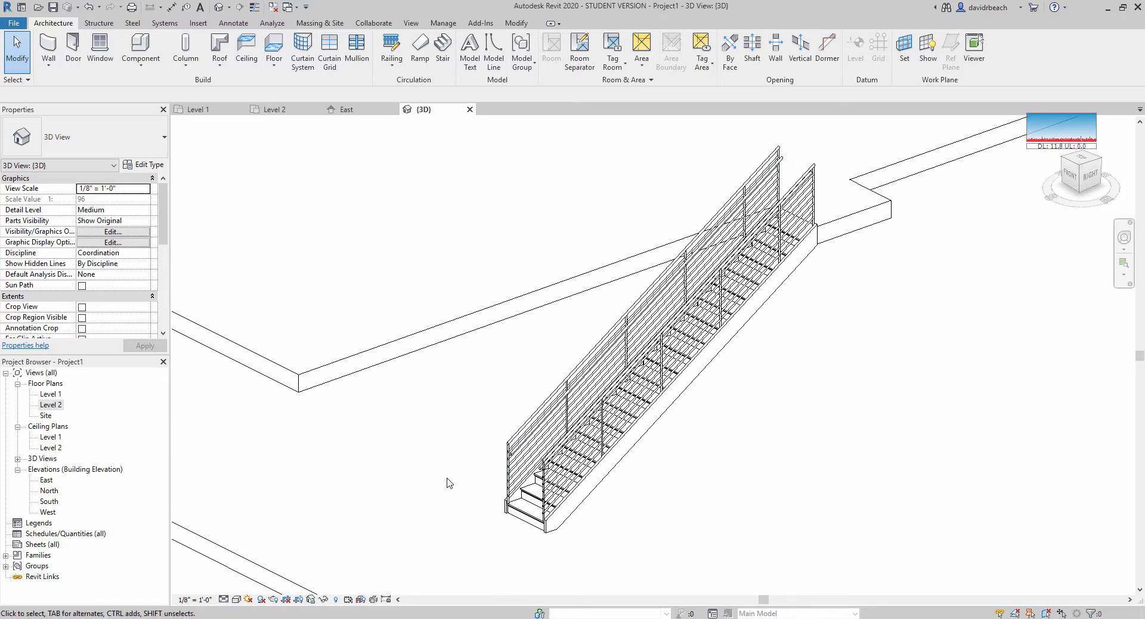
pyautogui.moveTo(829, 183); pyautogui.dragTo(608, 427, button='middle')
pyautogui.scroll(1, 750, 217)
pyautogui.click(574, 529)
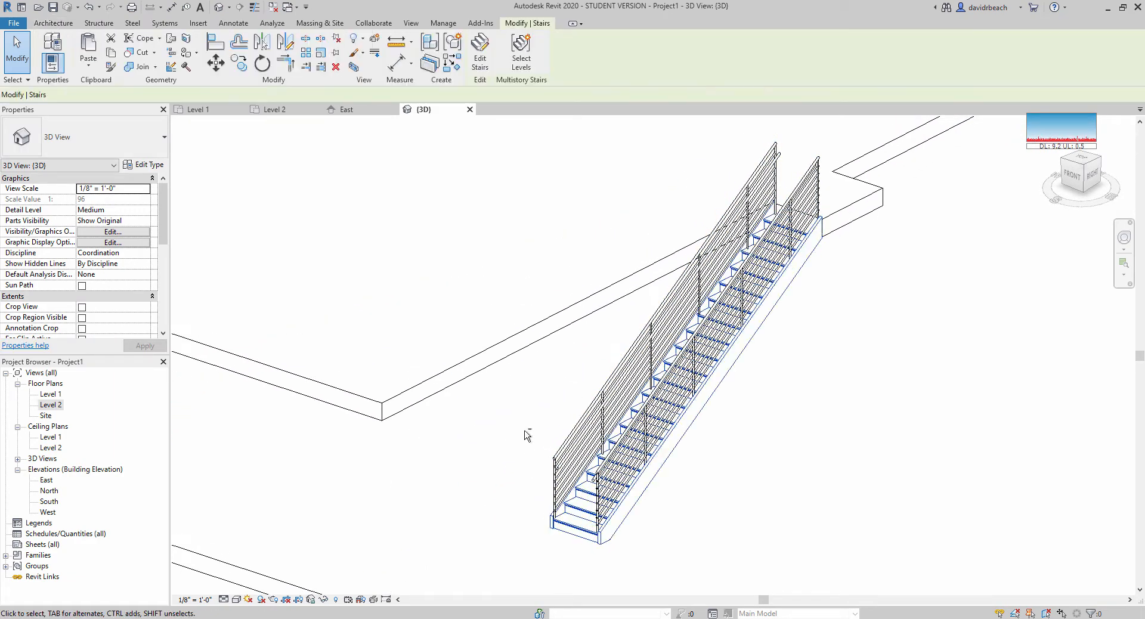
# Step: Open the Level 1 floor plan and start editing the path of the stair's east pipe guardrail at its lower end
pyautogui.keyDown('shift'); pyautogui.moveTo(526, 433); pyautogui.dragTo(621, 453, button='middle'); pyautogui.keyUp('shift')
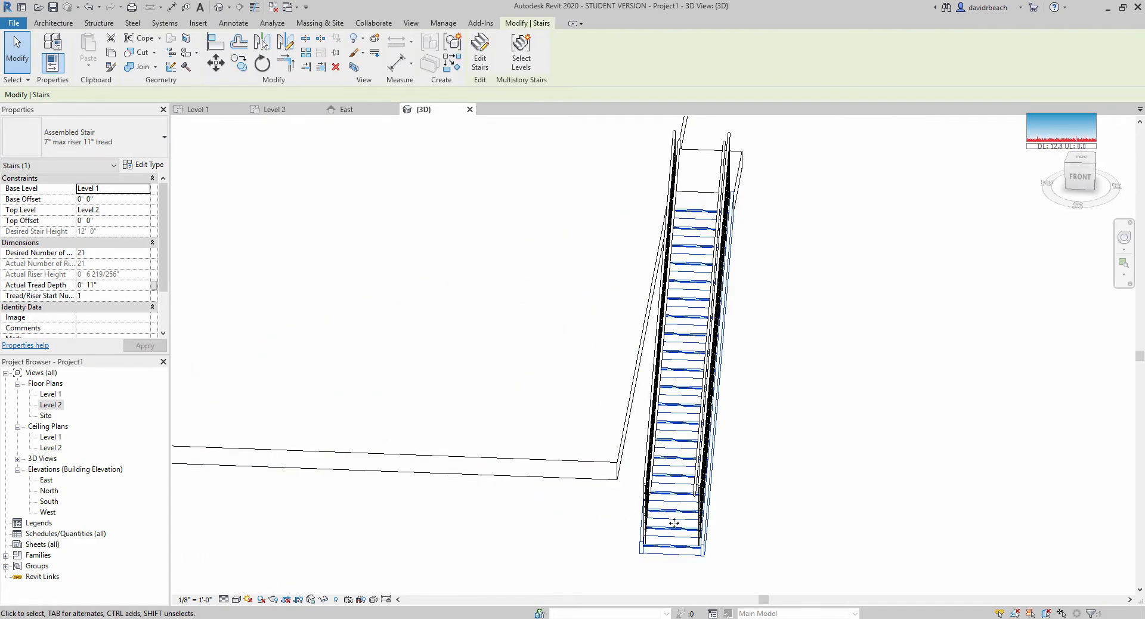
pyautogui.keyDown('shift'); pyautogui.moveTo(614, 558); pyautogui.dragTo(675, 524, button='middle'); pyautogui.keyUp('shift')
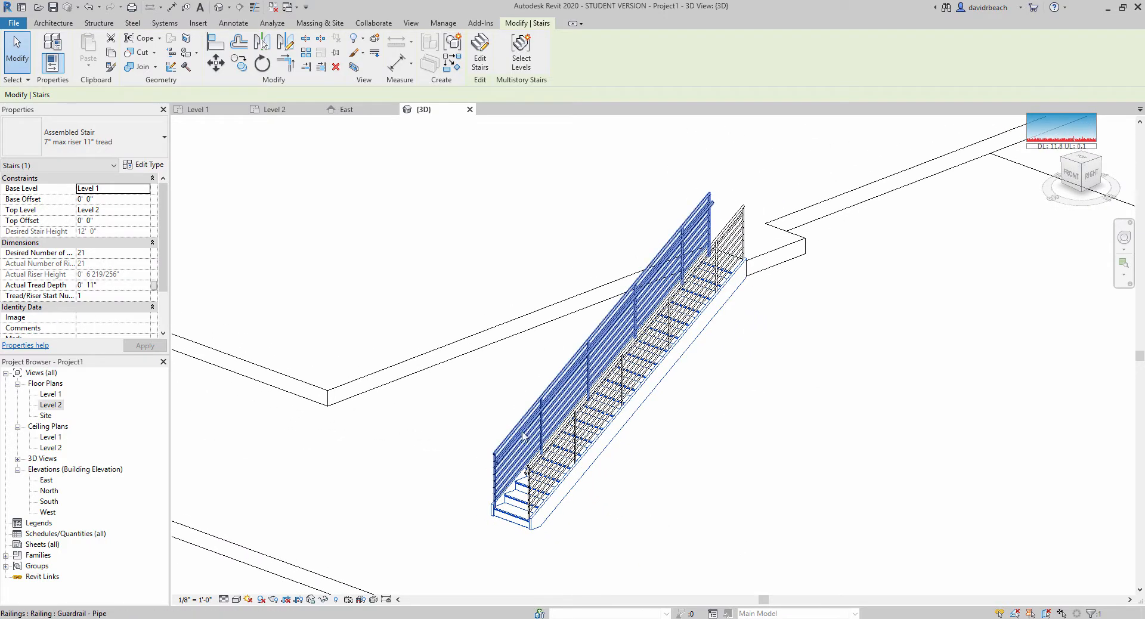
pyautogui.moveTo(469, 429); pyautogui.dragTo(481, 430, button='middle')
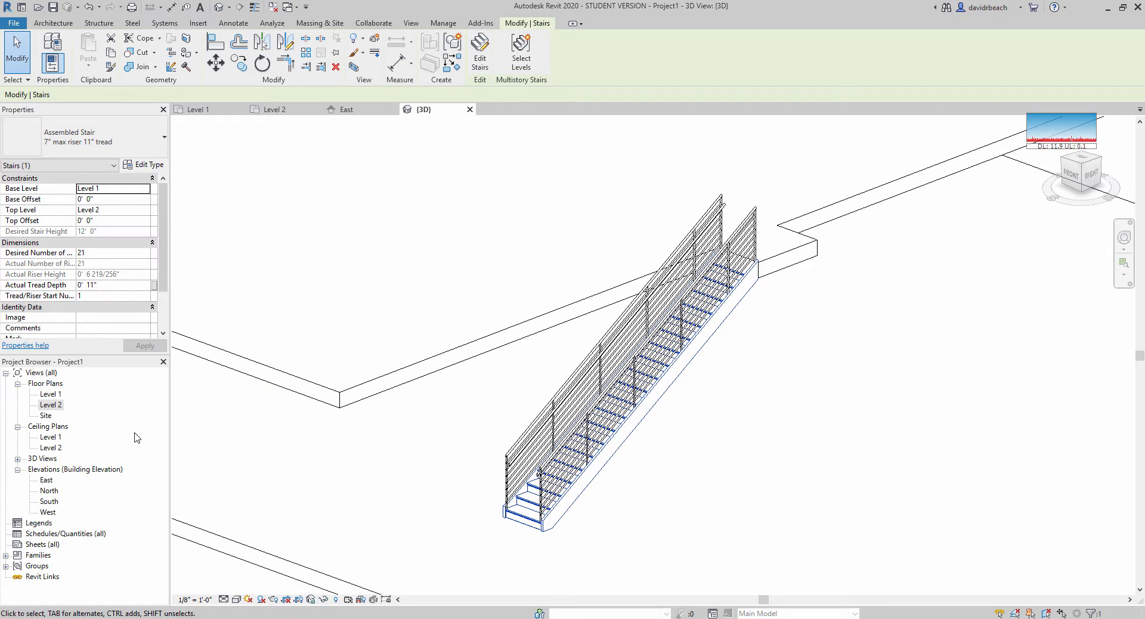
pyautogui.doubleClick(50, 395)
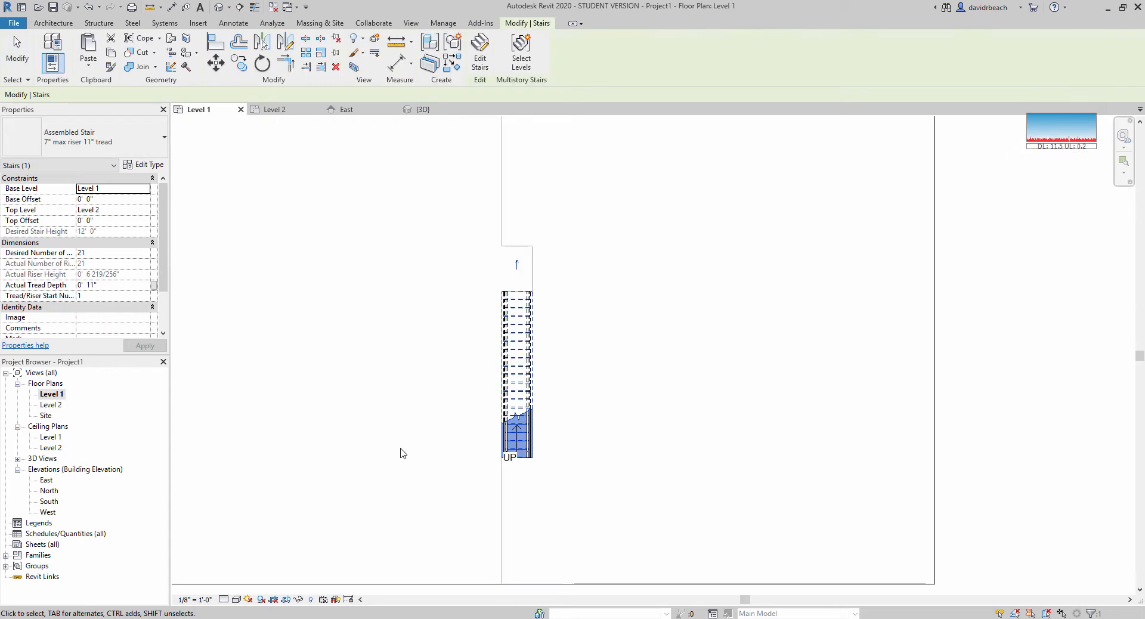
pyautogui.scroll(4, 517, 456)
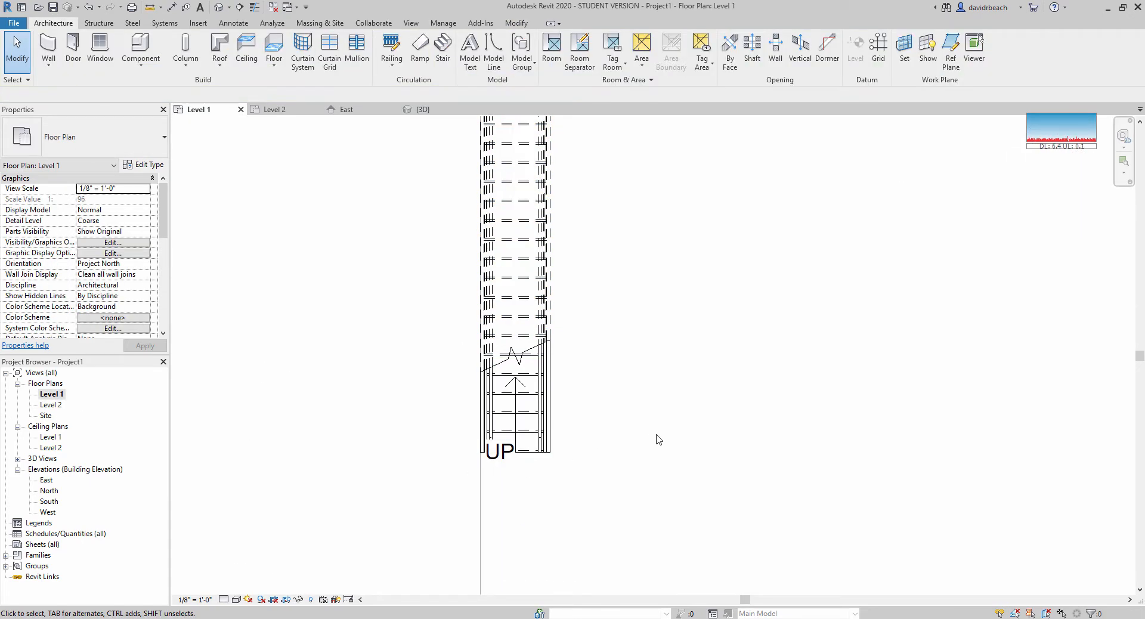
pyautogui.scroll(4, 533, 452)
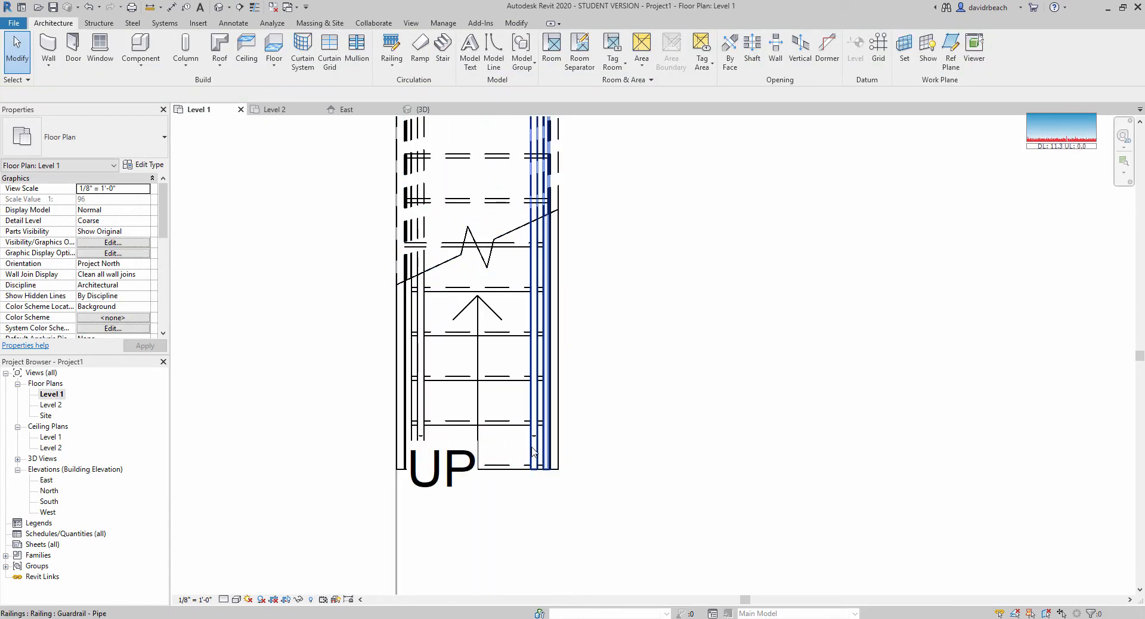
pyautogui.click(533, 451)
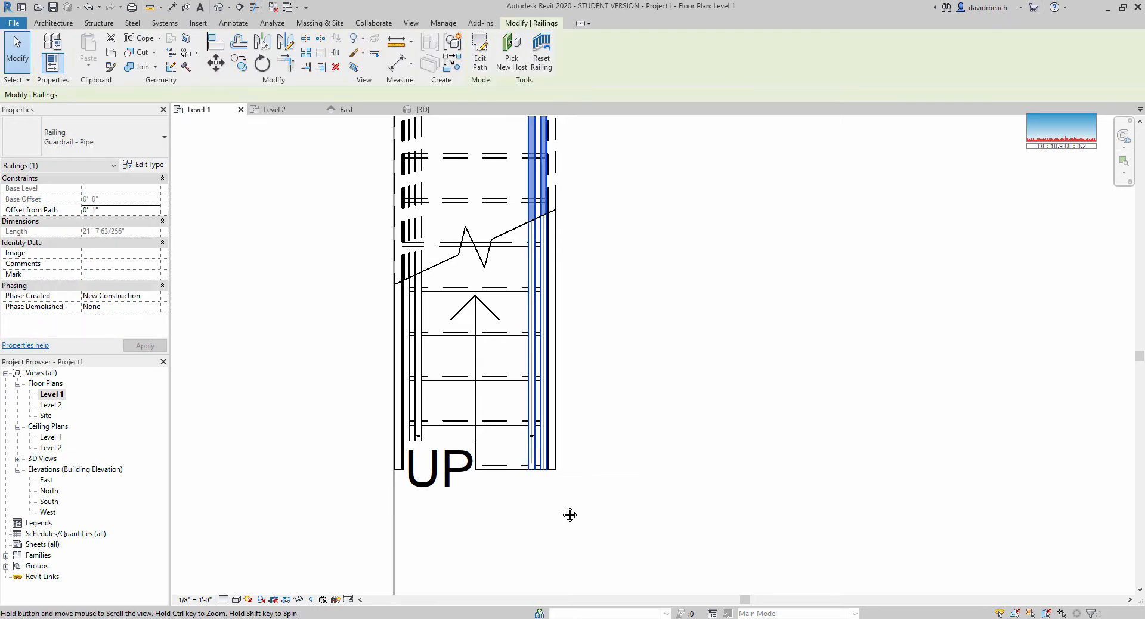
pyautogui.moveTo(567, 516); pyautogui.dragTo(553, 517, button='middle')
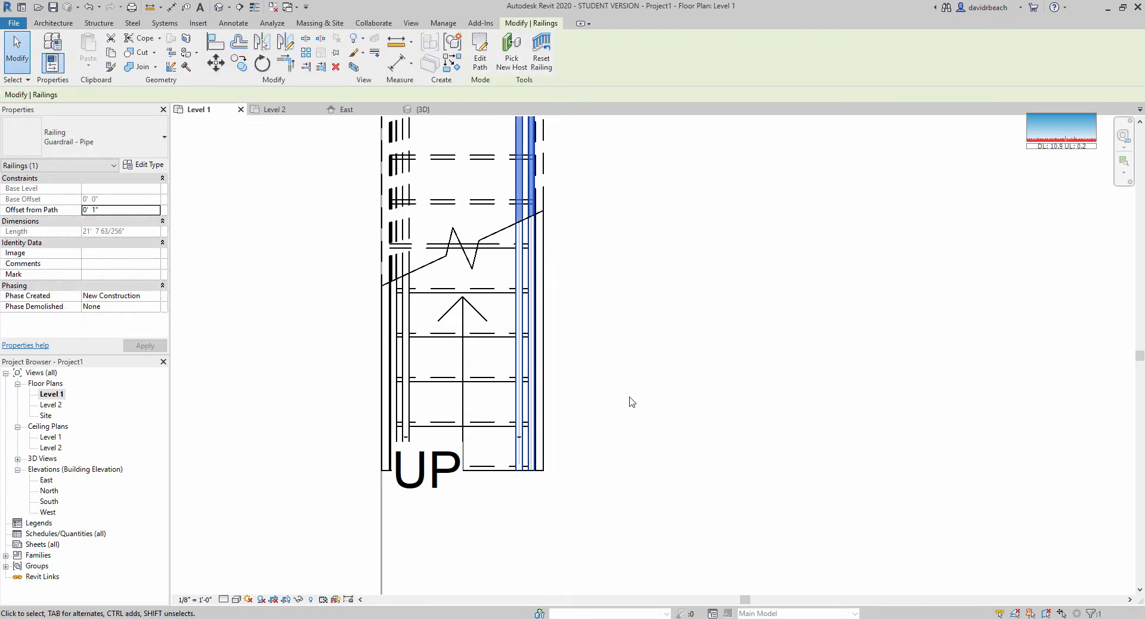
pyautogui.click(481, 64)
pyautogui.moveTo(680, 410); pyautogui.dragTo(668, 321, button='middle')
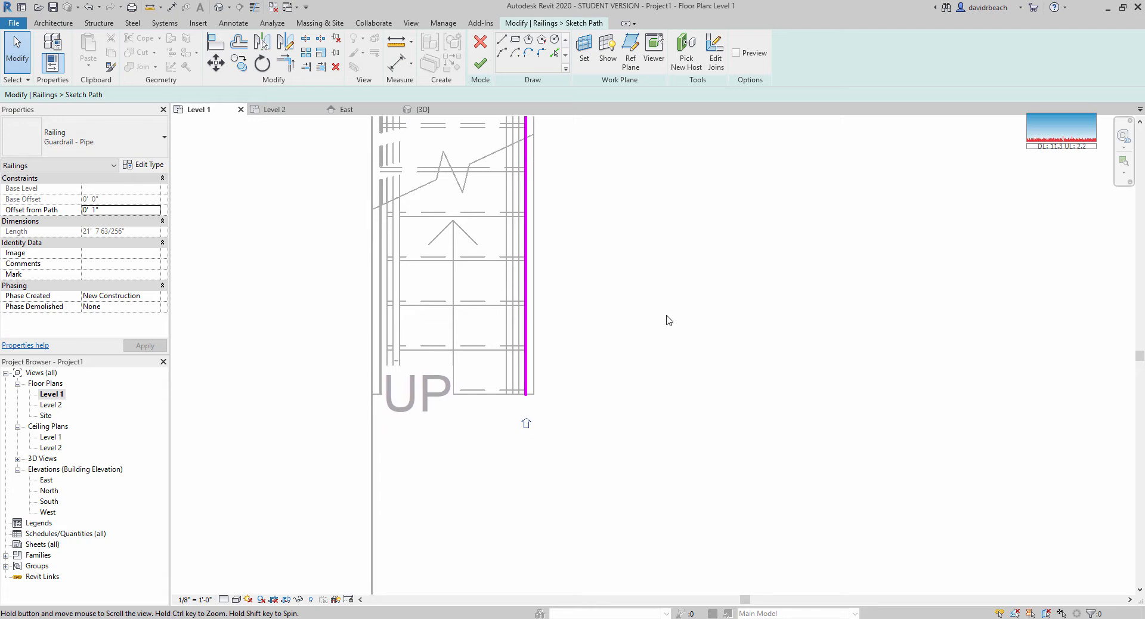
pyautogui.scroll(1, 642, 407)
pyautogui.moveTo(635, 404); pyautogui.dragTo(661, 384, button='middle')
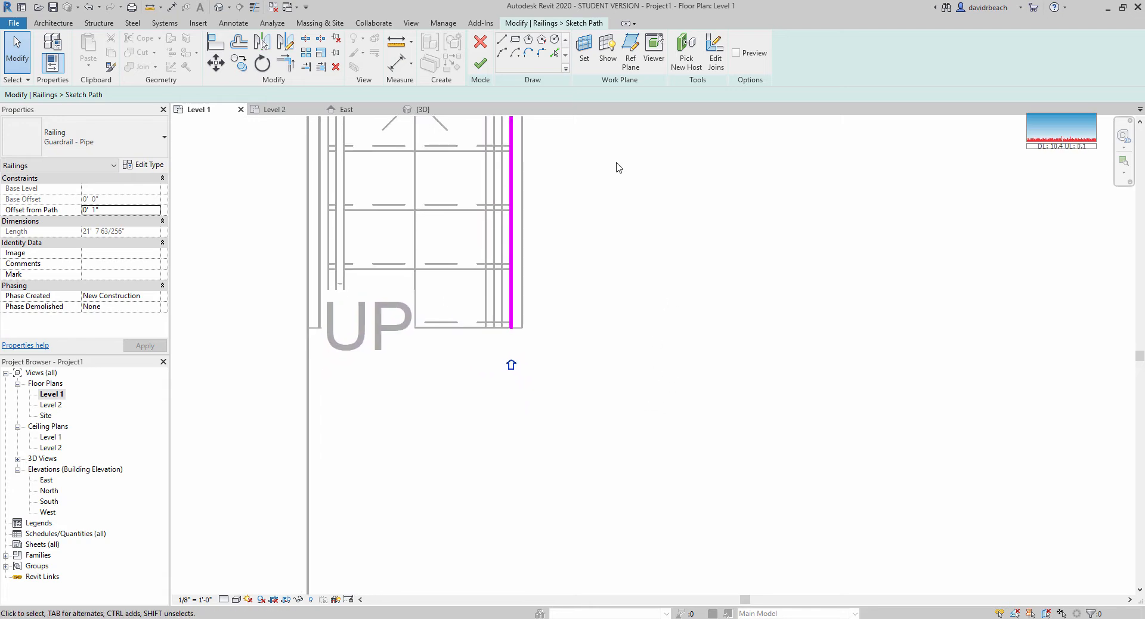
# Step: Sketch a 1'-0" vertical reference line running south from the stair's bottom riser edge, west of the guardrail path
pyautogui.click(504, 40)
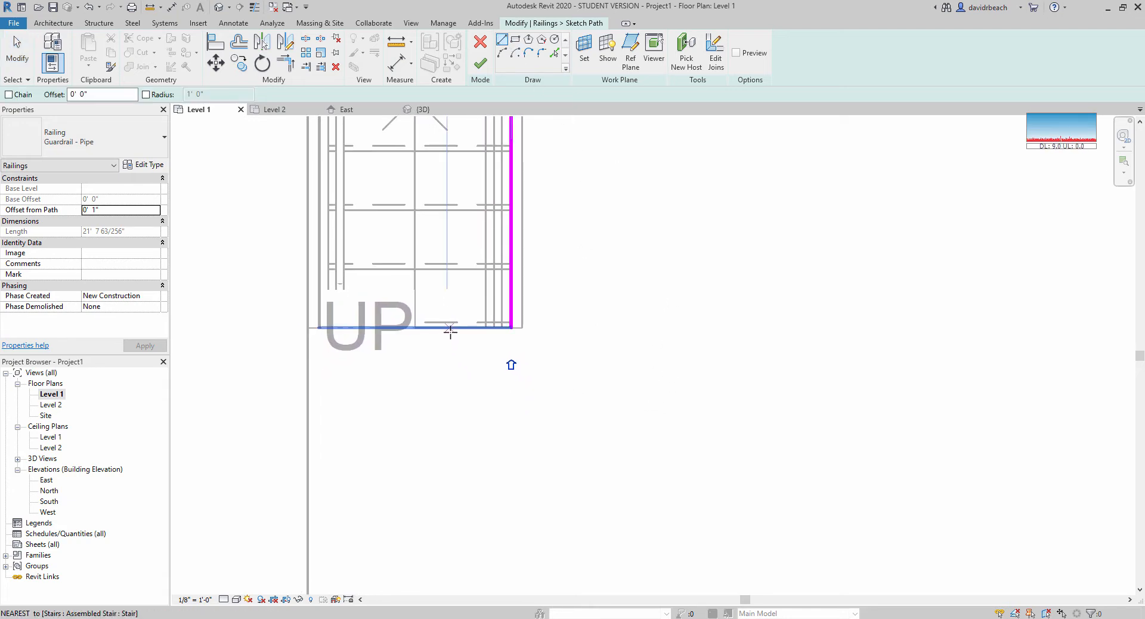
pyautogui.click(455, 329)
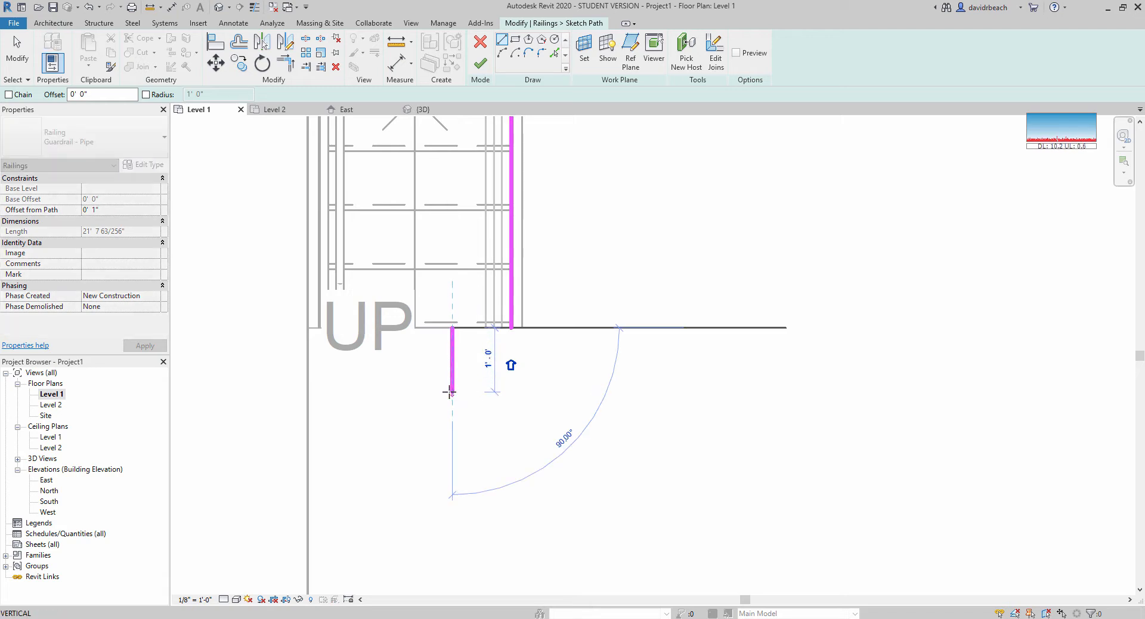
pyautogui.click(452, 392)
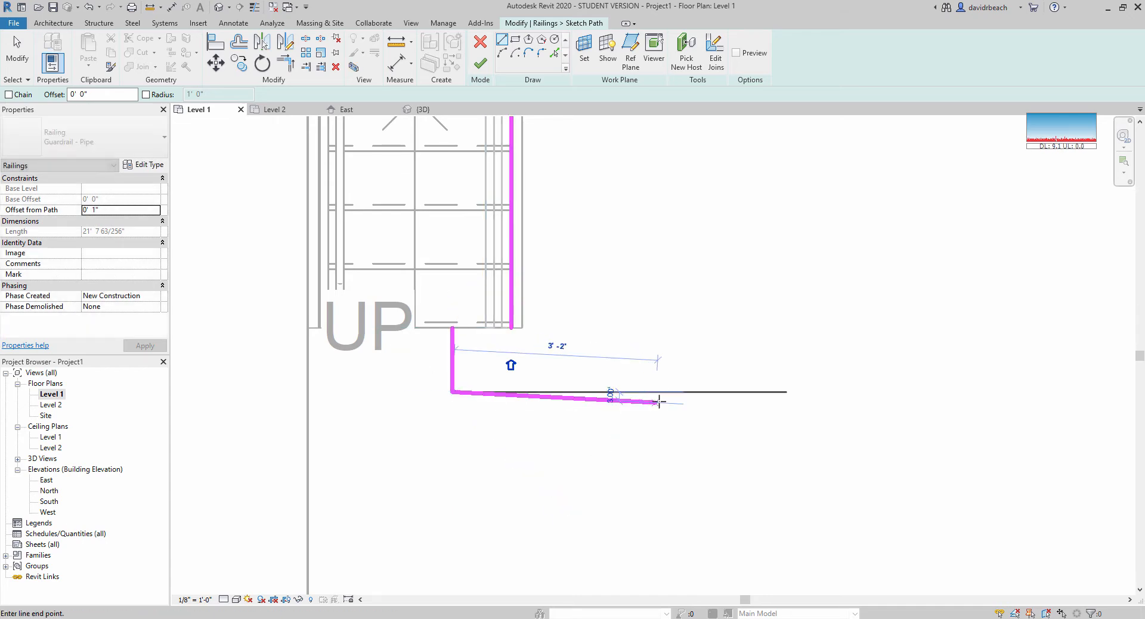
pyautogui.click(660, 403)
pyautogui.press('Escape')
pyautogui.press('Escape')
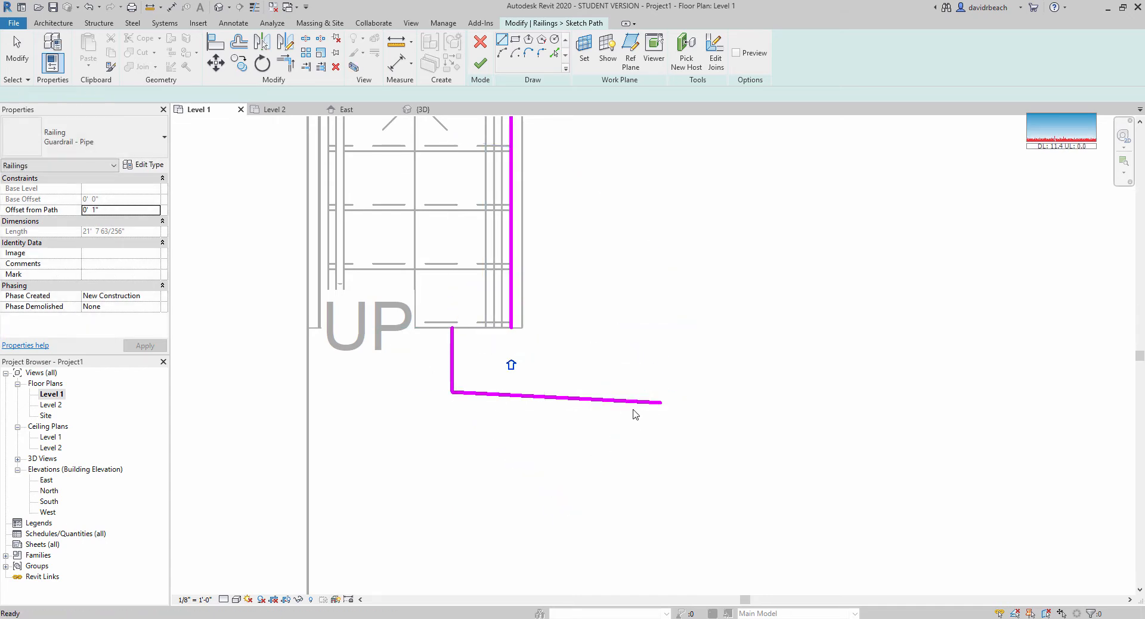
pyautogui.click(635, 401)
pyautogui.press('Delete')
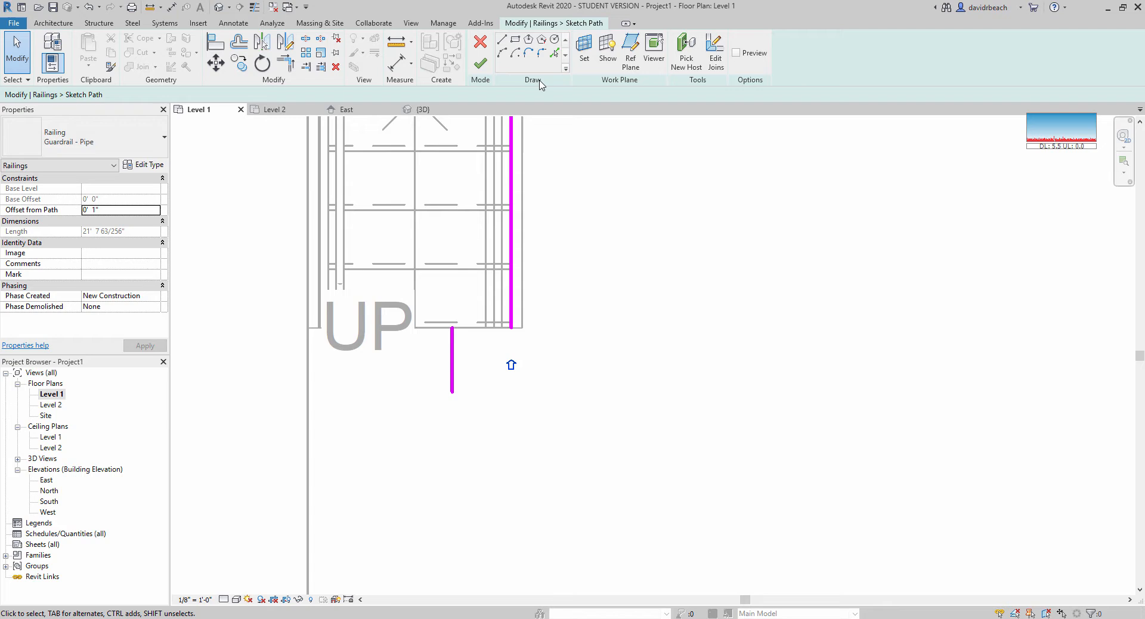
# Step: Sketch a horizontal reference line about 2'-8" long, running east from the vertical reference line's lower end past the guardrail path
pyautogui.click(503, 43)
pyautogui.click(452, 392)
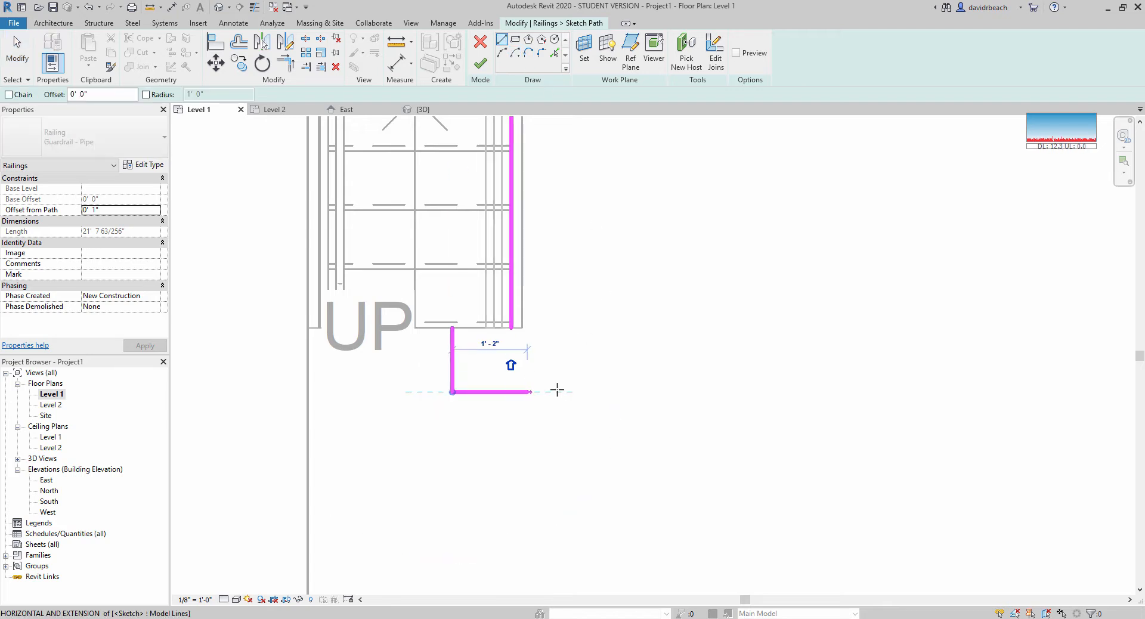
pyautogui.click(624, 392)
pyautogui.press('Escape')
pyautogui.press('Escape')
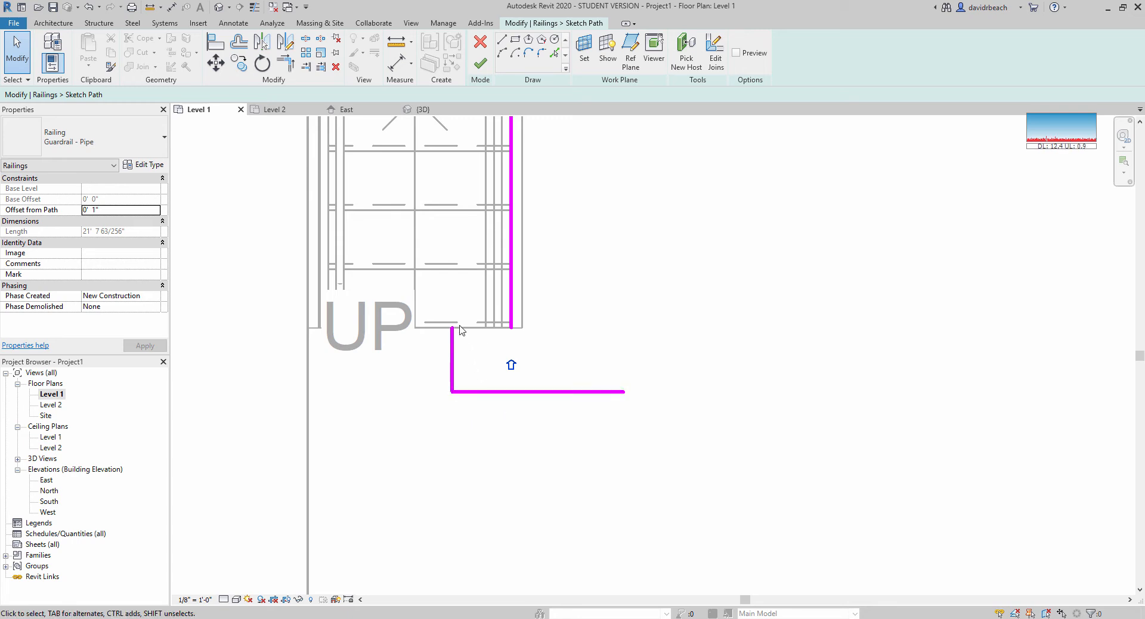
pyautogui.moveTo(439, 303); pyautogui.dragTo(444, 326, button='middle')
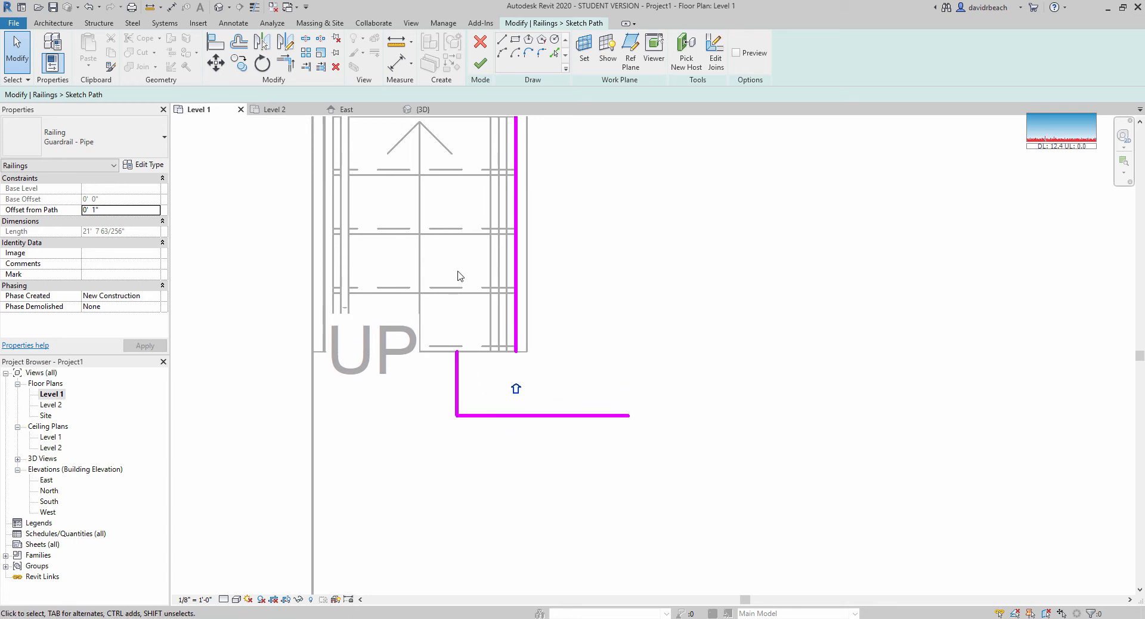
pyautogui.click(517, 339)
pyautogui.scroll(2, 611, 398)
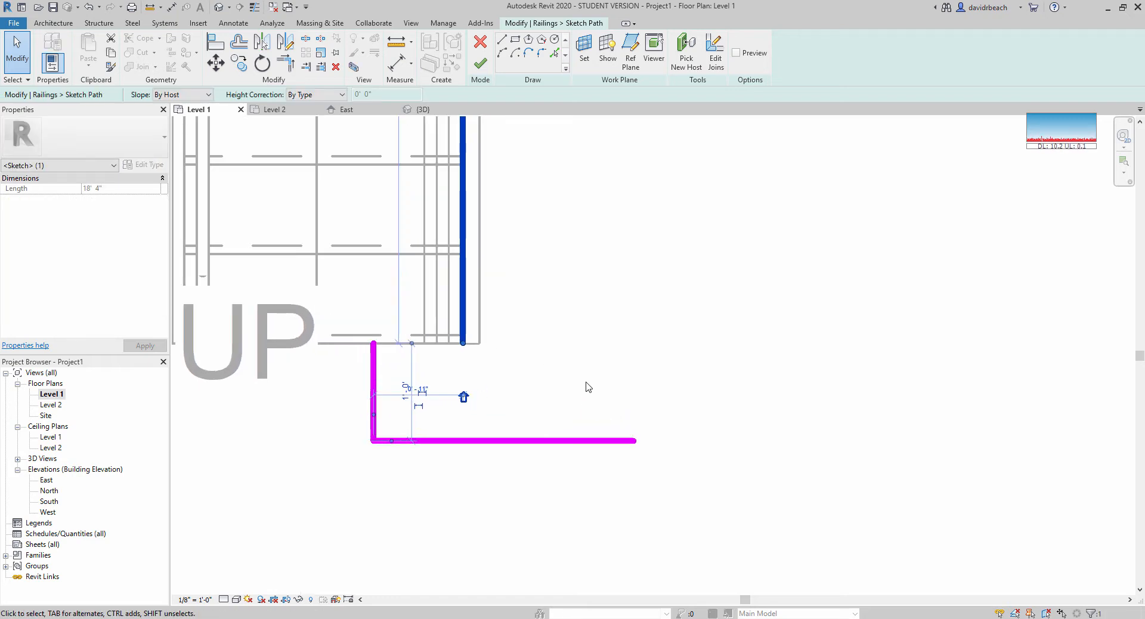
pyautogui.moveTo(589, 387)
pyautogui.mouseDown(button='middle')
pyautogui.moveTo(642, 378)
pyautogui.moveTo(616, 390)
pyautogui.mouseUp(button='middle')
pyautogui.click(608, 385)
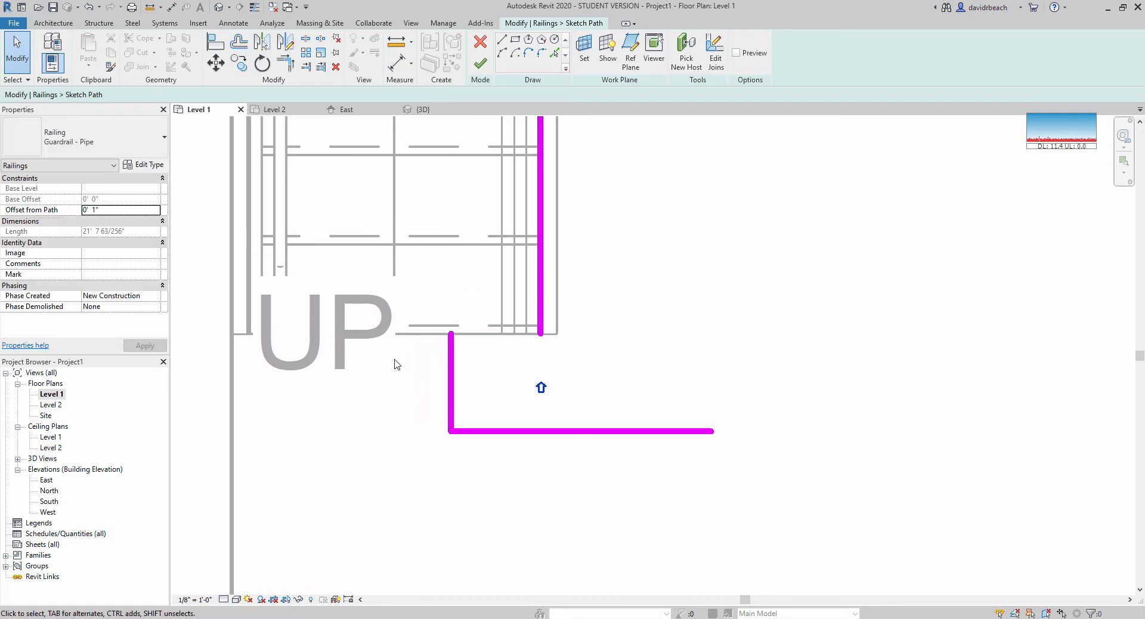
pyautogui.click(490, 431)
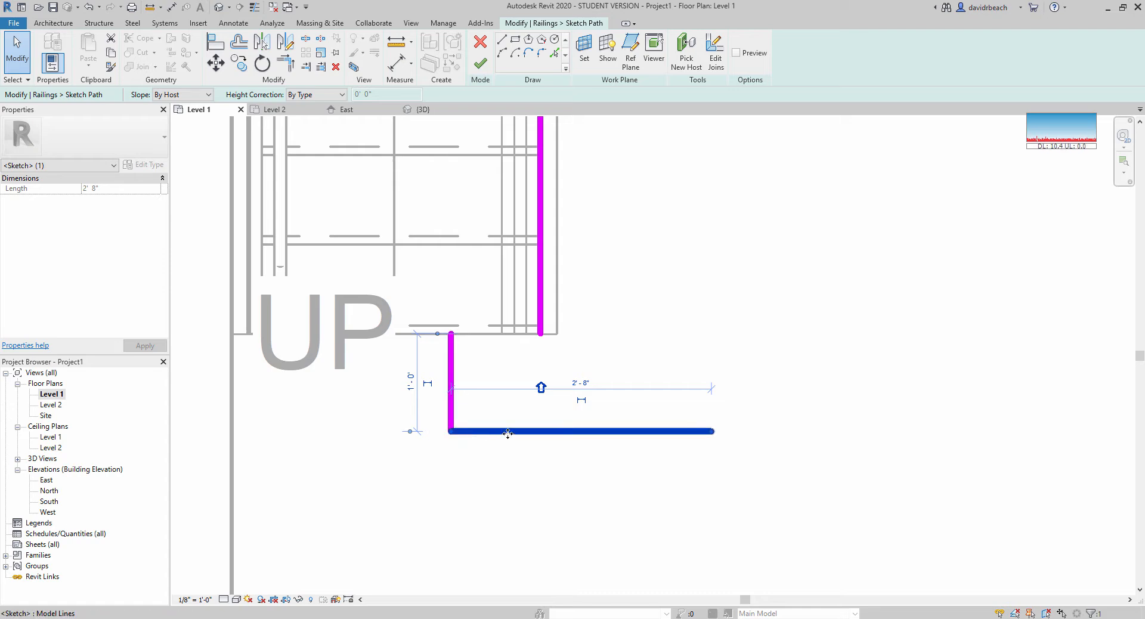
pyautogui.click(608, 337)
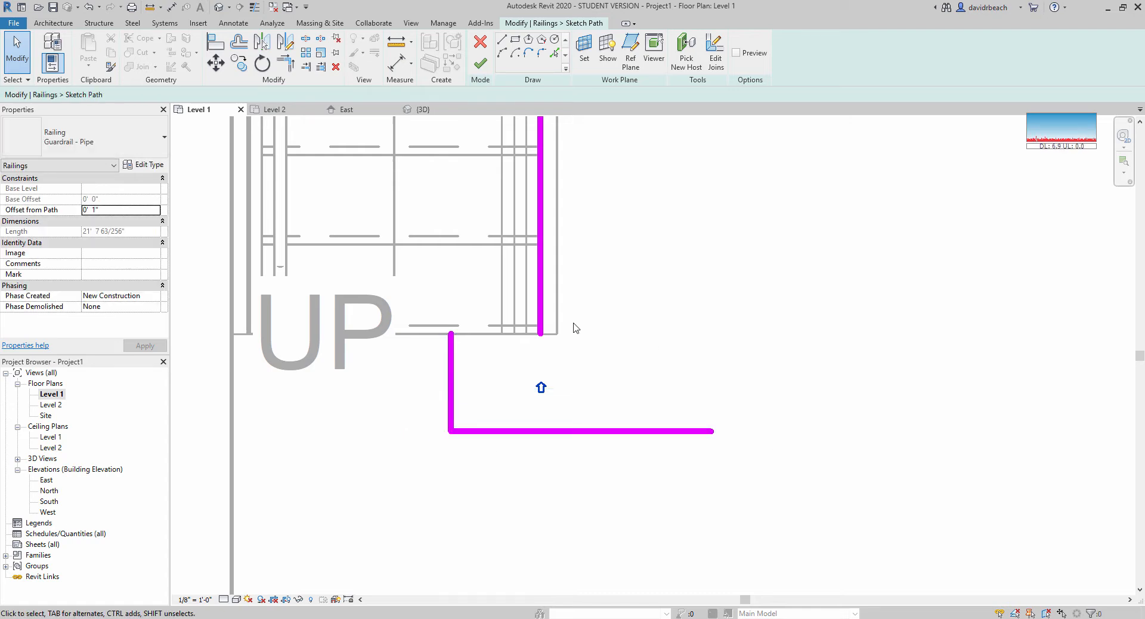
# Step: Extend the guardrail path's south end beyond the bottom riser to meet the horizontal reference line
pyautogui.click(540, 325)
pyautogui.moveTo(539, 357); pyautogui.dragTo(537, 374)
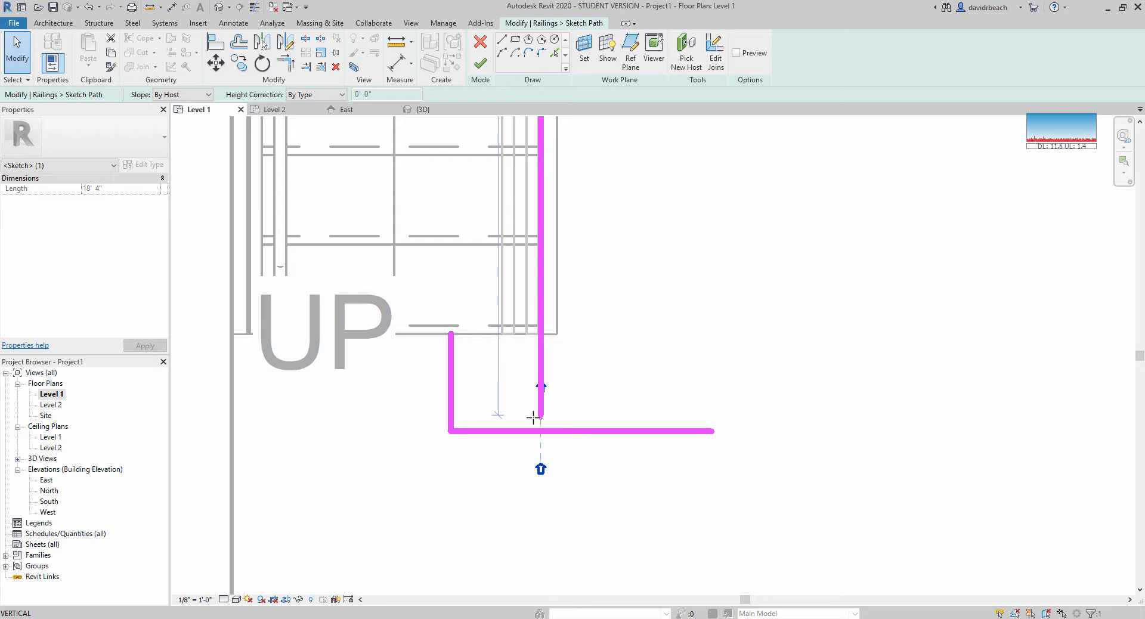
pyautogui.moveTo(533, 417); pyautogui.dragTo(534, 425)
pyautogui.click(507, 502)
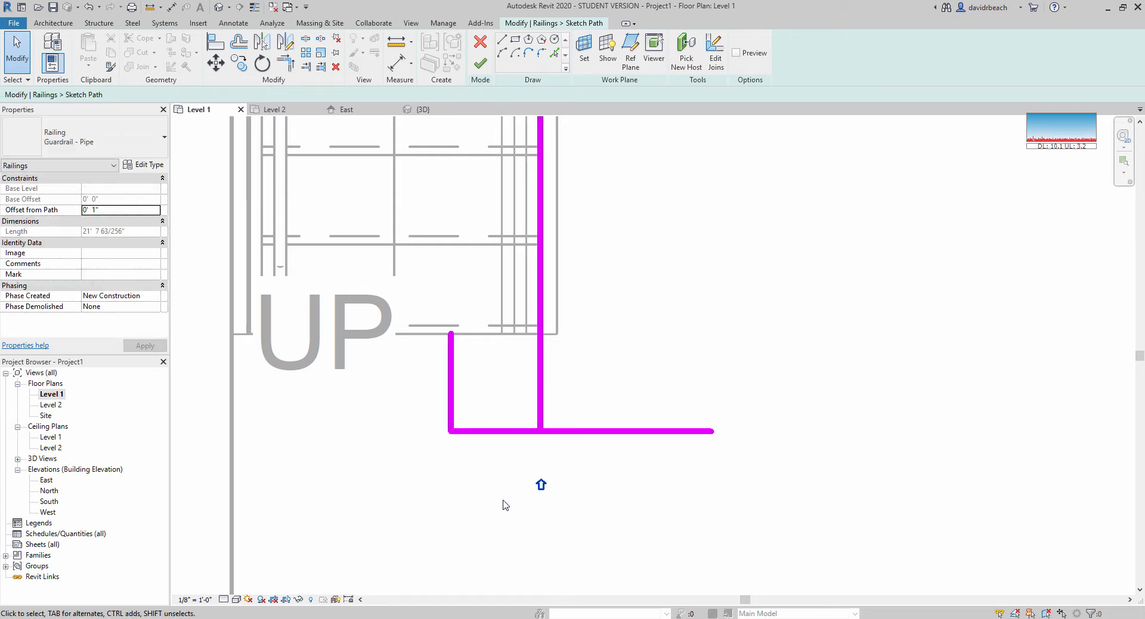
# Step: Examine the extended guardrail path line along the whole stair run and around its lower end
pyautogui.click(541, 371)
pyautogui.scroll(-4, 585, 441)
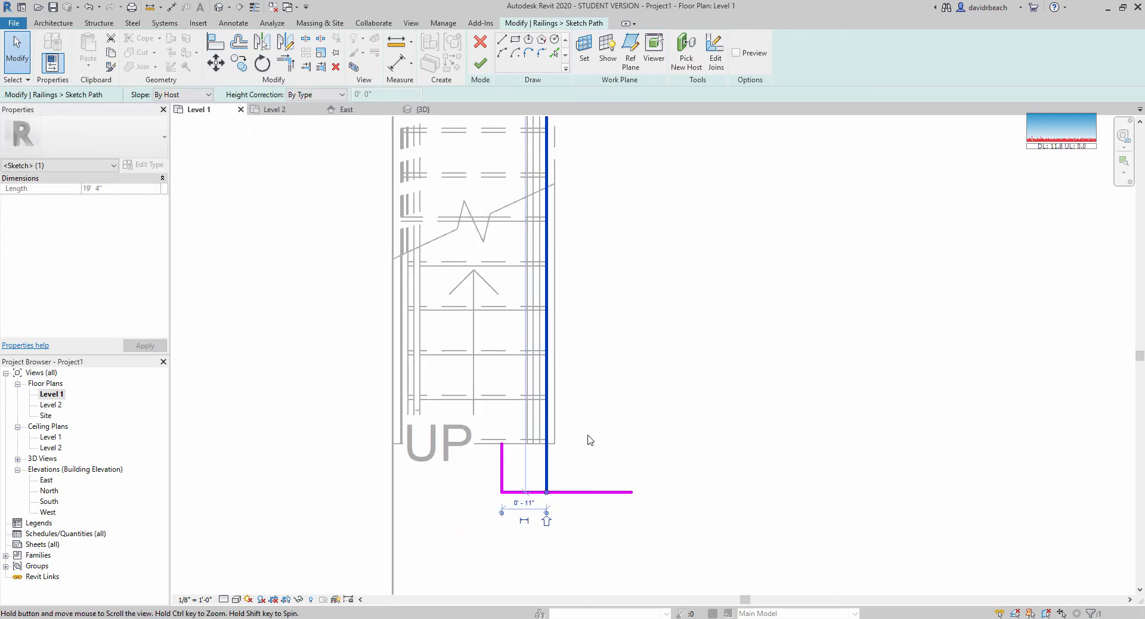
pyautogui.moveTo(585, 444); pyautogui.dragTo(562, 478, button='middle')
pyautogui.scroll(-2, 564, 208)
pyautogui.moveTo(565, 254); pyautogui.dragTo(548, 336, button='middle')
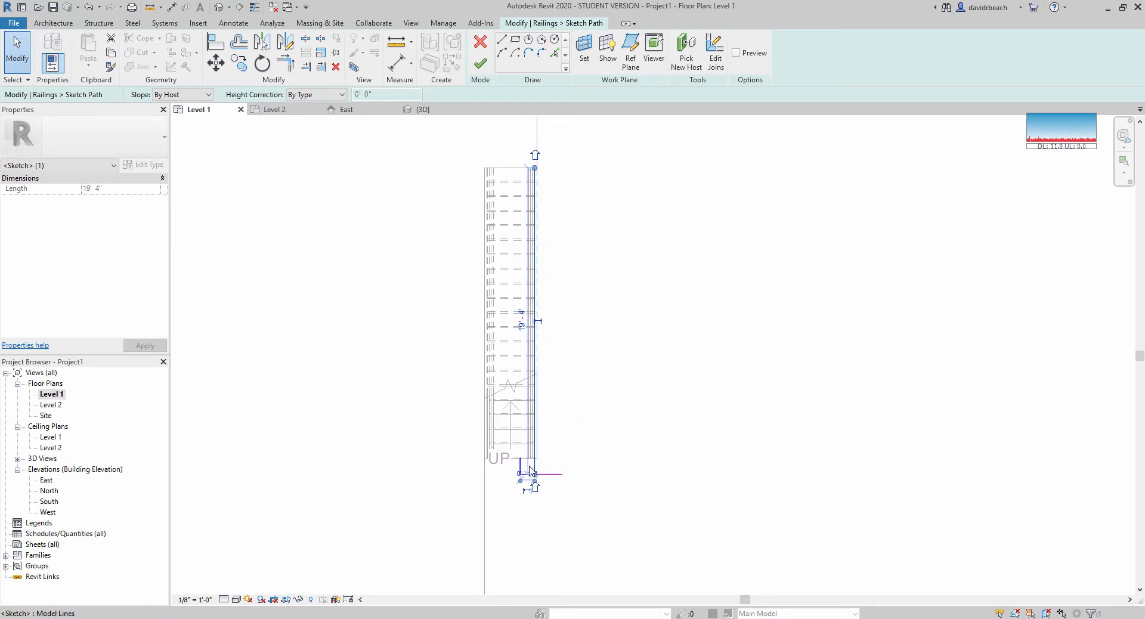
pyautogui.scroll(5, 537, 399)
pyautogui.scroll(1, 542, 399)
pyautogui.scroll(2, 543, 399)
pyautogui.click(564, 405)
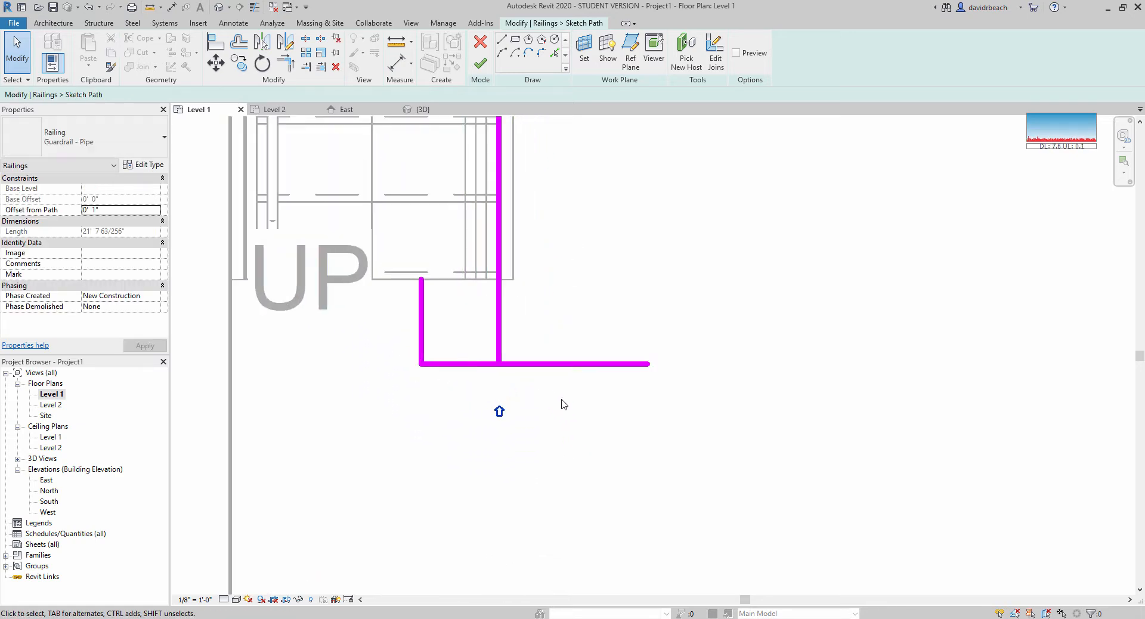
# Step: Sketch a separate 1'-0" path segment continuing straight south from the end of the extended guardrail path
pyautogui.click(503, 40)
pyautogui.click(499, 364)
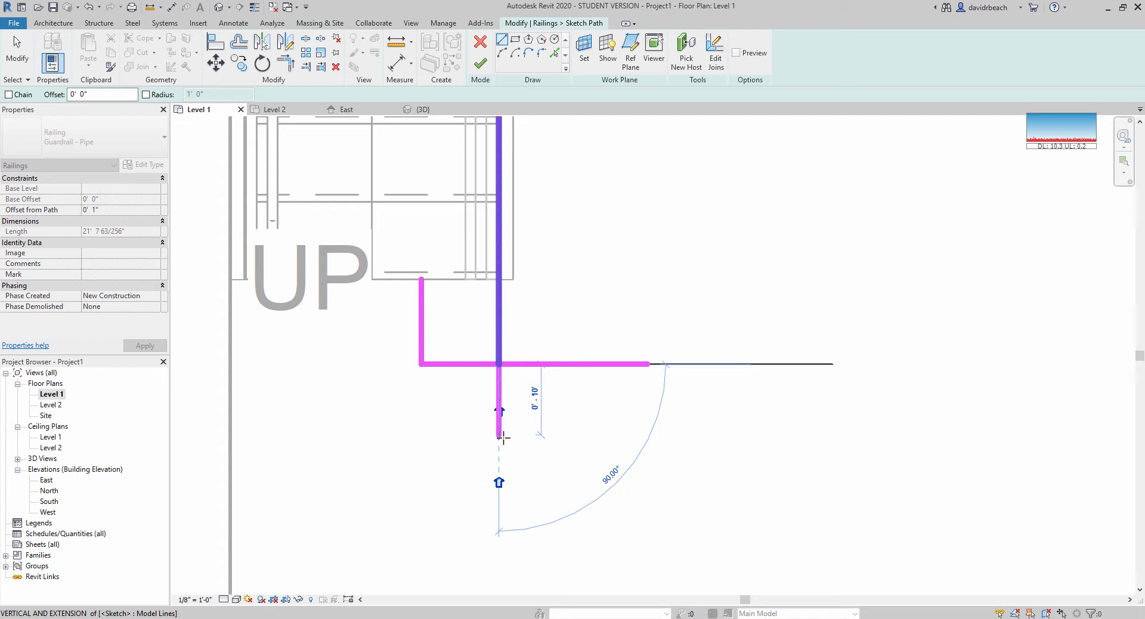
pyautogui.click(504, 446)
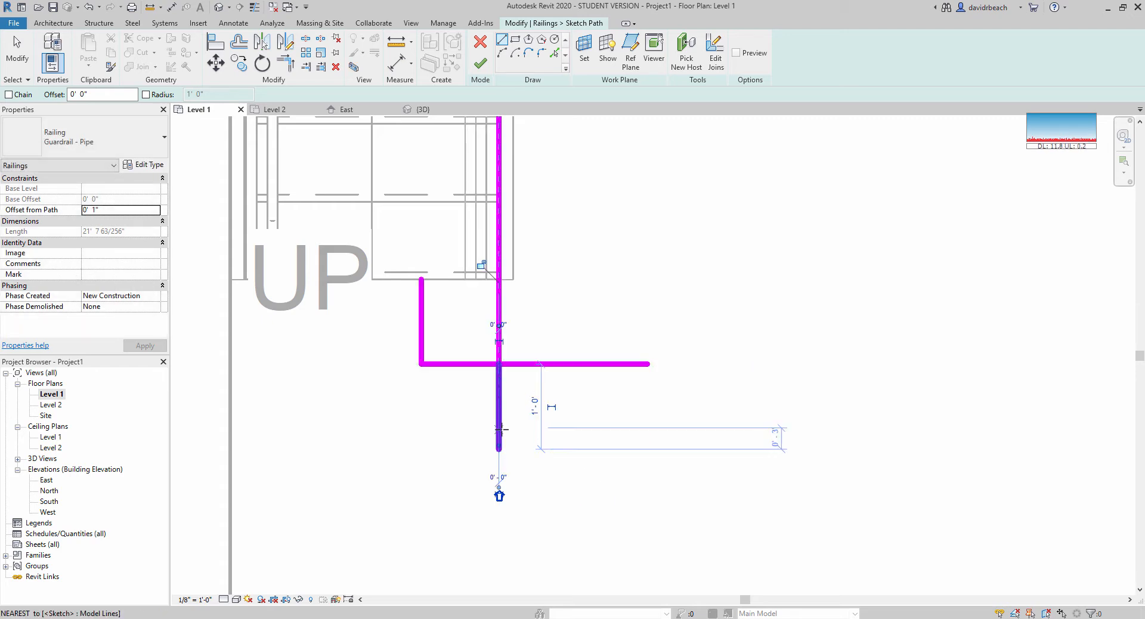
pyautogui.press('Escape')
pyautogui.press('Escape')
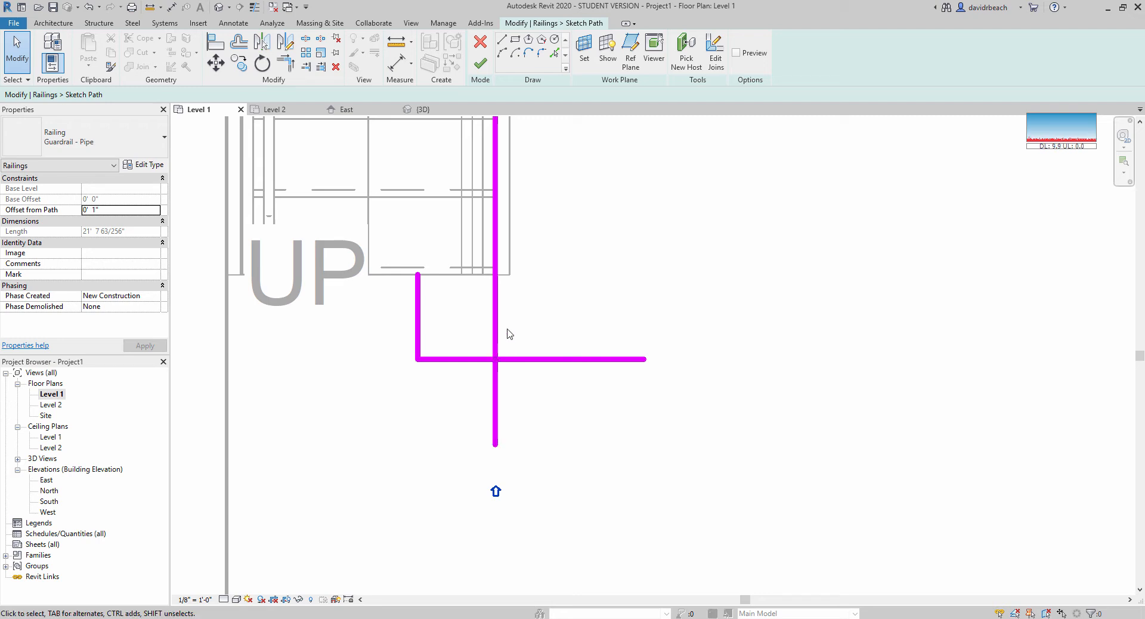
# Step: Delete the vertical and horizontal reference lines and finish editing the guardrail path
pyautogui.moveTo(446, 325); pyautogui.dragTo(353, 412)
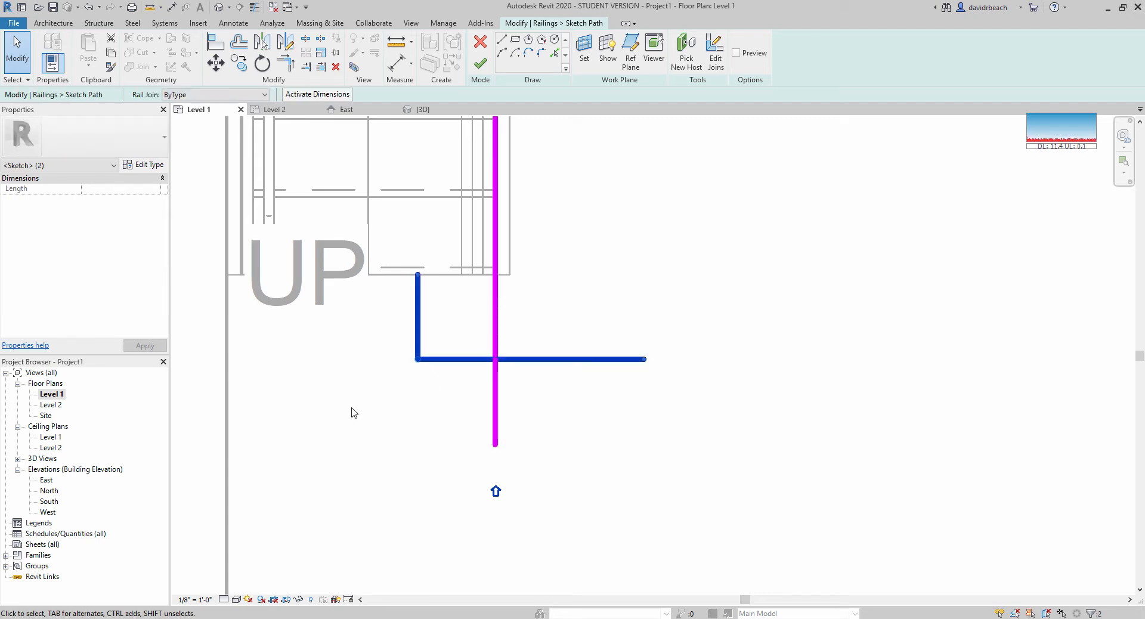
pyautogui.press('Delete')
pyautogui.scroll(-3, 435, 417)
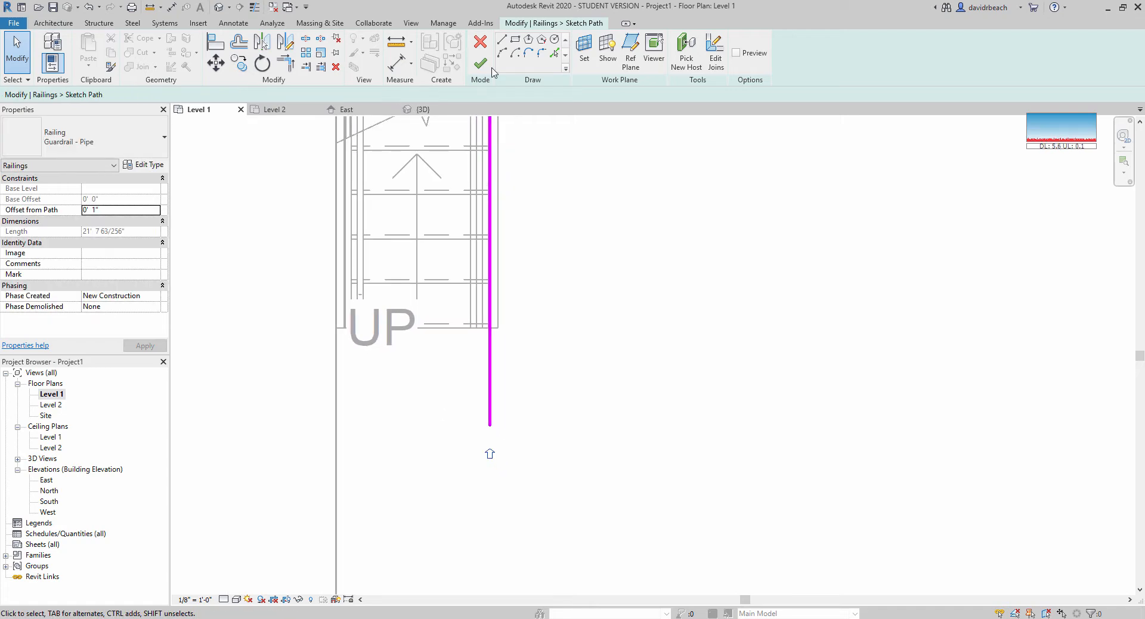
pyautogui.click(576, 252)
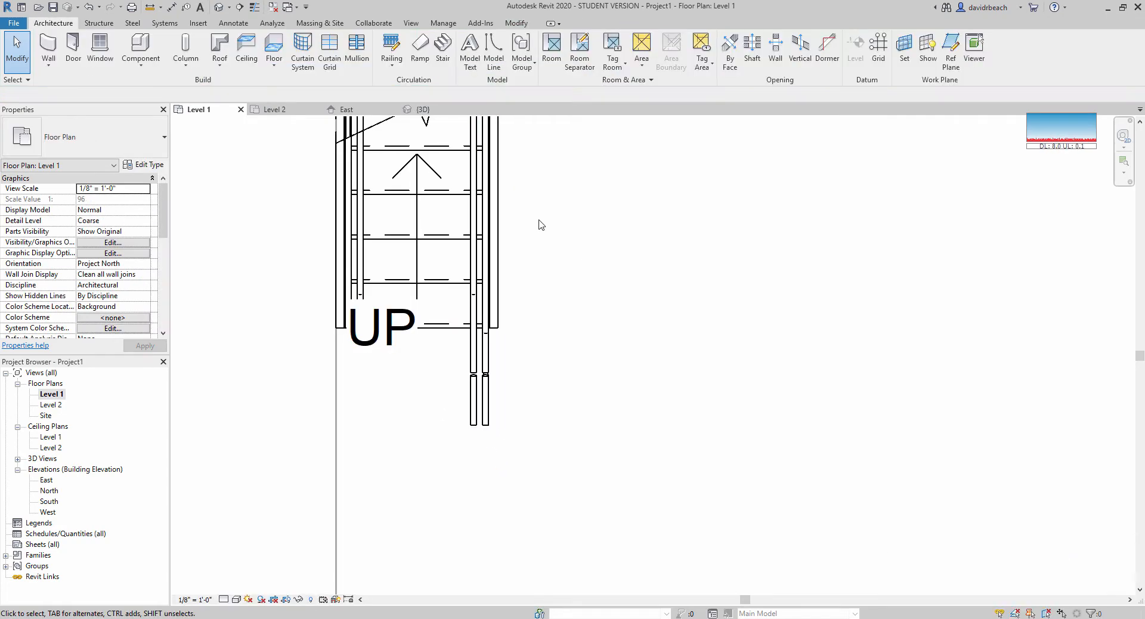
# Step: Inspect the east guardrail's extension at the foot of the stair in the 3D view
pyautogui.click(219, 8)
pyautogui.scroll(6, 502, 320)
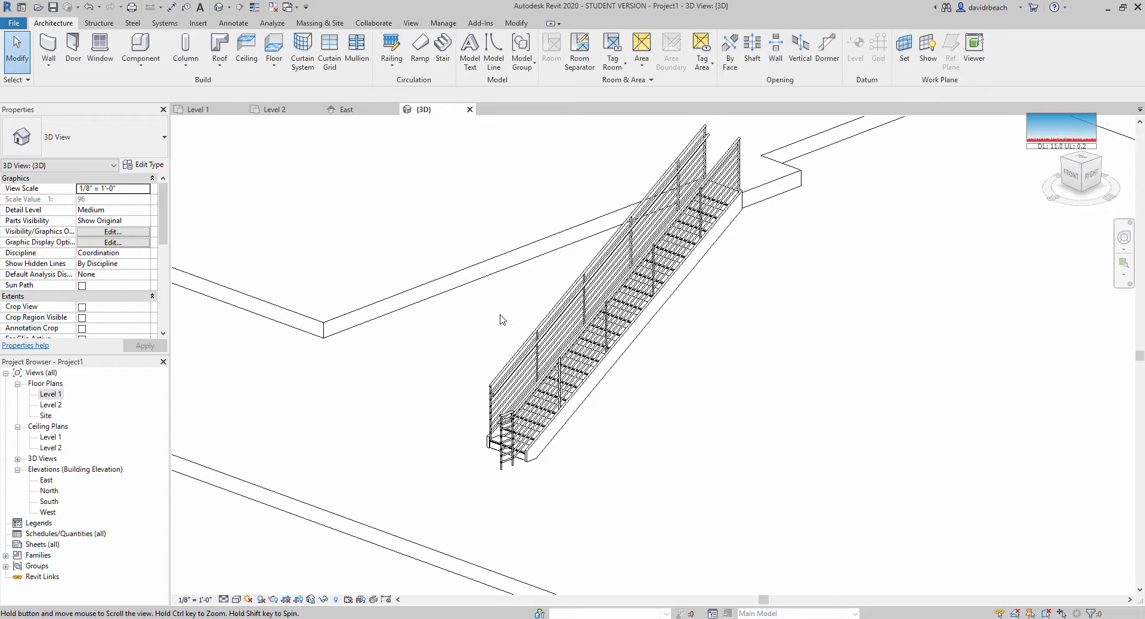
pyautogui.moveTo(541, 449); pyautogui.dragTo(507, 484, button='middle')
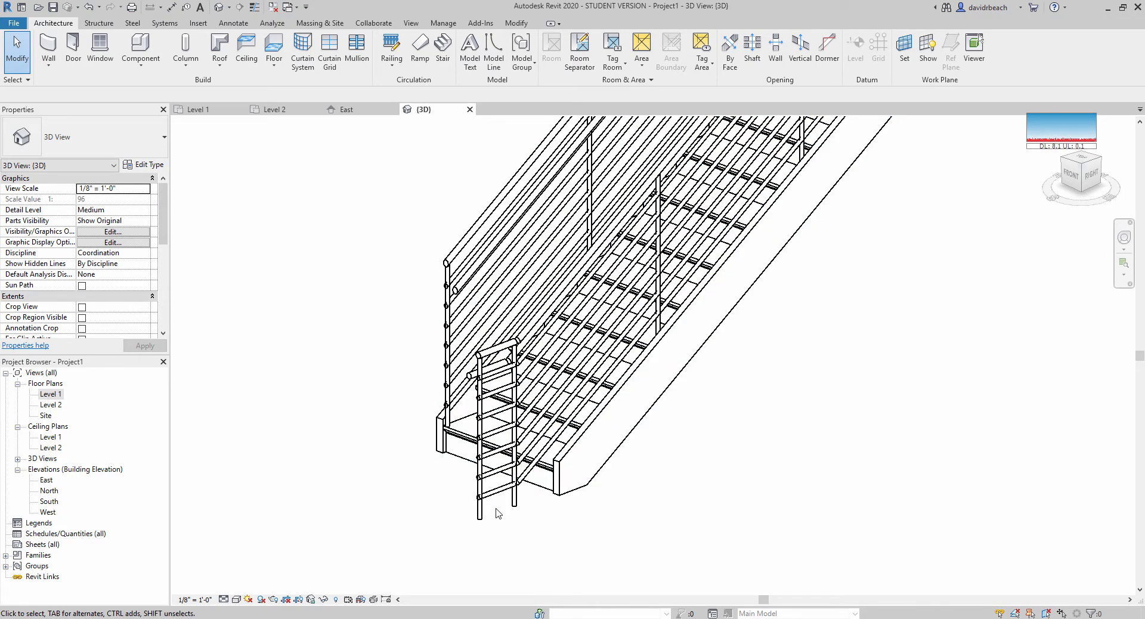
# Step: Examine the upper end of the stair guardrails and the adjoining Level 2 floor edge in the 3D view
pyautogui.scroll(-3, 507, 523)
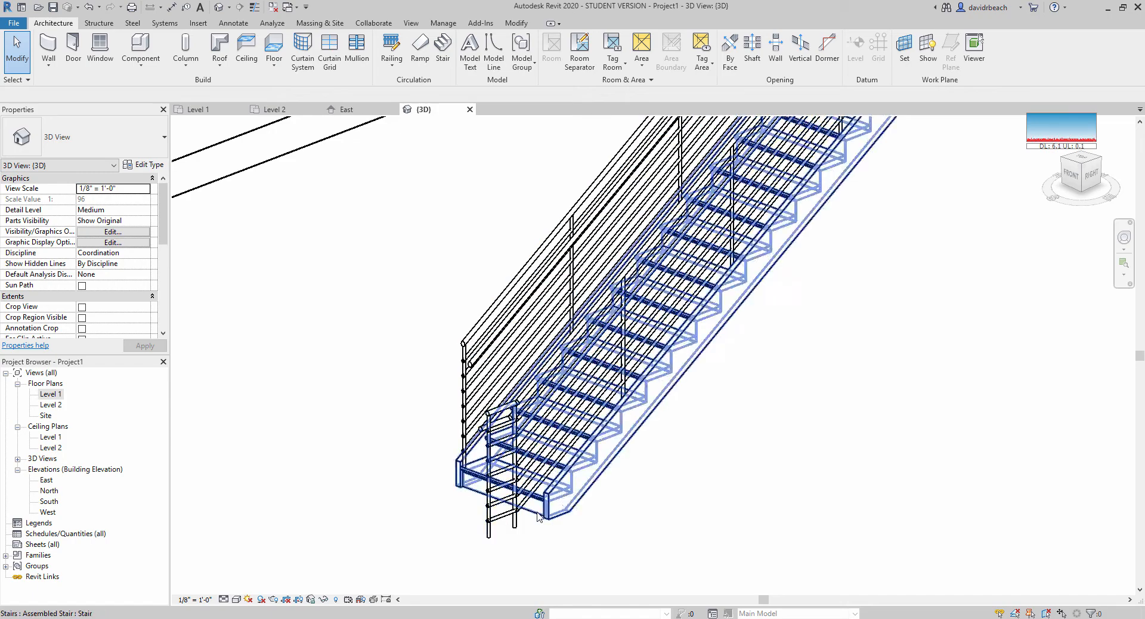
pyautogui.scroll(-2, 533, 518)
pyautogui.scroll(-2, 741, 391)
pyautogui.moveTo(775, 367); pyautogui.dragTo(631, 521, button='middle')
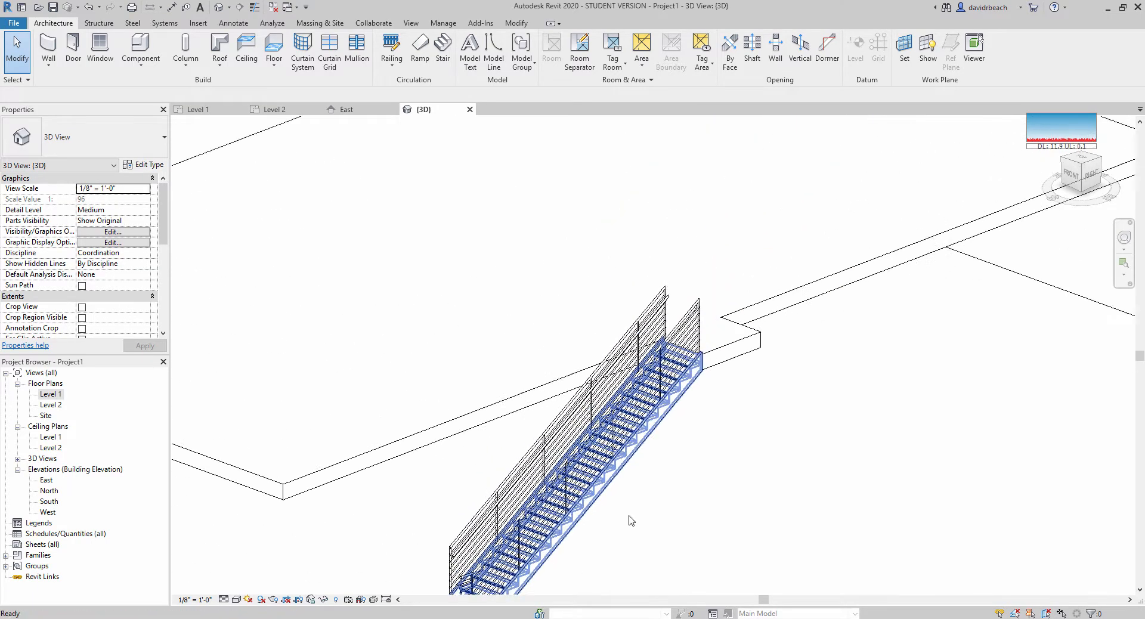
pyautogui.scroll(4, 746, 268)
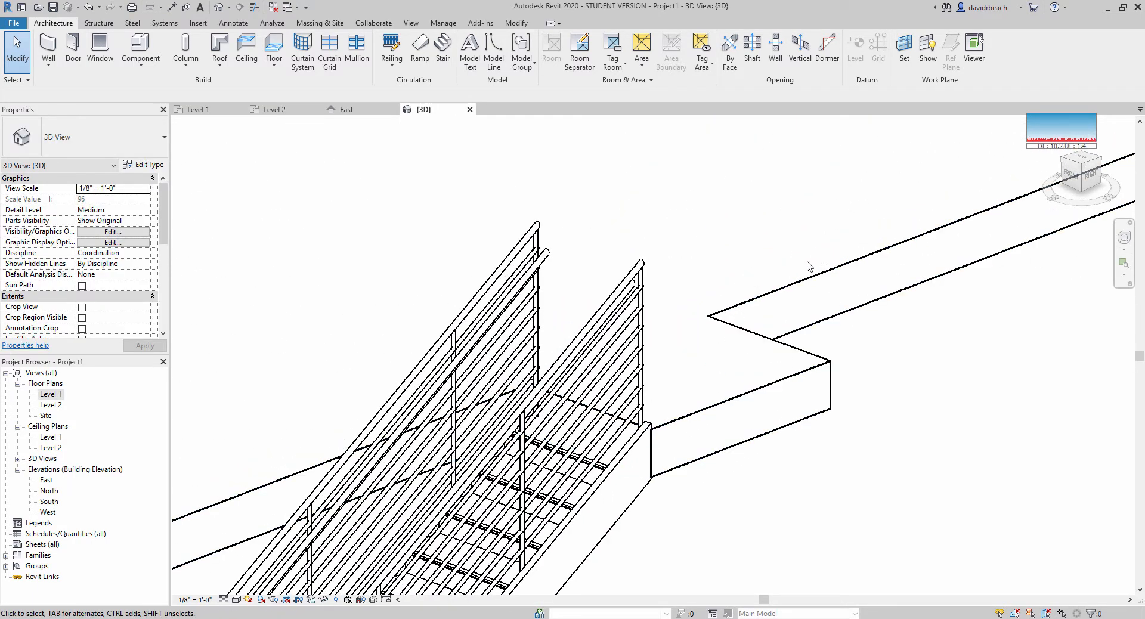
pyautogui.scroll(-1, 675, 413)
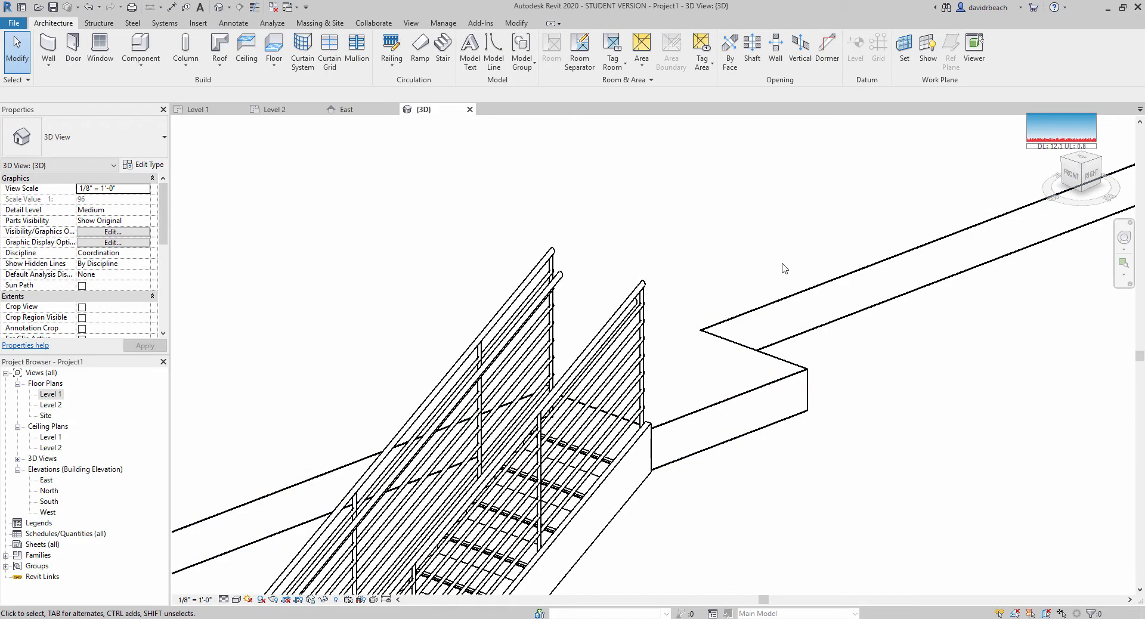
pyautogui.scroll(-4, 591, 353)
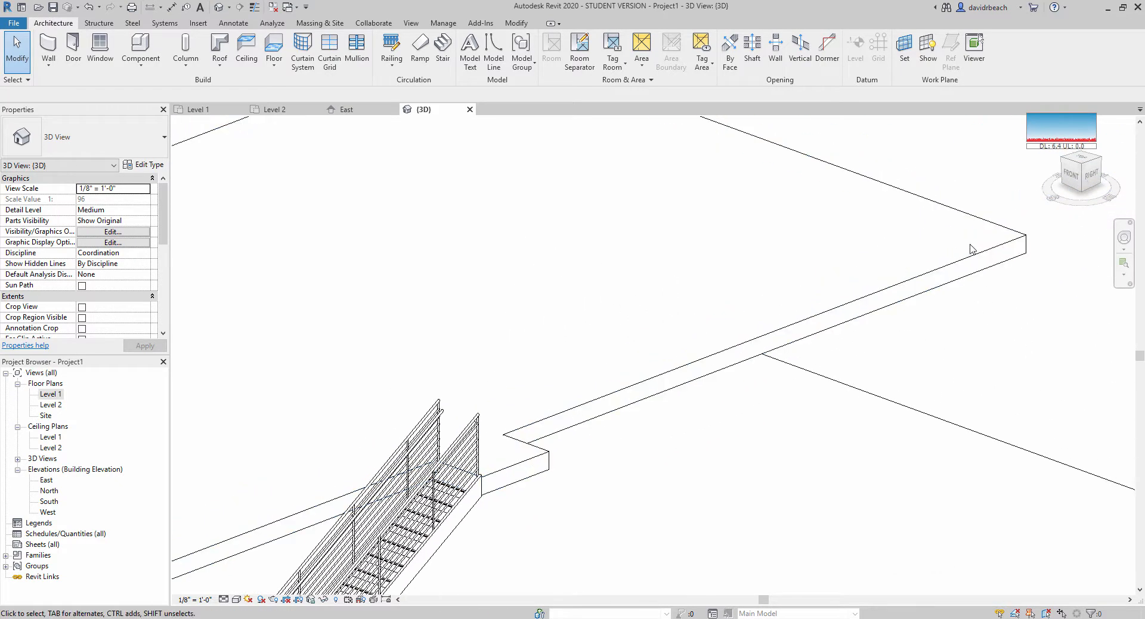
pyautogui.scroll(-2, 665, 360)
pyautogui.keyDown('shift'); pyautogui.moveTo(665, 360); pyautogui.dragTo(591, 462, button='middle'); pyautogui.keyUp('shift')
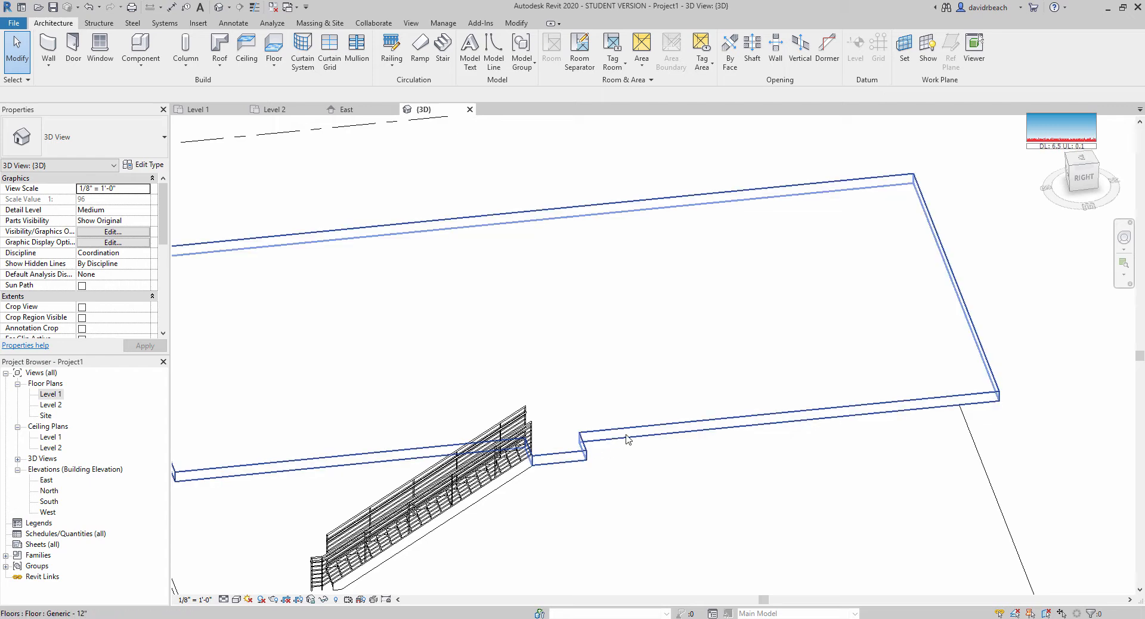
pyautogui.scroll(-3, 596, 444)
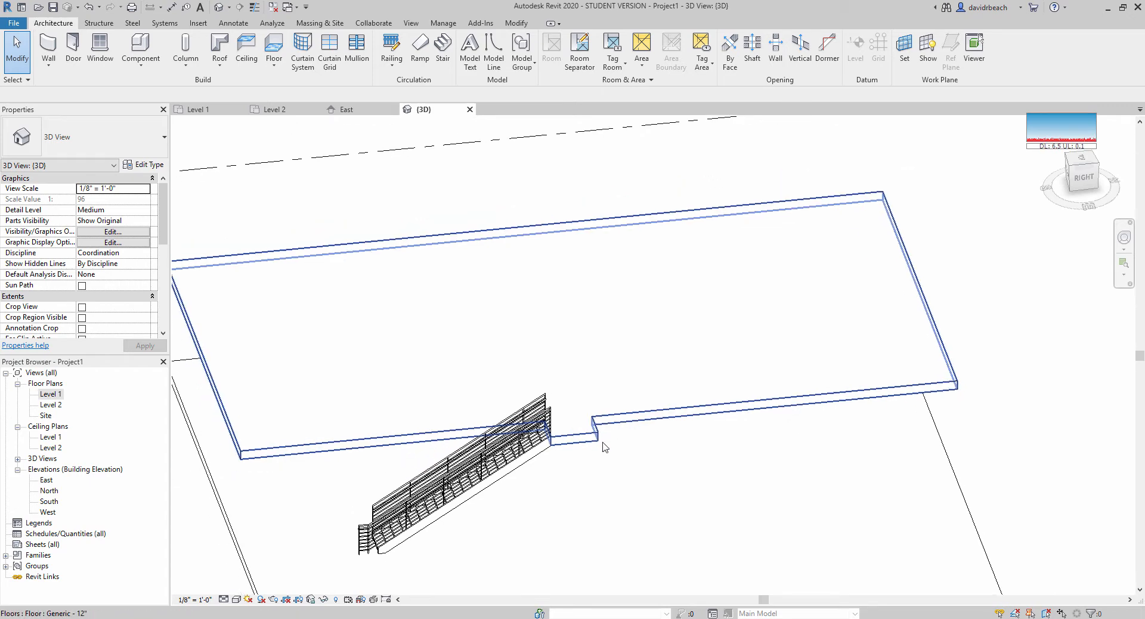
# Step: In the Level 2 plan, extend the east guardrail's path with a 4'-10" line running north from the top of the stair
pyautogui.doubleClick(51, 403)
pyautogui.scroll(4, 650, 307)
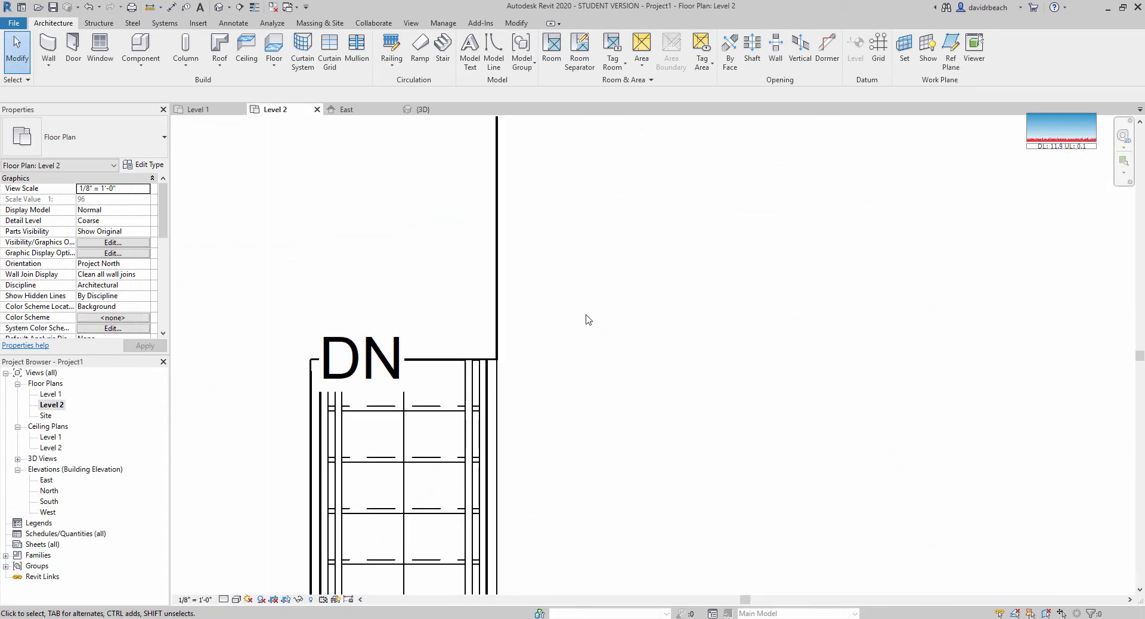
pyautogui.click(483, 382)
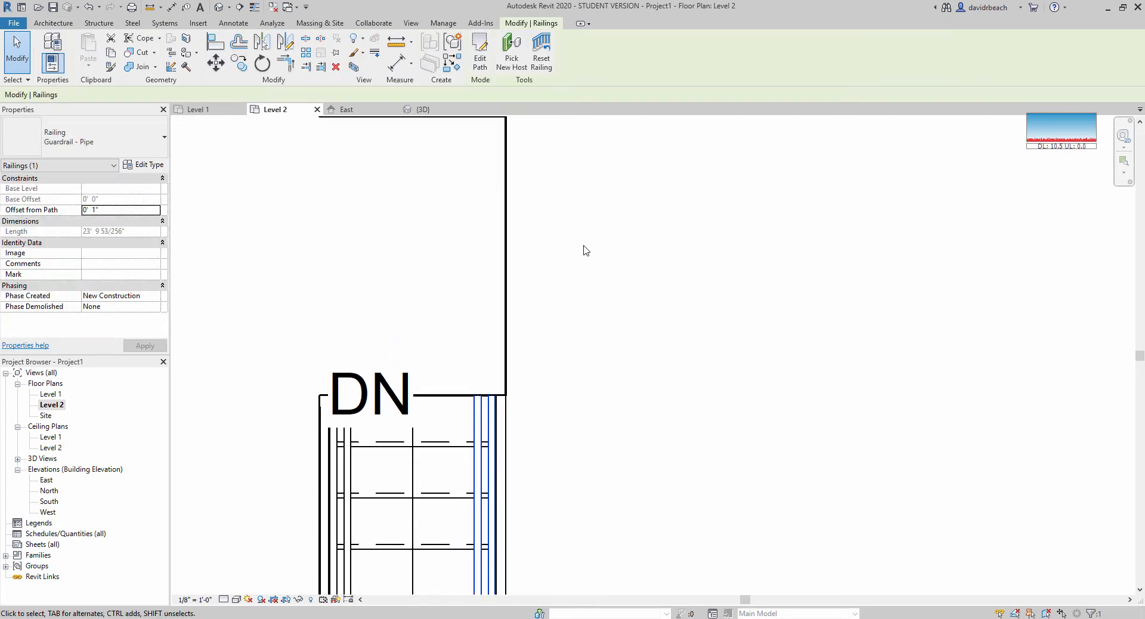
pyautogui.click(480, 60)
pyautogui.scroll(-2, 732, 348)
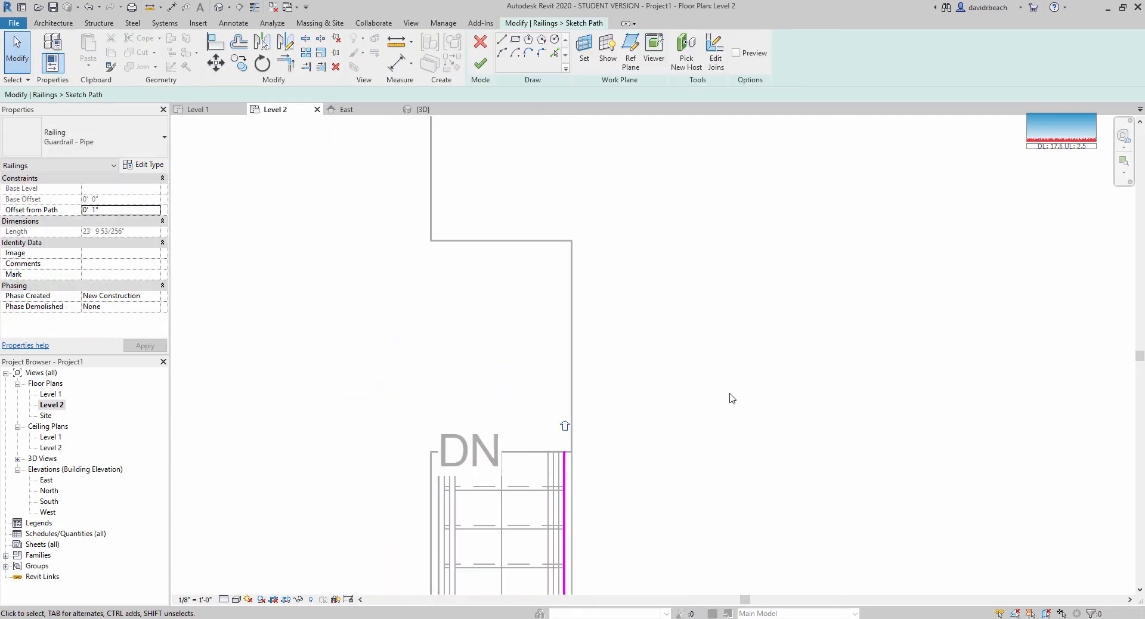
pyautogui.click(503, 42)
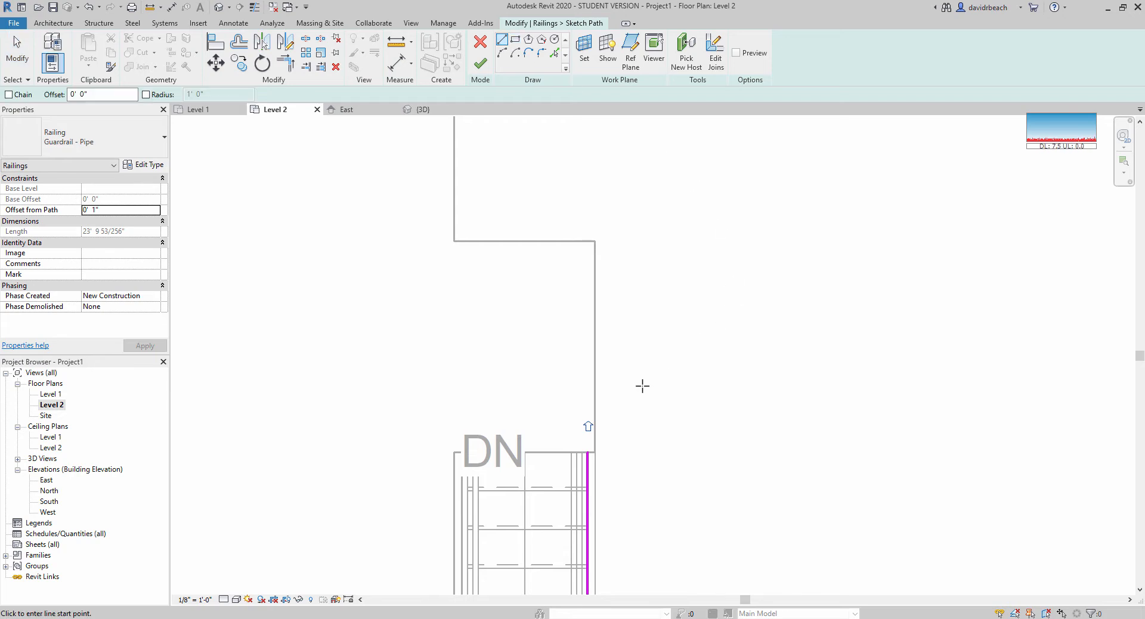
pyautogui.click(588, 452)
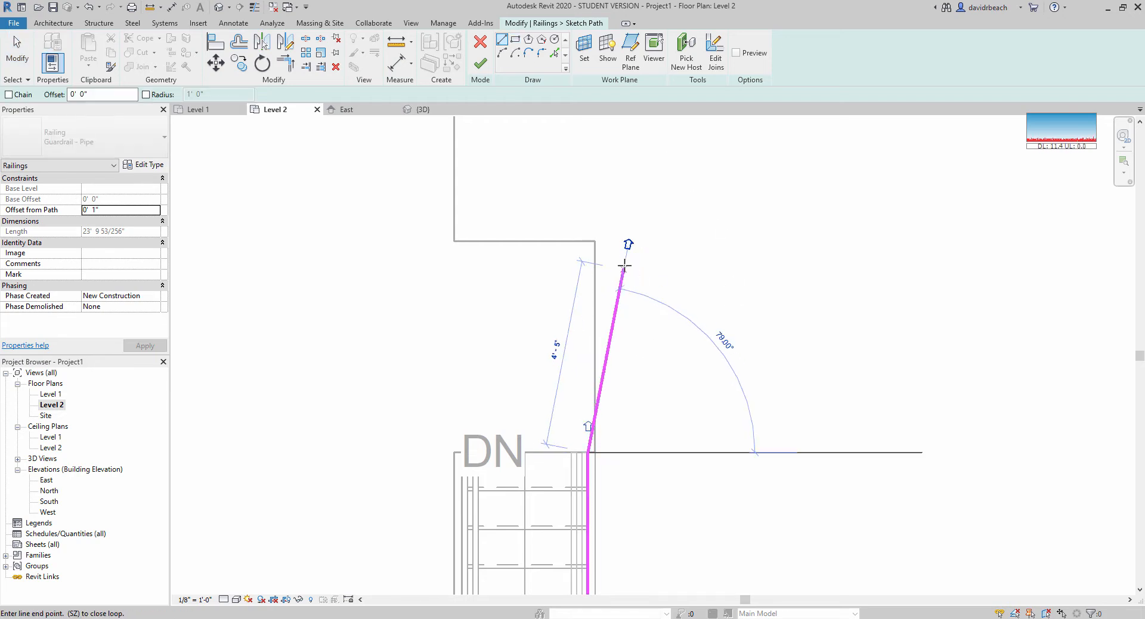
pyautogui.scroll(3, 583, 274)
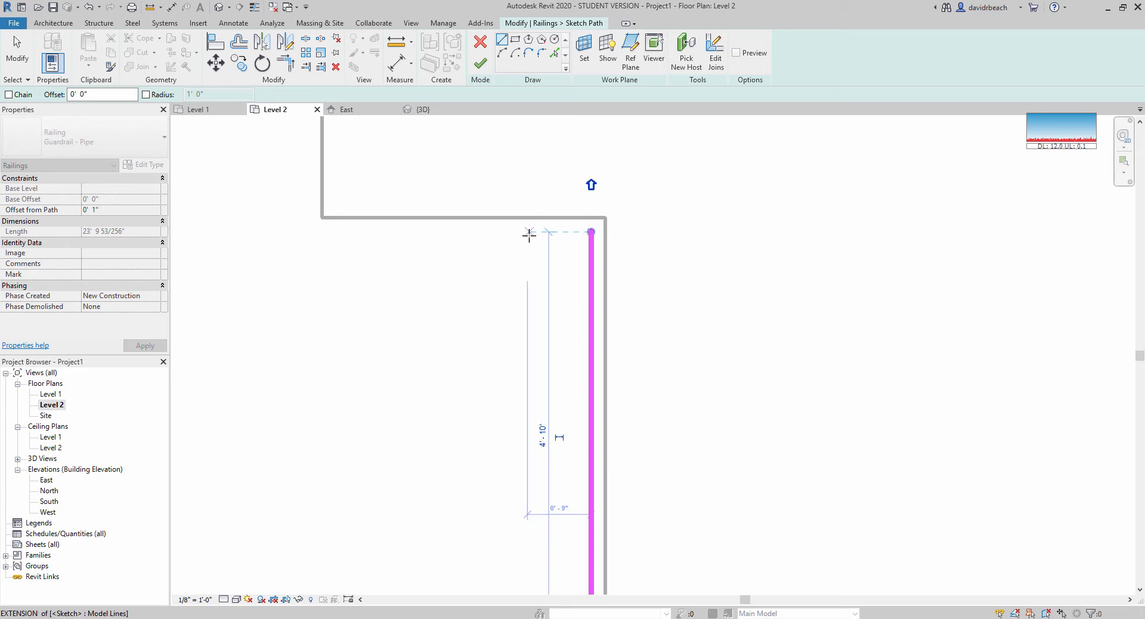
# Step: Sketch a path segment about 3'-3" long heading west from the new line's north end, parallel to the floor notch
pyautogui.click(566, 232)
pyautogui.scroll(-1, 403, 237)
pyautogui.moveTo(404, 238); pyautogui.dragTo(699, 274, button='middle')
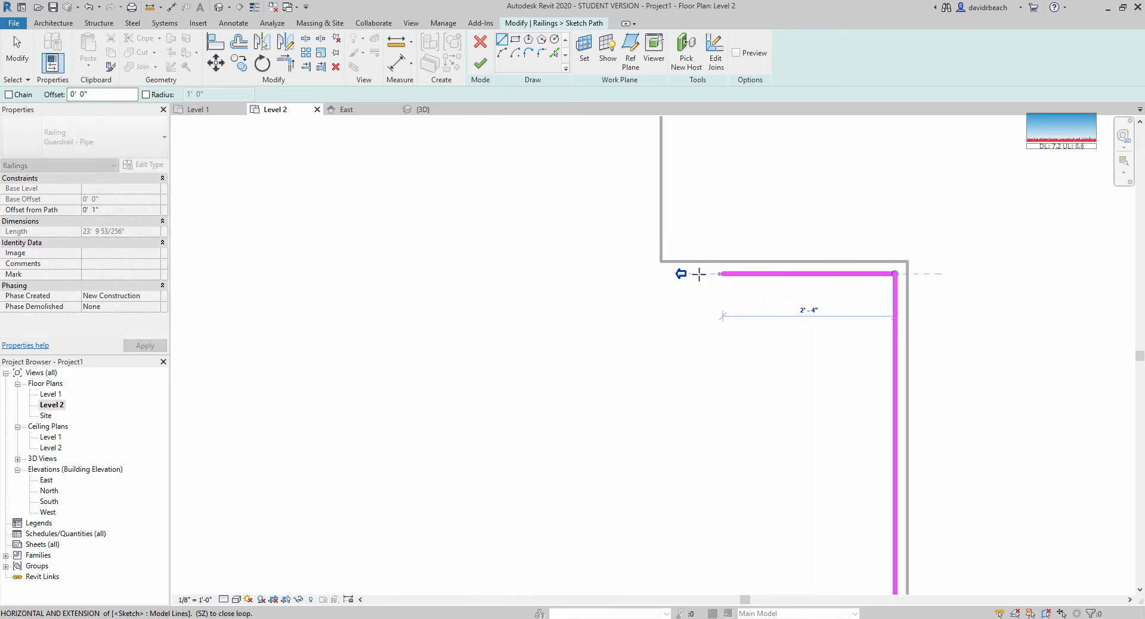
pyautogui.click(656, 273)
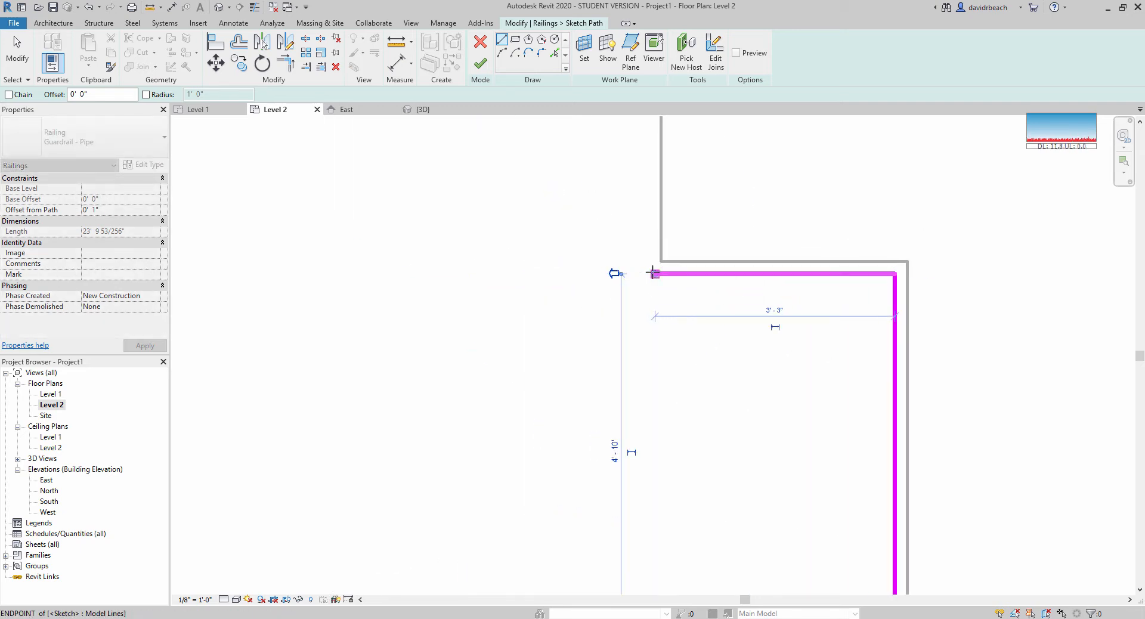
# Step: Sketch a path segment north from the short segment's west end to the floor's north edge
pyautogui.scroll(-4, 731, 197)
pyautogui.moveTo(731, 196); pyautogui.dragTo(686, 385, button='middle')
pyautogui.scroll(-1, 731, 206)
pyautogui.scroll(-1, 723, 189)
pyautogui.moveTo(670, 197); pyautogui.dragTo(647, 392, button='middle')
pyautogui.click(617, 306)
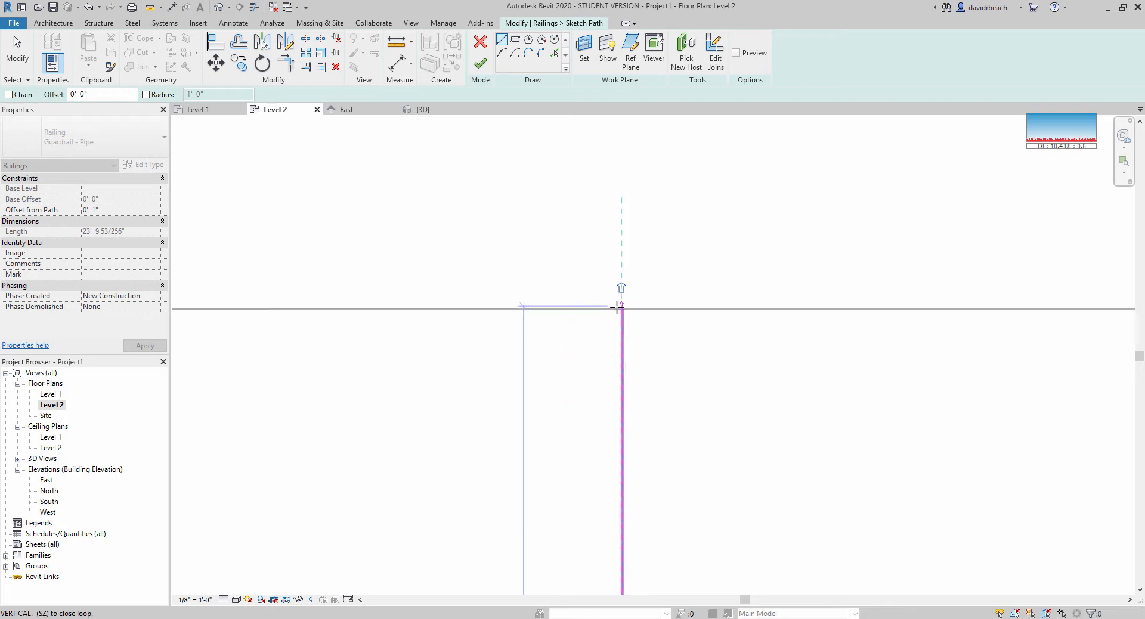
pyautogui.press('Escape')
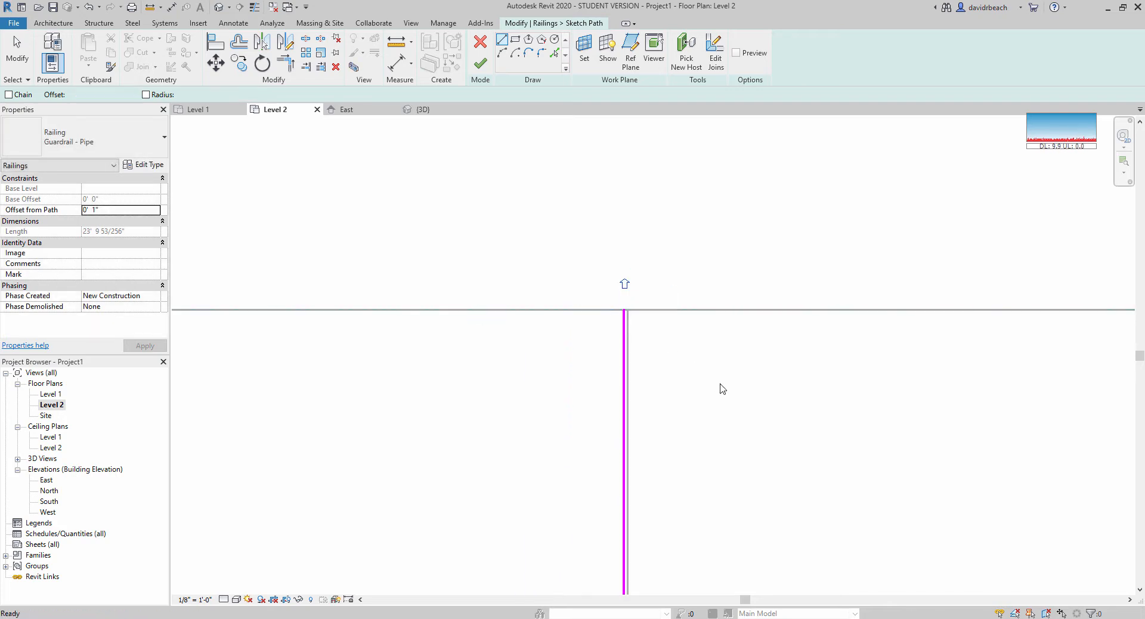
# Step: Shift the long north path segment slightly west, away from the floor edge, so the short connecting segment spans 3'-3 3/4"
pyautogui.scroll(-2, 721, 391)
pyautogui.moveTo(723, 409); pyautogui.dragTo(738, 200, button='middle')
pyautogui.scroll(-2, 726, 394)
pyautogui.scroll(2, 710, 418)
pyautogui.moveTo(694, 442); pyautogui.dragTo(683, 298, button='middle')
pyautogui.scroll(3, 618, 297)
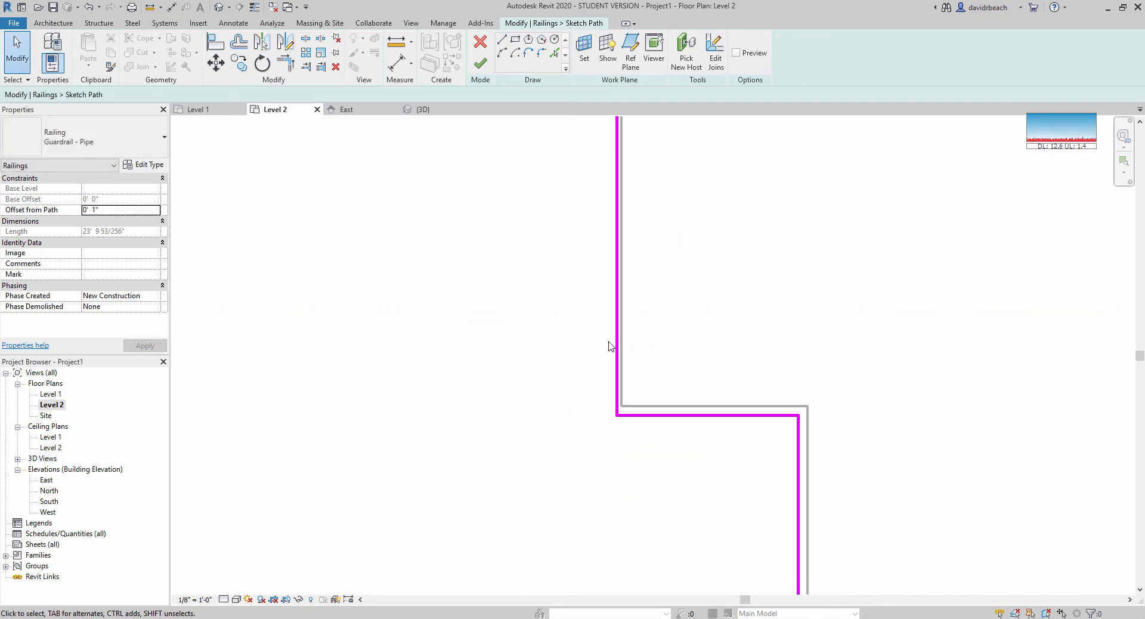
pyautogui.click(613, 346)
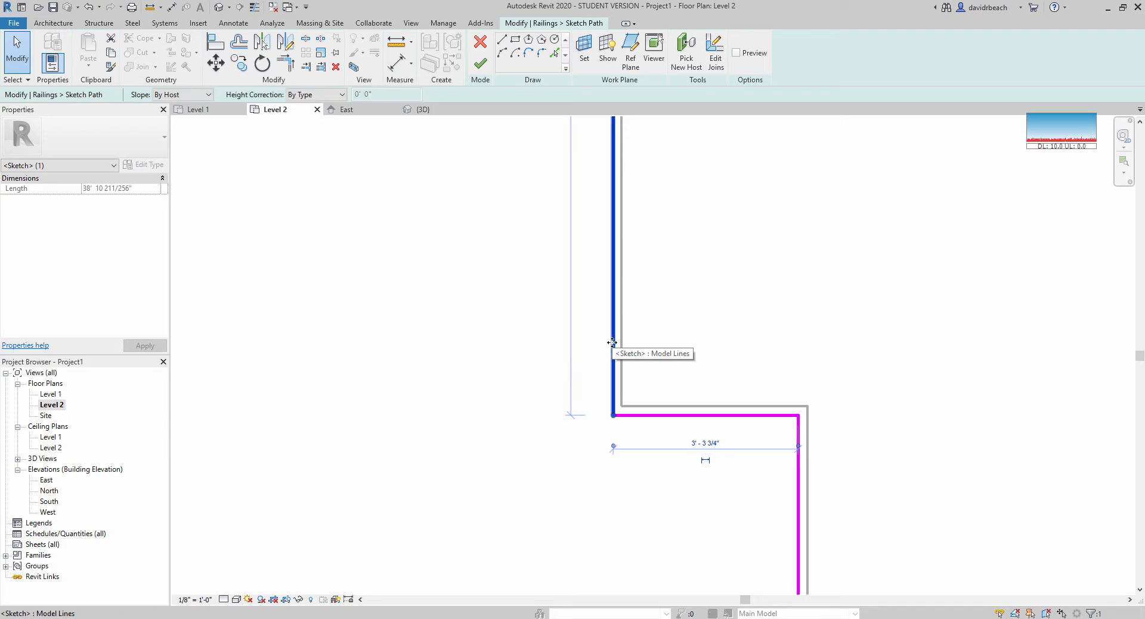
pyautogui.click(747, 294)
# Step: Switch to the 3D view and finish editing the guardrail path
pyautogui.scroll(-2, 786, 288)
pyautogui.moveTo(786, 288); pyautogui.dragTo(686, 250, button='middle')
pyautogui.scroll(-2, 691, 255)
pyautogui.moveTo(800, 324); pyautogui.dragTo(758, 345, button='middle')
pyautogui.click(219, 8)
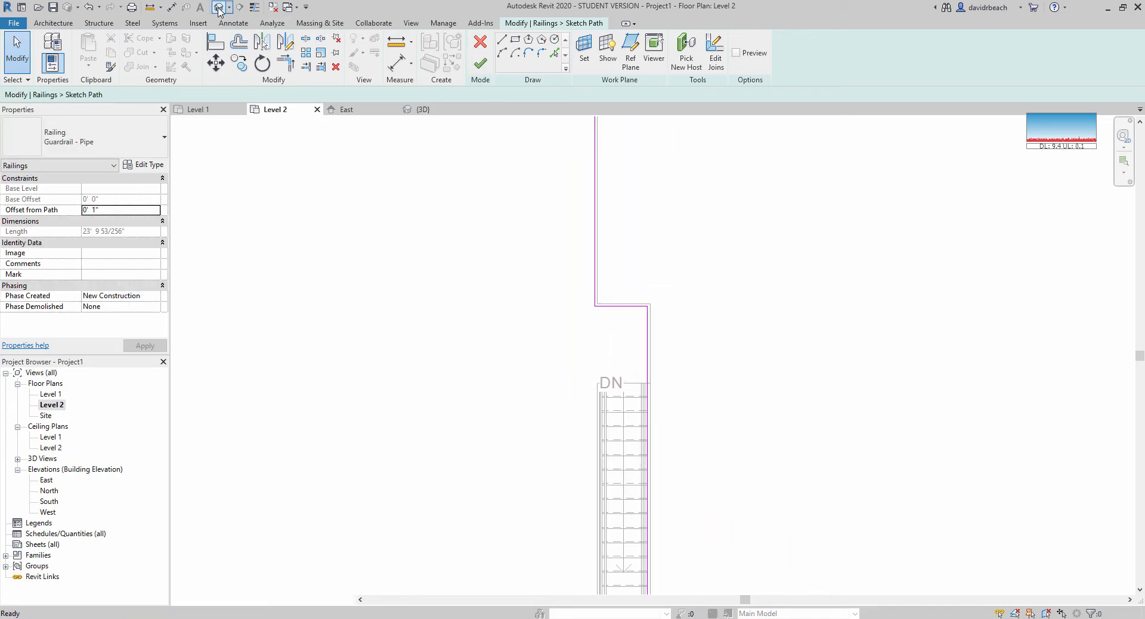
pyautogui.keyDown('shift'); pyautogui.moveTo(690, 225); pyautogui.dragTo(599, 423, button='middle'); pyautogui.keyUp('shift')
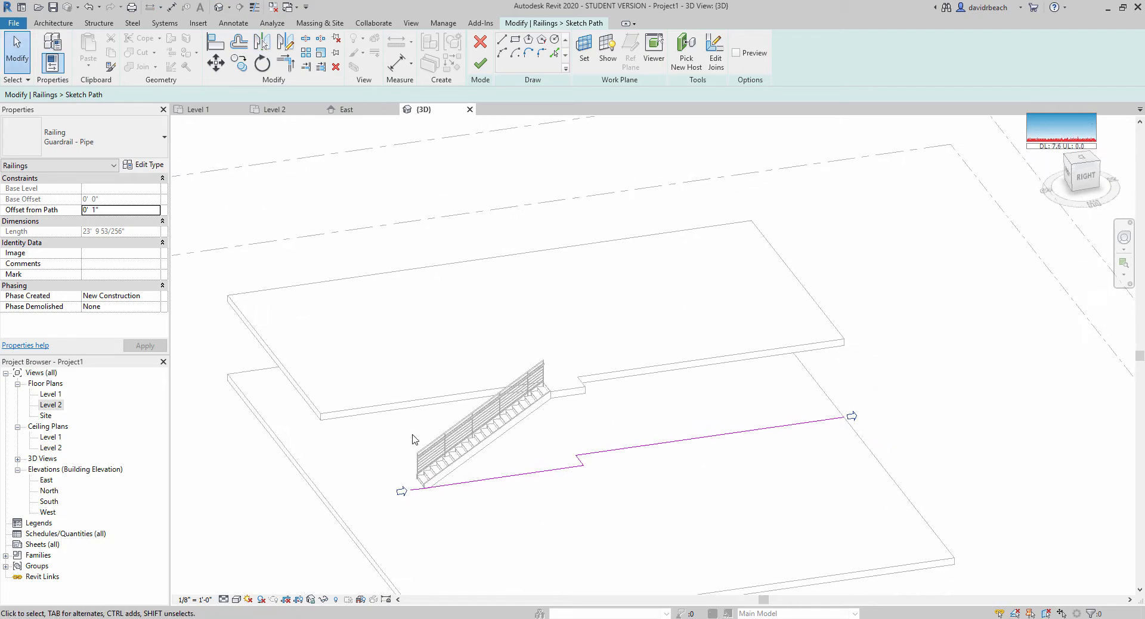
pyautogui.click(480, 63)
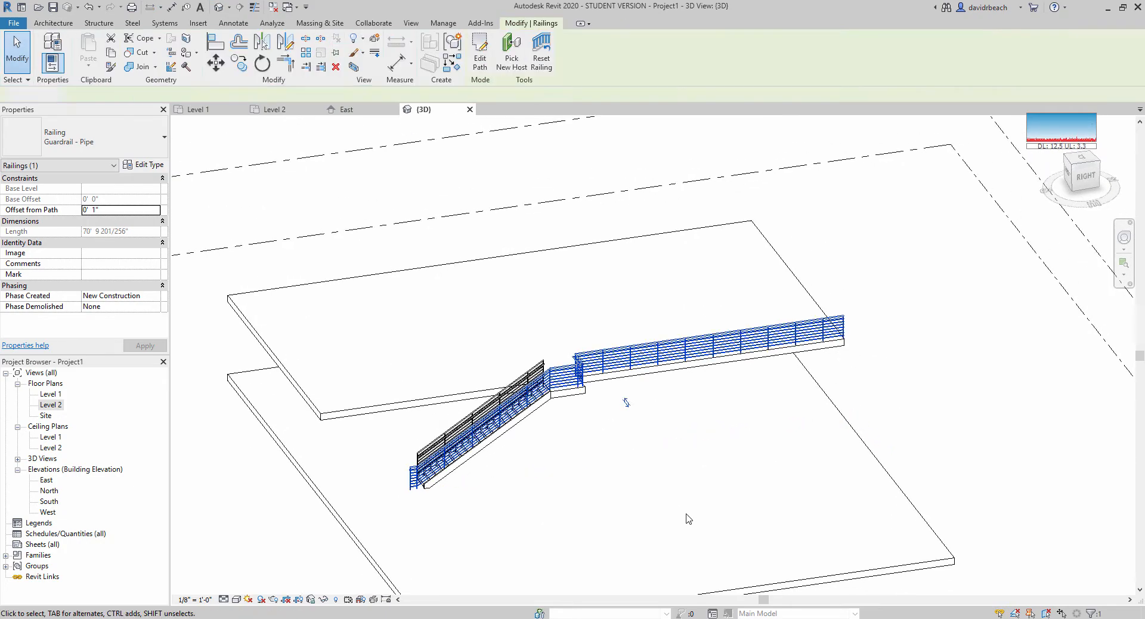
pyautogui.press('Escape')
# Step: Inspect the continuous guardrail from the stair around the Level 2 floor notch and along the floor edge in 3D
pyautogui.scroll(4, 532, 295)
pyautogui.moveTo(532, 295); pyautogui.dragTo(704, 258, button='middle')
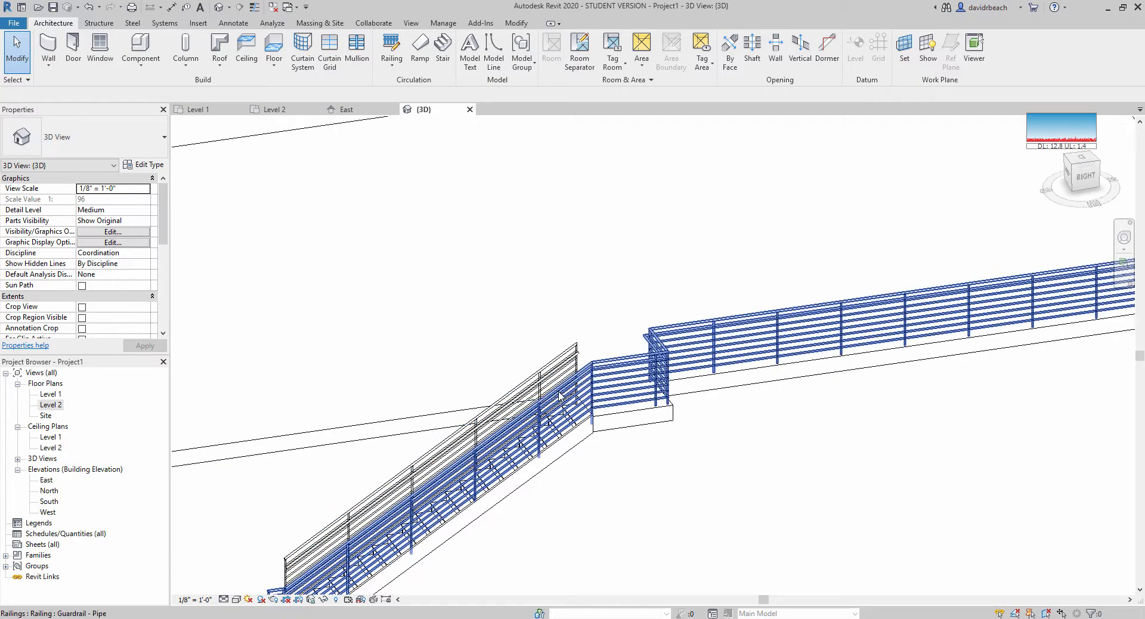
pyautogui.moveTo(499, 374); pyautogui.dragTo(409, 404, button='middle')
pyautogui.scroll(-2, 576, 394)
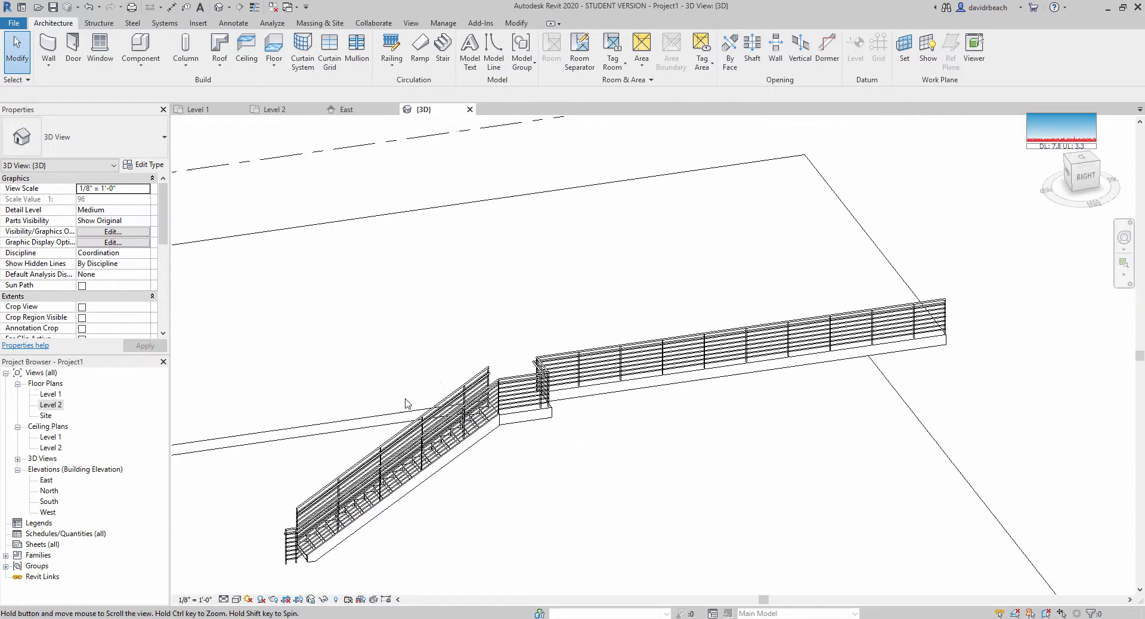
pyautogui.scroll(5, 584, 358)
pyautogui.click(542, 359)
pyautogui.keyDown('shift'); pyautogui.moveTo(557, 396); pyautogui.dragTo(809, 407, button='middle'); pyautogui.keyUp('shift')
pyautogui.click(809, 406)
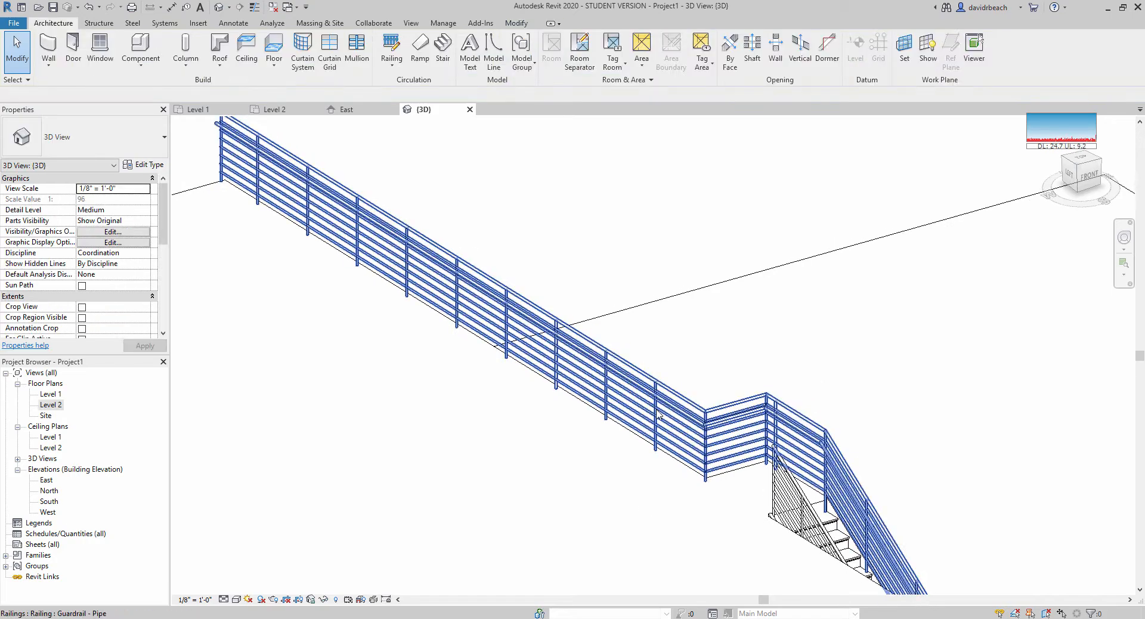
pyautogui.scroll(4, 701, 364)
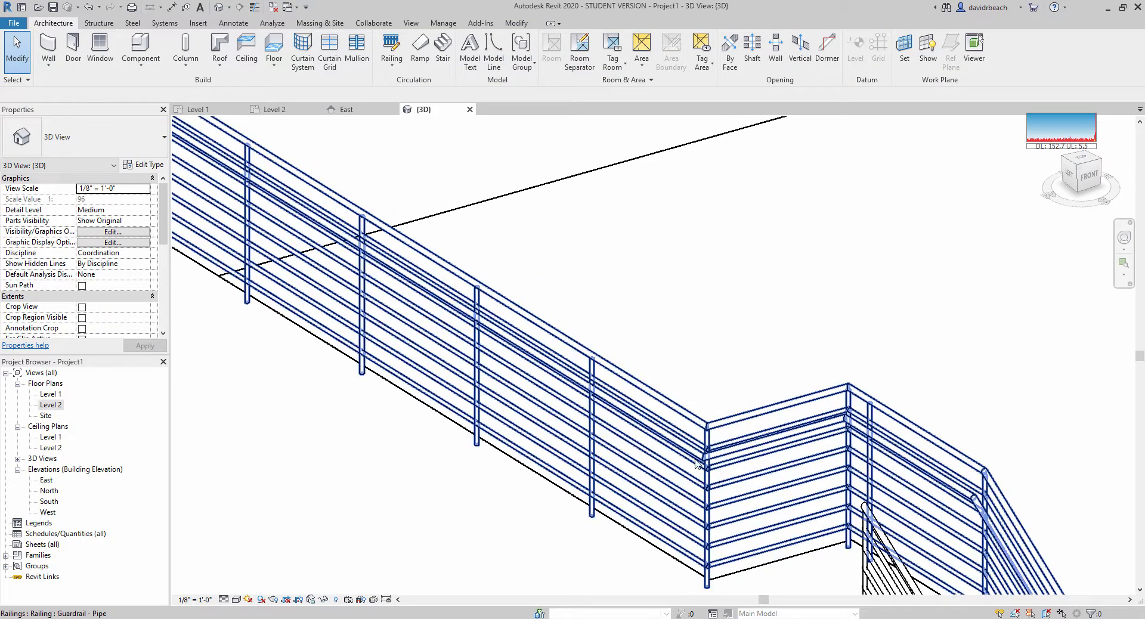
pyautogui.scroll(-1, 710, 362)
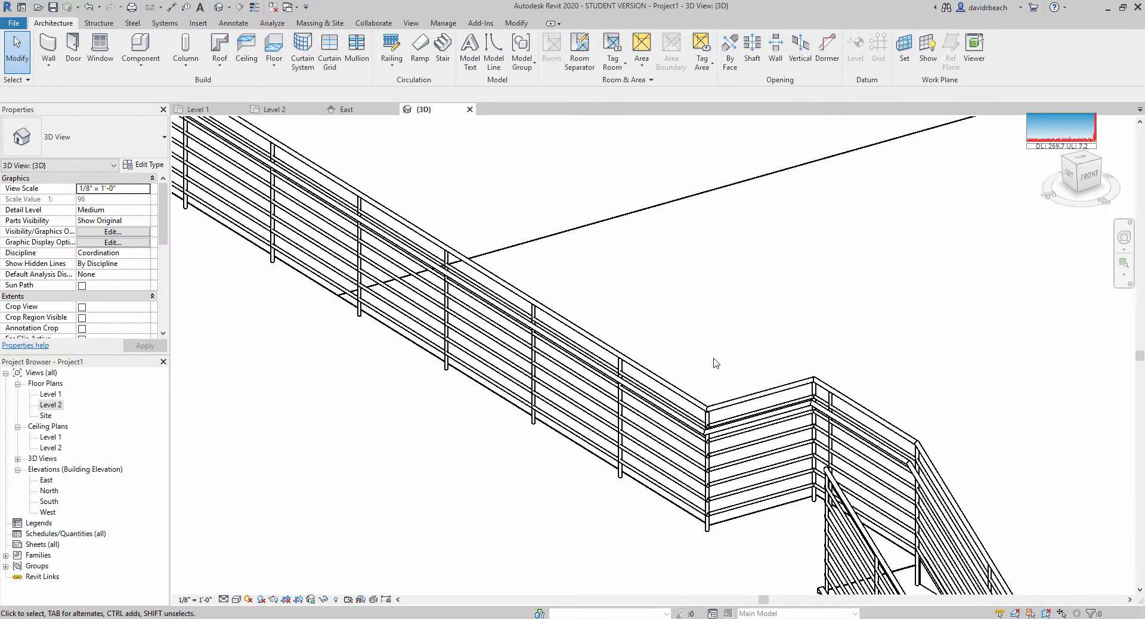
pyautogui.scroll(-2, 712, 359)
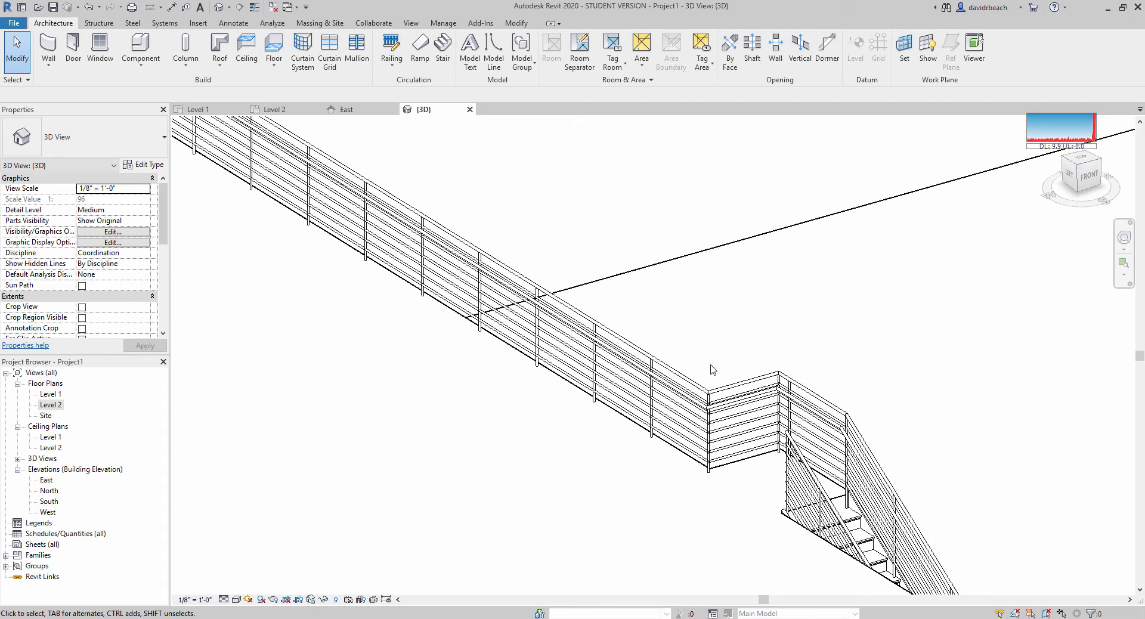
pyautogui.moveTo(710, 374); pyautogui.dragTo(699, 374, button='middle')
pyautogui.moveTo(778, 381); pyautogui.dragTo(739, 377, button='middle')
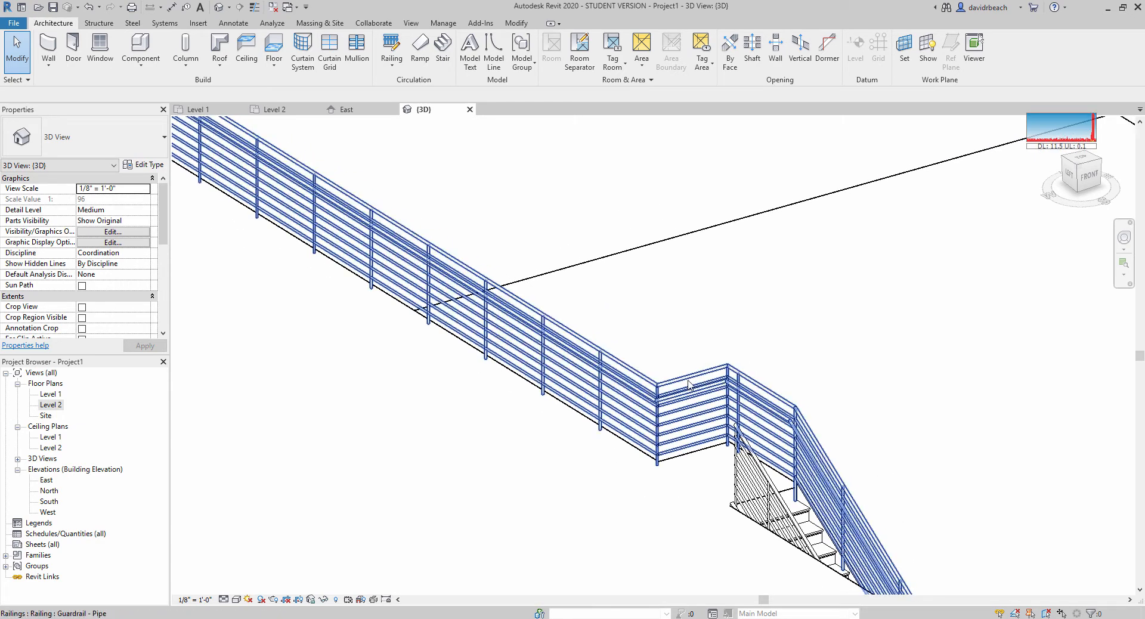
# Step: Try to split the guardrail path into two separate parts by deleting its short connecting segment at the floor notch
pyautogui.click(690, 385)
pyautogui.click(482, 45)
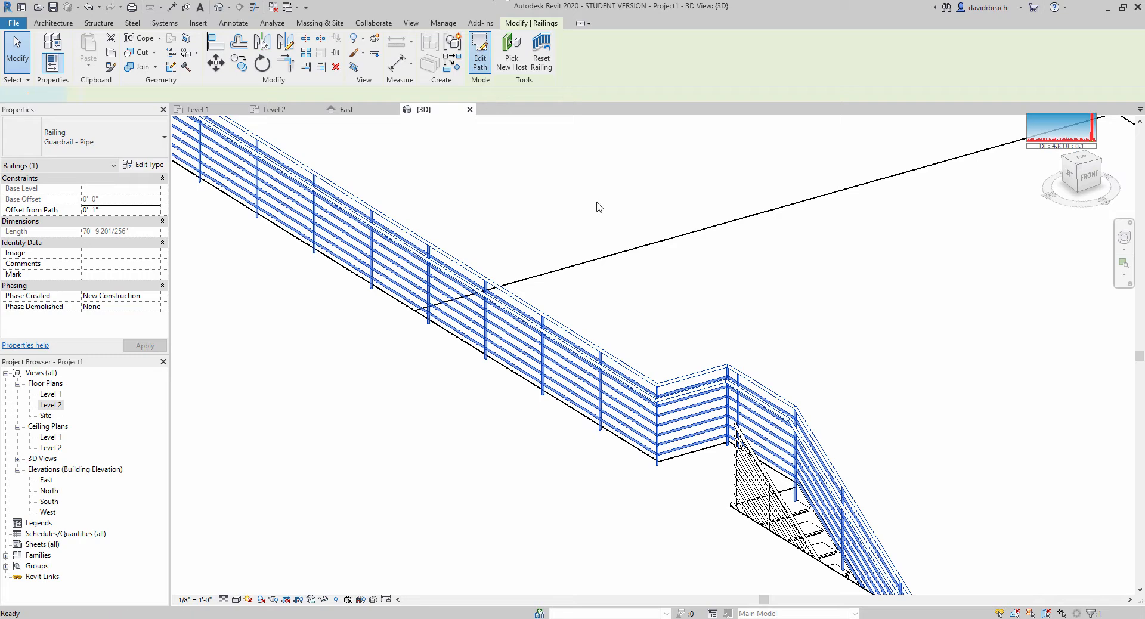
pyautogui.moveTo(687, 409)
pyautogui.keyDown('shift'); pyautogui.mouseDown(button='middle')
pyautogui.moveTo(696, 399)
pyautogui.moveTo(726, 496)
pyautogui.moveTo(690, 504)
pyautogui.mouseUp(button='middle'); pyautogui.keyUp('shift')
pyautogui.click(692, 506)
pyautogui.press('Delete')
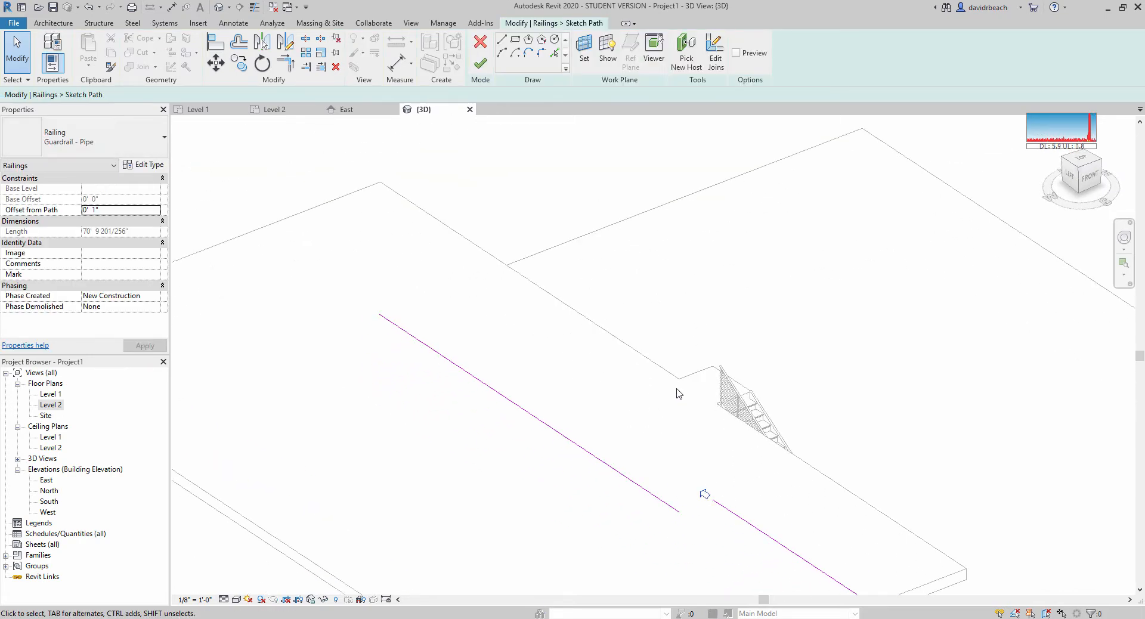
pyautogui.click(480, 62)
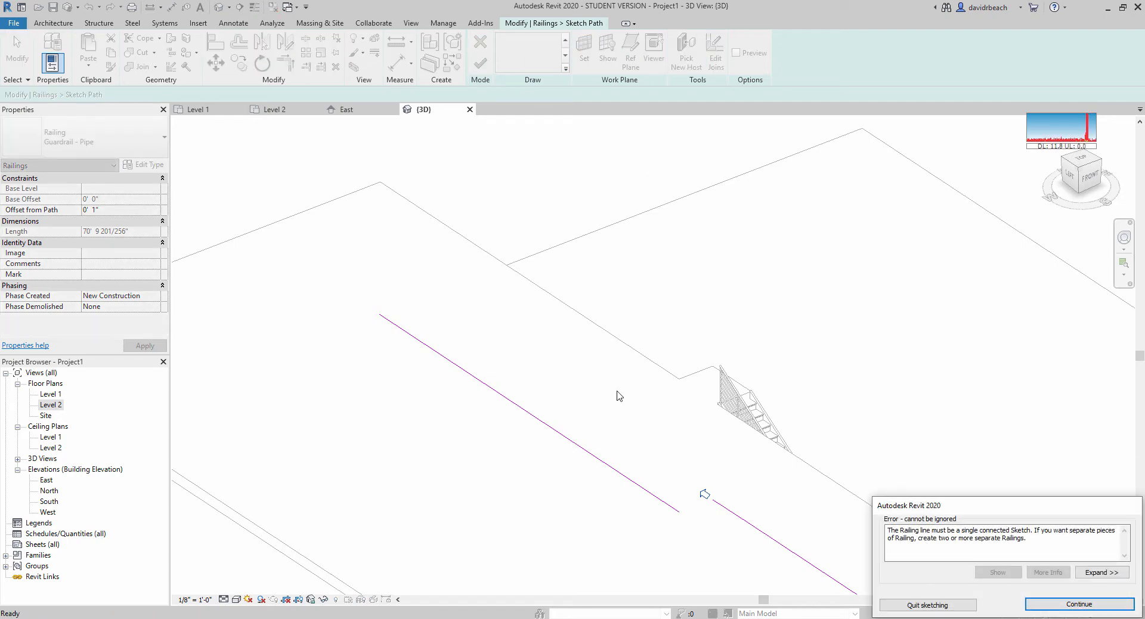
pyautogui.click(1079, 604)
# Step: Undo the deletion of the short connecting segment and finish editing the guardrail path
pyautogui.hotkey('ctrl', 'z')
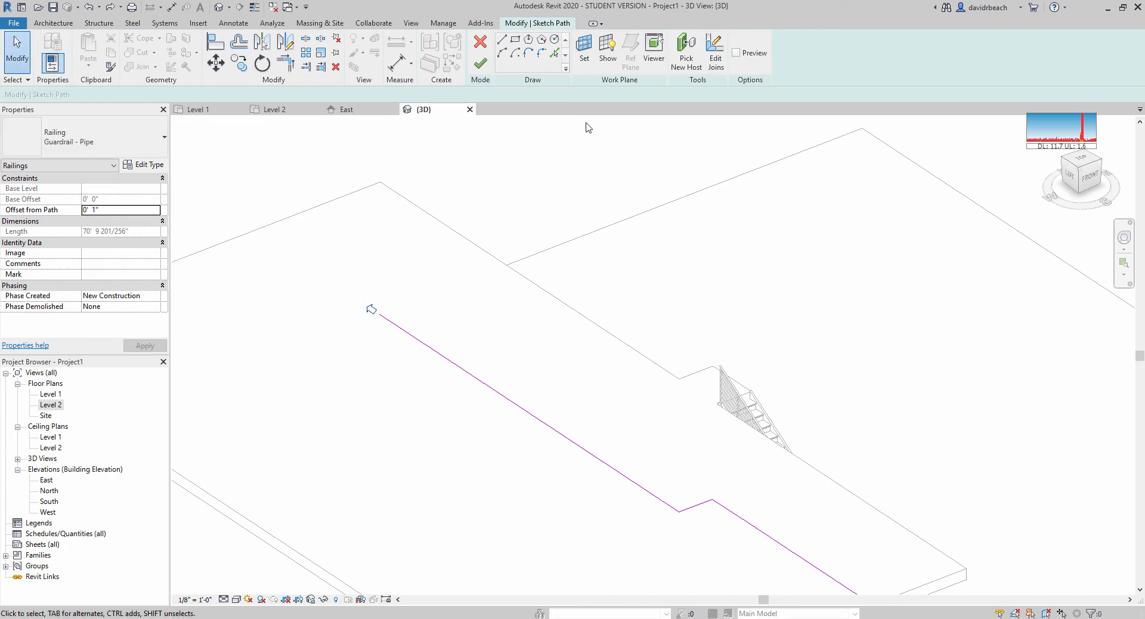
pyautogui.click(481, 63)
pyautogui.keyDown('shift'); pyautogui.moveTo(763, 320); pyautogui.dragTo(705, 452, button='middle'); pyautogui.keyUp('shift')
pyautogui.scroll(3, 683, 399)
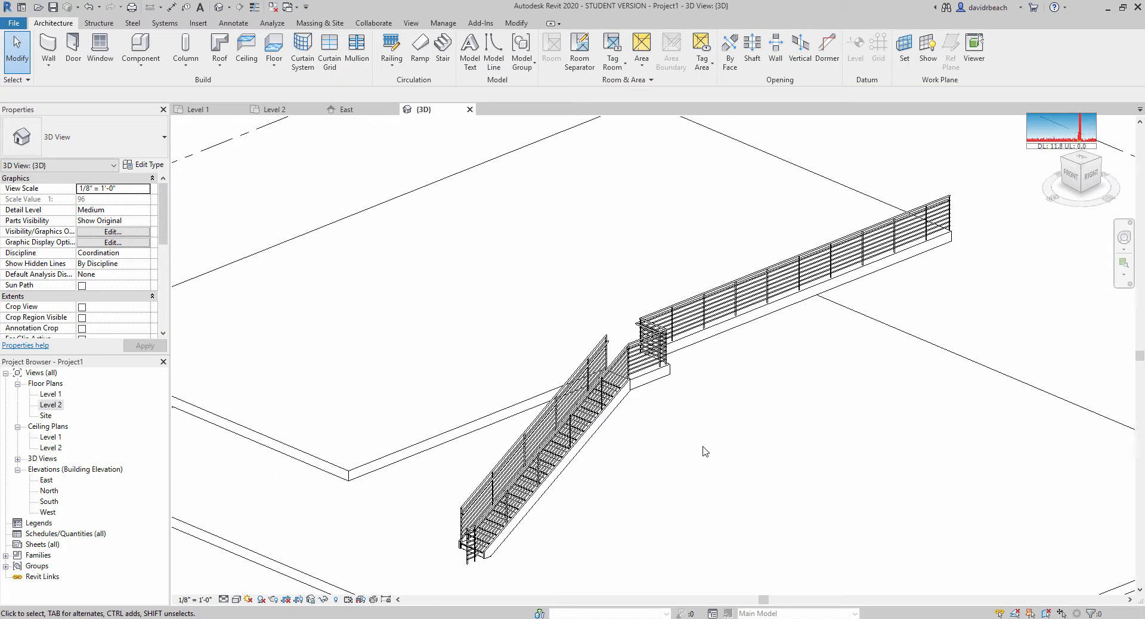
# Step: Delete the extended guardrail and the stair together with its other guardrail, keeping only the floors
pyautogui.click(704, 295)
pyautogui.press('Delete')
pyautogui.click(577, 410)
pyautogui.press('Delete')
pyautogui.scroll(-2, 561, 421)
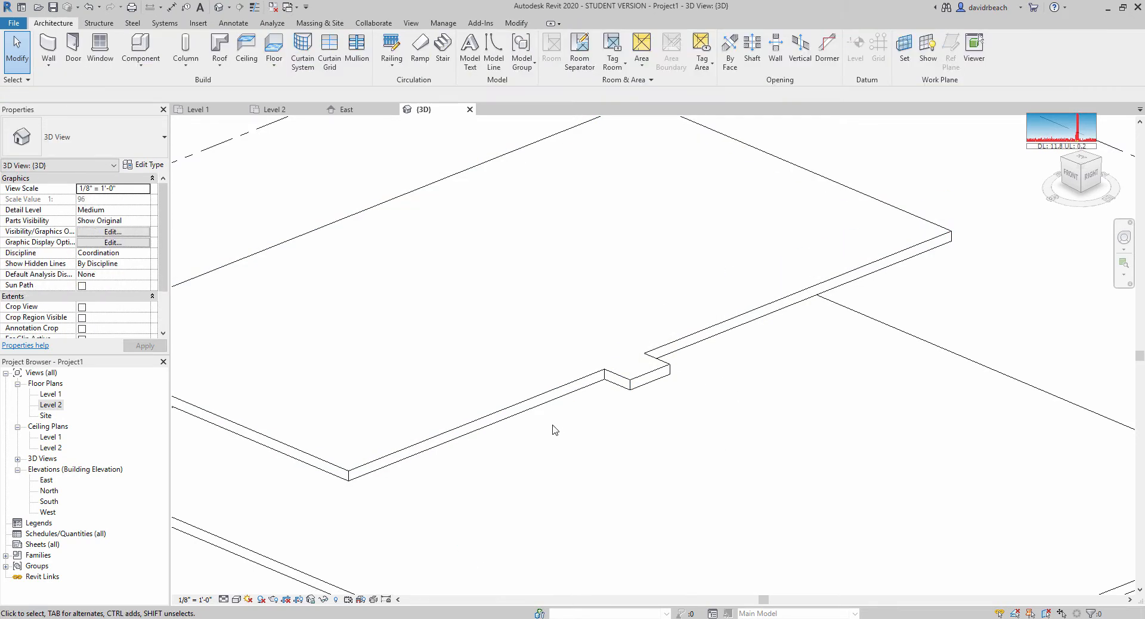
pyautogui.keyDown('shift'); pyautogui.moveTo(603, 427); pyautogui.dragTo(624, 398, button='middle'); pyautogui.keyUp('shift')
pyautogui.moveTo(220, 358); pyautogui.dragTo(230, 368, button='middle')
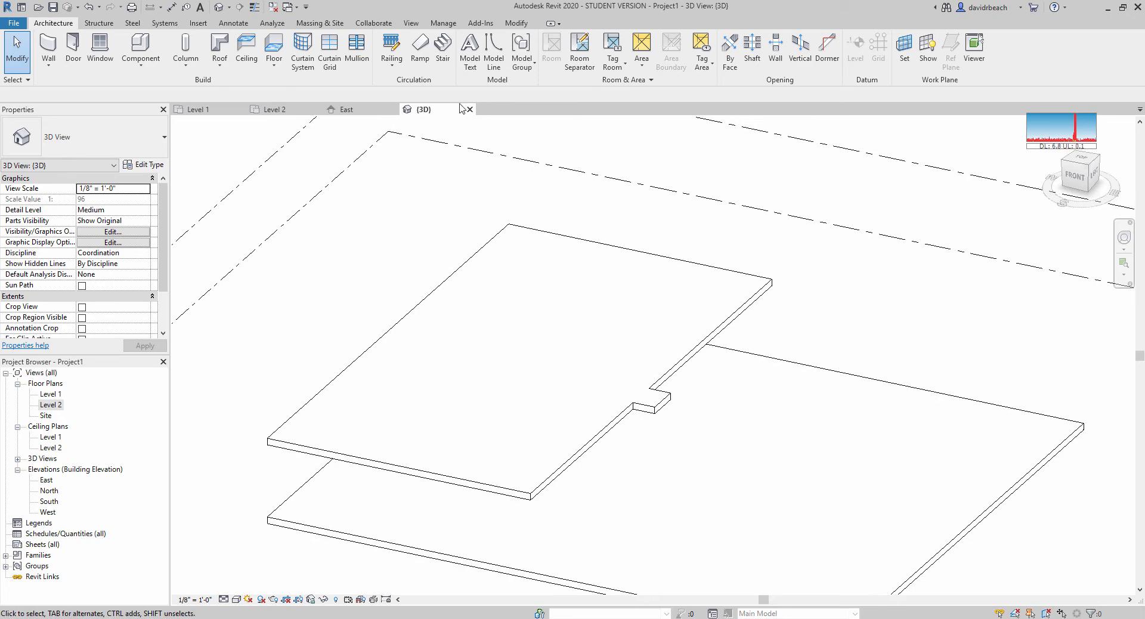
pyautogui.keyDown('shift'); pyautogui.moveTo(411, 256); pyautogui.dragTo(411, 252, button='middle'); pyautogui.keyUp('shift')
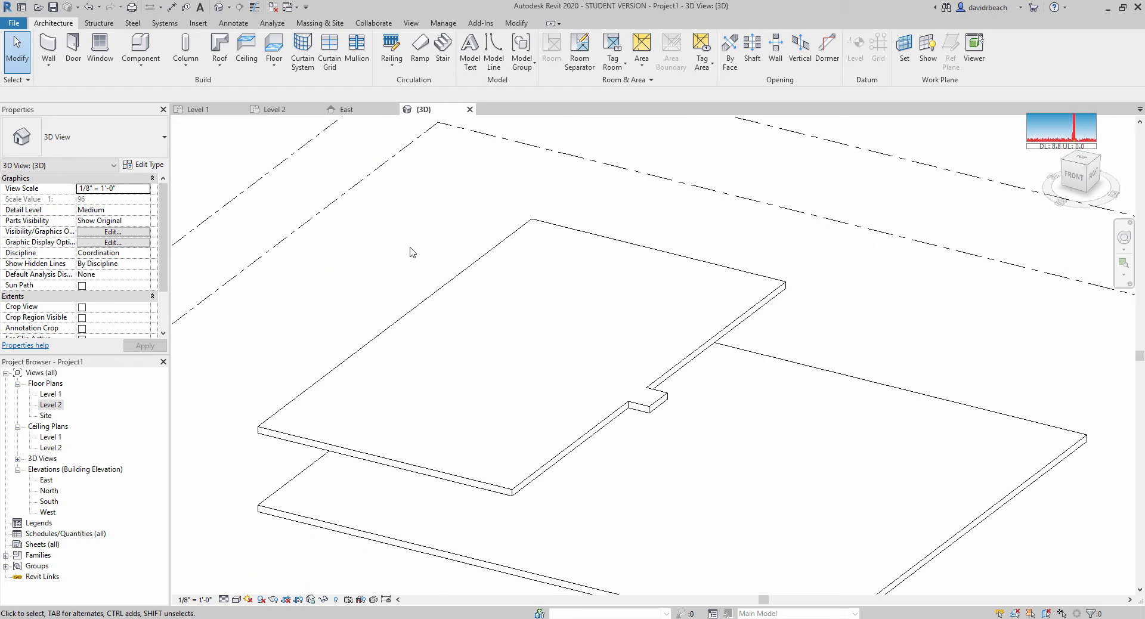
# Step: Start a new stair in the Level 1 floor plan and duplicate the assembled stair type under the name "6 12"
pyautogui.doubleClick(50, 396)
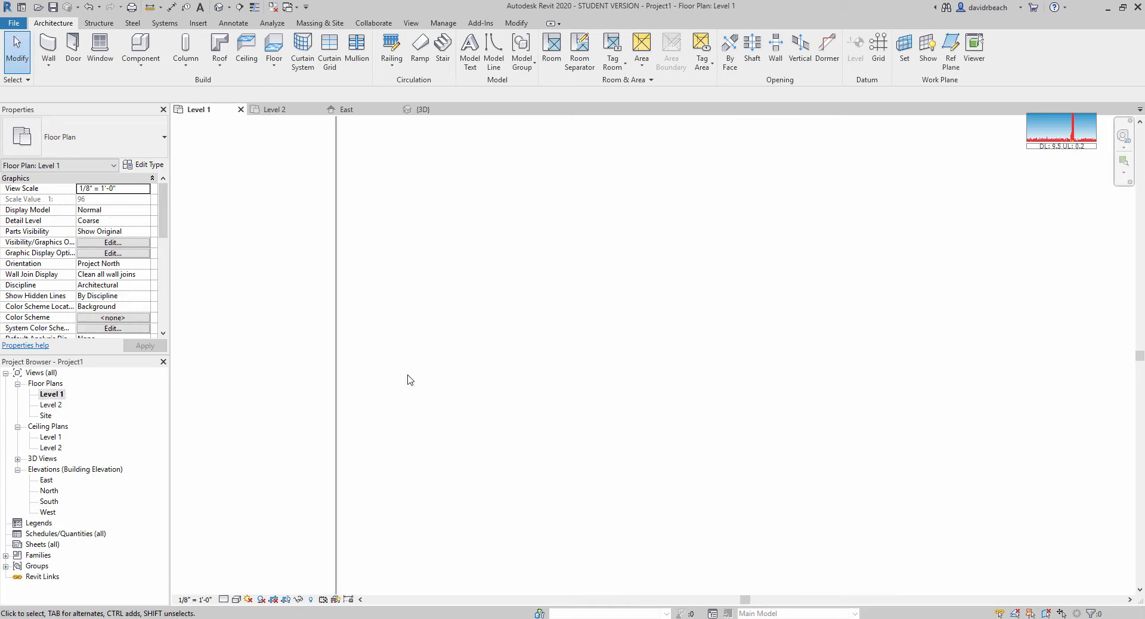
pyautogui.moveTo(407, 378); pyautogui.dragTo(511, 358, button='middle')
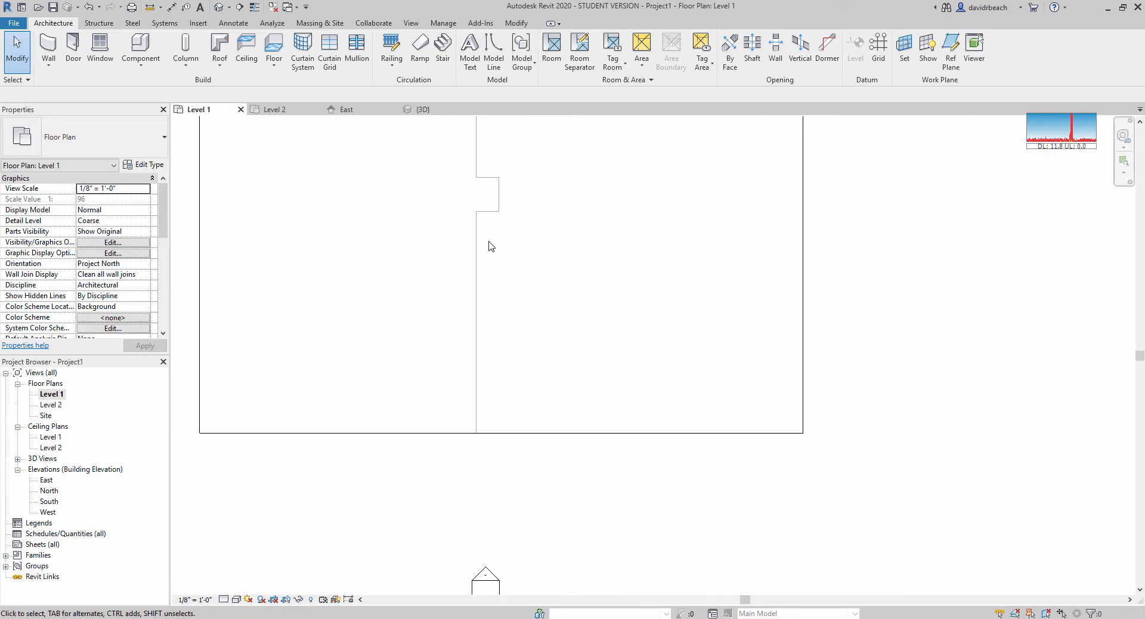
pyautogui.click(442, 47)
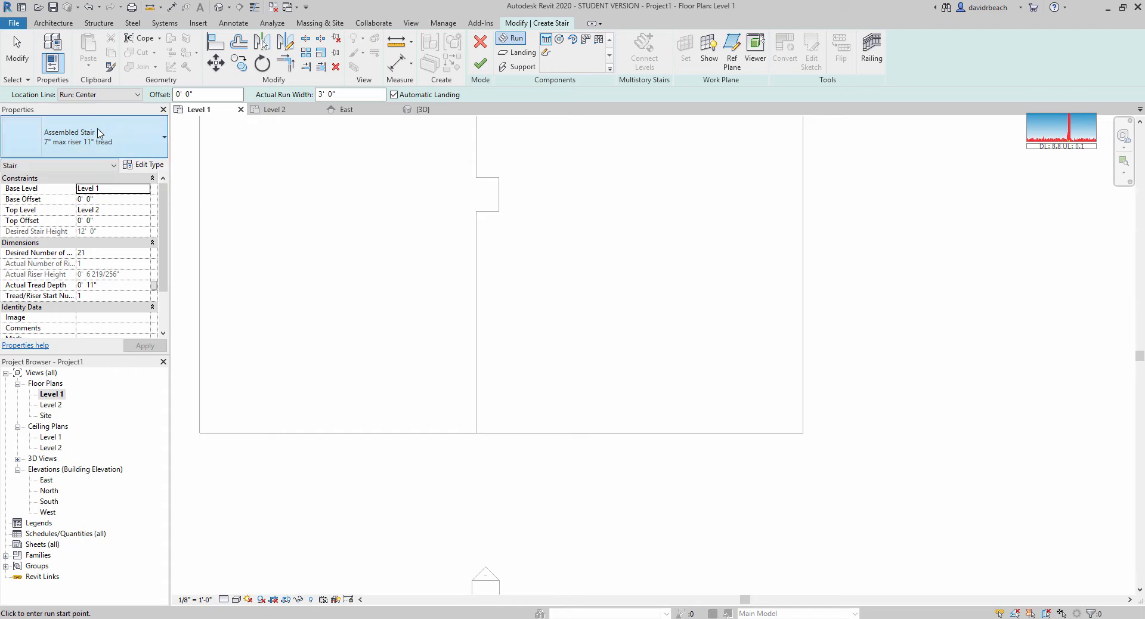
pyautogui.click(138, 165)
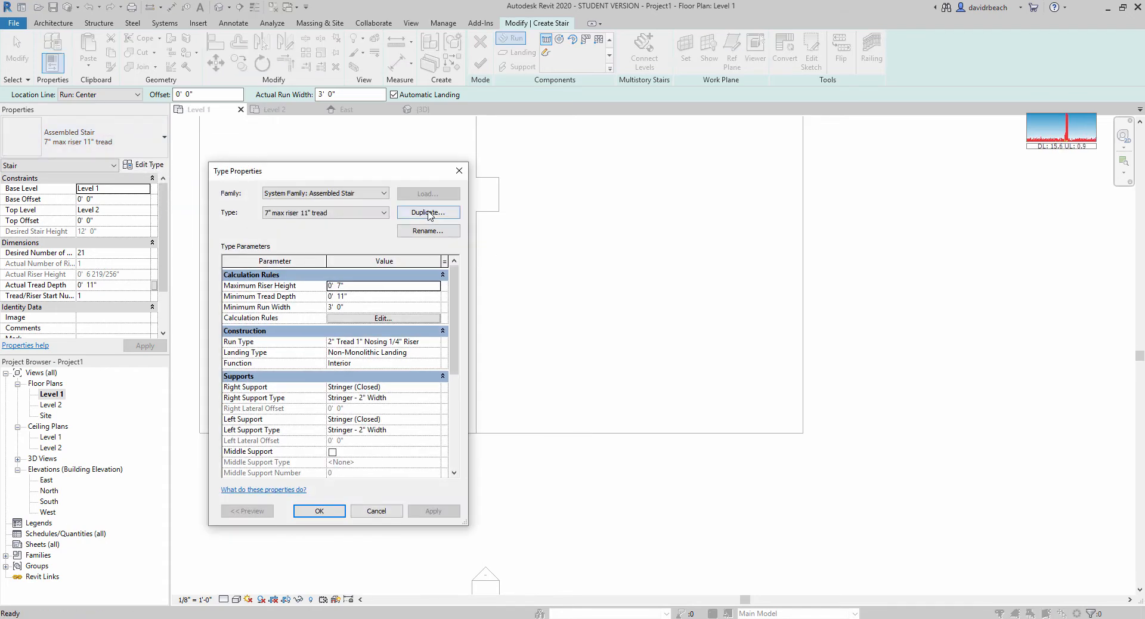
pyautogui.click(426, 214)
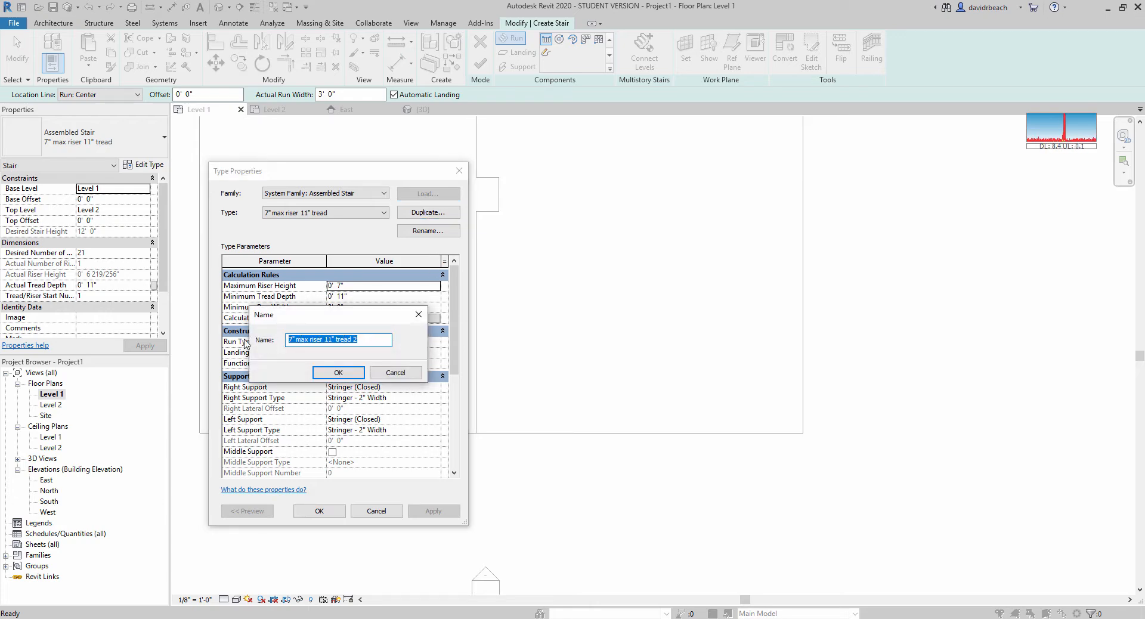
pyautogui.write('6 12')
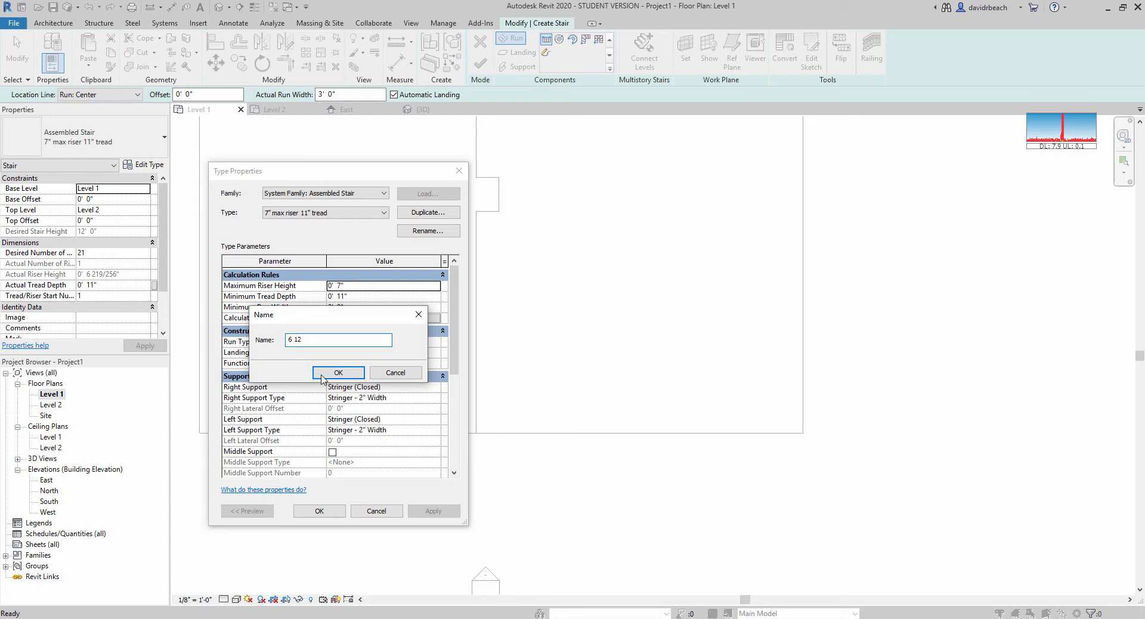
pyautogui.click(324, 374)
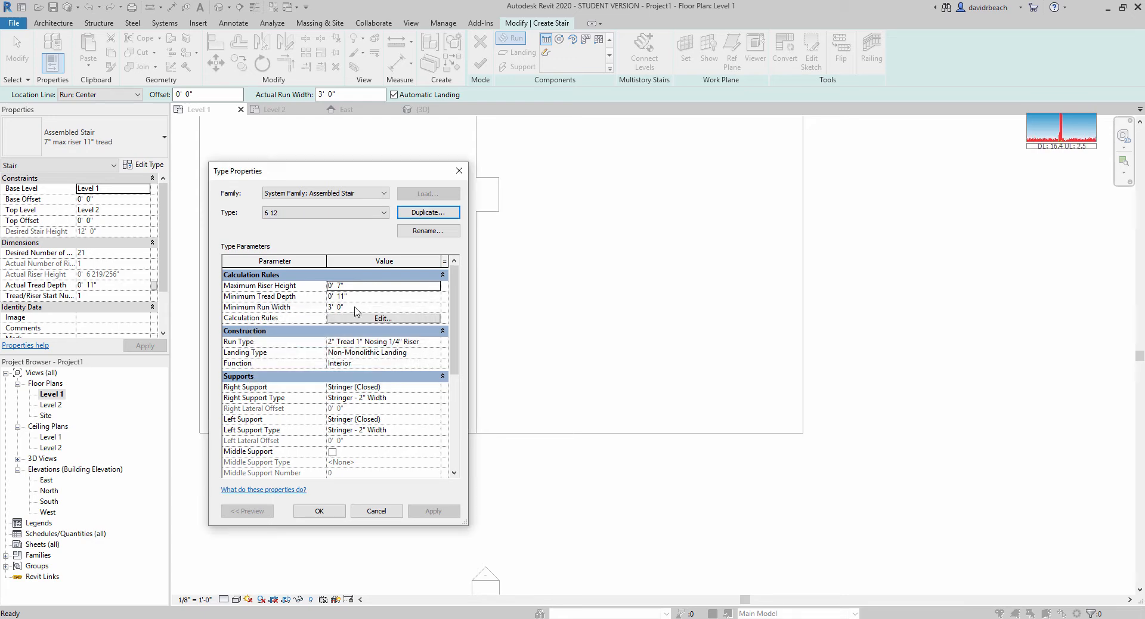
# Step: Set the 6 12 stair type's minimum run width to 5' 0", maximum riser height to 6" and minimum tread depth to 1' 0"
pyautogui.click(377, 307)
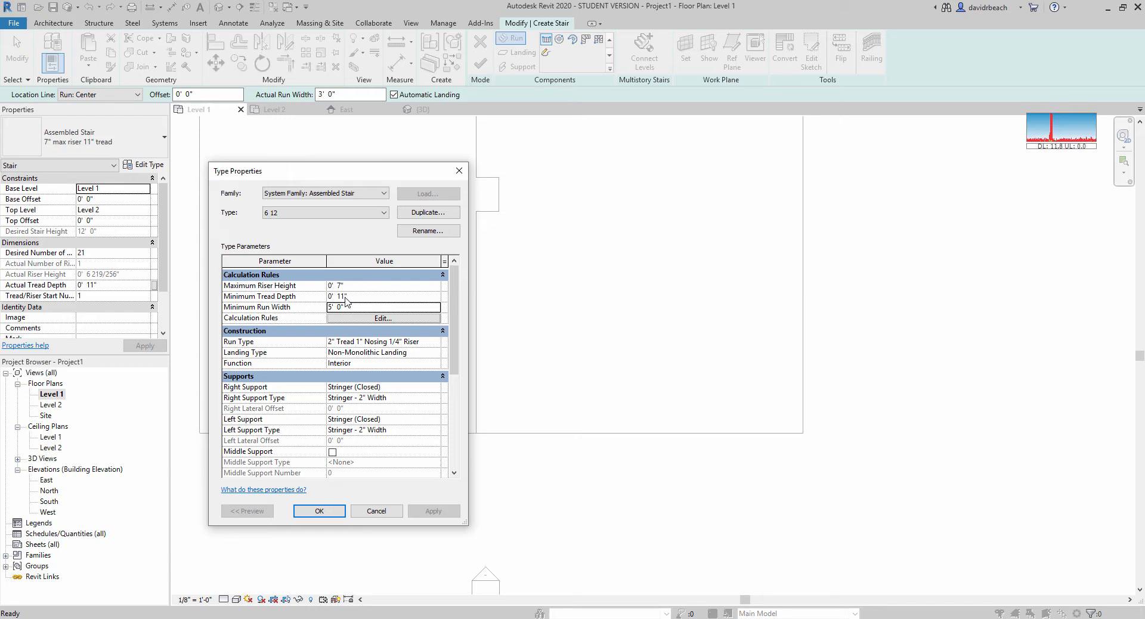
pyautogui.click(363, 285)
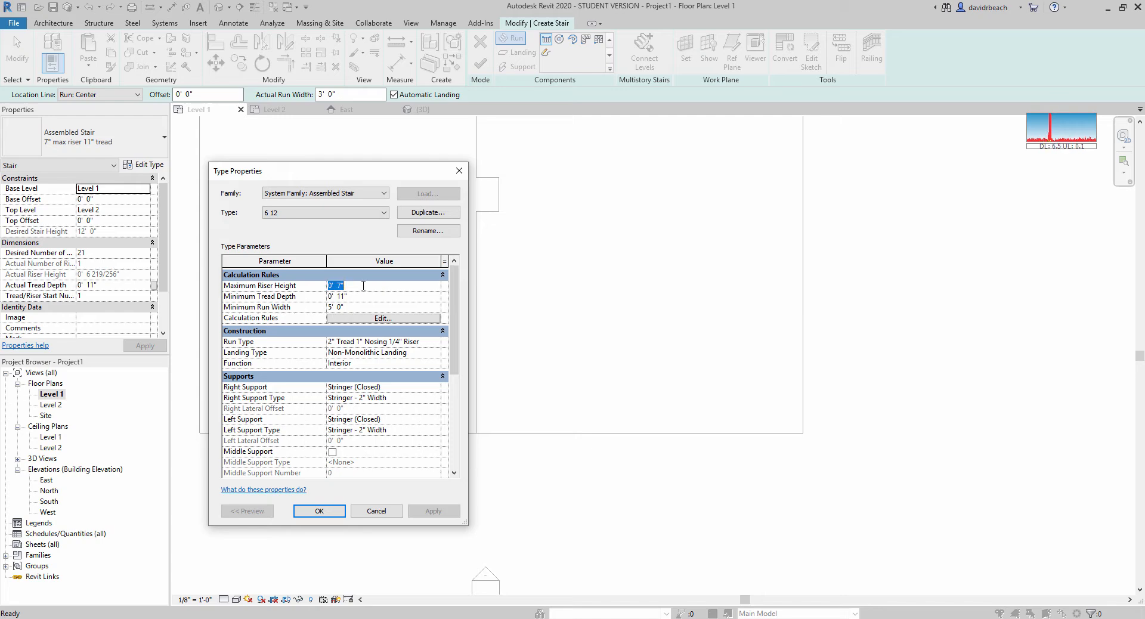
pyautogui.press('Return')
pyautogui.click(368, 298)
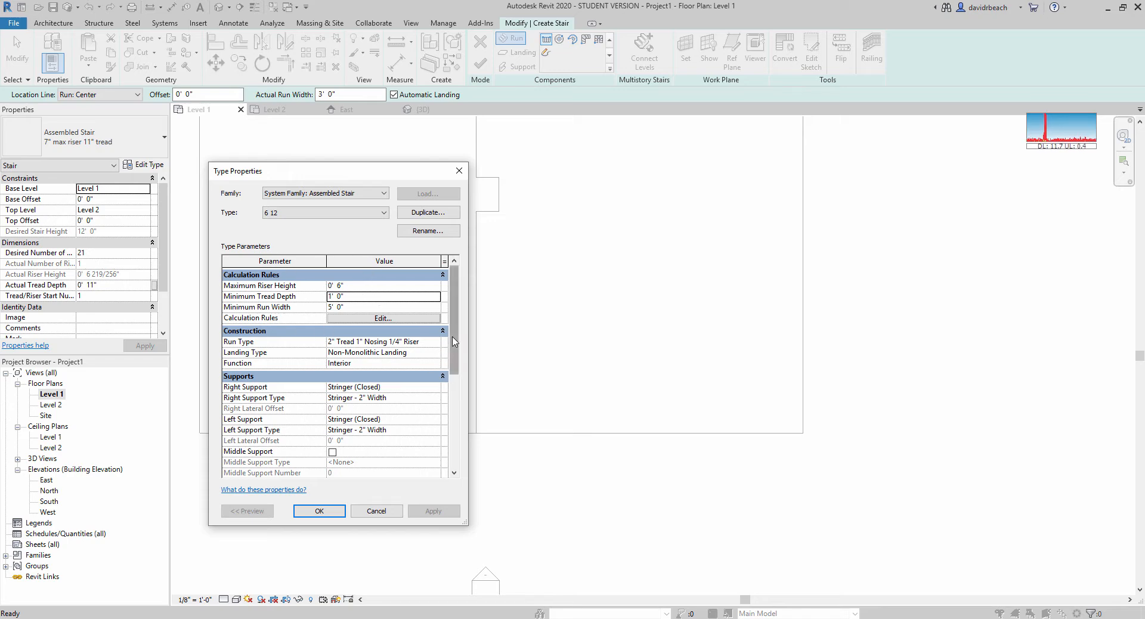
pyautogui.moveTo(453, 341); pyautogui.dragTo(459, 393)
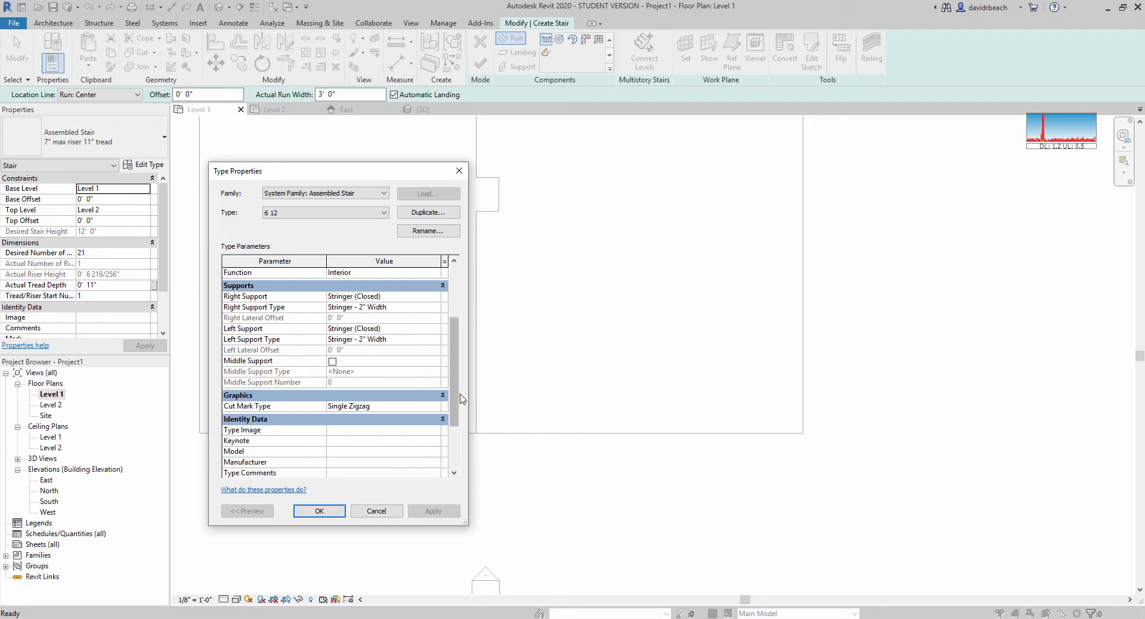
pyautogui.moveTo(458, 398); pyautogui.dragTo(478, 349)
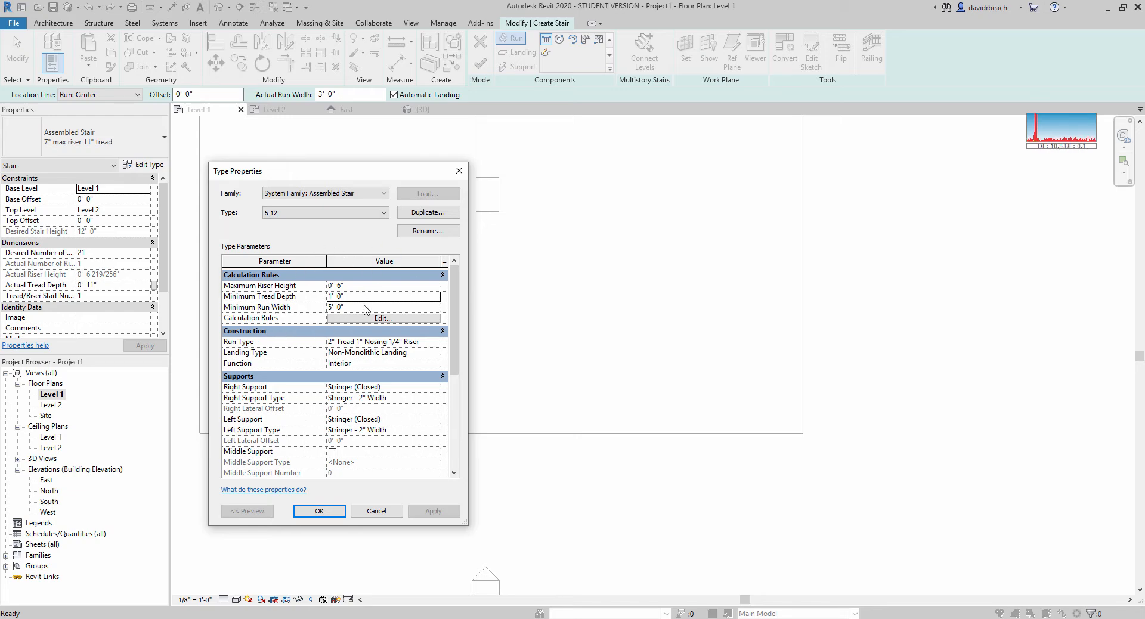
pyautogui.click(319, 512)
# Step: Sketch a straight vertical stair run about 23' long beside the upper floor's edge, ascending toward the small floor projection
pyautogui.moveTo(522, 306); pyautogui.dragTo(488, 346, button='middle')
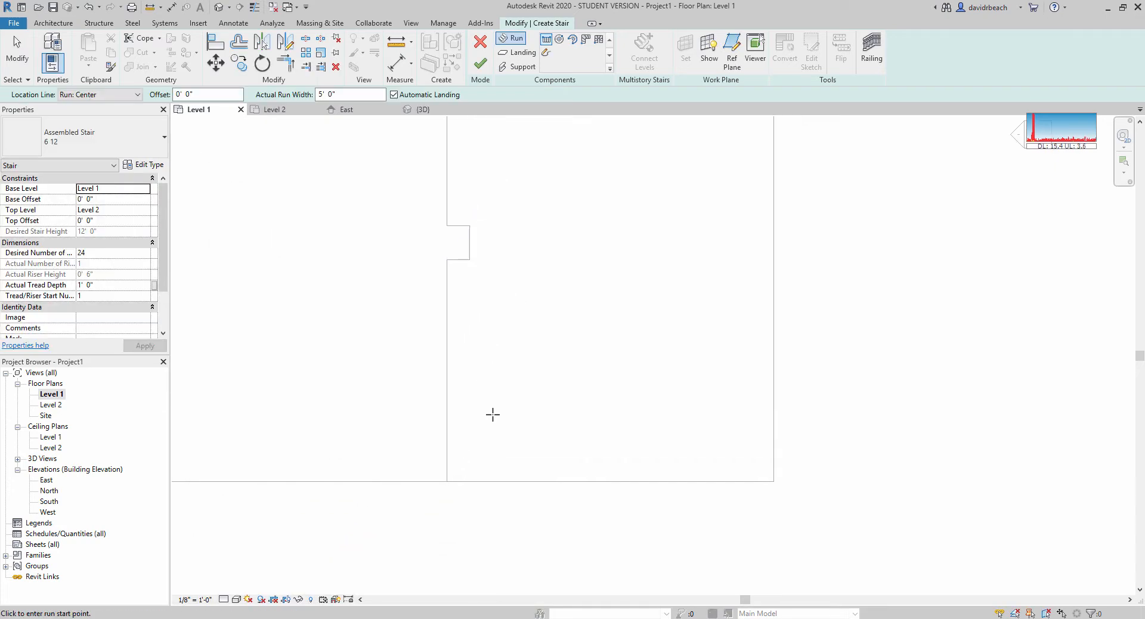
pyautogui.click(503, 442)
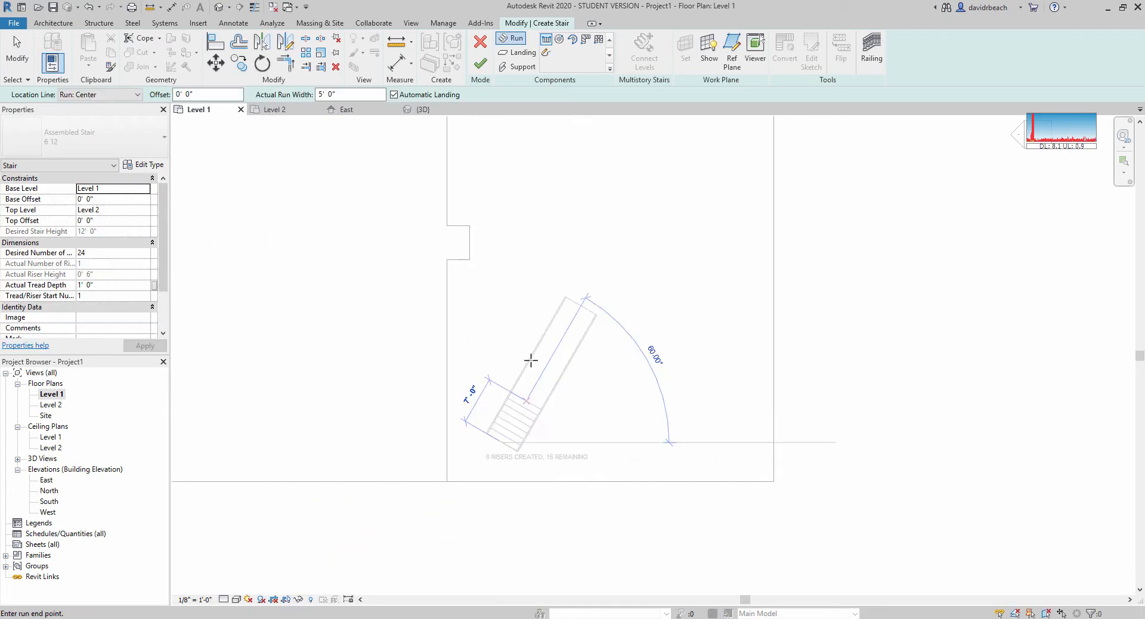
pyautogui.click(502, 233)
pyautogui.press('Escape')
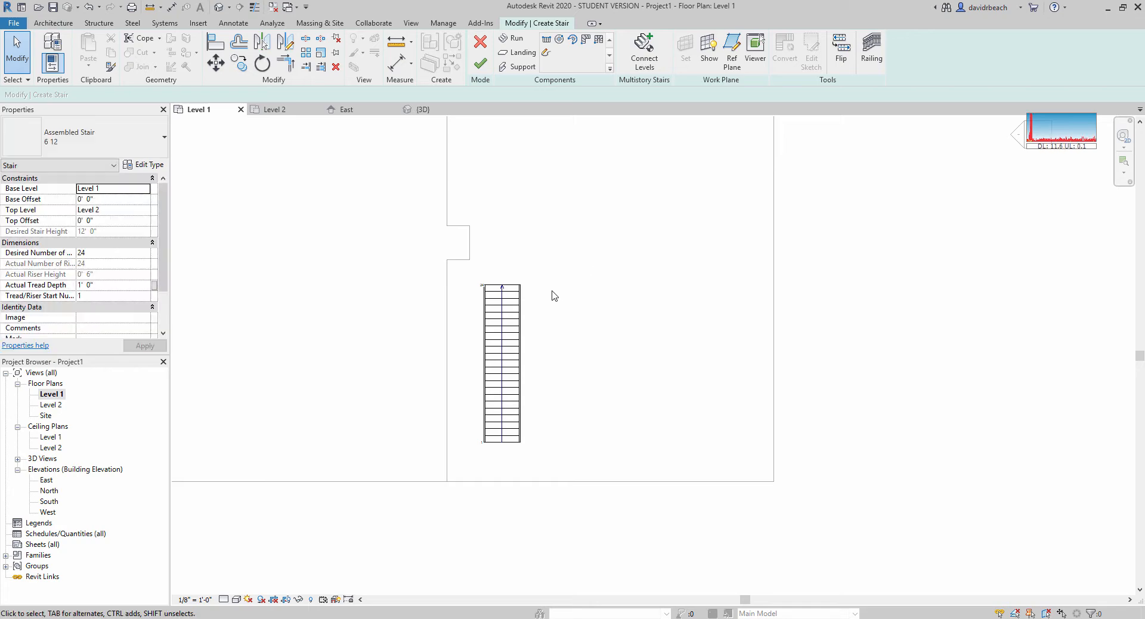
# Step: Move the run so its upper-left stringer corner meets the inner corner below the floor projection, and finish the stair
pyautogui.scroll(4, 515, 281)
pyautogui.click(488, 302)
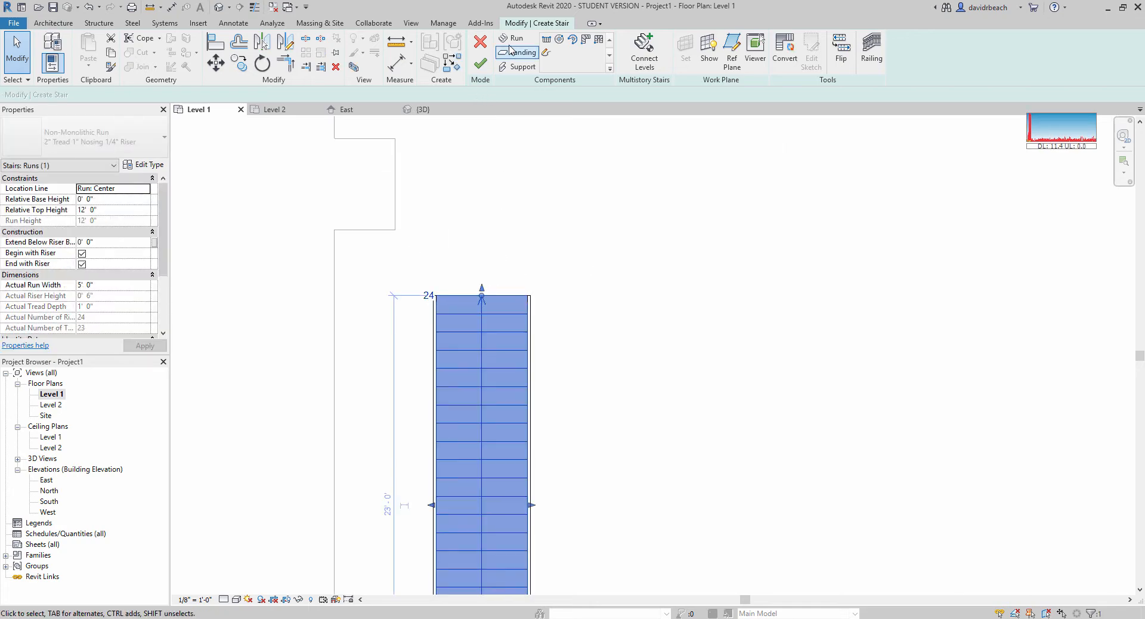
pyautogui.click(215, 62)
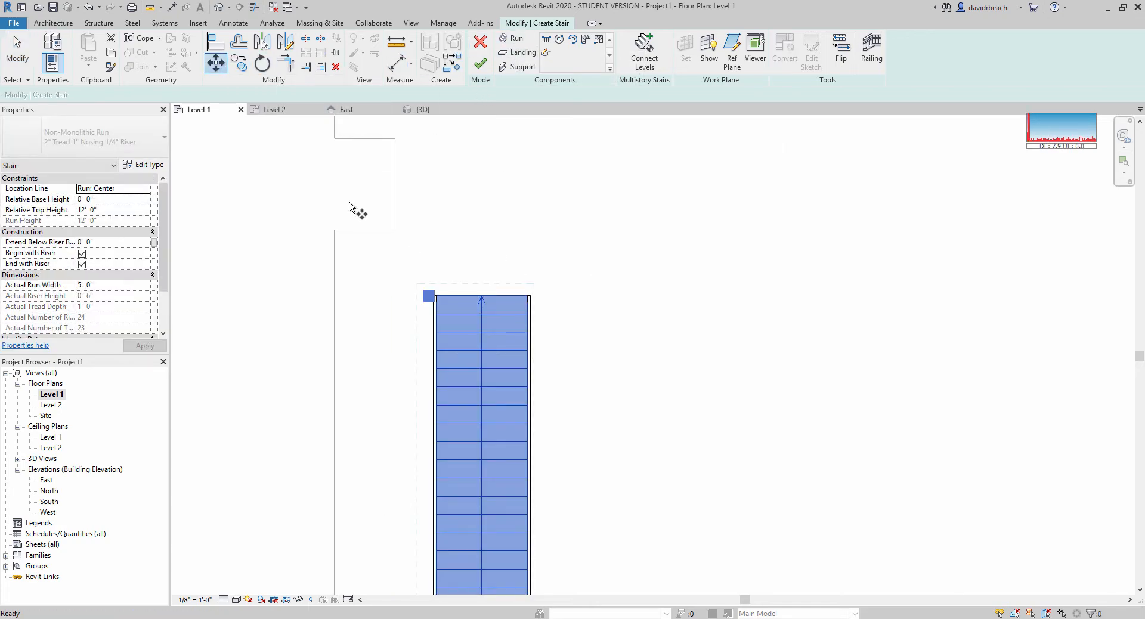
pyautogui.scroll(4, 388, 296)
pyautogui.scroll(3, 503, 304)
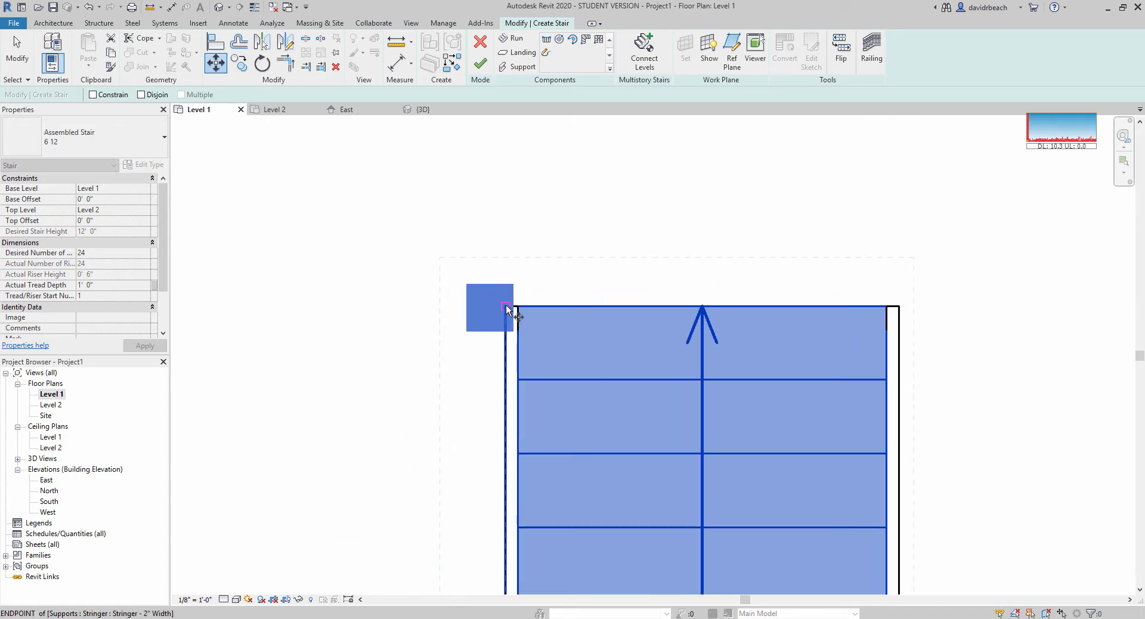
pyautogui.click(507, 308)
pyautogui.moveTo(384, 242); pyautogui.dragTo(647, 384, button='middle')
pyautogui.scroll(-1, 647, 383)
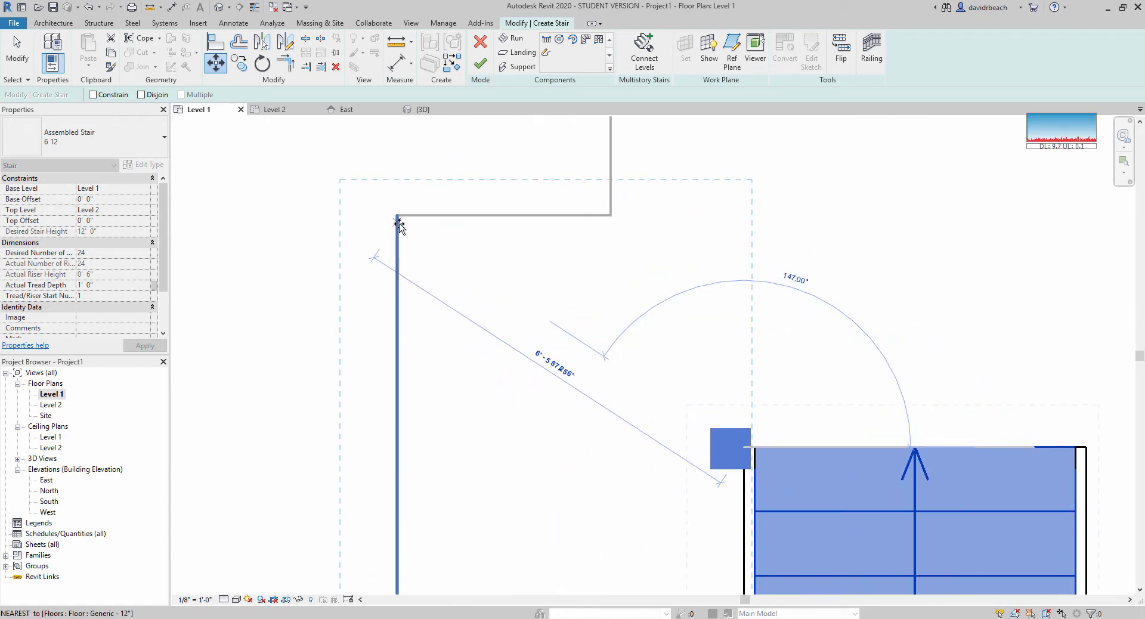
pyautogui.click(399, 225)
pyautogui.press('Escape')
pyautogui.scroll(-2, 779, 310)
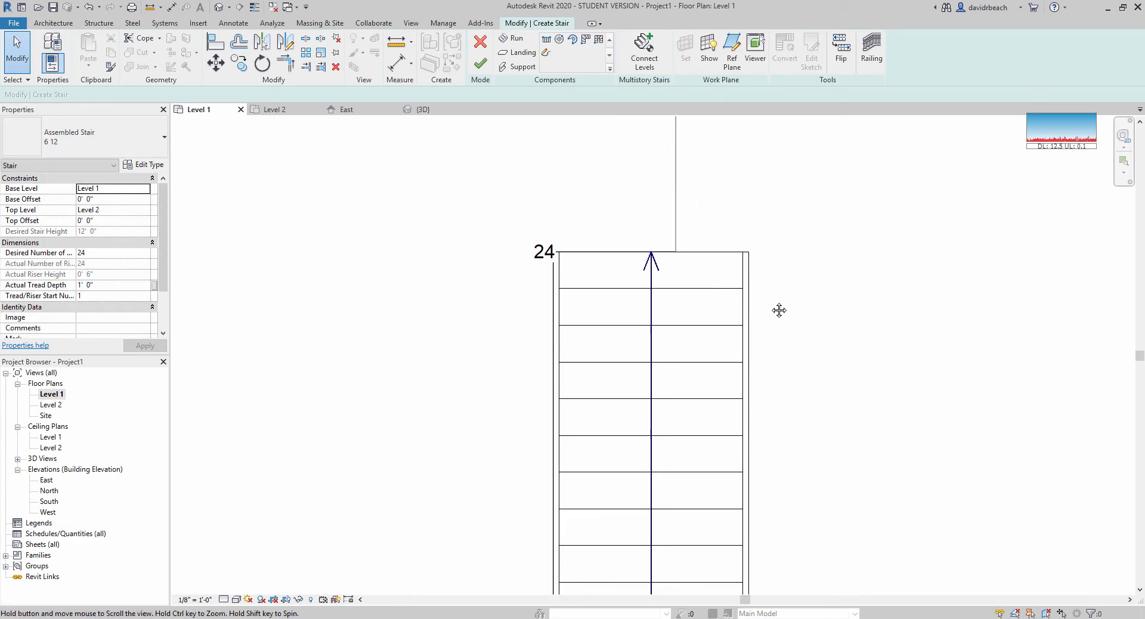
pyautogui.moveTo(779, 310); pyautogui.dragTo(683, 435, button='middle')
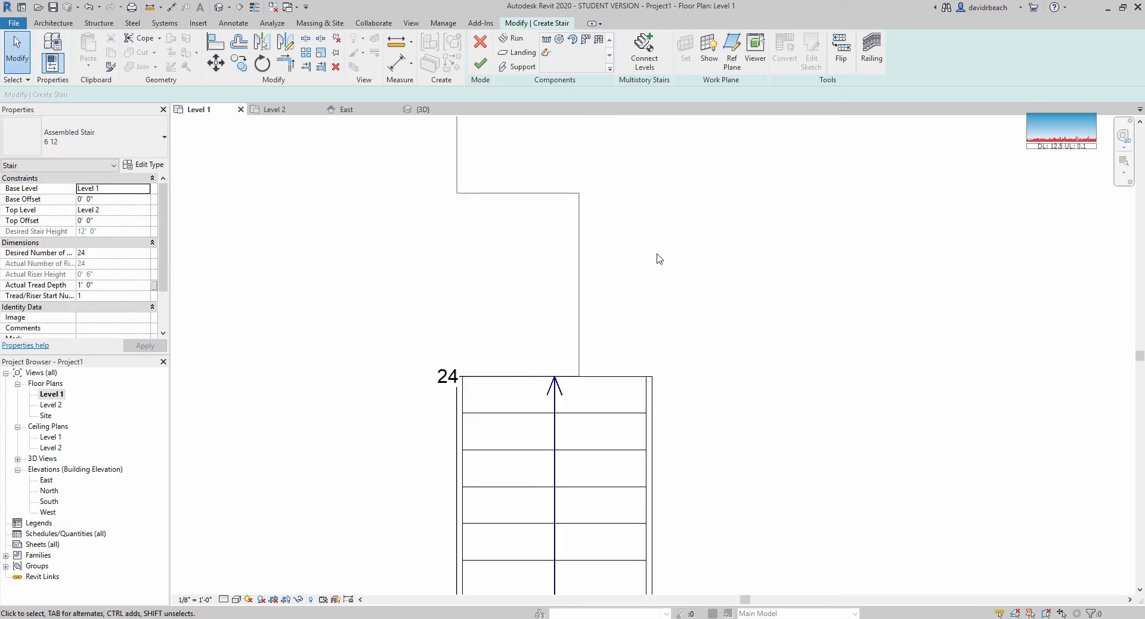
pyautogui.click(480, 63)
pyautogui.scroll(-2, 676, 230)
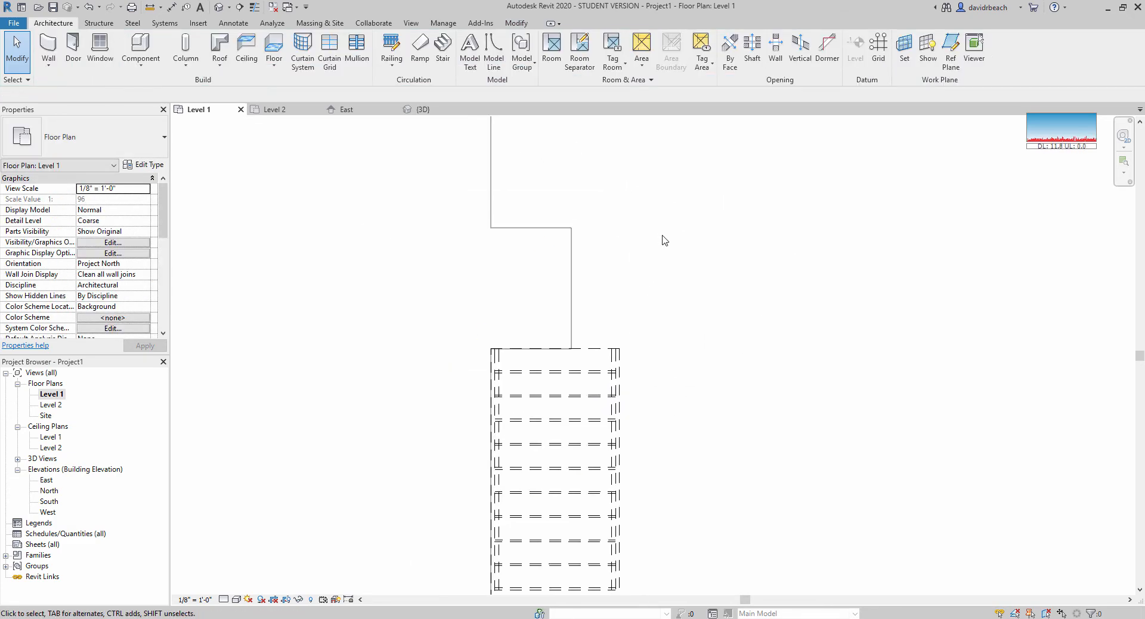
# Step: Edit the Level 2 floor boundary, extending the small projection to 5' 4" so it reaches the stair's outer side, and finish the sketch
pyautogui.doubleClick(51, 405)
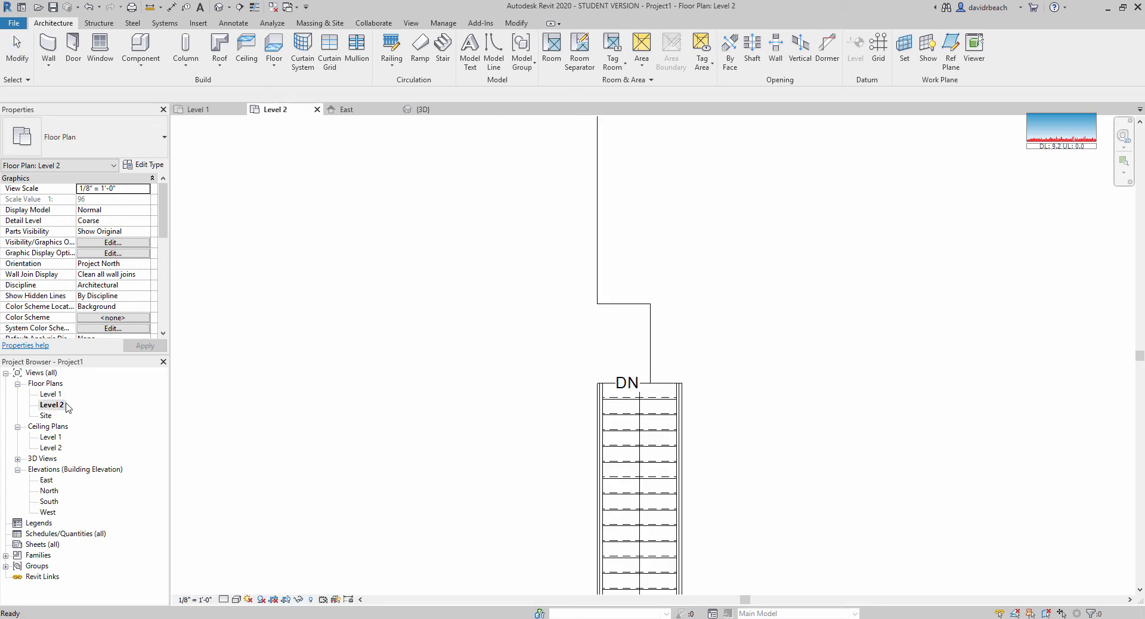
pyautogui.doubleClick(614, 307)
pyautogui.scroll(3, 693, 328)
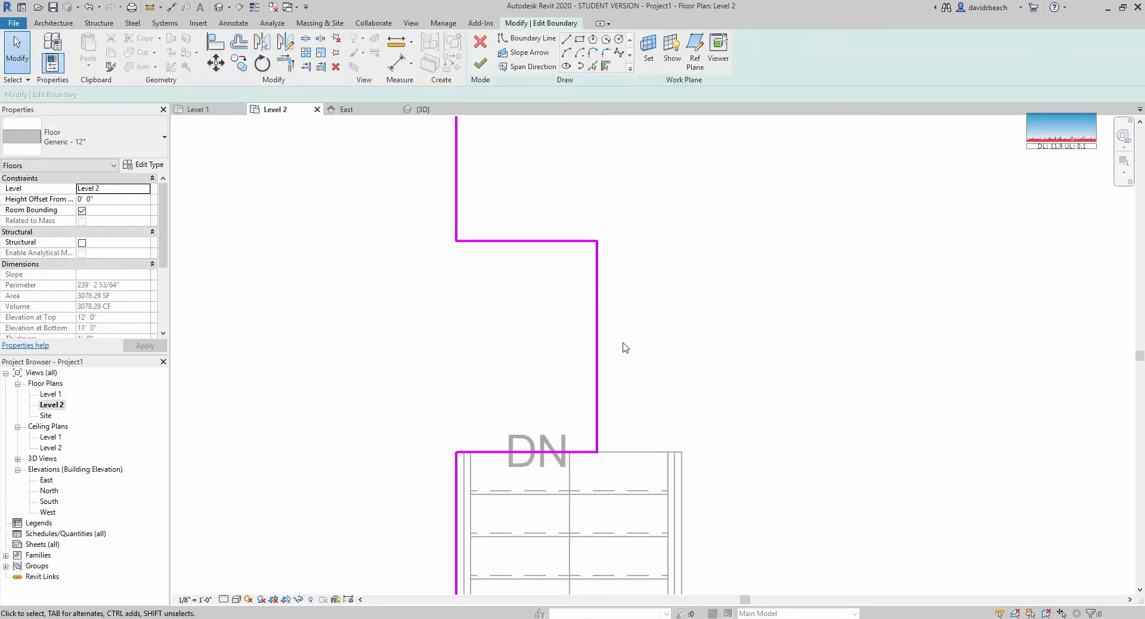
pyautogui.moveTo(597, 352)
pyautogui.mouseDown()
pyautogui.moveTo(700, 350)
pyautogui.moveTo(682, 355)
pyautogui.mouseUp()
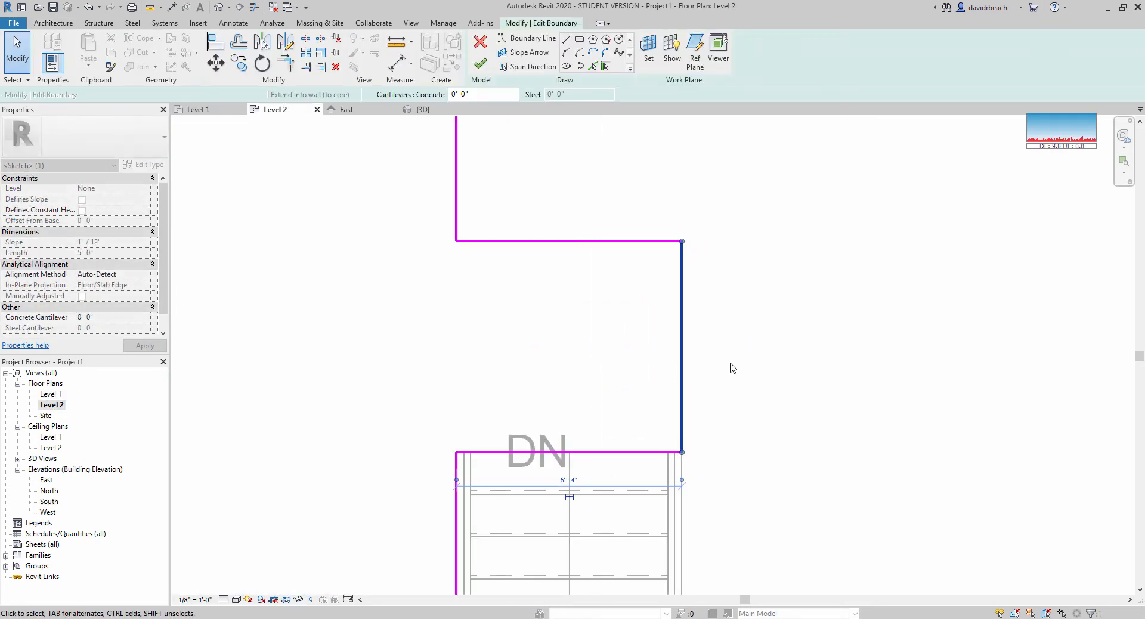
pyautogui.click(731, 365)
pyautogui.scroll(-3, 731, 366)
pyautogui.moveTo(731, 366); pyautogui.dragTo(664, 334, button='middle')
pyautogui.click(481, 64)
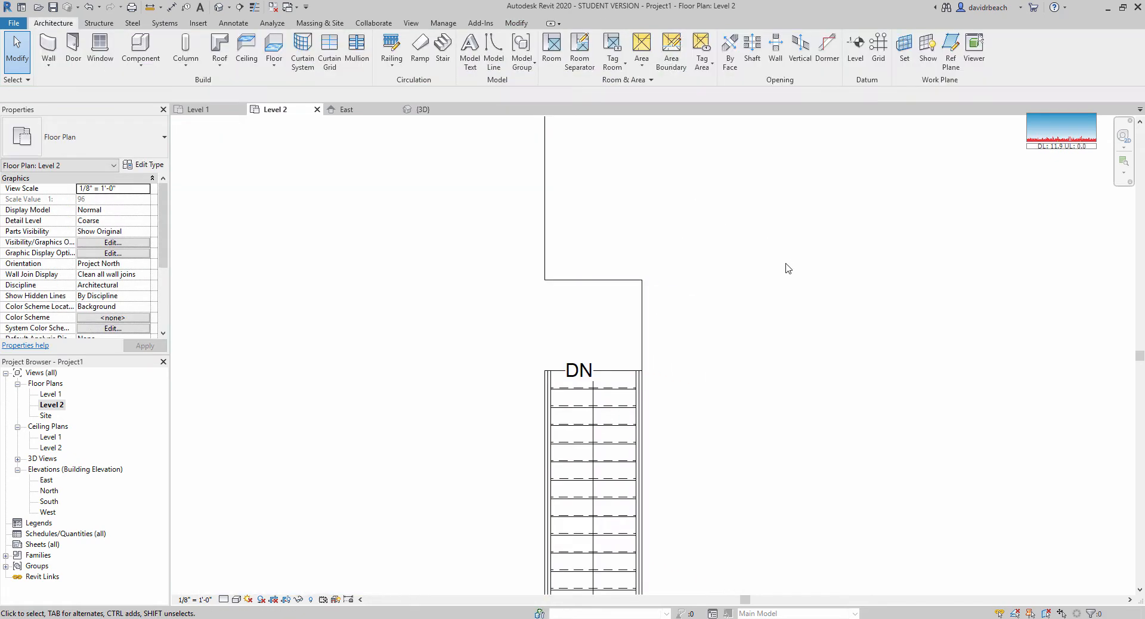
# Step: Open the 3D view focused on the new stair and its railings
pyautogui.click(219, 7)
pyautogui.scroll(-3, 667, 310)
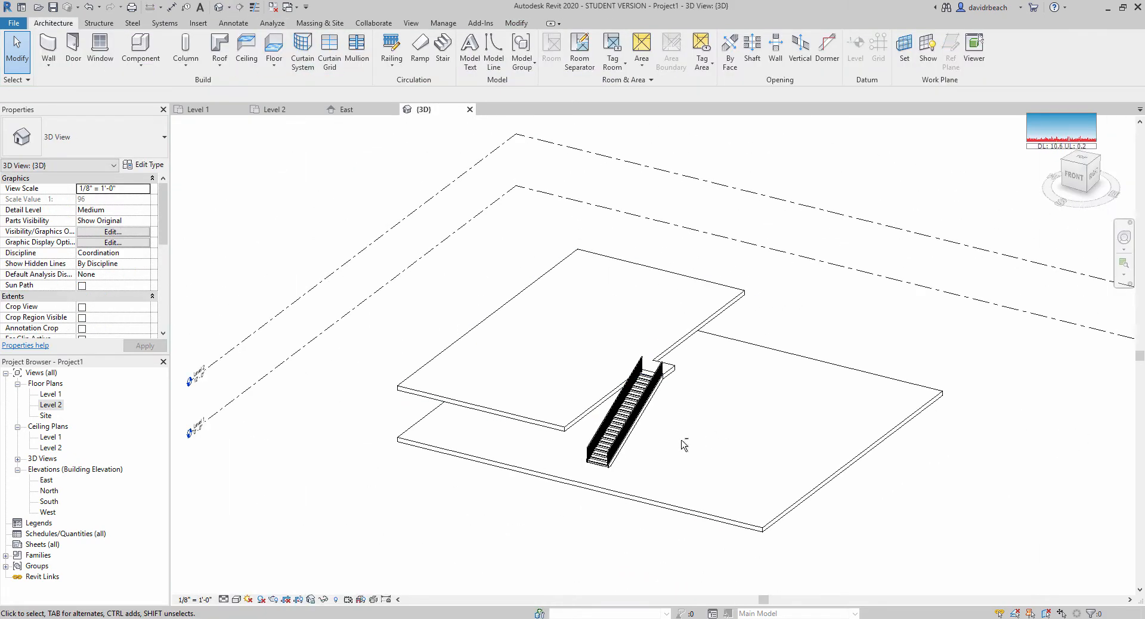
pyautogui.keyDown('shift'); pyautogui.moveTo(682, 442); pyautogui.dragTo(621, 420, button='middle'); pyautogui.keyUp('shift')
pyautogui.scroll(5, 604, 356)
# Step: Change both stair railings to the Guardrail - Rectangular type
pyautogui.click(648, 328)
pyautogui.keyDown('ctrl'); pyautogui.click(701, 332); pyautogui.keyUp('ctrl')
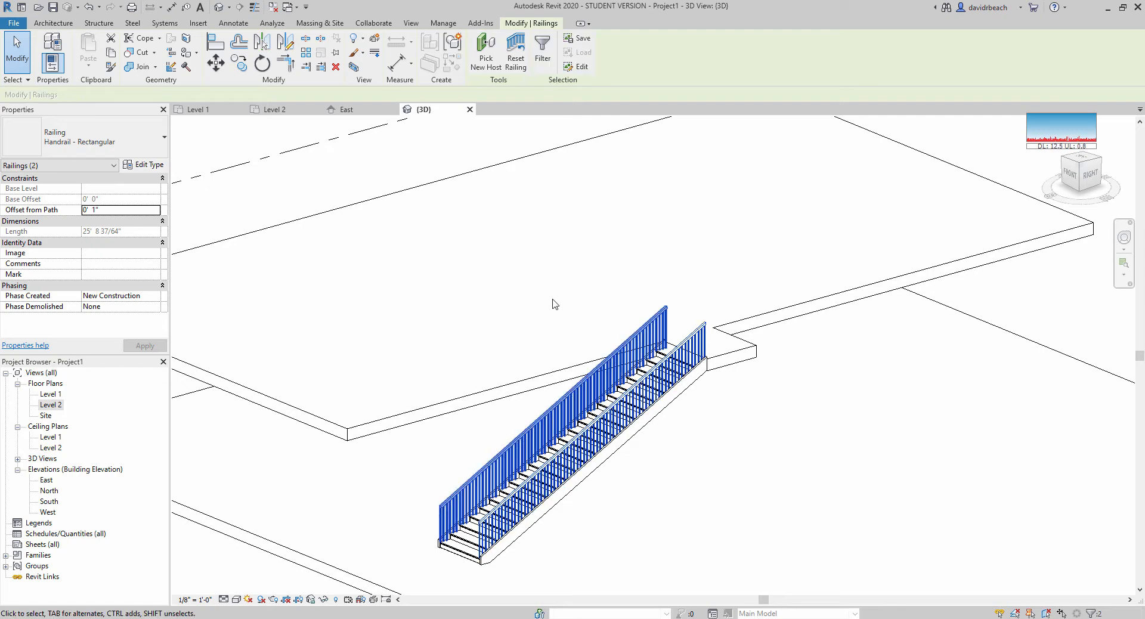
pyautogui.click(119, 143)
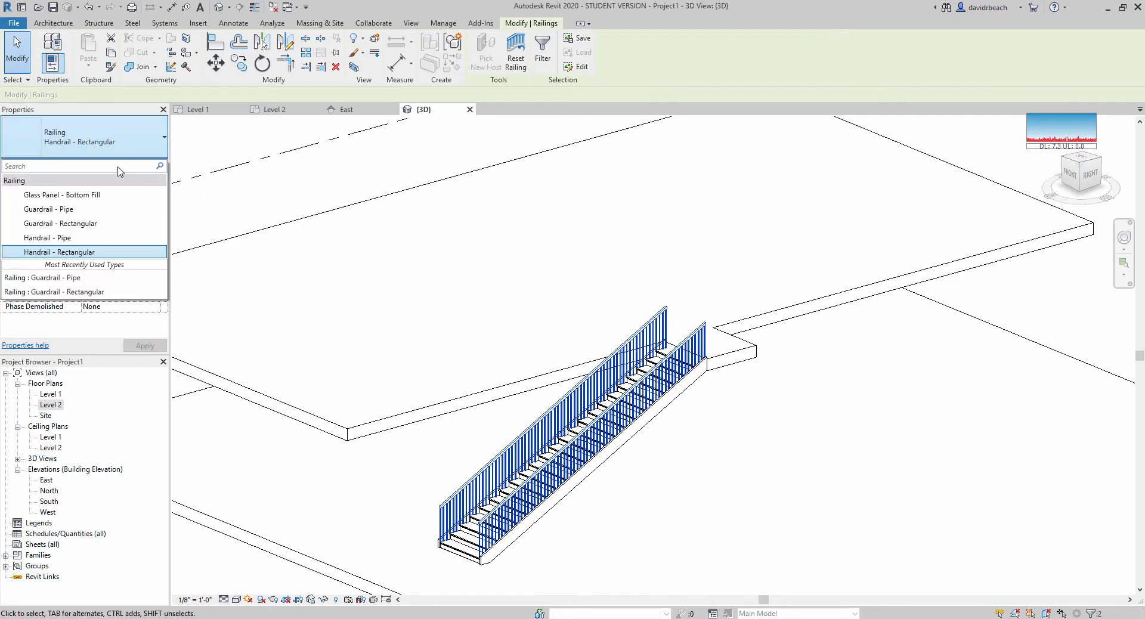
pyautogui.click(99, 220)
pyautogui.click(799, 470)
pyautogui.scroll(-2, 798, 470)
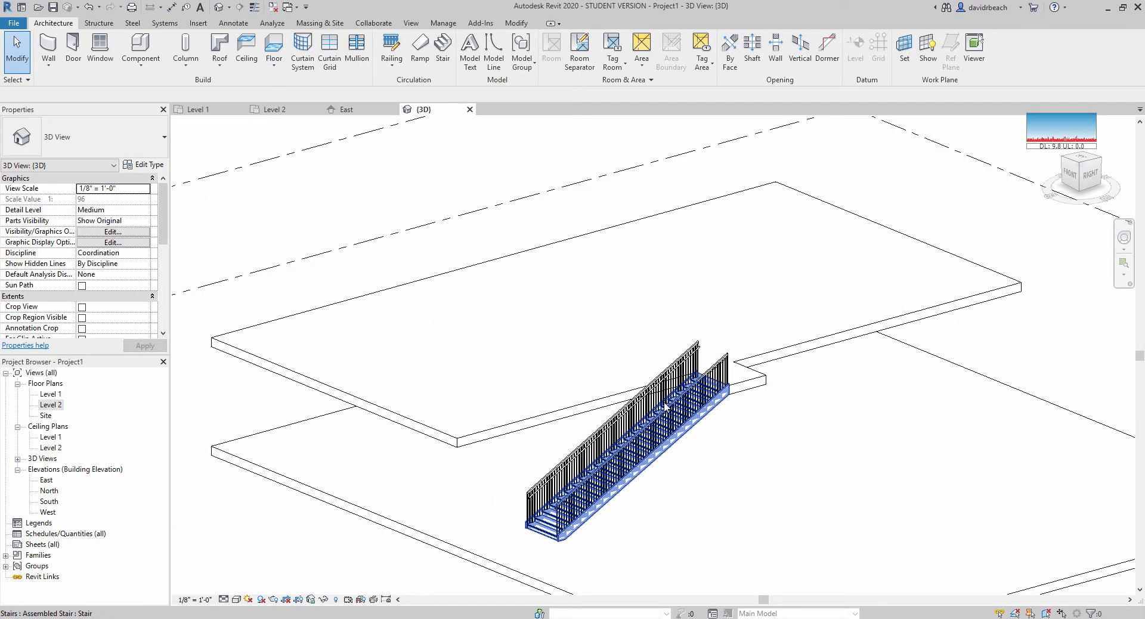
# Step: Change both stair railings to the Guardrail - Pipe type
pyautogui.click(728, 364)
pyautogui.keyDown('ctrl'); pyautogui.click(728, 363); pyautogui.keyUp('ctrl')
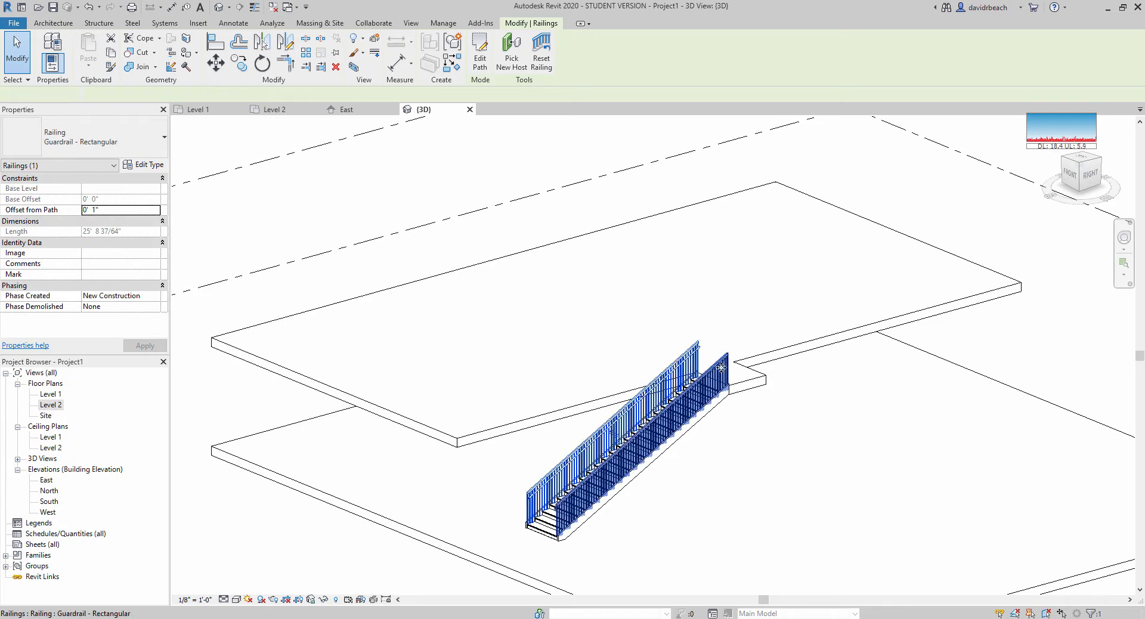
pyautogui.click(102, 143)
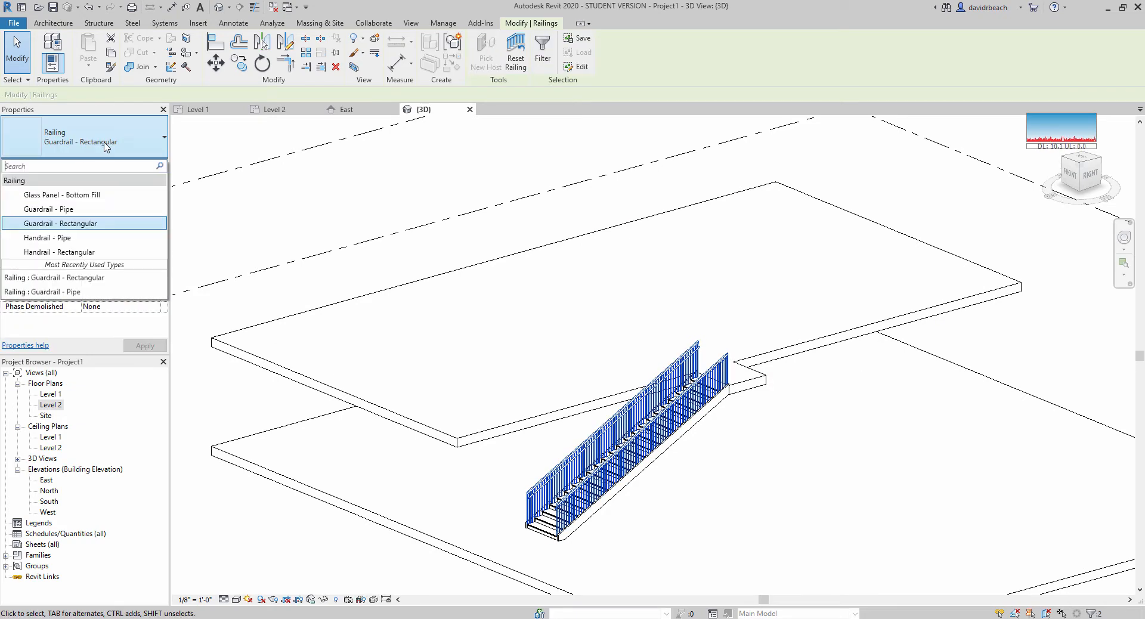
pyautogui.click(49, 209)
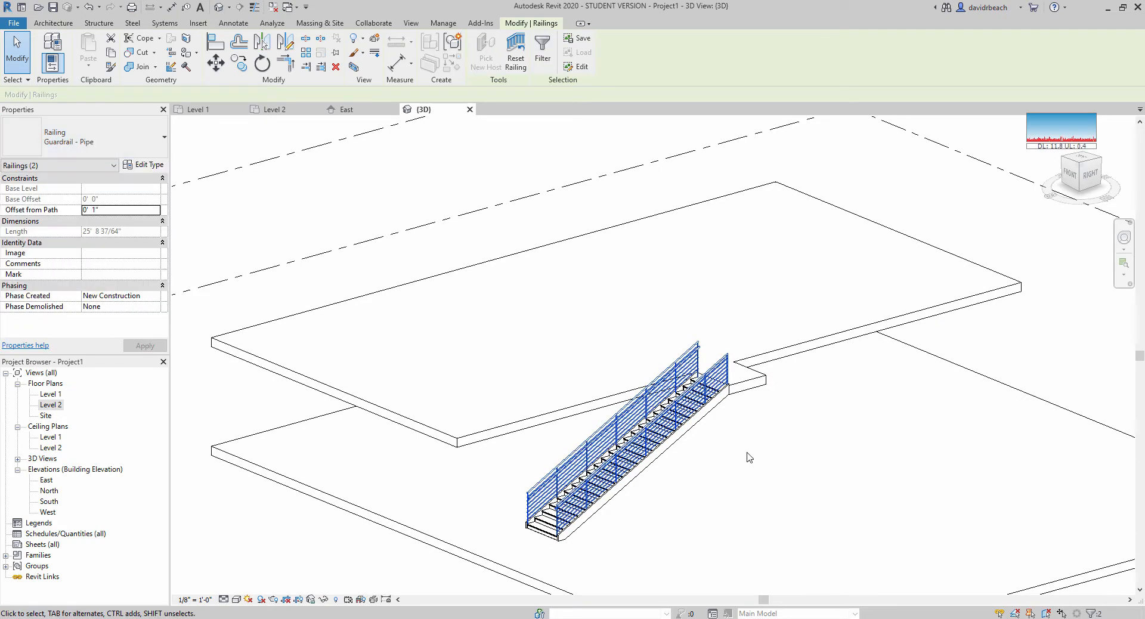
# Step: Examine the pipe guardrails along both sides of the stair in the 3D view from several angles
pyautogui.press('Escape')
pyautogui.scroll(5, 635, 447)
pyautogui.scroll(-2, 634, 448)
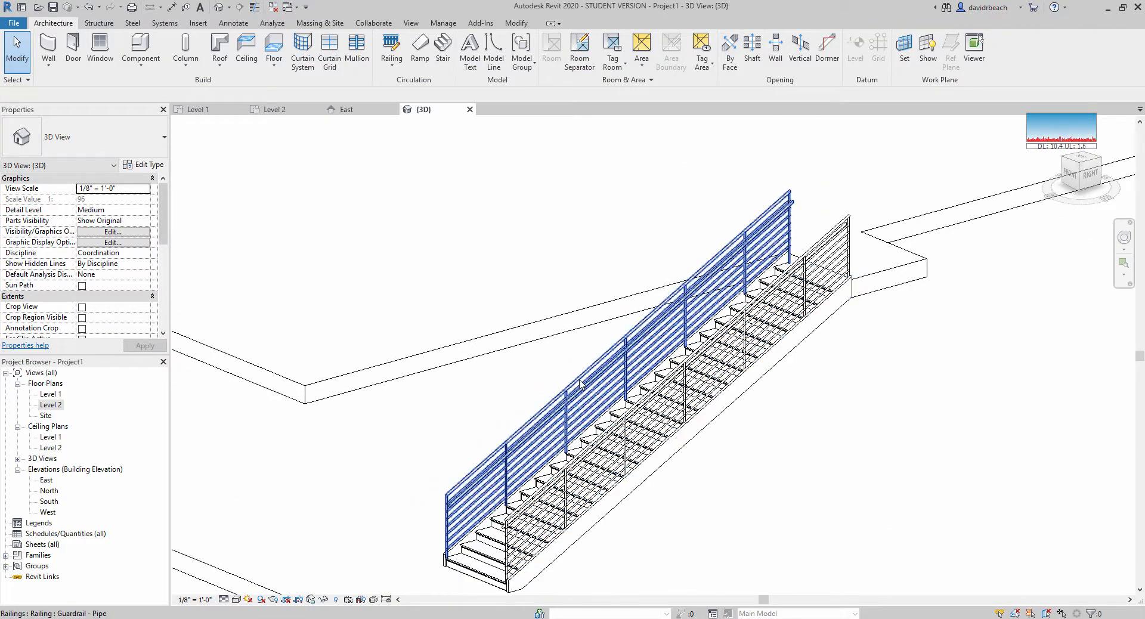
pyautogui.click(582, 386)
pyautogui.keyDown('shift'); pyautogui.moveTo(582, 385); pyautogui.dragTo(538, 391, button='middle'); pyautogui.keyUp('shift')
pyautogui.scroll(-1, 515, 415)
pyautogui.keyDown('shift'); pyautogui.moveTo(703, 526); pyautogui.dragTo(650, 545, button='middle'); pyautogui.keyUp('shift')
pyautogui.doubleClick(831, 406)
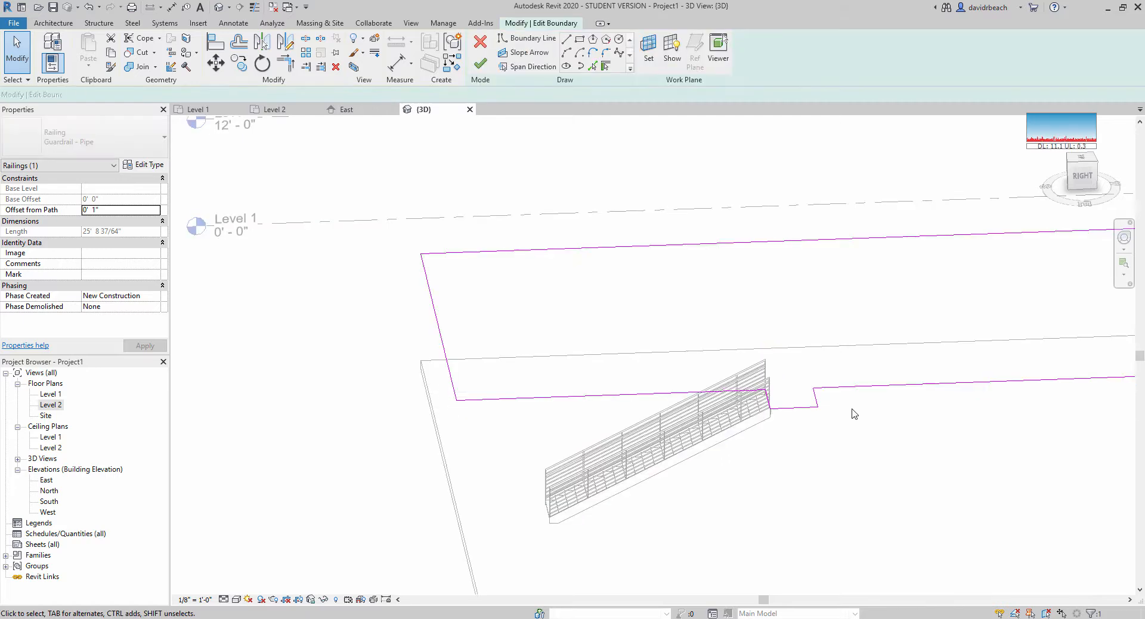
pyautogui.scroll(2, 830, 400)
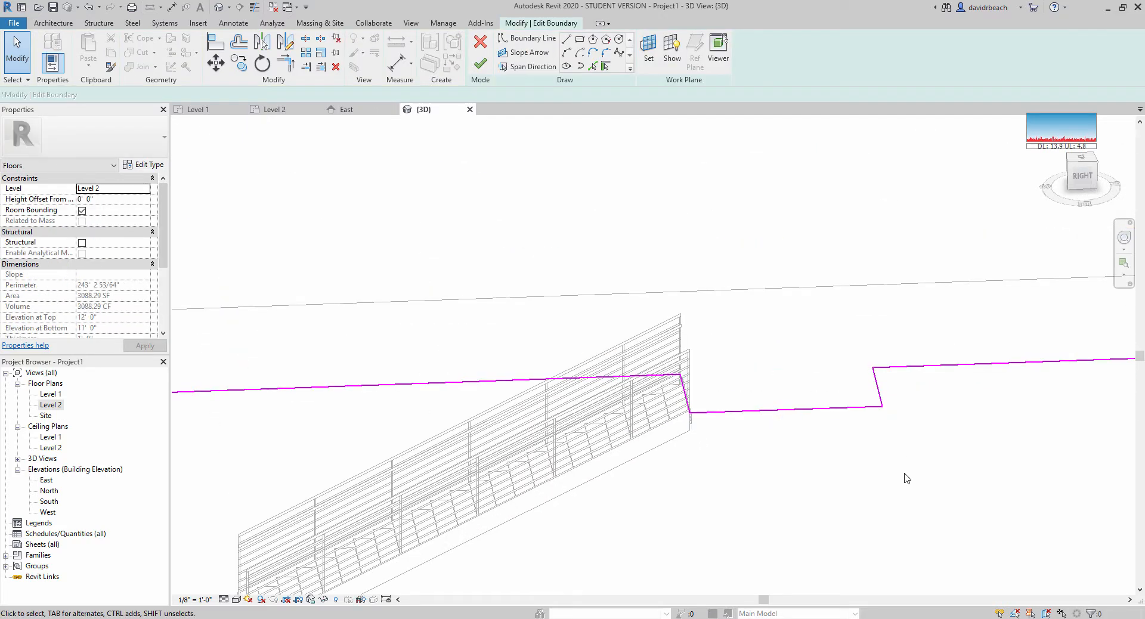
pyautogui.scroll(-3, 831, 478)
pyautogui.click(481, 63)
# Step: Examine how the stair and its railings meet the upper floor's projection in the 3D view
pyautogui.scroll(-2, 346, 542)
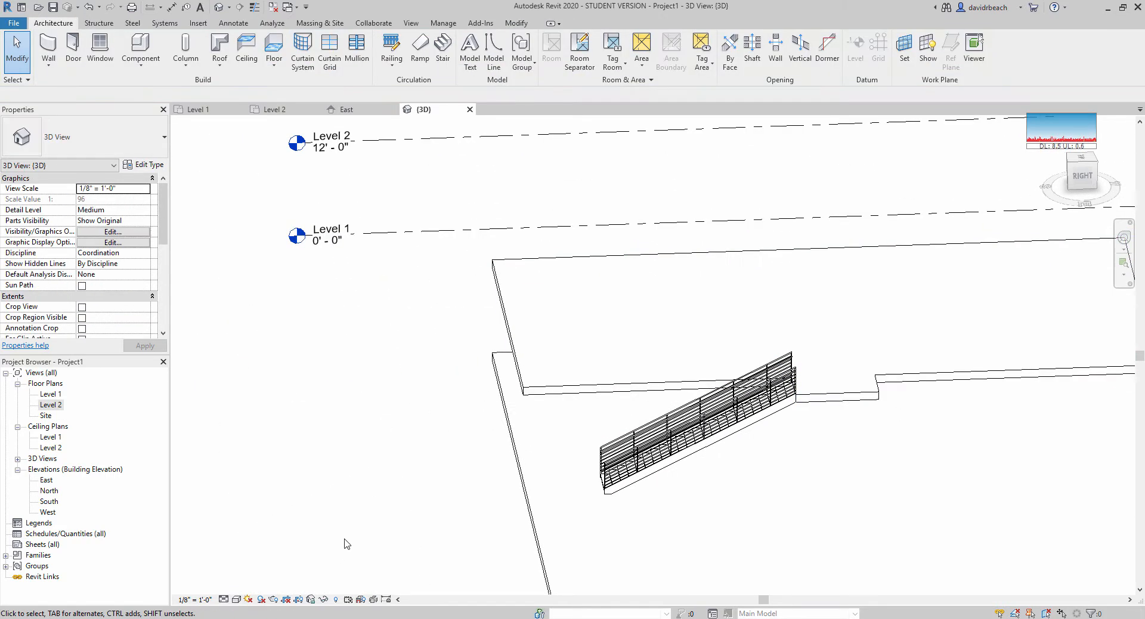
pyautogui.keyDown('shift'); pyautogui.moveTo(346, 542); pyautogui.dragTo(531, 547, button='middle'); pyautogui.keyUp('shift')
pyautogui.scroll(3, 531, 547)
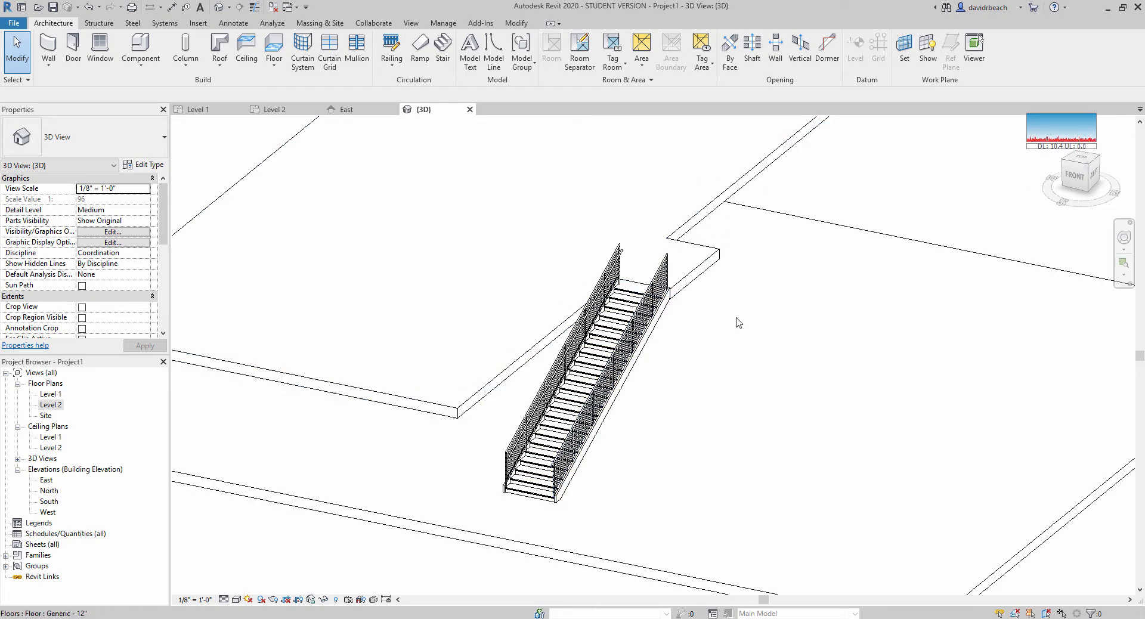
pyautogui.scroll(-2, 750, 336)
pyautogui.moveTo(750, 336); pyautogui.dragTo(739, 388, button='middle')
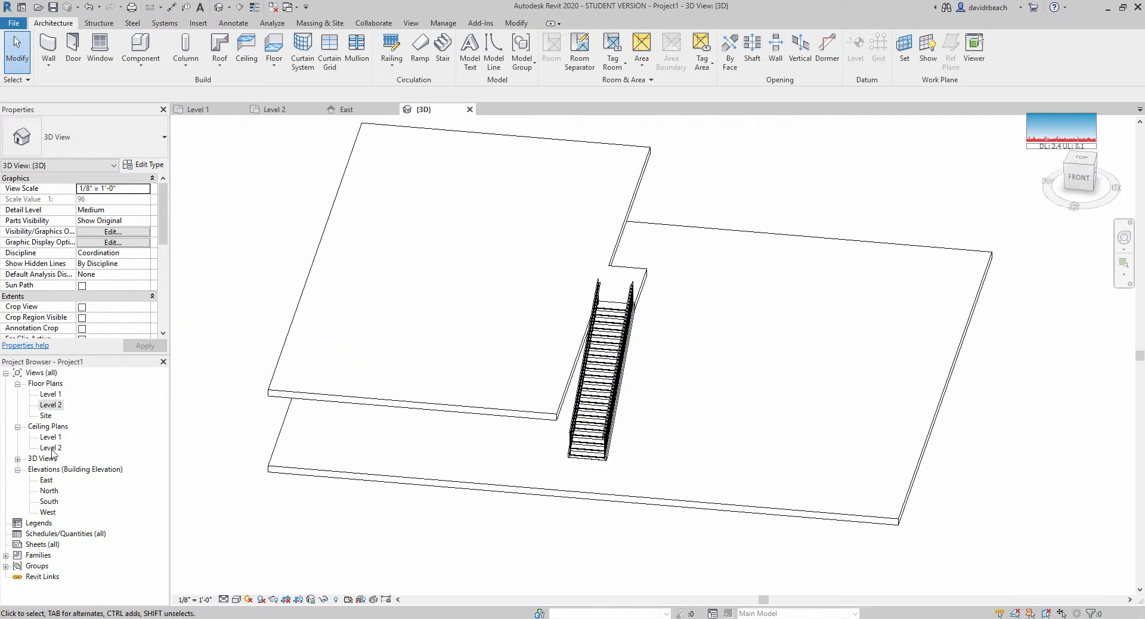
# Step: Open the Level 2 floor plan at the stair's upper end and start a railing path sketch with the Guardrail - Pipe type
pyautogui.doubleClick(51, 405)
pyautogui.scroll(4, 537, 353)
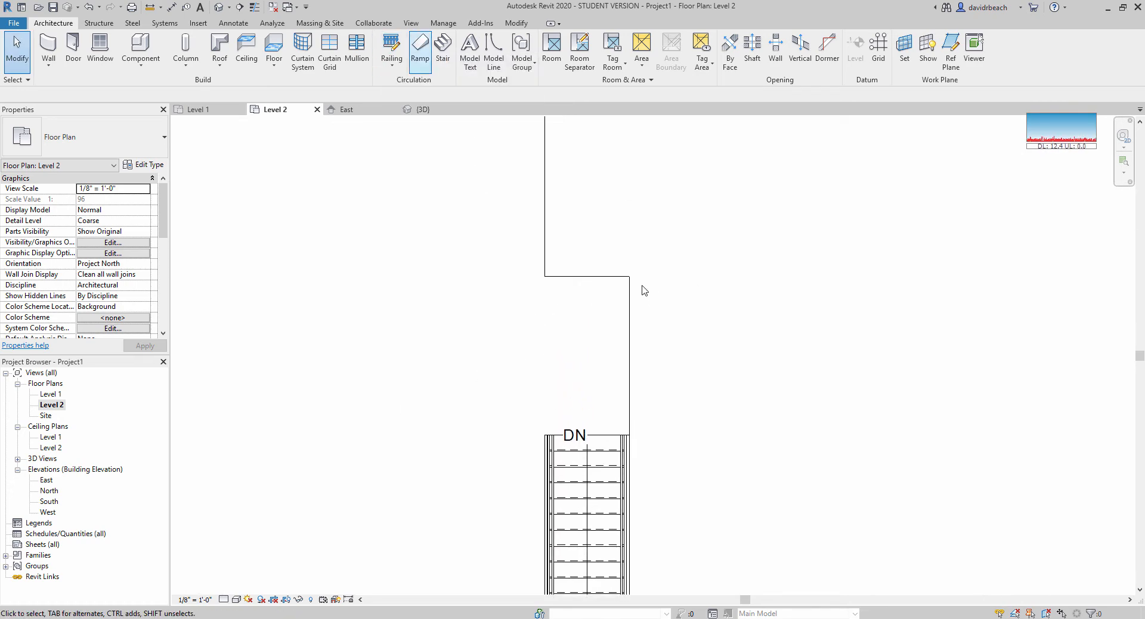
pyautogui.scroll(4, 606, 386)
pyautogui.scroll(2, 606, 417)
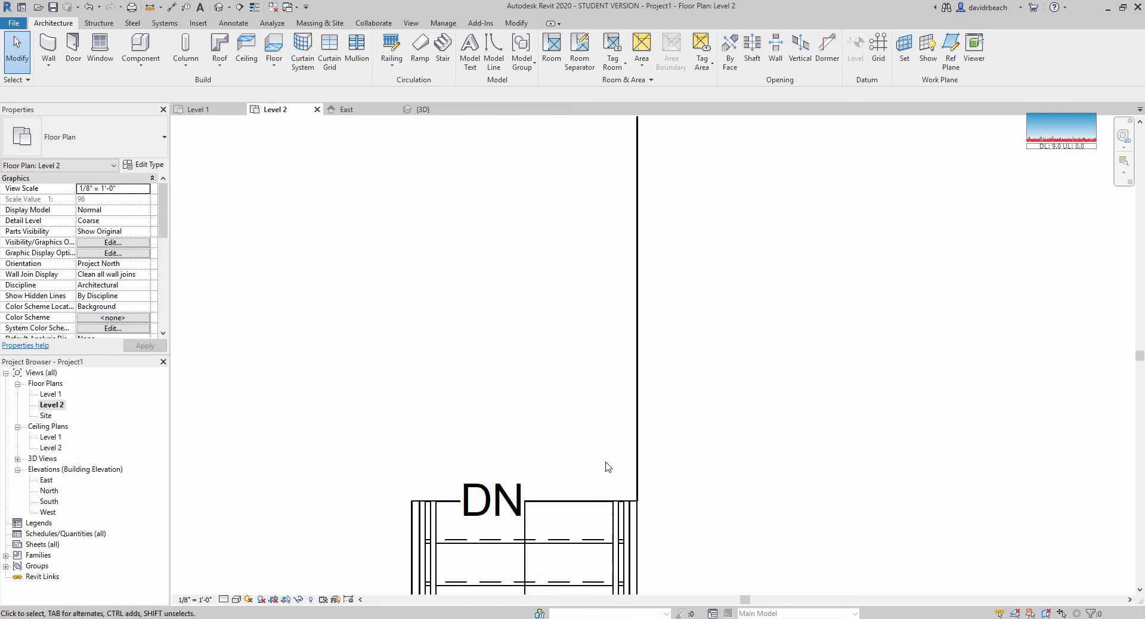
pyautogui.scroll(-2, 606, 465)
pyautogui.click(392, 47)
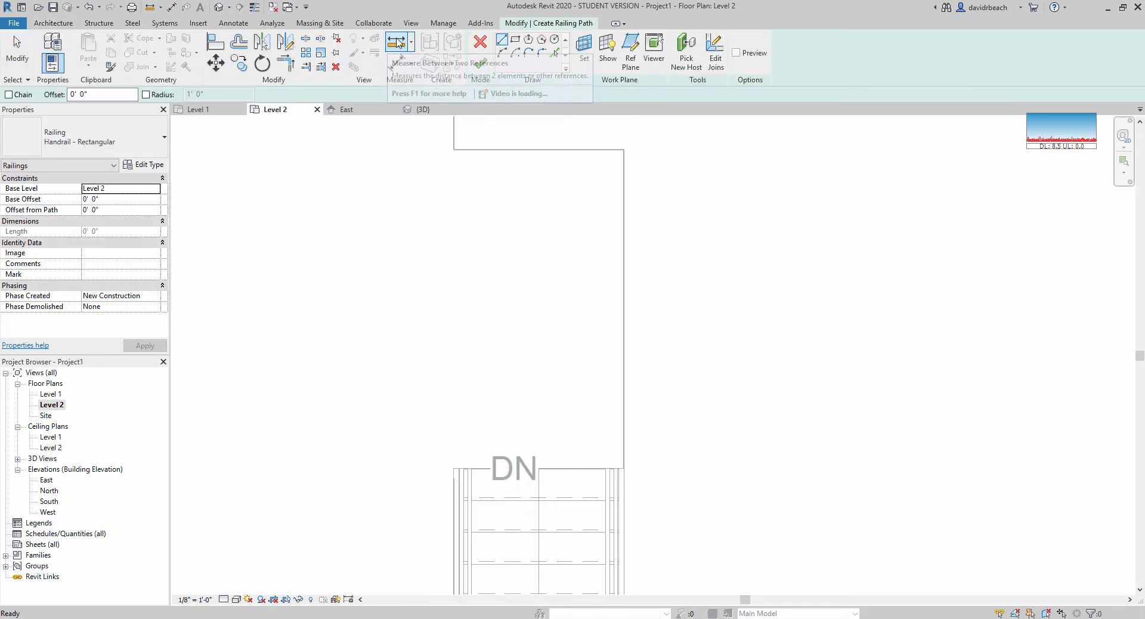
pyautogui.click(108, 141)
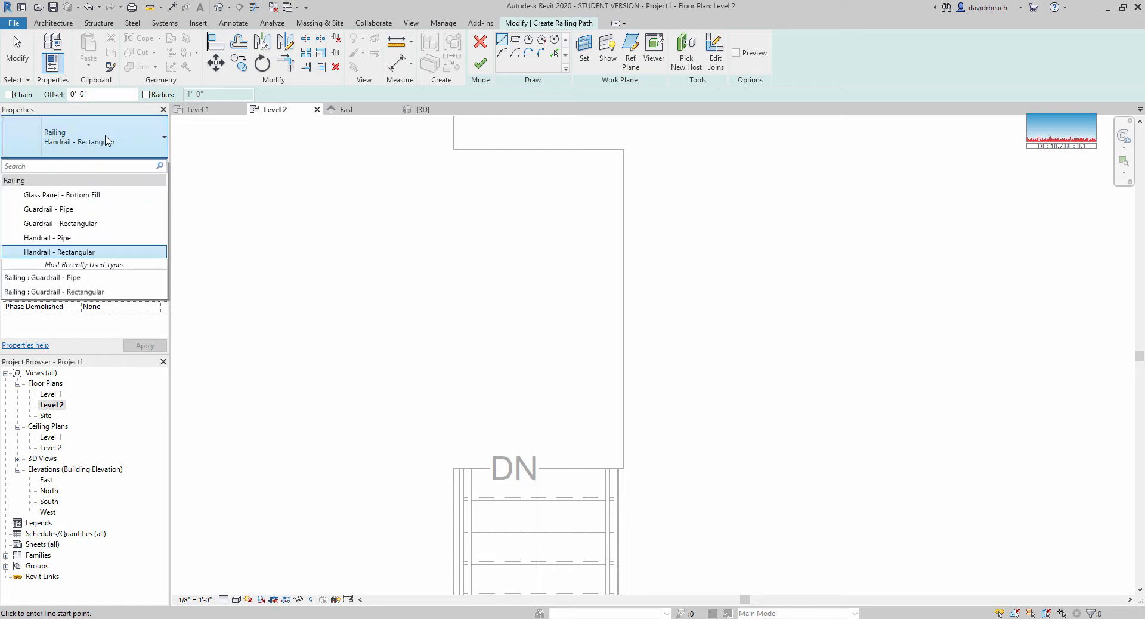
pyautogui.click(88, 210)
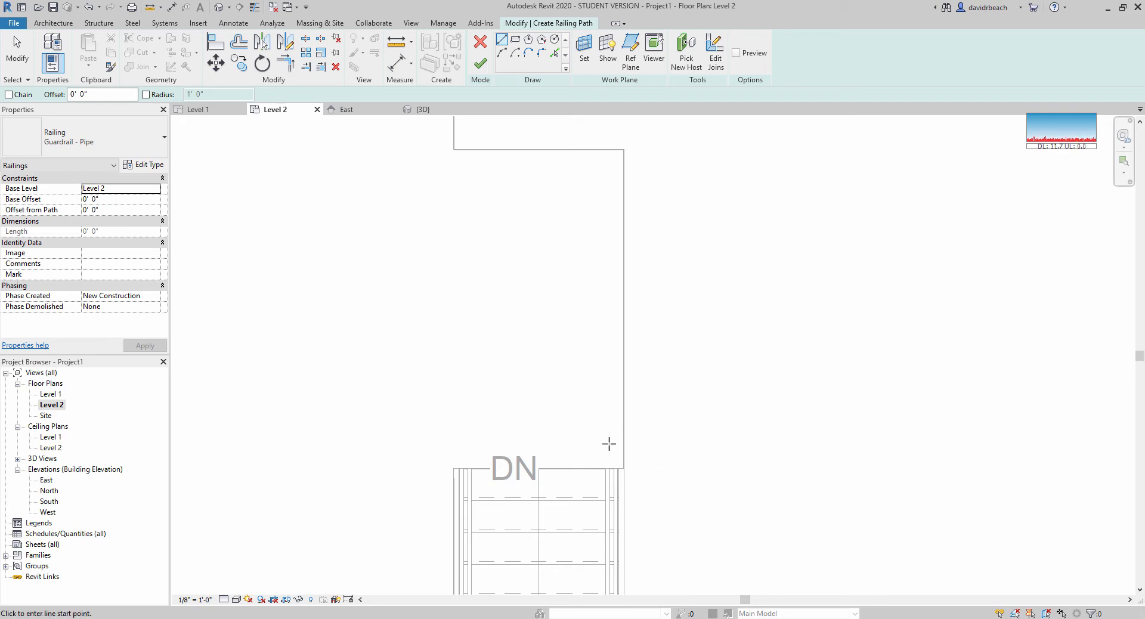
# Step: Draw a vertical railing path line about 9' 6" long from the stair's outer railing along the floor projection's outer edge
pyautogui.click(614, 467)
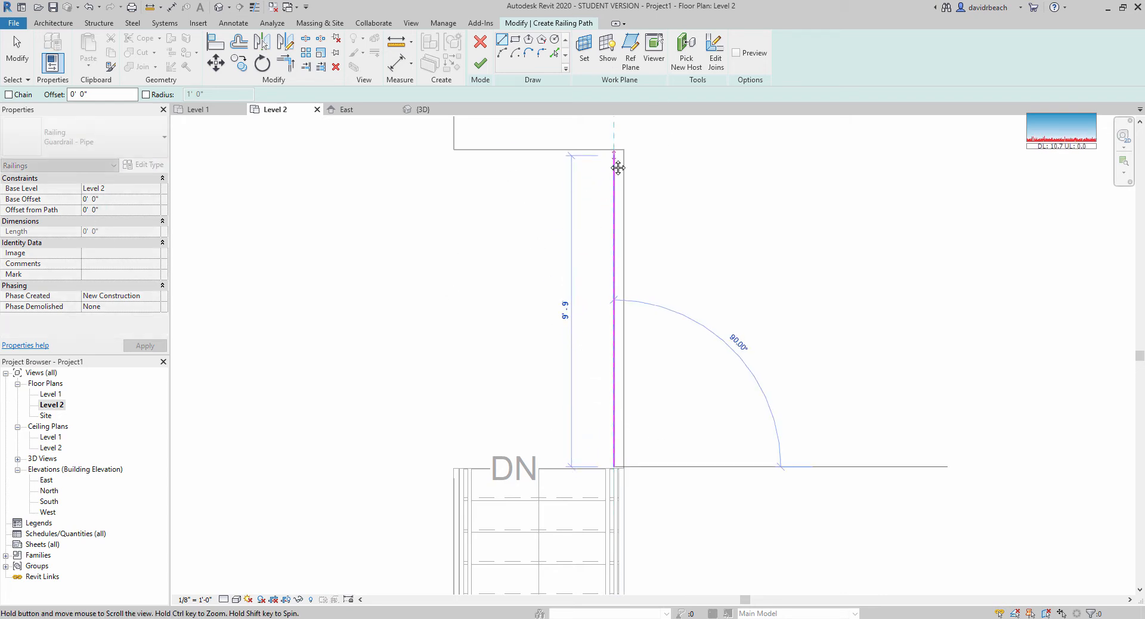
pyautogui.moveTo(618, 168); pyautogui.dragTo(617, 190, button='middle')
pyautogui.scroll(1, 614, 182)
pyautogui.click(614, 187)
pyautogui.moveTo(455, 206); pyautogui.dragTo(646, 246, button='middle')
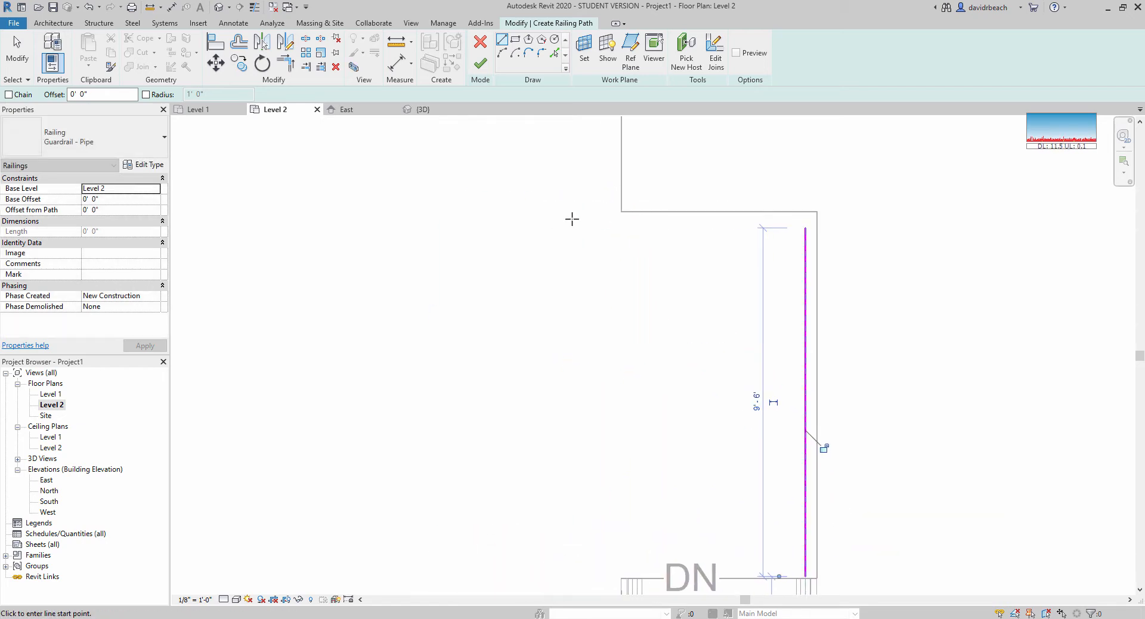
# Step: Draw a second vertical railing path line just inside the floor's long edge, from the projection to the floor's far end
pyautogui.click(615, 223)
pyautogui.scroll(-3, 617, 151)
pyautogui.moveTo(617, 151); pyautogui.dragTo(611, 363, button='middle')
pyautogui.scroll(-4, 608, 232)
pyautogui.moveTo(608, 231); pyautogui.dragTo(601, 393, button='middle')
pyautogui.scroll(-1, 616, 209)
pyautogui.moveTo(616, 210); pyautogui.dragTo(597, 363, button='middle')
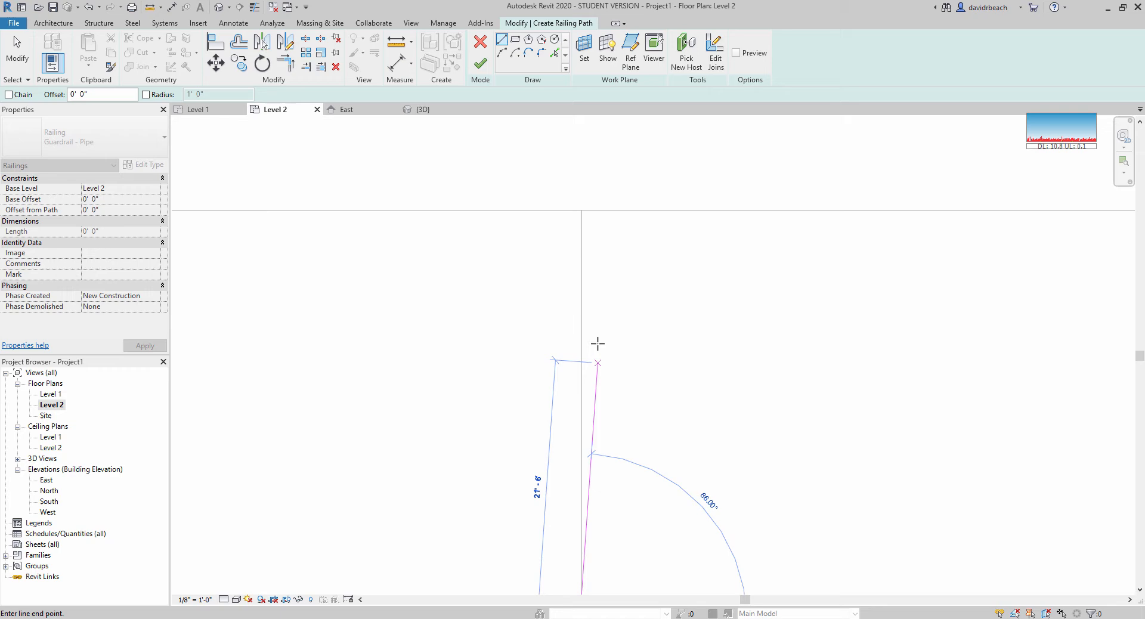
pyautogui.click(576, 212)
pyautogui.press('Escape')
pyautogui.press('Escape')
# Step: Extend the upper end of the long railing path line to the floor's far edge
pyautogui.scroll(2, 630, 261)
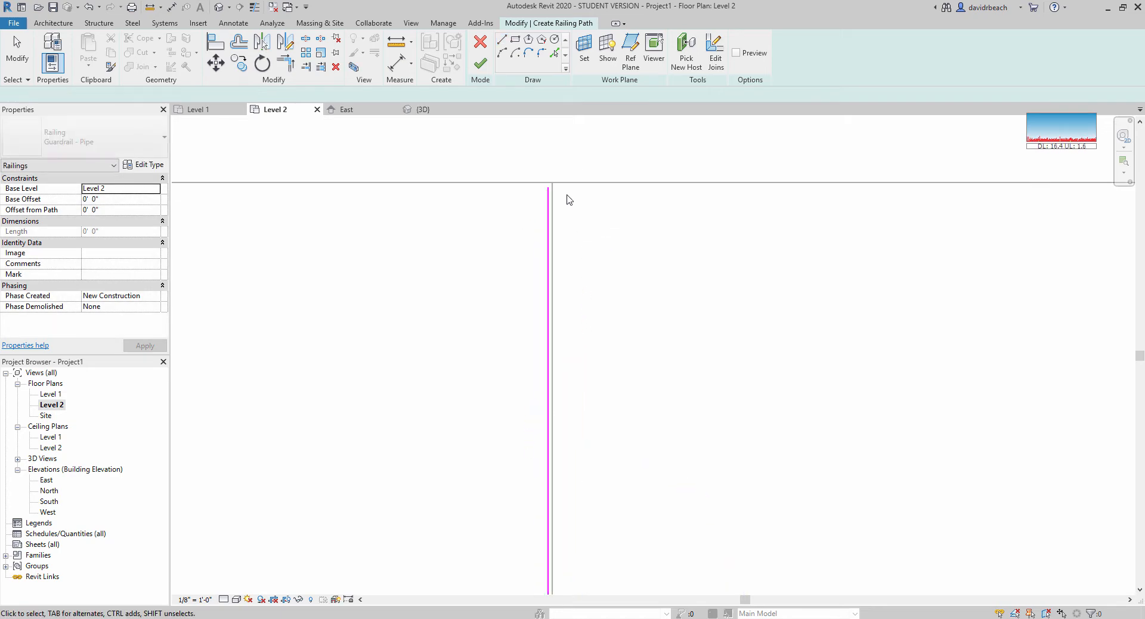
pyautogui.click(548, 198)
pyautogui.scroll(2, 548, 172)
pyautogui.moveTo(549, 204); pyautogui.dragTo(549, 194)
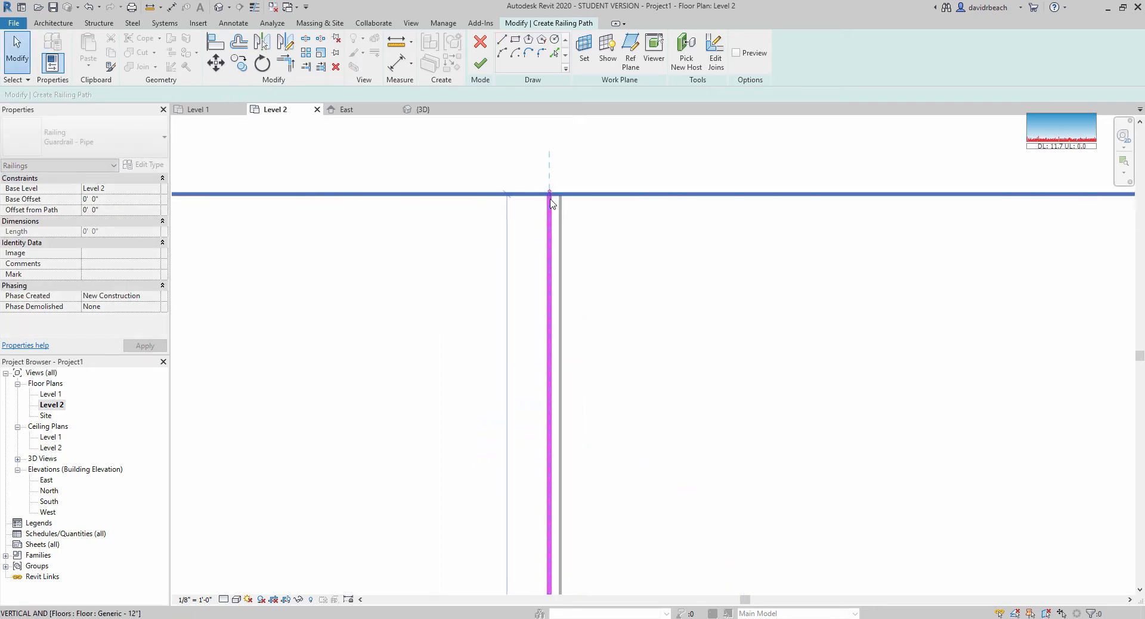
pyautogui.click(678, 361)
# Step: Connect the two railing path lines with a horizontal segment along the projection's edge and trim the open corner
pyautogui.scroll(-5, 678, 360)
pyautogui.moveTo(678, 360); pyautogui.dragTo(624, 65, button='middle')
pyautogui.moveTo(629, 477); pyautogui.dragTo(614, 259, button='middle')
pyautogui.scroll(3, 568, 355)
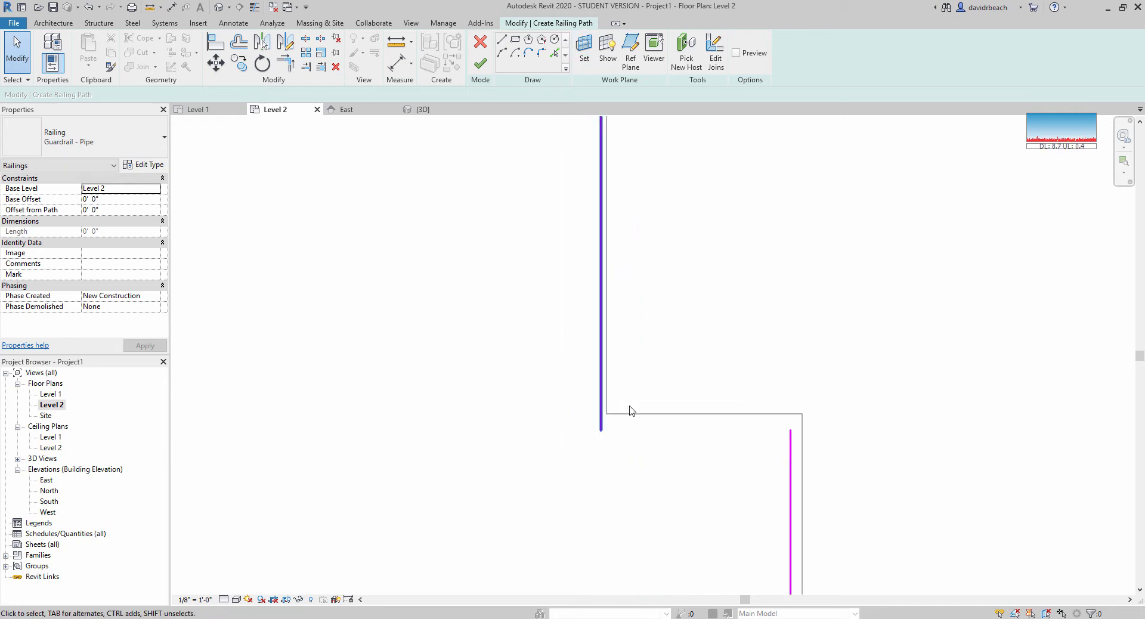
pyautogui.moveTo(624, 424); pyautogui.dragTo(618, 423, button='middle')
pyautogui.scroll(1, 618, 425)
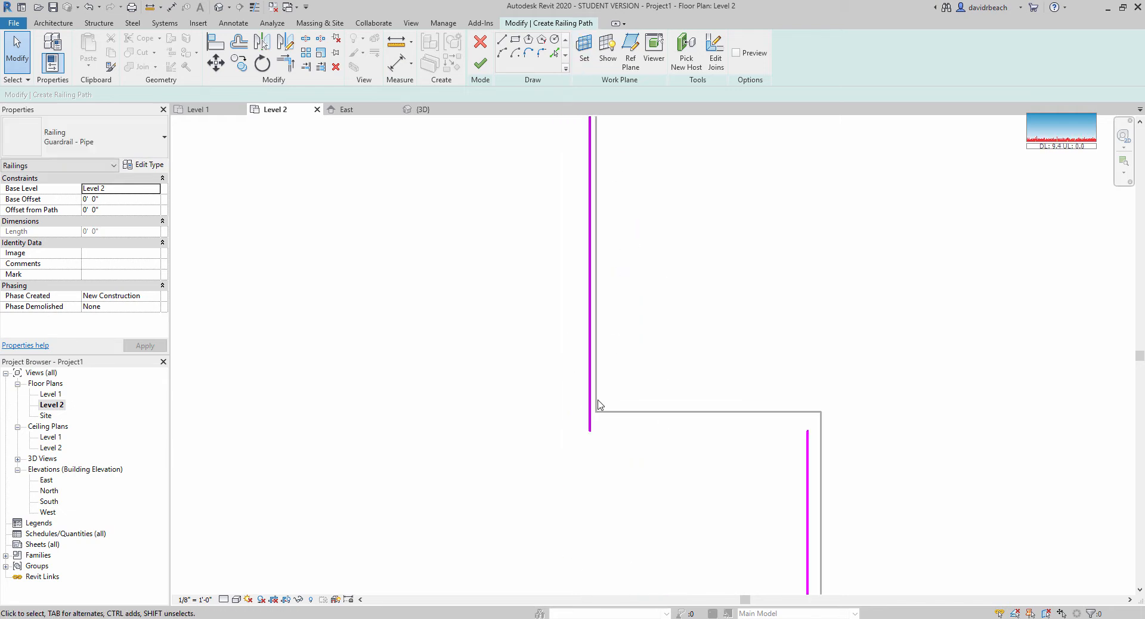
pyautogui.click(503, 40)
pyautogui.click(809, 430)
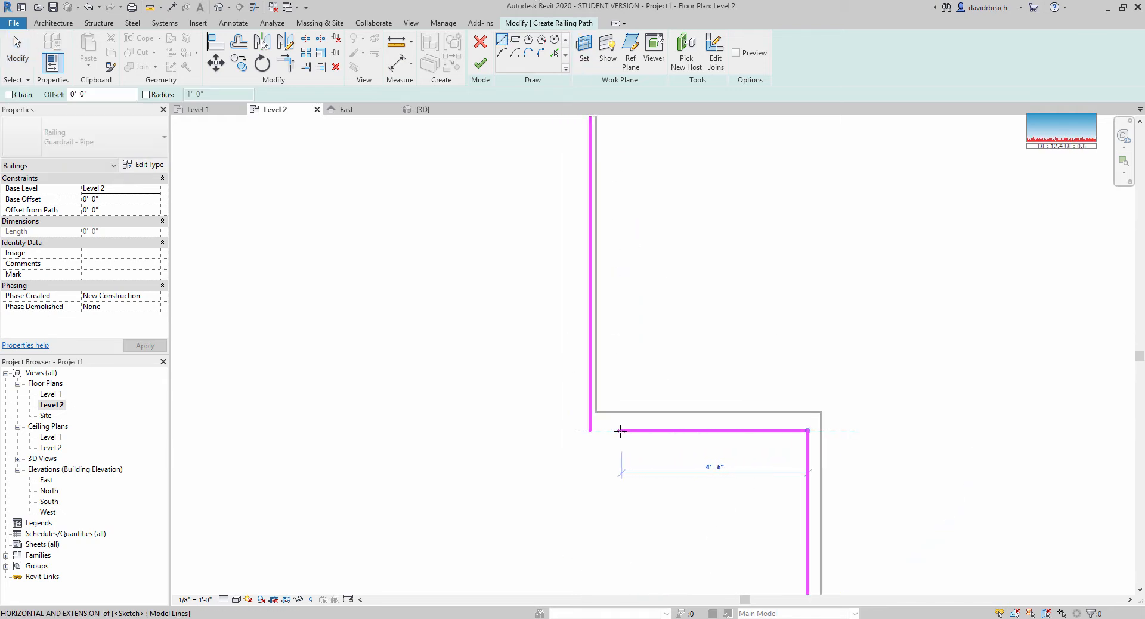
pyautogui.click(620, 432)
pyautogui.press('t')
pyautogui.press('r')
pyautogui.click(628, 434)
pyautogui.click(590, 405)
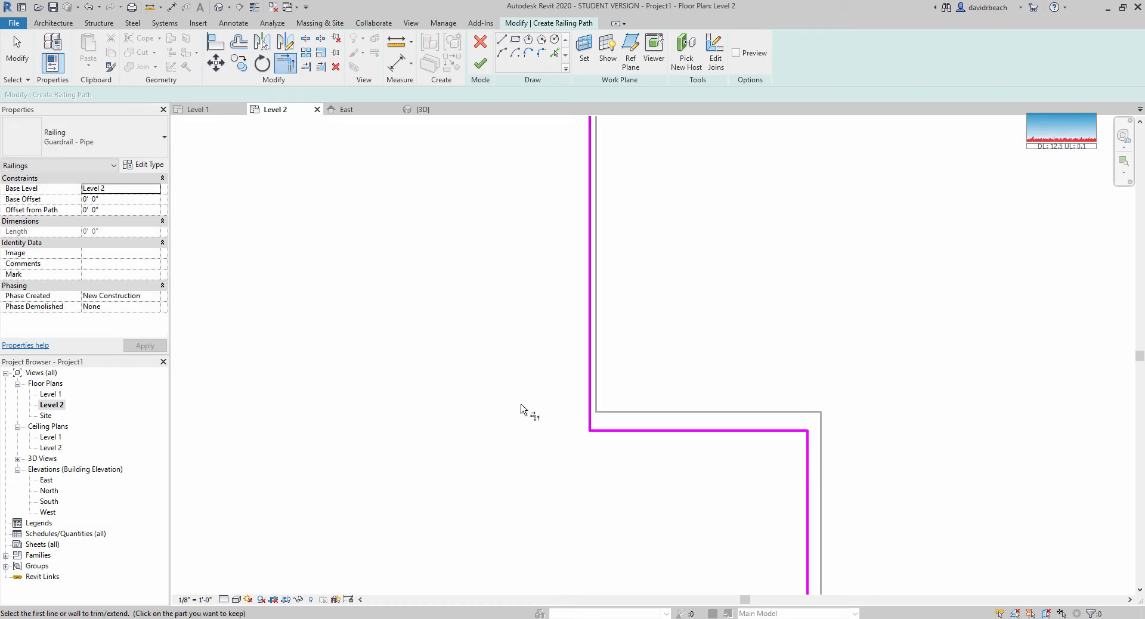
pyautogui.press('Escape')
pyautogui.press('Escape')
# Step: Nudge the long railing path line further inward from the floor edge and finish the railing sketch
pyautogui.click(582, 388)
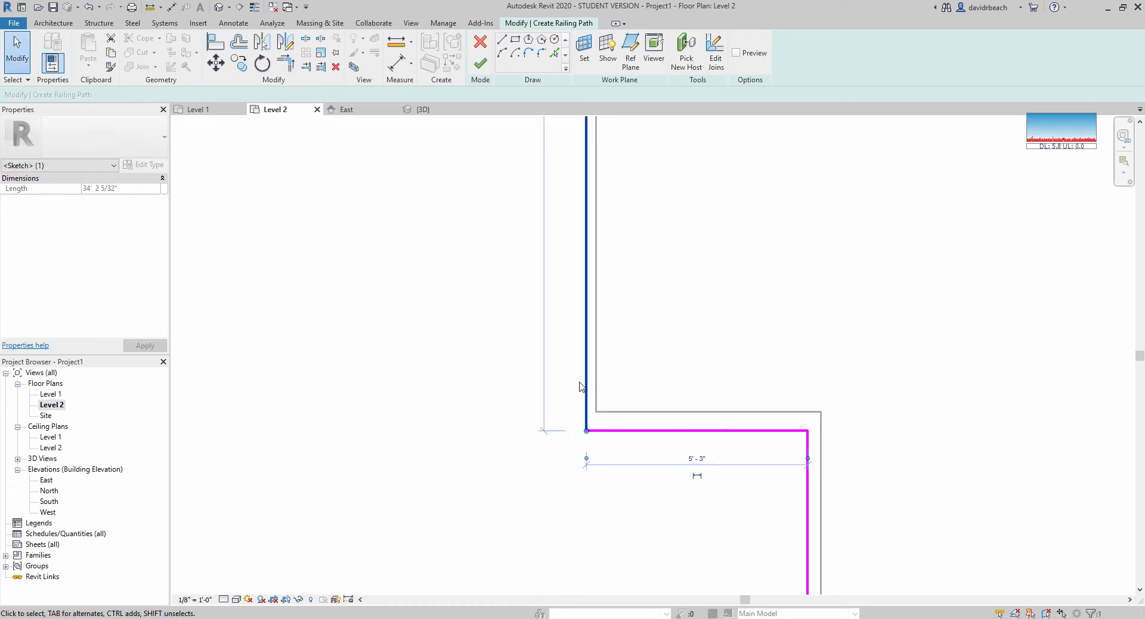
pyautogui.press('Left')
pyautogui.press('Left')
pyautogui.press('Left')
pyautogui.click(708, 346)
pyautogui.scroll(-5, 704, 362)
pyautogui.moveTo(675, 381); pyautogui.dragTo(567, 364, button='middle')
pyautogui.click(480, 64)
pyautogui.click(653, 444)
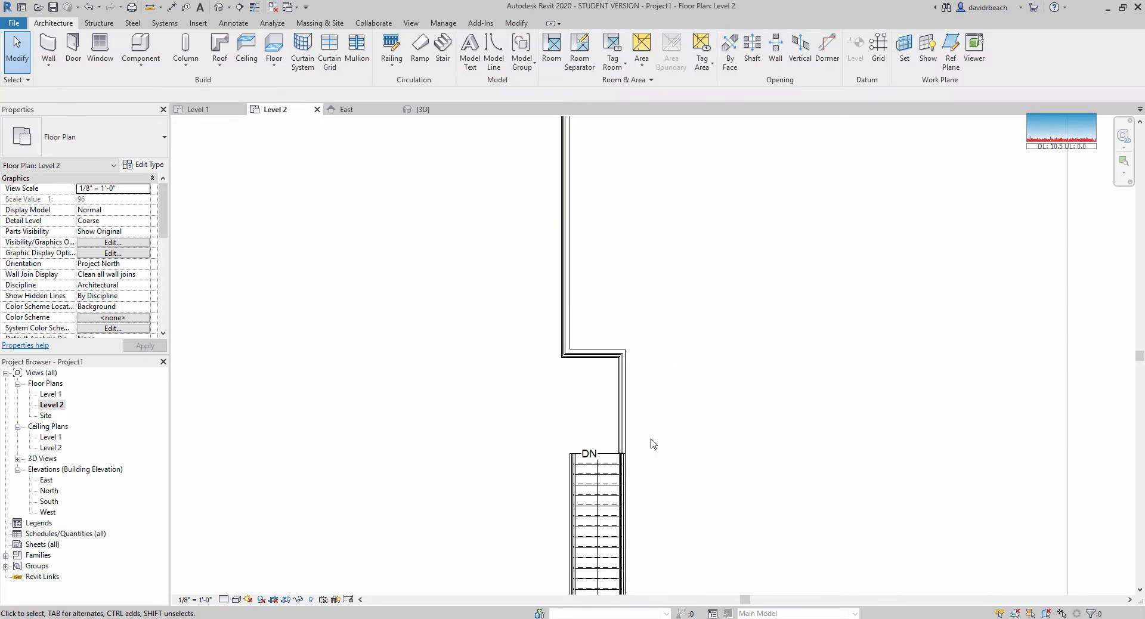
# Step: Check the alignment of the new floor railing with the stair's outer railing in the Level 2 plan
pyautogui.scroll(8, 653, 443)
pyautogui.click(638, 361)
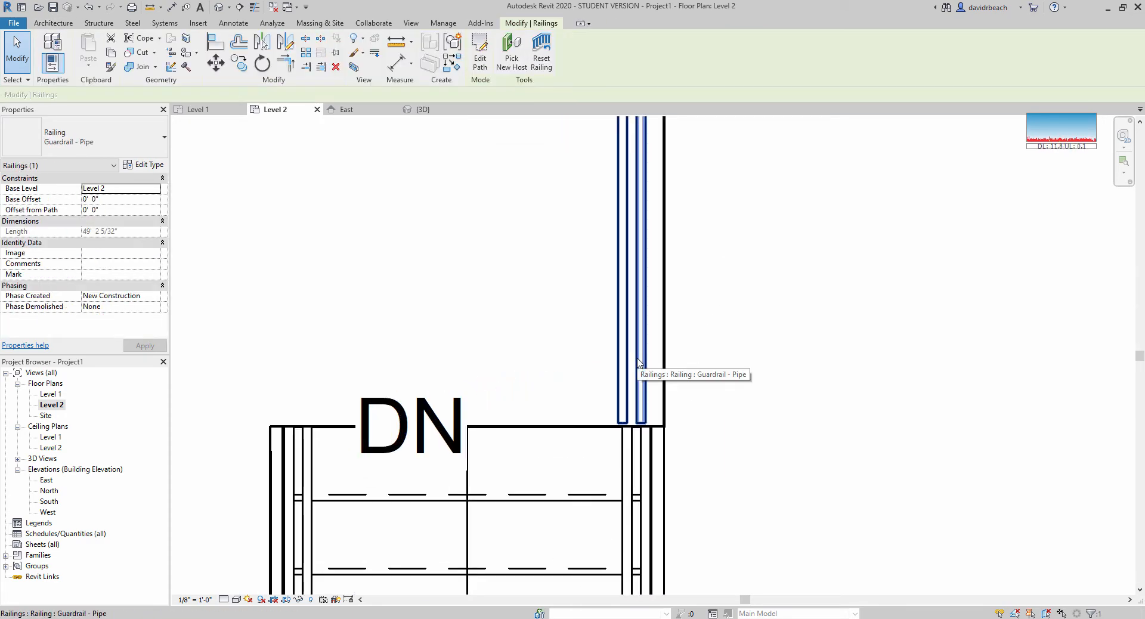
pyautogui.click(756, 358)
pyautogui.scroll(-4, 776, 375)
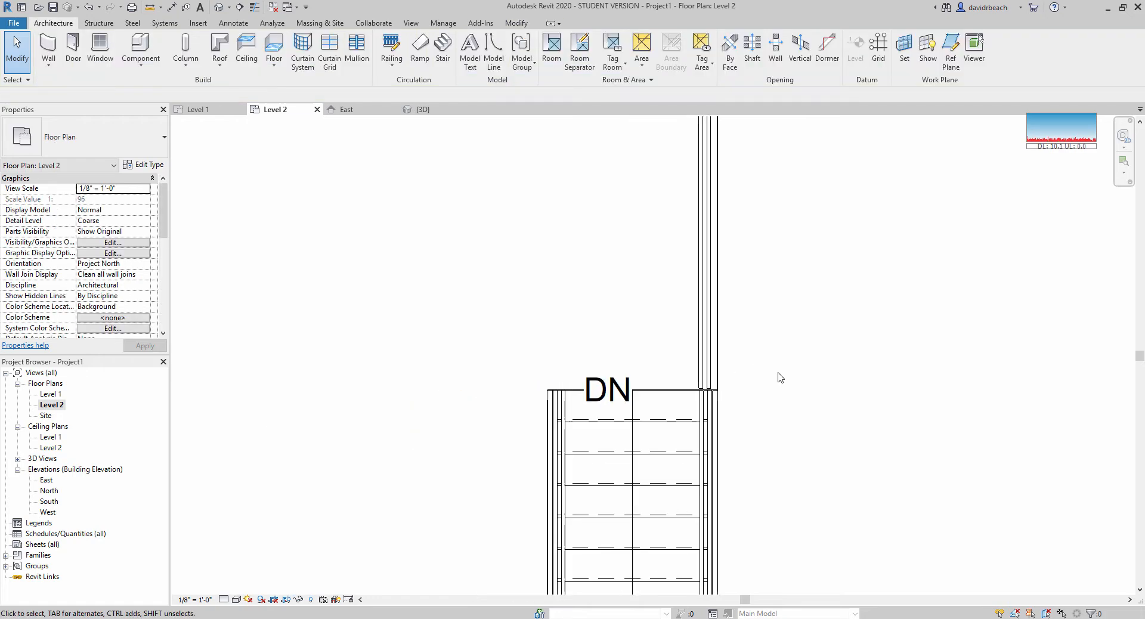
pyautogui.scroll(1, 720, 380)
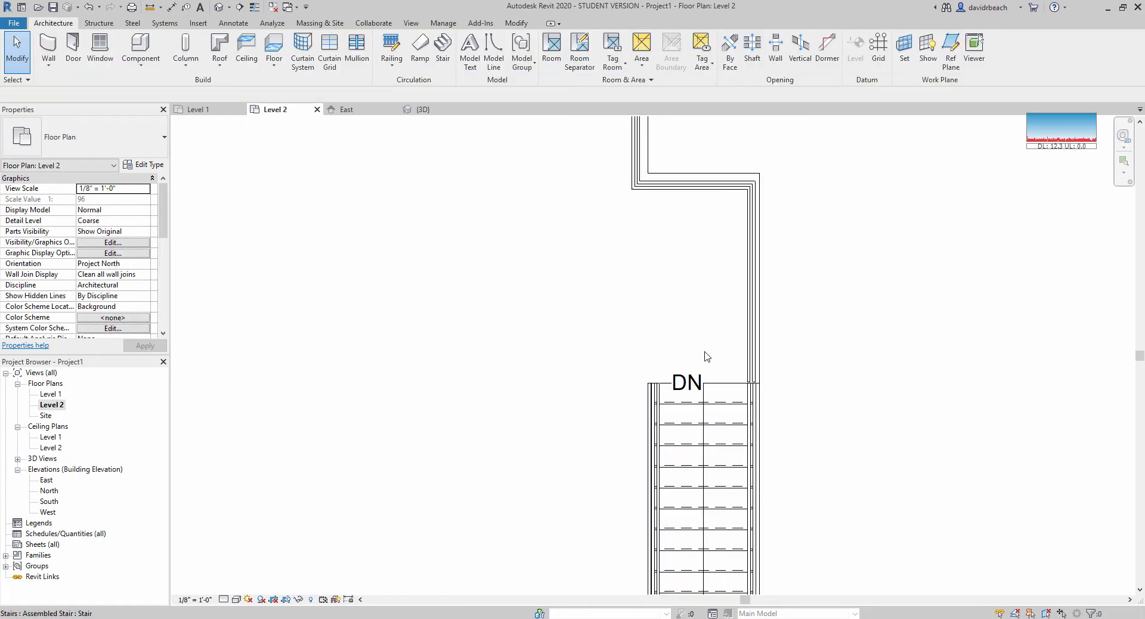
# Step: Open the 3D view and examine the new guardrail along the upper floor edge and the stair
pyautogui.click(220, 7)
pyautogui.keyDown('shift'); pyautogui.moveTo(429, 174); pyautogui.dragTo(751, 365, button='middle'); pyautogui.keyUp('shift')
pyautogui.scroll(2, 680, 344)
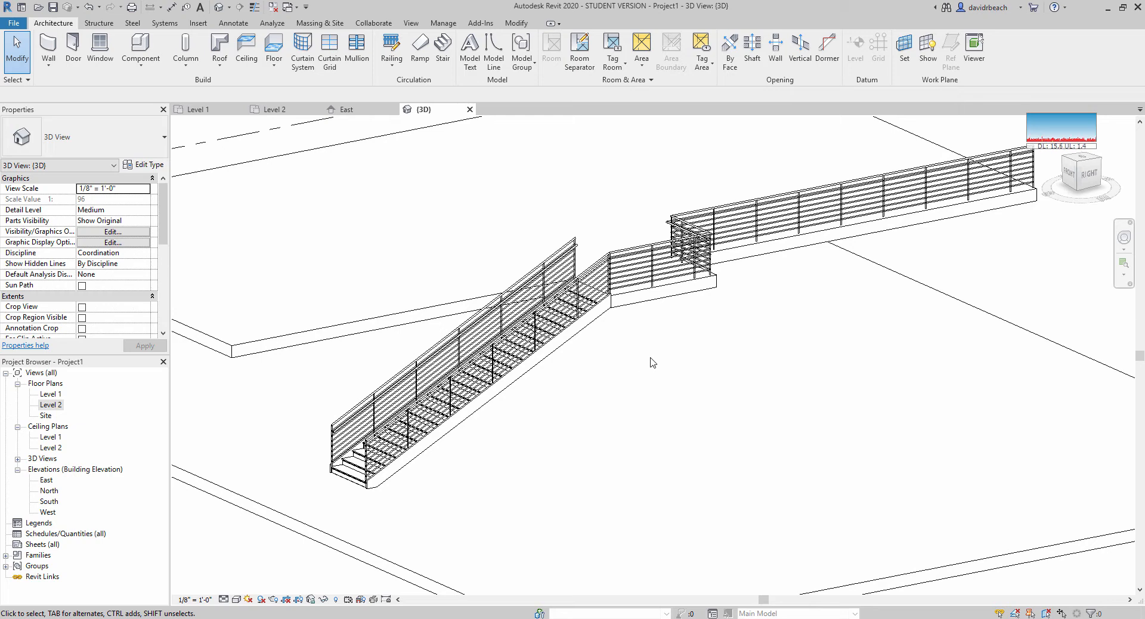
pyautogui.moveTo(776, 371); pyautogui.dragTo(763, 395, button='middle')
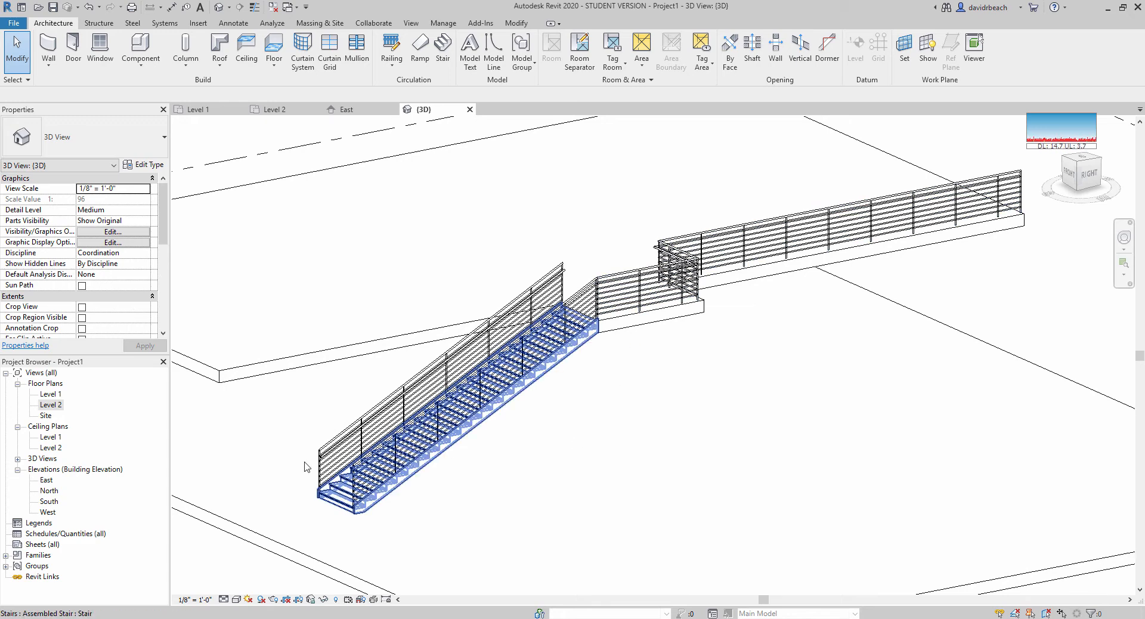
# Step: On the Level 1 plan, start a new 6 12 stair beside the existing one and draw a horizontal 11' 0" run of 12 risers
pyautogui.doubleClick(48, 394)
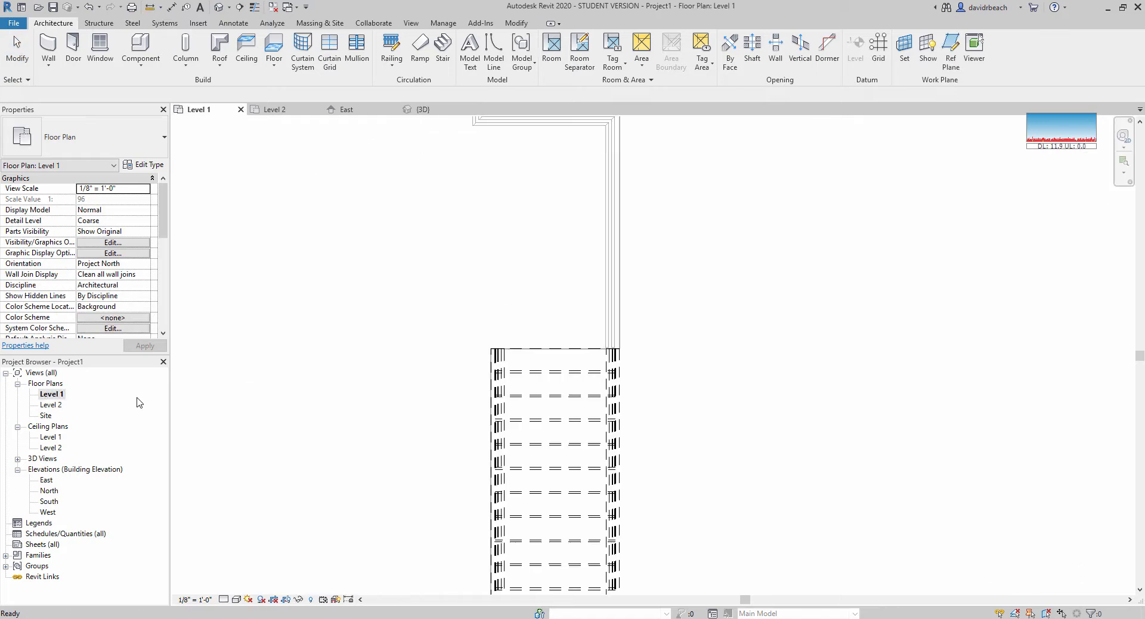
pyautogui.click(650, 363)
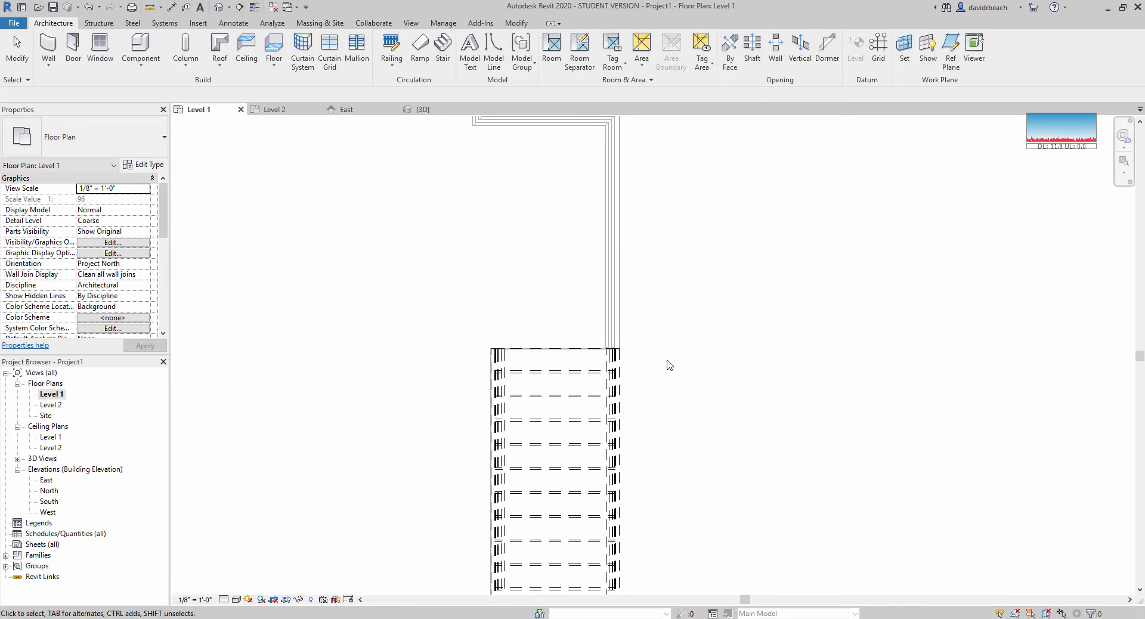
pyautogui.scroll(-2, 609, 428)
pyautogui.scroll(1, 661, 353)
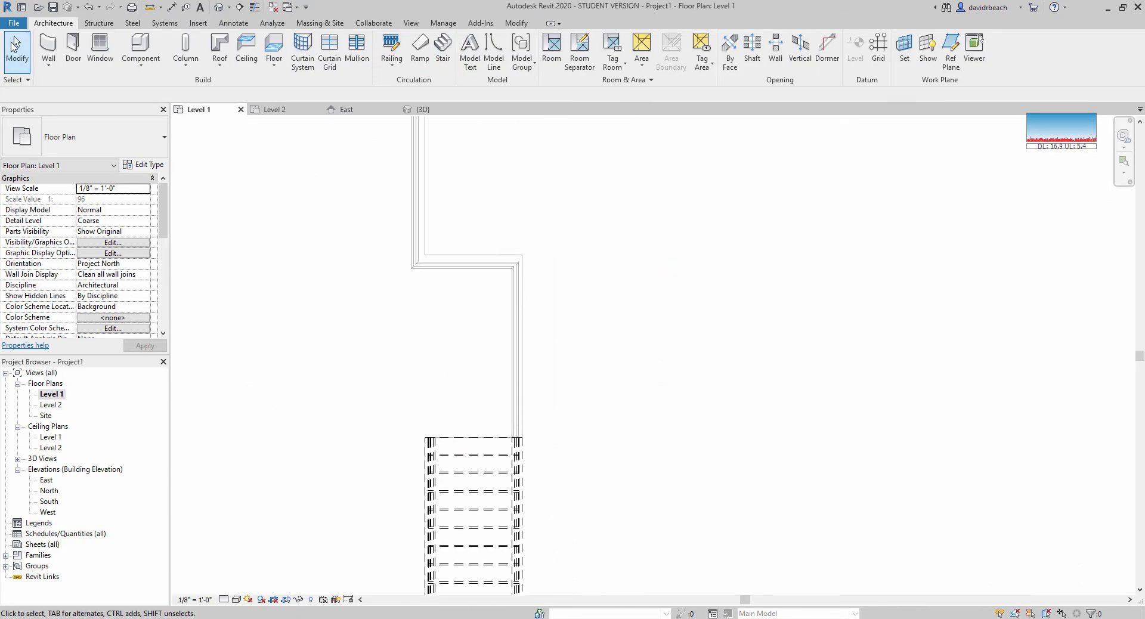
pyautogui.click(443, 48)
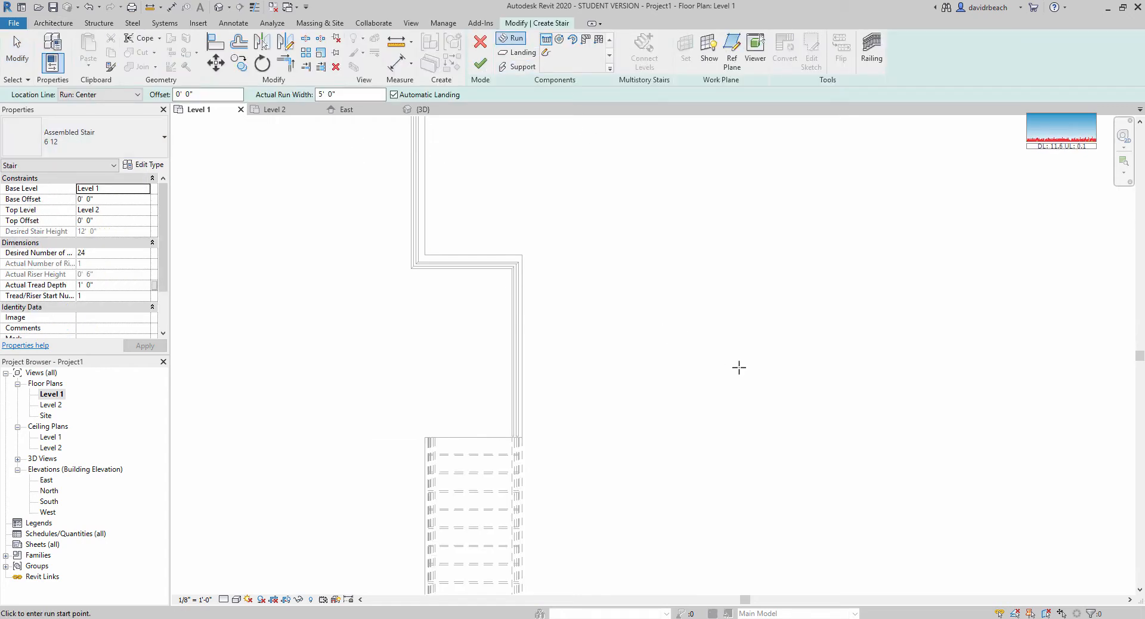
pyautogui.scroll(1, 619, 404)
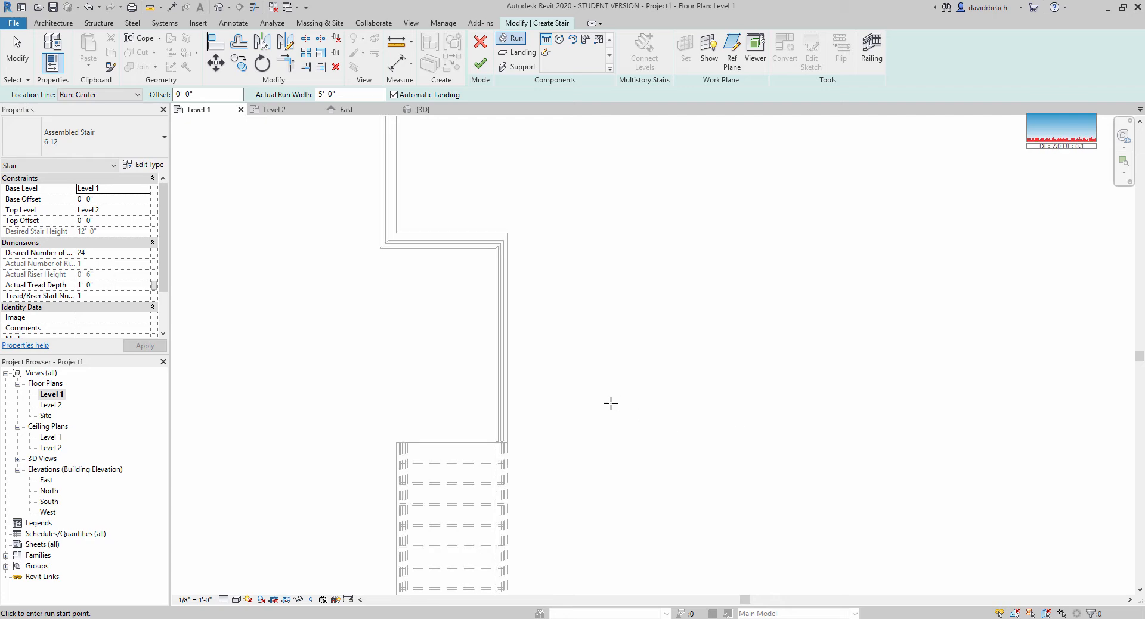
pyautogui.click(577, 402)
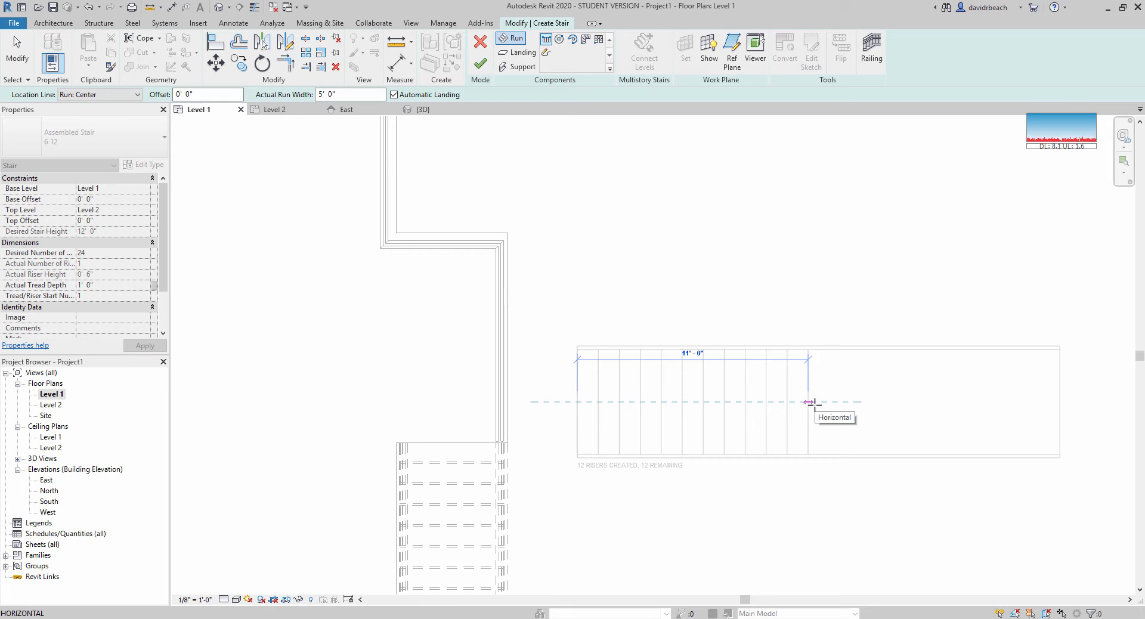
pyautogui.click(814, 403)
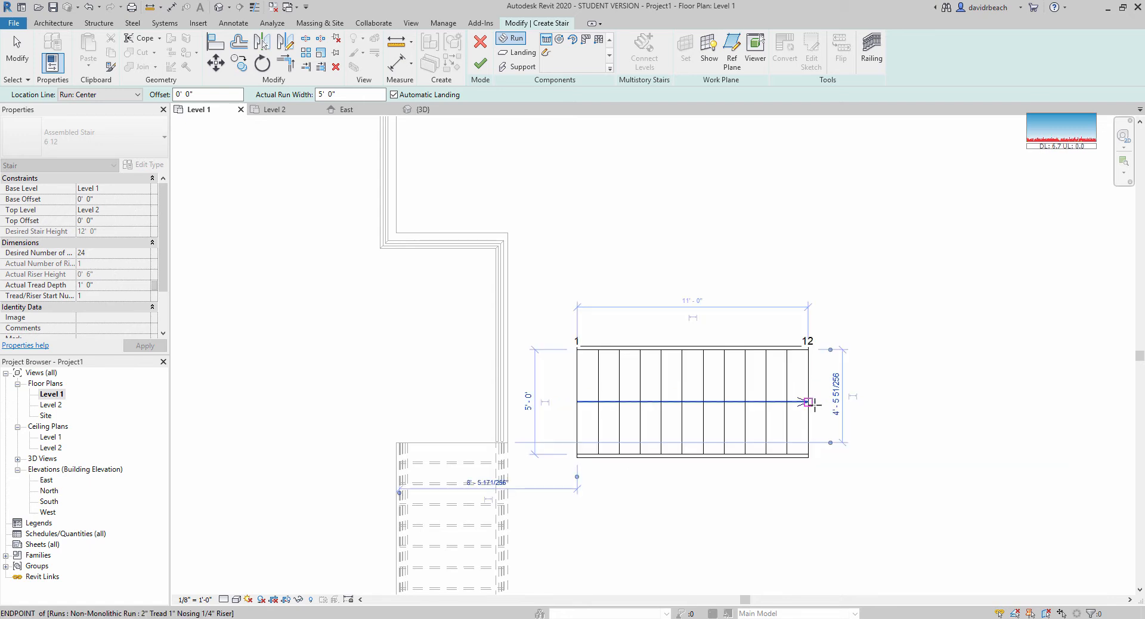
# Step: Draw a second 12-riser run parallel to the first and in the opposite direction, with an automatic landing, and finish the stair
pyautogui.click(807, 265)
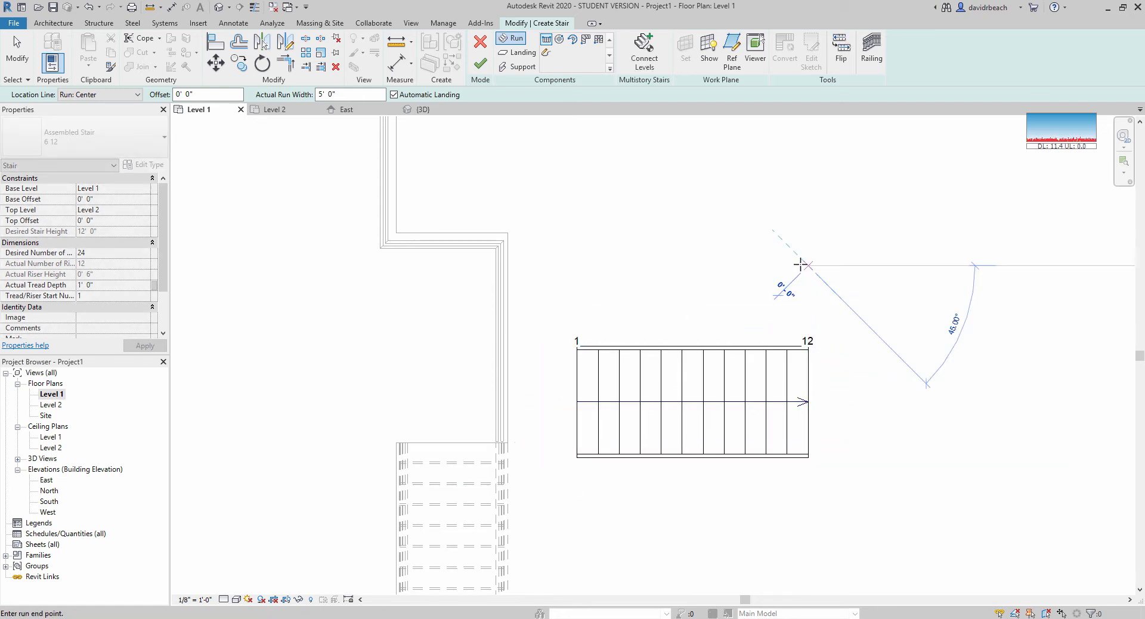
pyautogui.click(561, 264)
pyautogui.press('Escape')
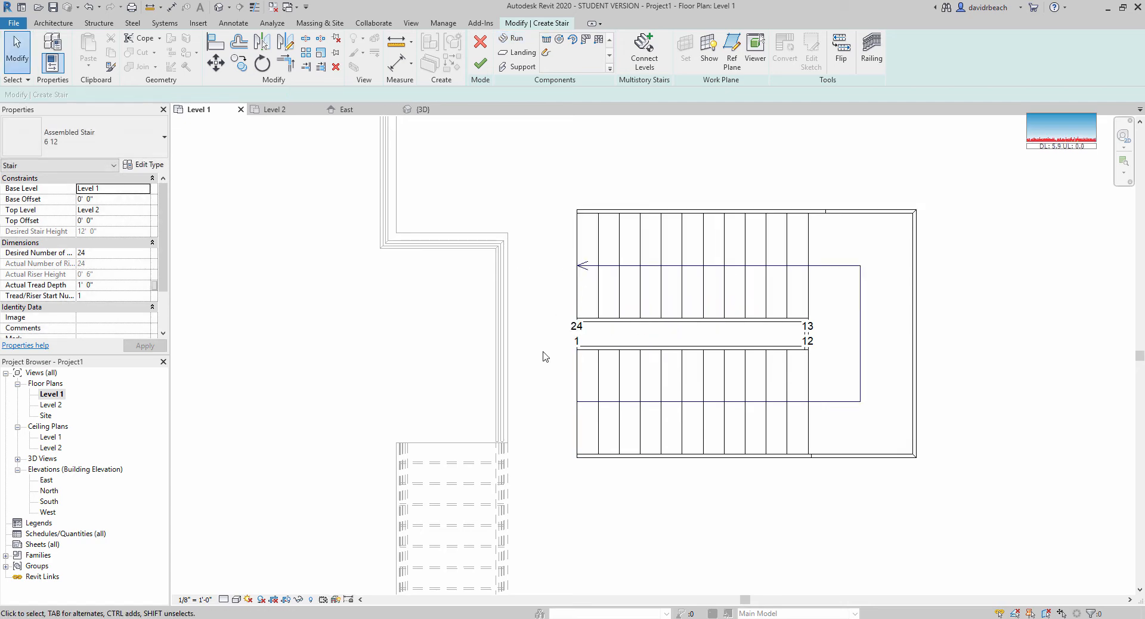
pyautogui.scroll(-2, 545, 358)
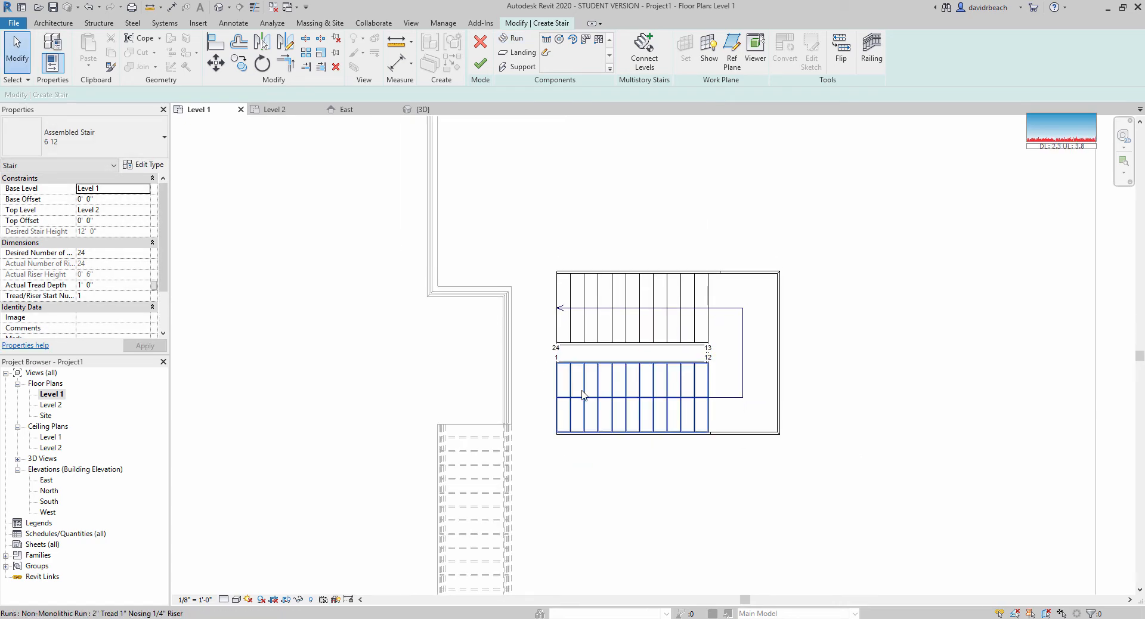
pyautogui.click(480, 66)
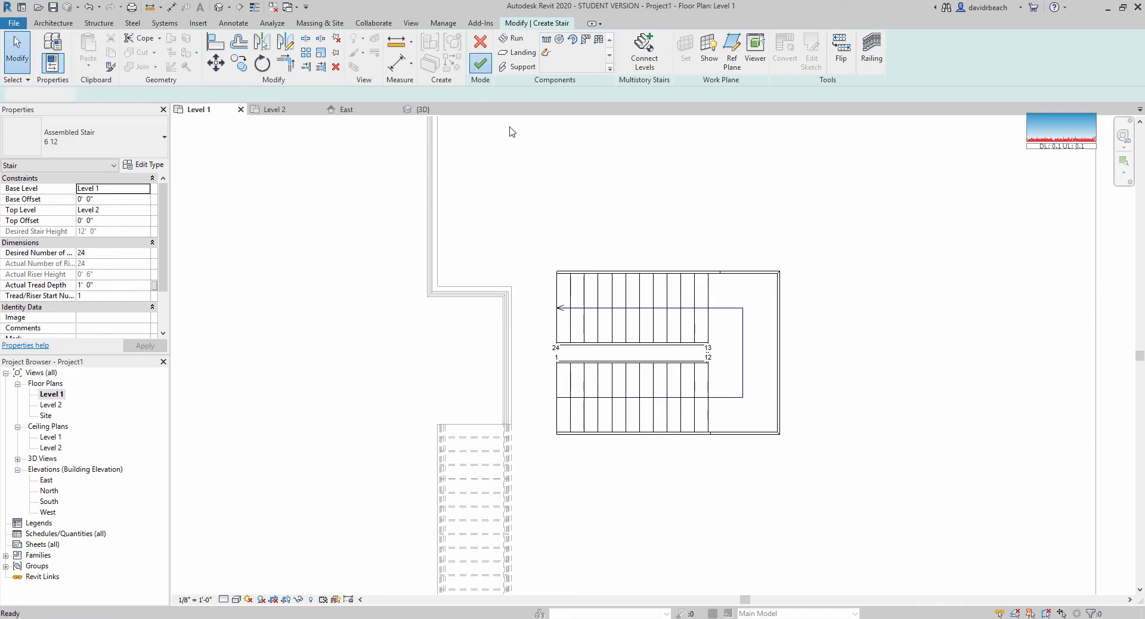
# Step: In the 3D view, delete the pipe guardrail running along the upper floor edge
pyautogui.click(242, 6)
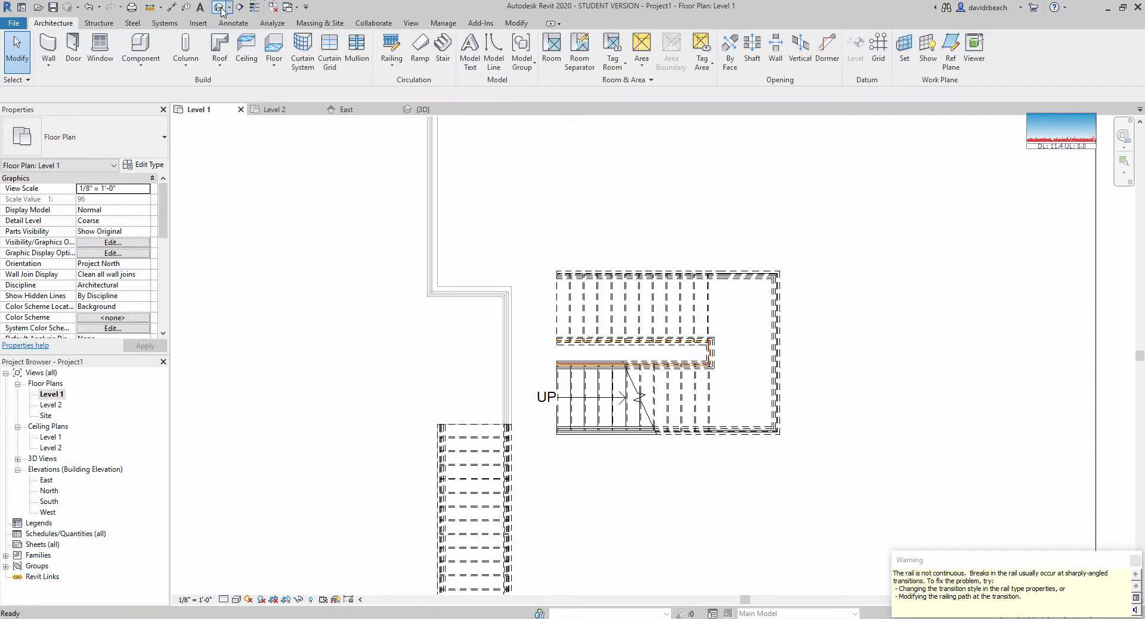
pyautogui.scroll(4, 808, 319)
pyautogui.scroll(-4, 871, 330)
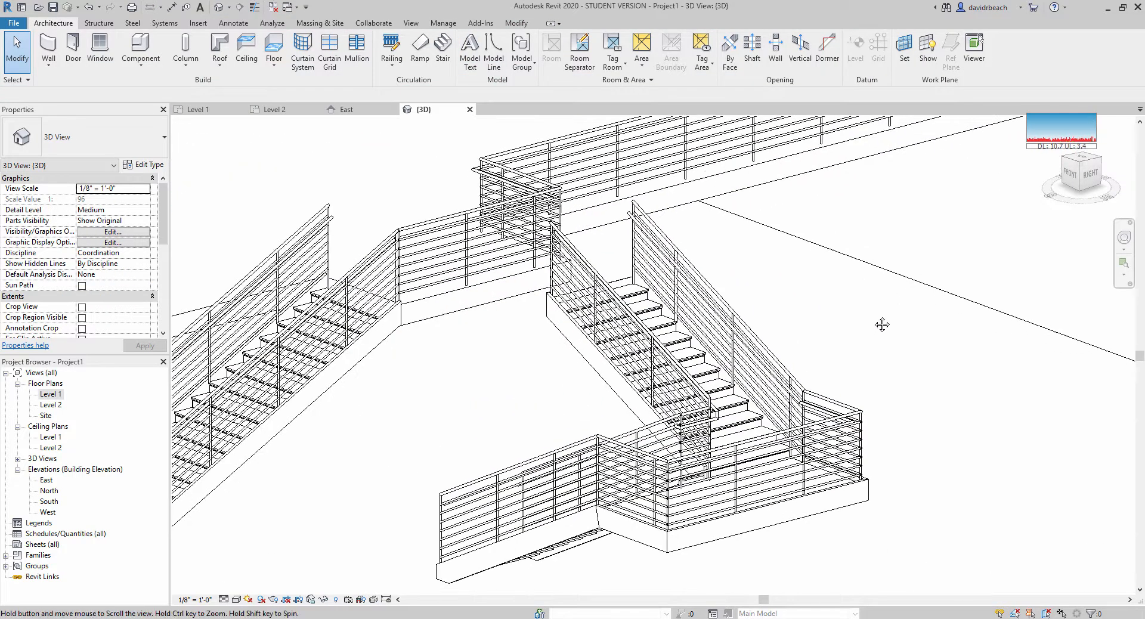
pyautogui.click(614, 226)
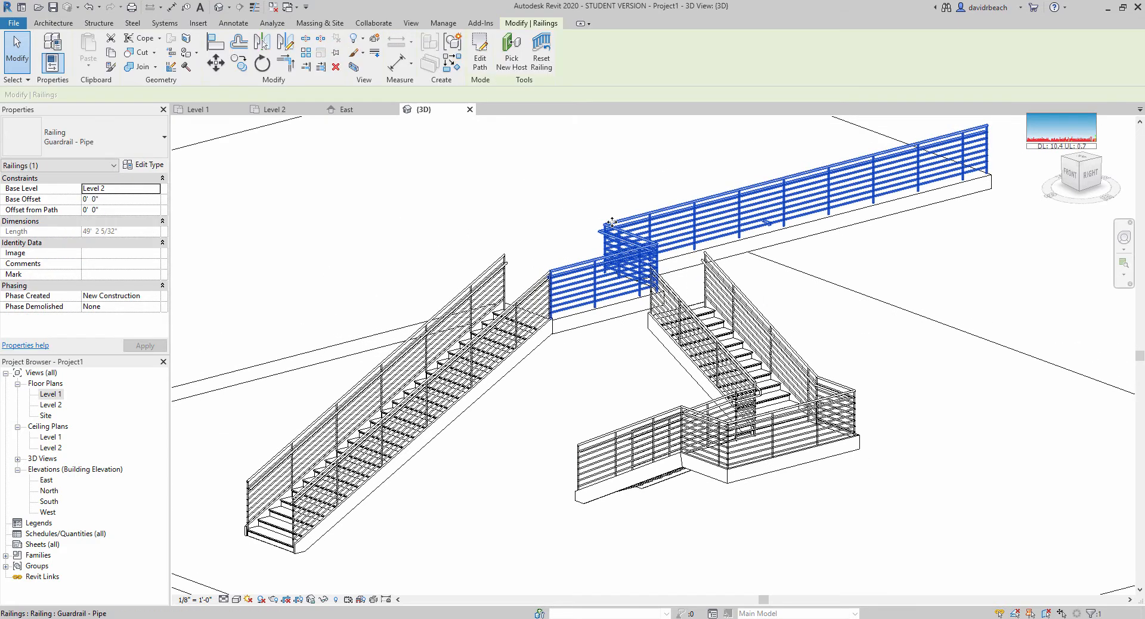
pyautogui.press('Delete')
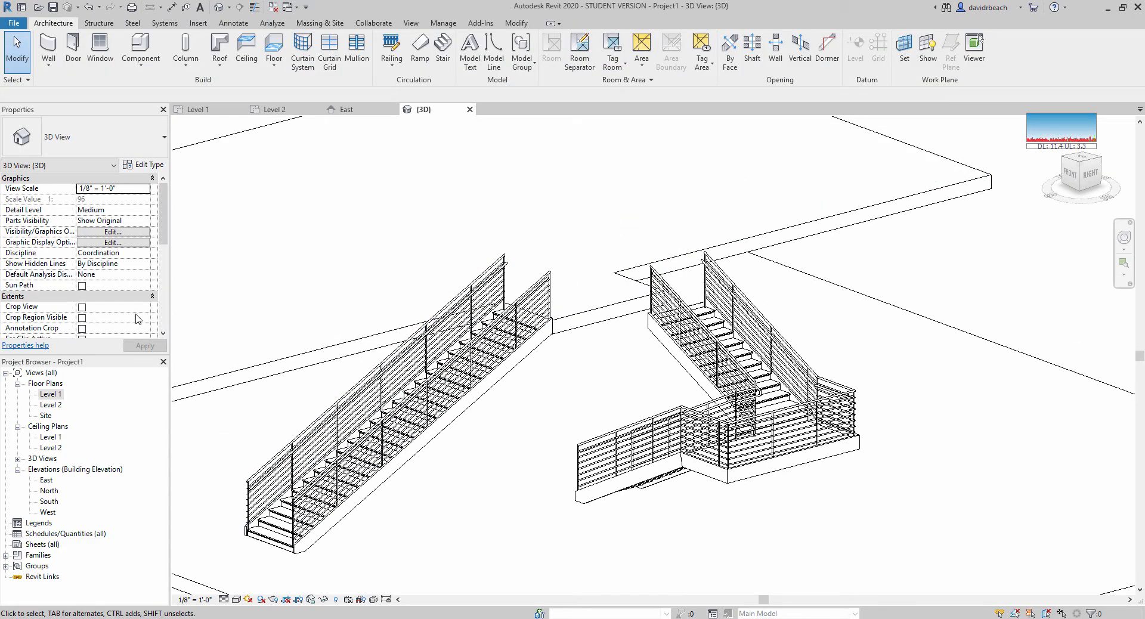
# Step: On the Level 2 plan, move the U-shaped stair so its open end sits against the vertical floor edge above the straight stair
pyautogui.doubleClick(58, 406)
pyautogui.scroll(2, 740, 245)
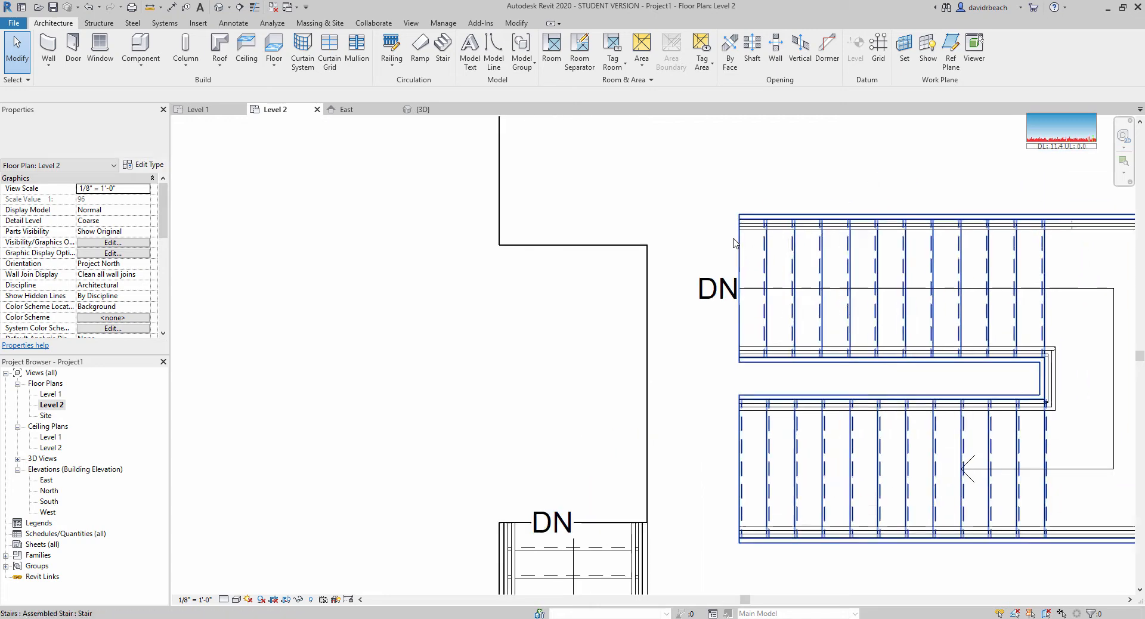
pyautogui.moveTo(892, 232); pyautogui.dragTo(735, 247, button='middle')
pyautogui.click(734, 248)
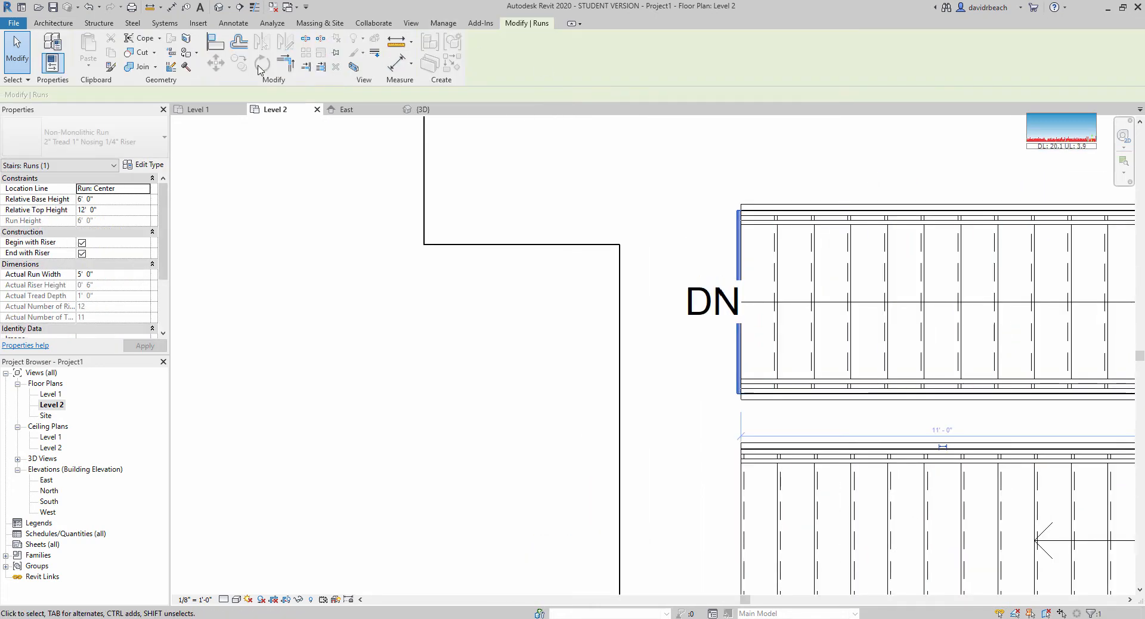
pyautogui.click(659, 169)
pyautogui.click(794, 237)
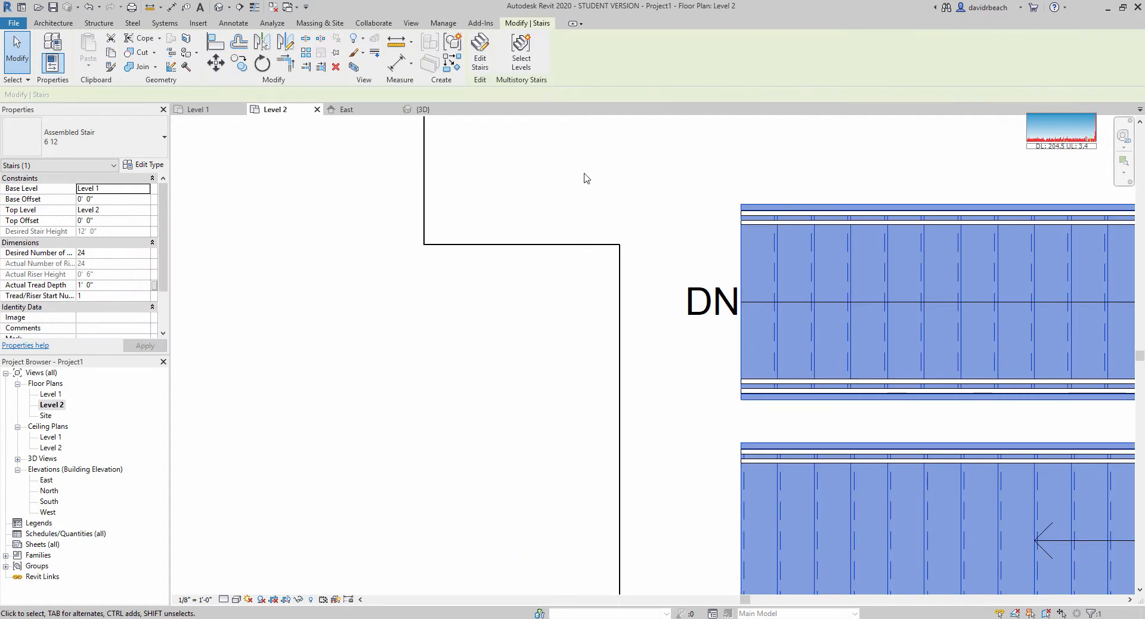
pyautogui.click(225, 71)
pyautogui.scroll(2, 723, 204)
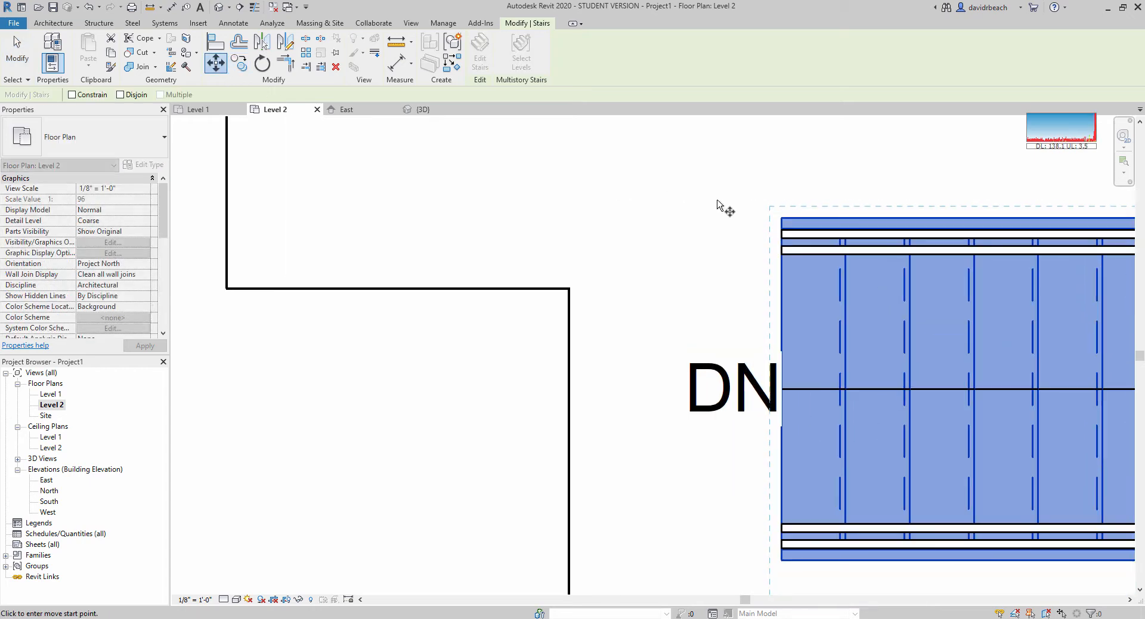
pyautogui.scroll(-4, 716, 251)
pyautogui.moveTo(715, 262); pyautogui.dragTo(714, 211, button='middle')
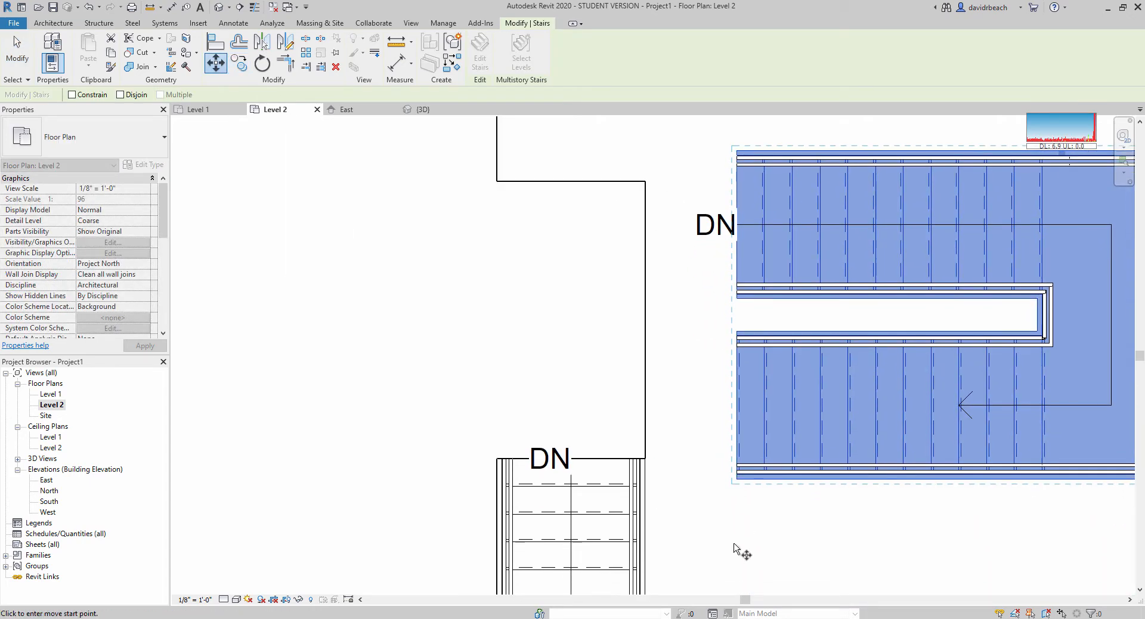
pyautogui.click(733, 482)
pyautogui.click(654, 418)
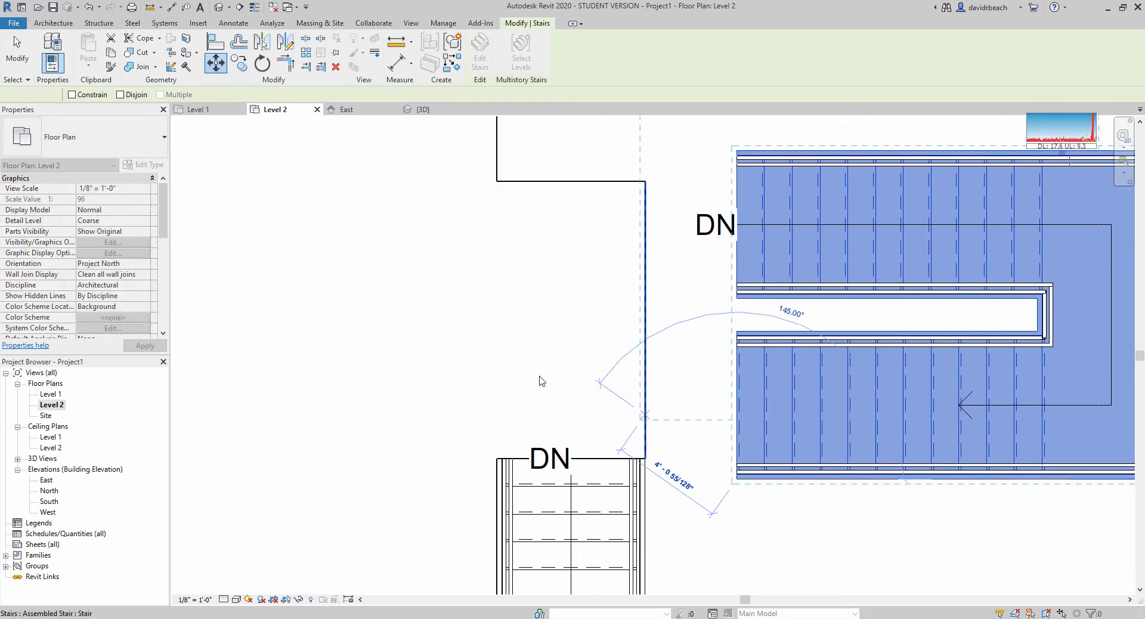
pyautogui.press('Escape')
# Step: Edit the Level 2 floor boundary and shift its short horizontal edge up to about 13' 6" from the straight stair's upper end
pyautogui.moveTo(495, 306); pyautogui.dragTo(524, 404, button='middle')
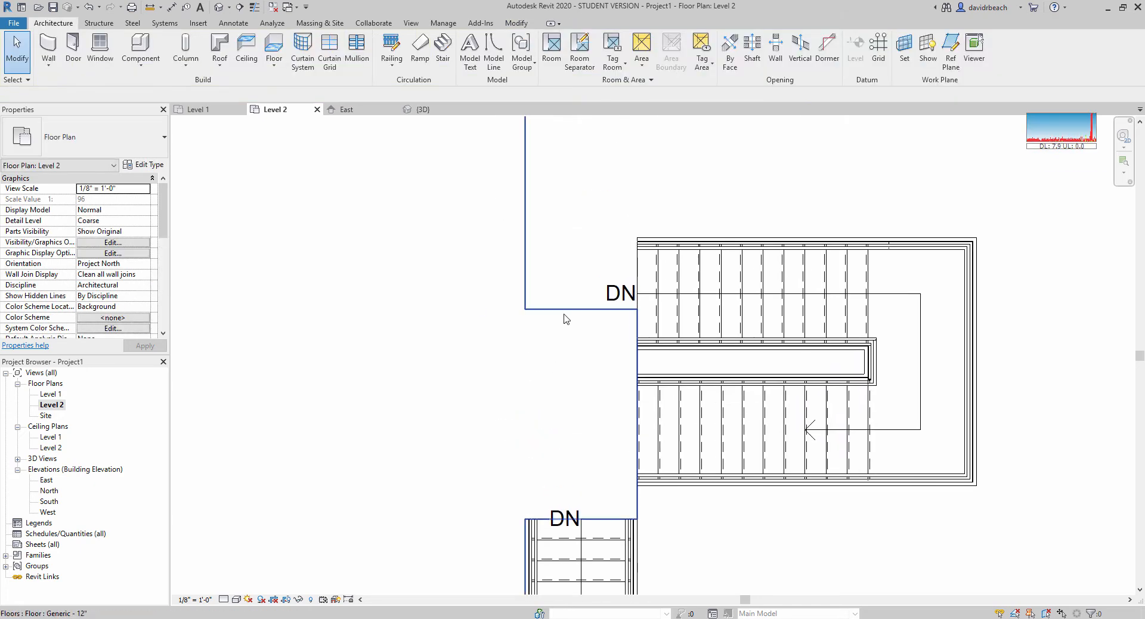
pyautogui.doubleClick(565, 310)
pyautogui.moveTo(565, 316); pyautogui.dragTo(578, 249, button='middle')
pyautogui.click(578, 236)
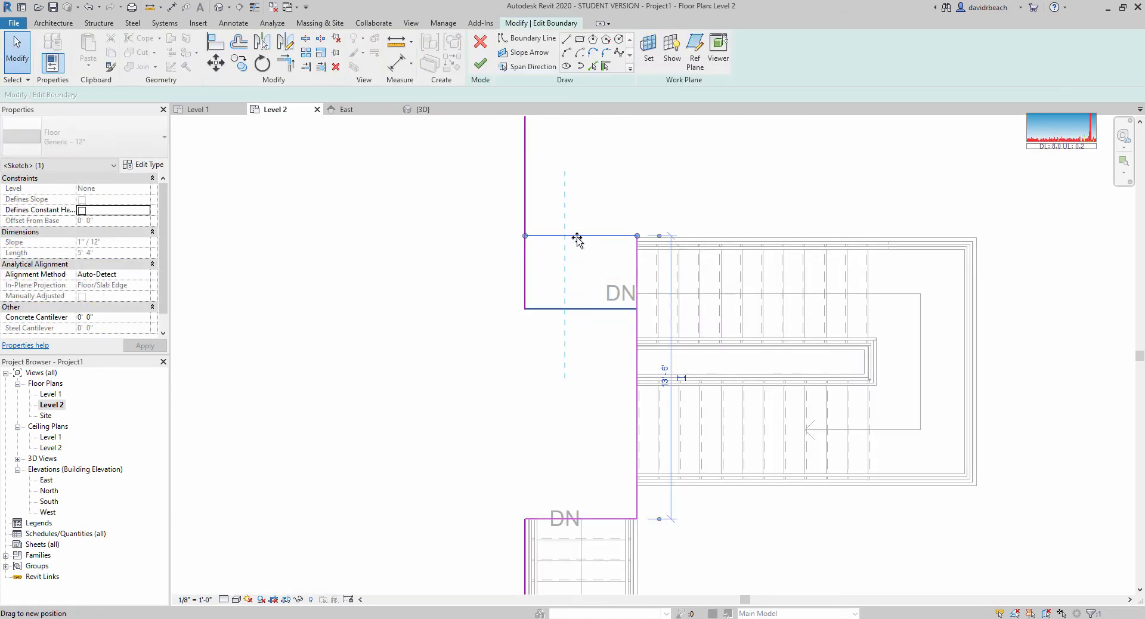
# Step: Move the short boundary edge to align exactly with the U-shaped stair's outer edge and finish the floor sketch
pyautogui.scroll(3, 621, 203)
pyautogui.scroll(3, 626, 253)
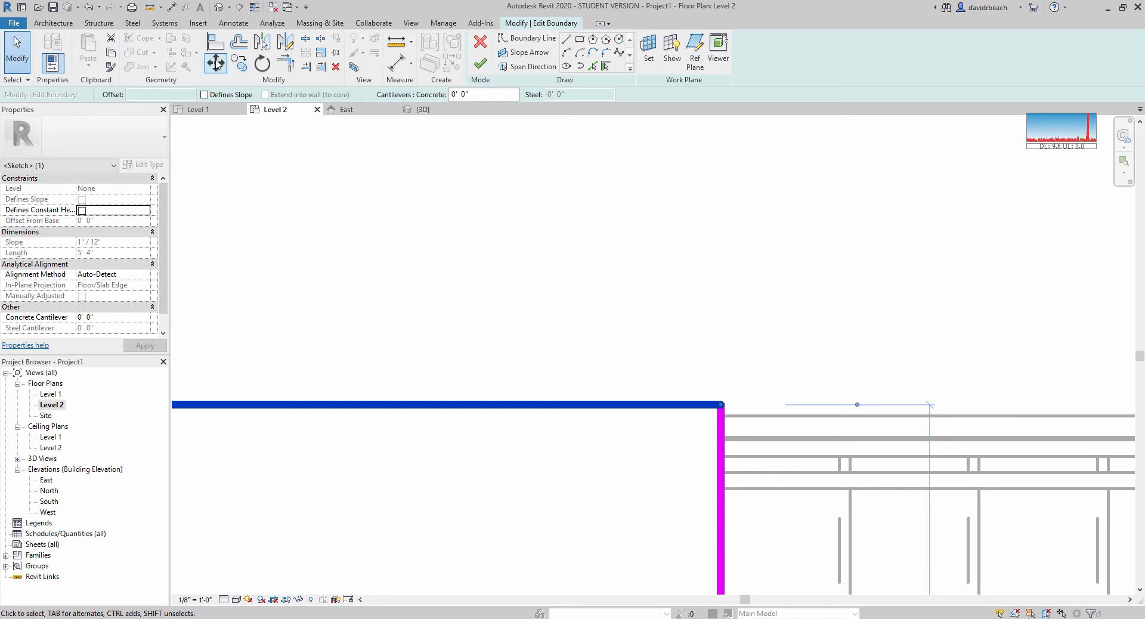
pyautogui.click(216, 62)
pyautogui.scroll(2, 677, 385)
pyautogui.click(745, 425)
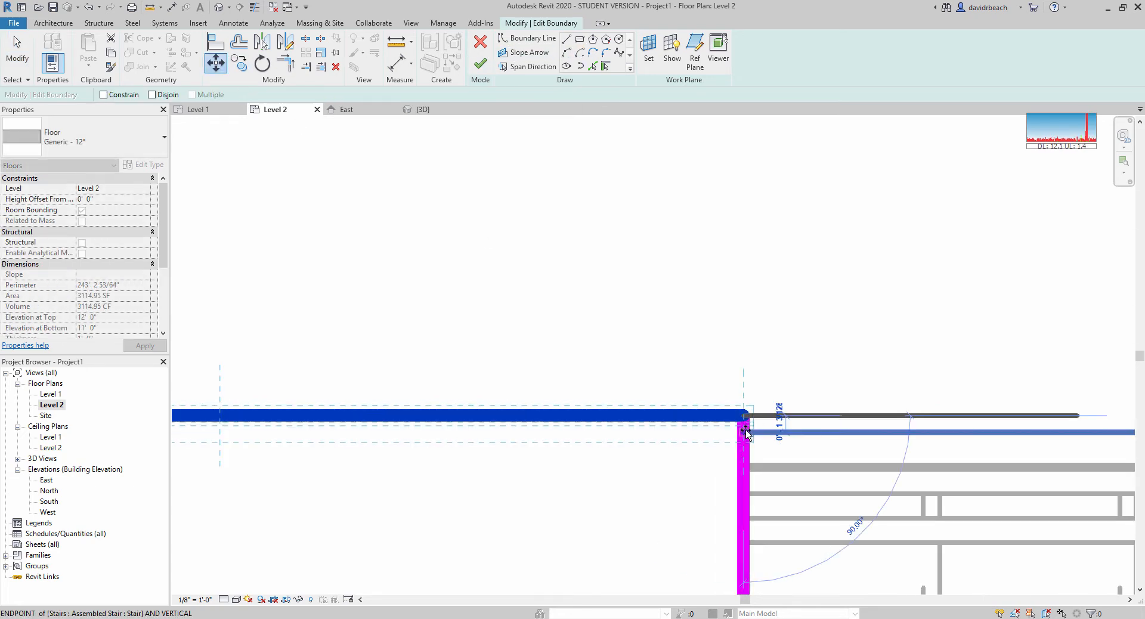
pyautogui.click(746, 433)
pyautogui.scroll(-5, 750, 307)
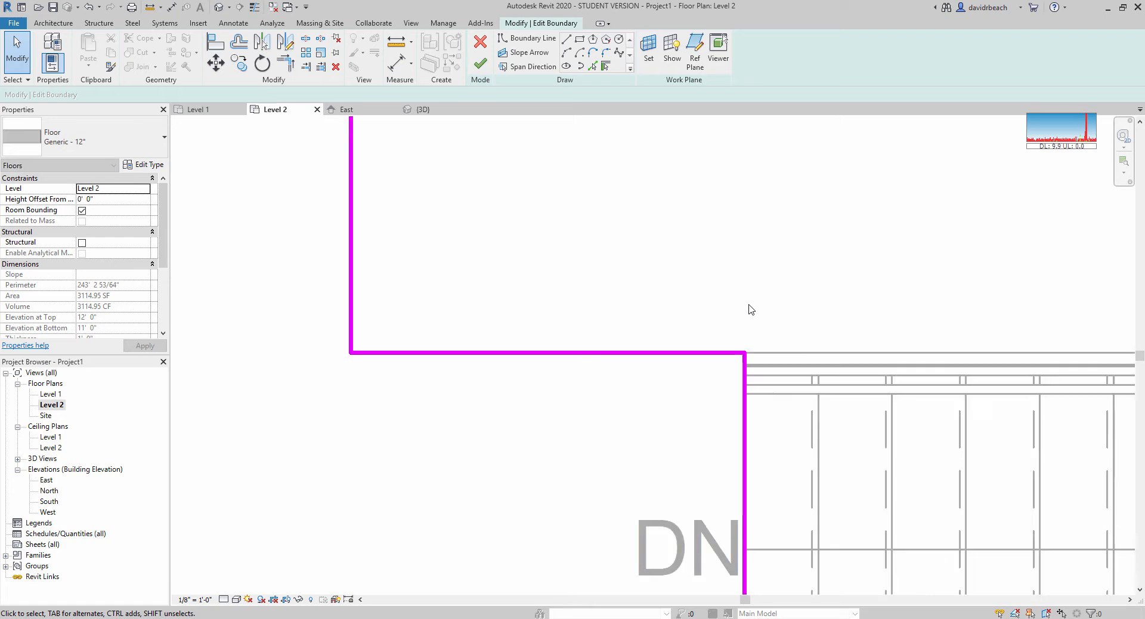
pyautogui.moveTo(817, 285); pyautogui.dragTo(802, 288, button='middle')
pyautogui.click(481, 63)
pyautogui.click(844, 227)
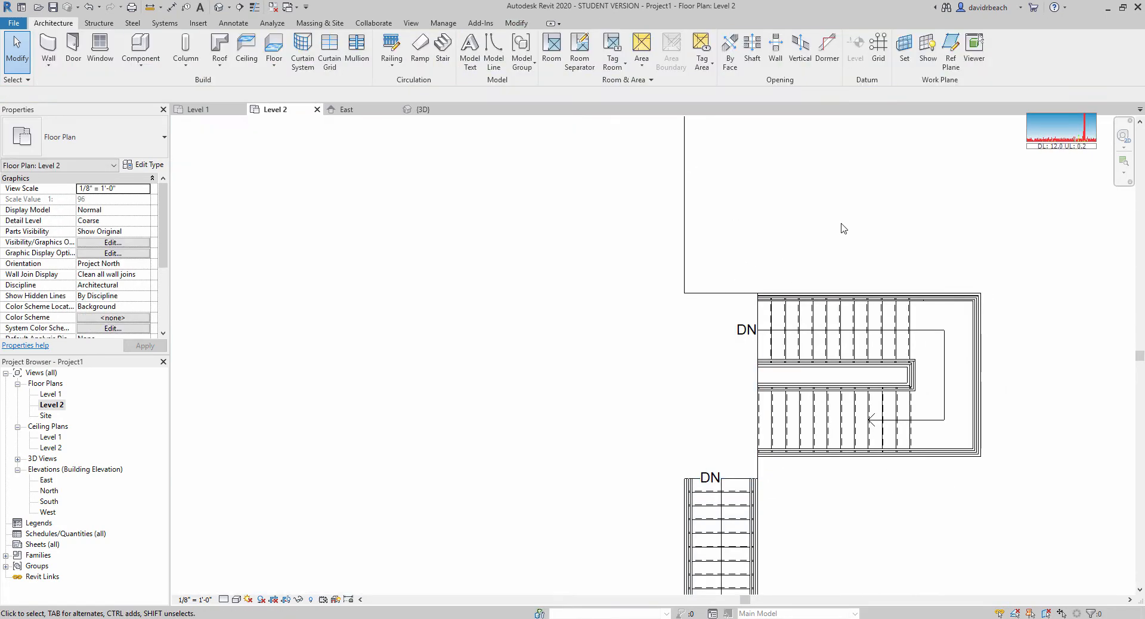
# Step: Examine in the 3D view how both stairs meet the revised upper floor edge
pyautogui.moveTo(844, 227); pyautogui.dragTo(801, 235, button='middle')
pyautogui.click(216, 9)
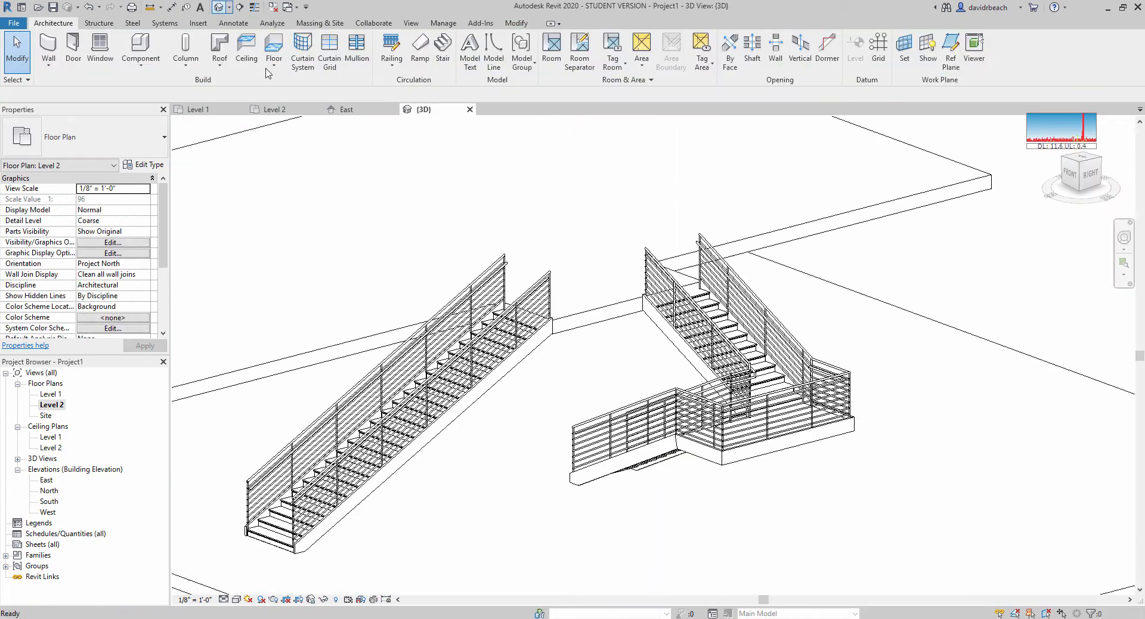
pyautogui.keyDown('shift'); pyautogui.moveTo(851, 361); pyautogui.dragTo(1016, 368, button='middle'); pyautogui.keyUp('shift')
pyautogui.scroll(-2, 1010, 365)
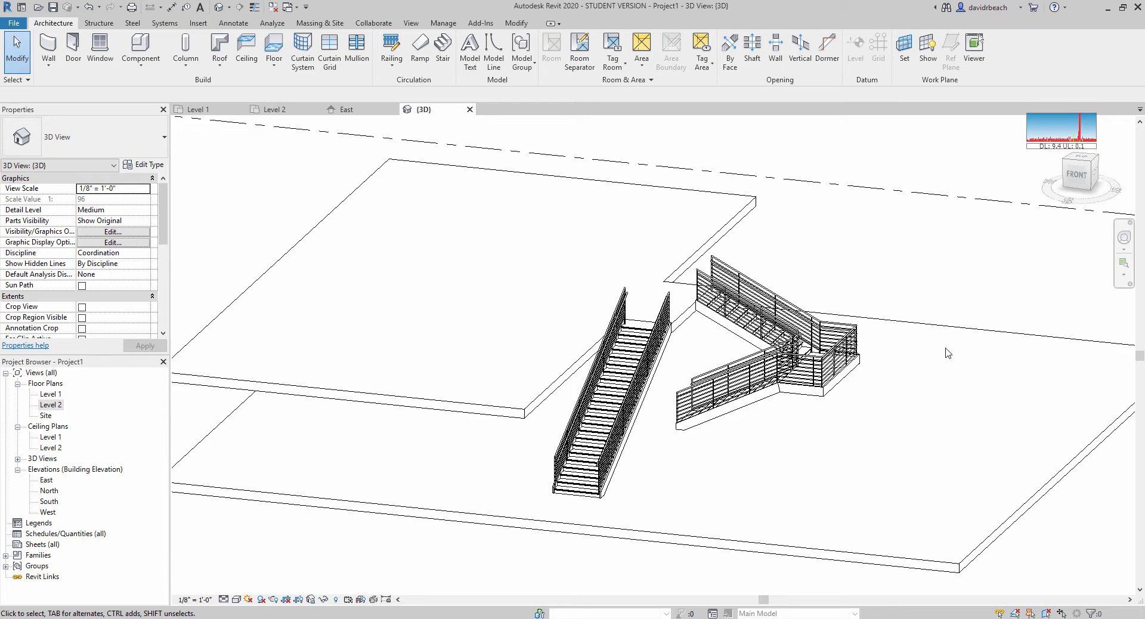
# Step: Open the South building elevation
pyautogui.keyDown('shift'); pyautogui.moveTo(806, 287); pyautogui.dragTo(819, 295, button='middle'); pyautogui.keyUp('shift')
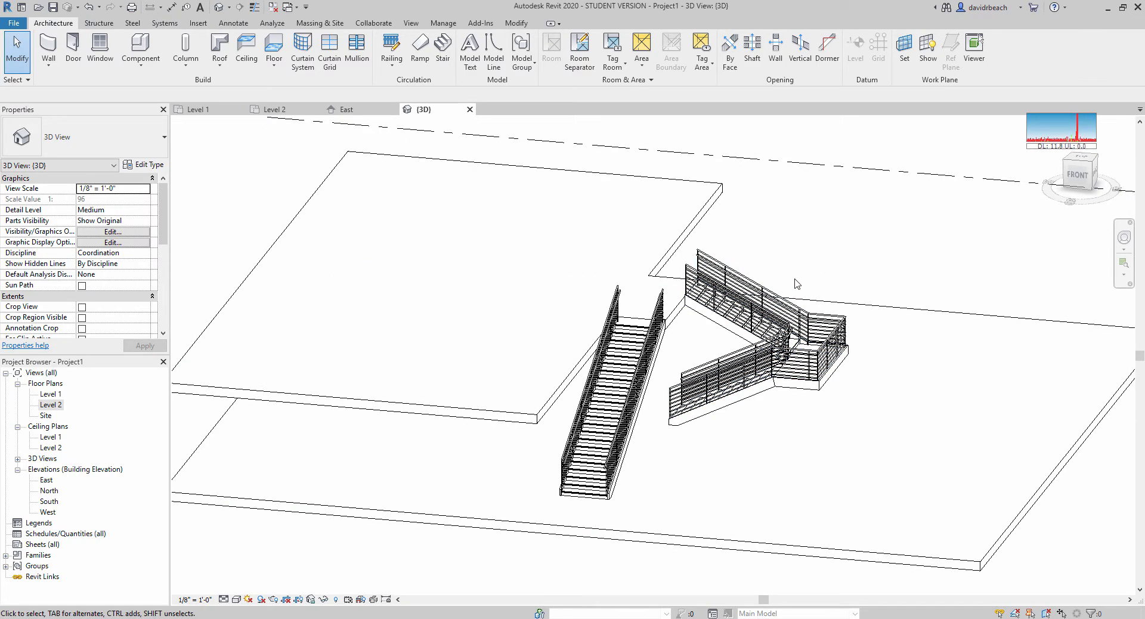
pyautogui.keyDown('shift'); pyautogui.moveTo(791, 278); pyautogui.dragTo(818, 357, button='middle'); pyautogui.keyUp('shift')
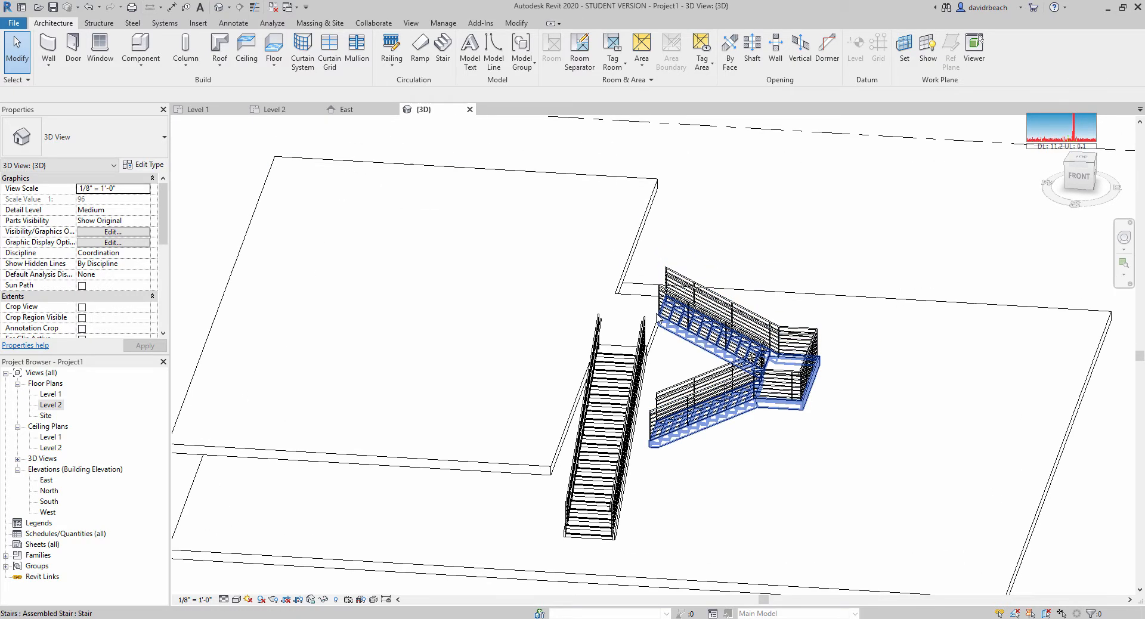
pyautogui.moveTo(683, 286); pyautogui.dragTo(662, 298, button='middle')
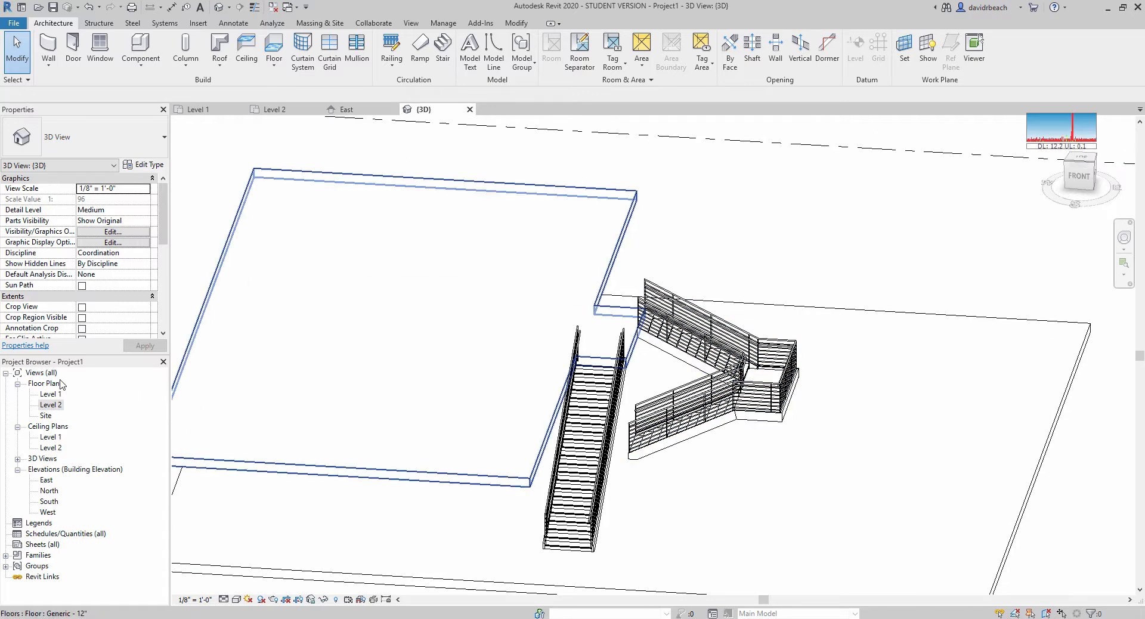
pyautogui.click(47, 480)
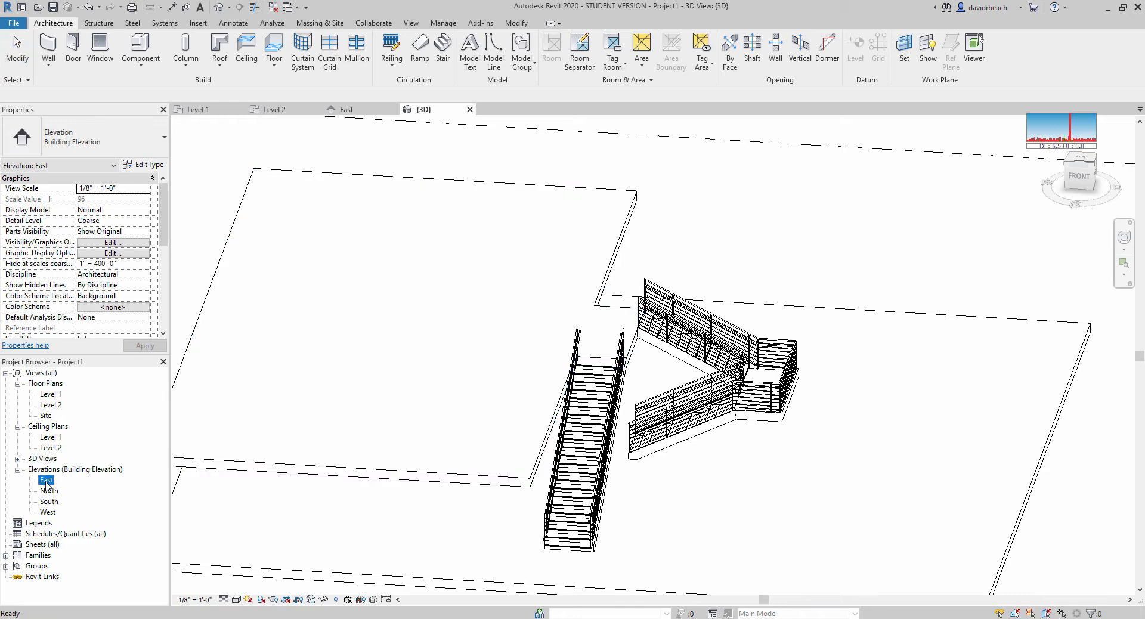
pyautogui.doubleClick(48, 503)
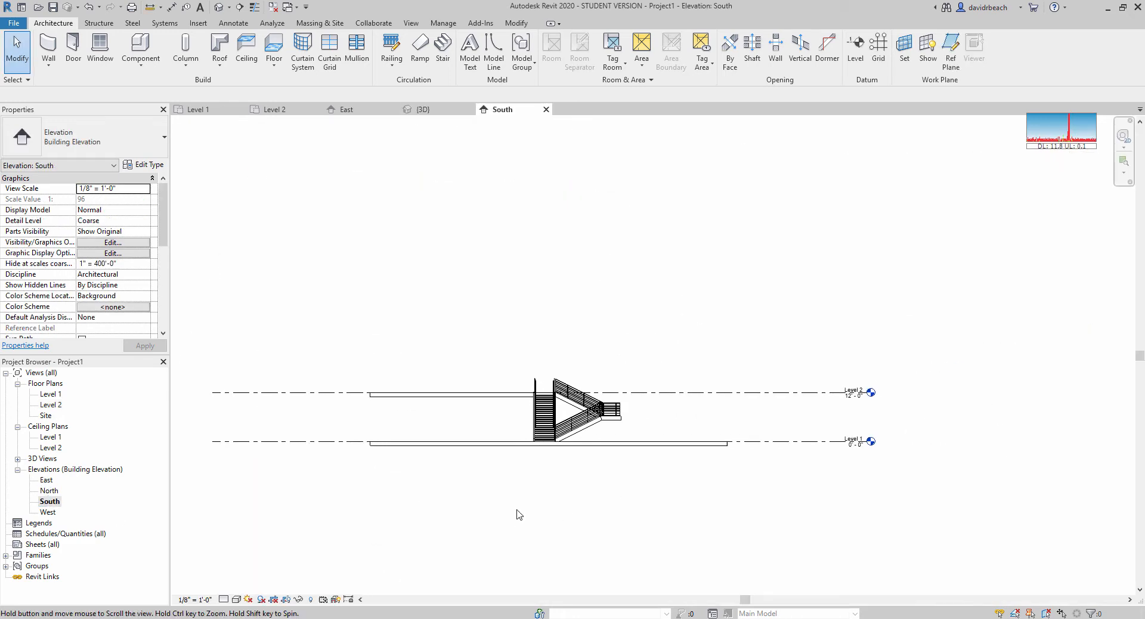
# Step: Copy the Level 2 level line 6'-0" straight down, between Level 1 and Level 2
pyautogui.moveTo(637, 445); pyautogui.dragTo(613, 446, button='middle')
pyautogui.moveTo(816, 419); pyautogui.dragTo(729, 351)
pyautogui.scroll(1, 762, 302)
pyautogui.moveTo(762, 301); pyautogui.dragTo(722, 301, button='middle')
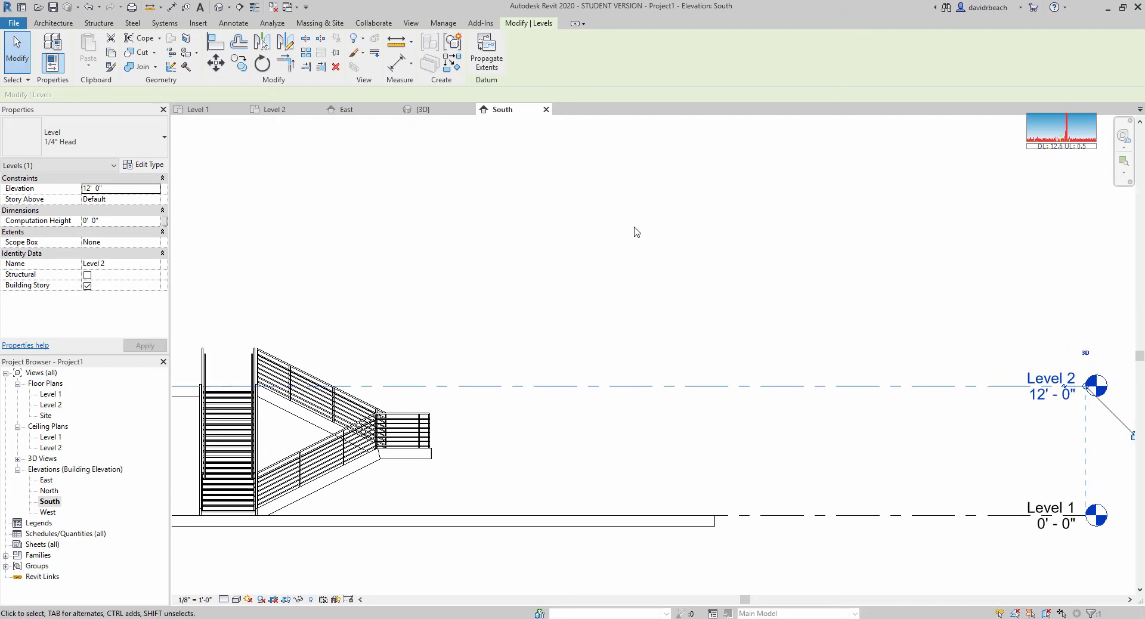
pyautogui.click(239, 63)
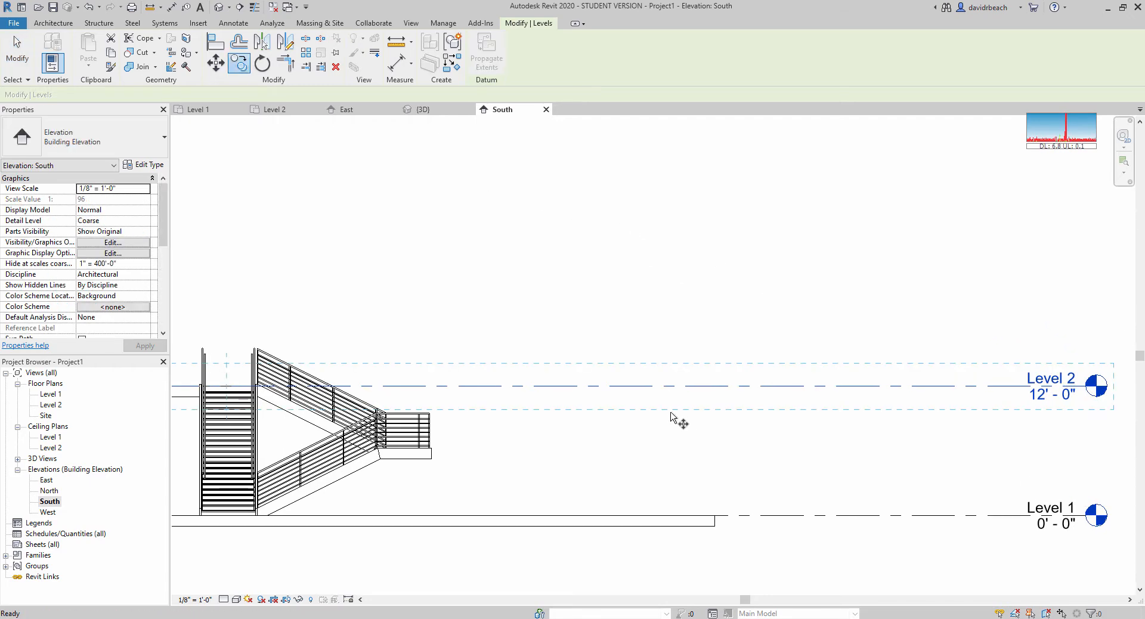
pyautogui.click(637, 387)
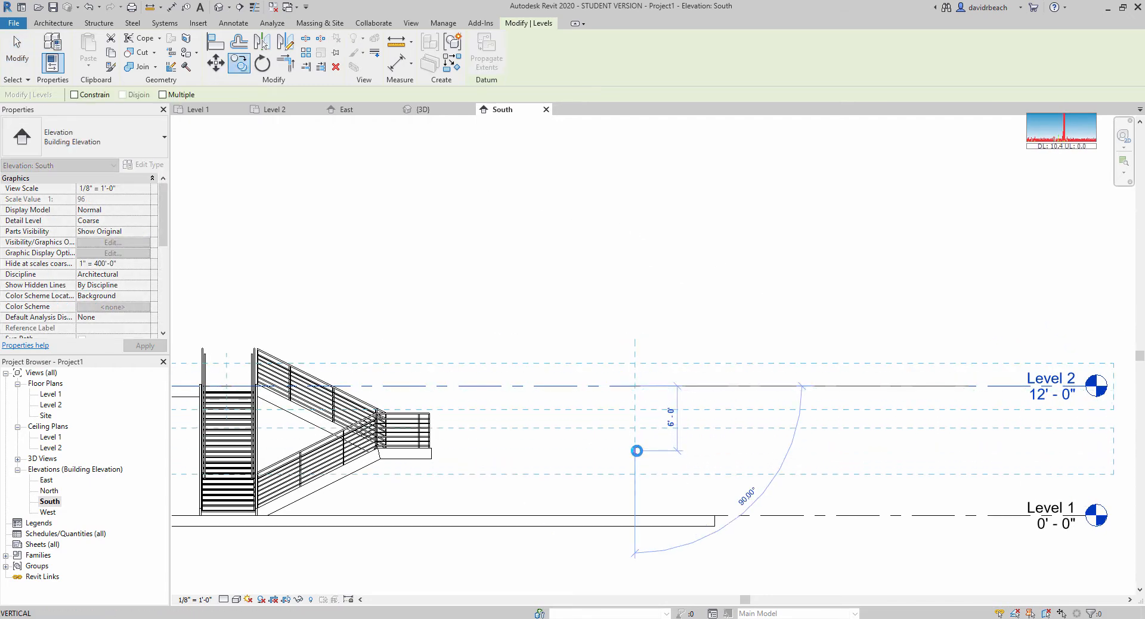
pyautogui.click(640, 448)
pyautogui.press('Escape')
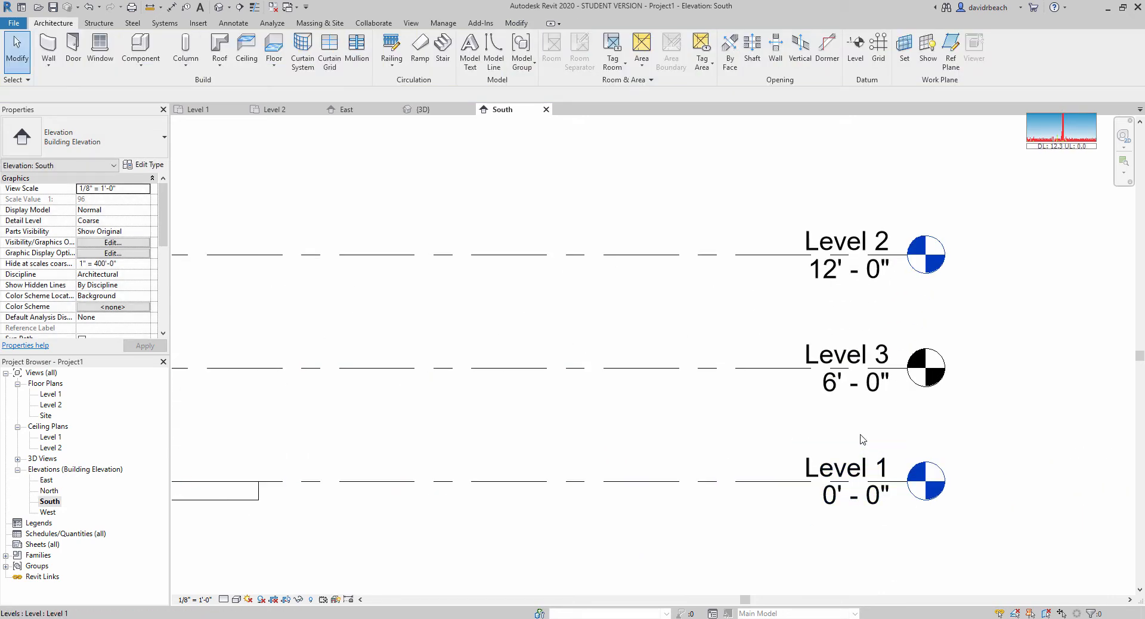
# Step: Rename the new level at 6'-0" as Landing 1a
pyautogui.scroll(3, 859, 459)
pyautogui.click(841, 356)
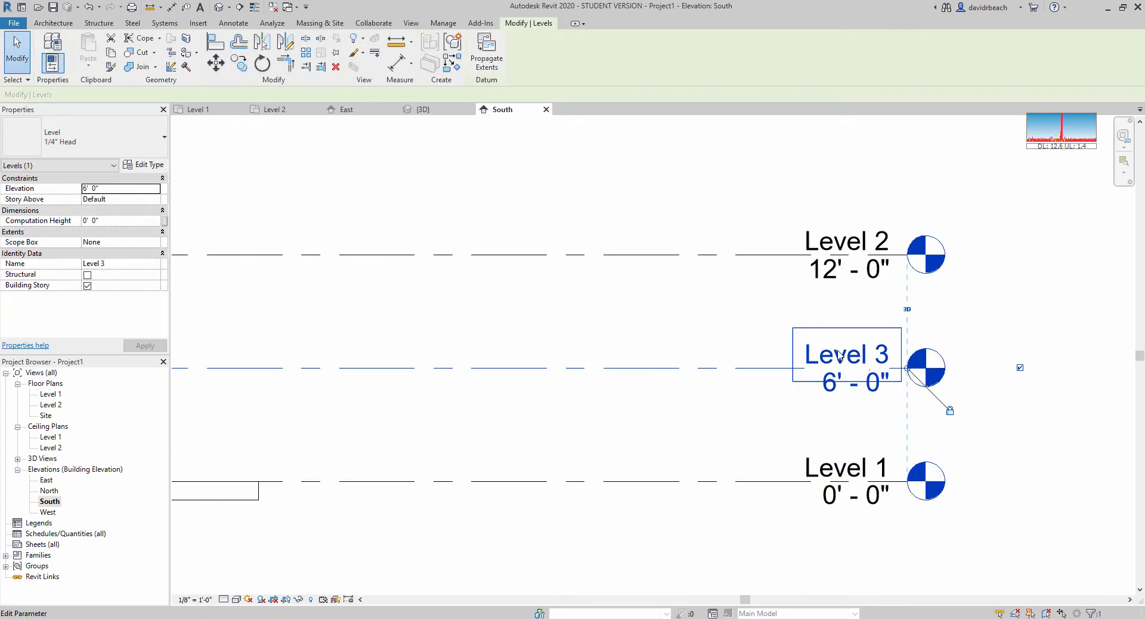
pyautogui.click(838, 356)
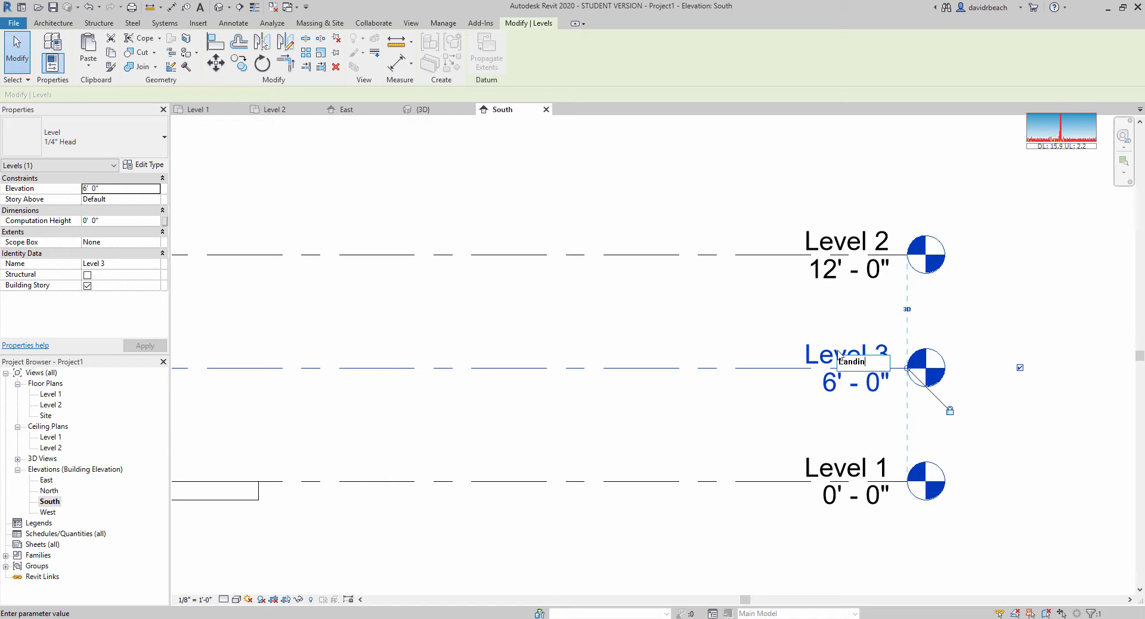
pyautogui.write('Landing 1a')
pyautogui.press('Return')
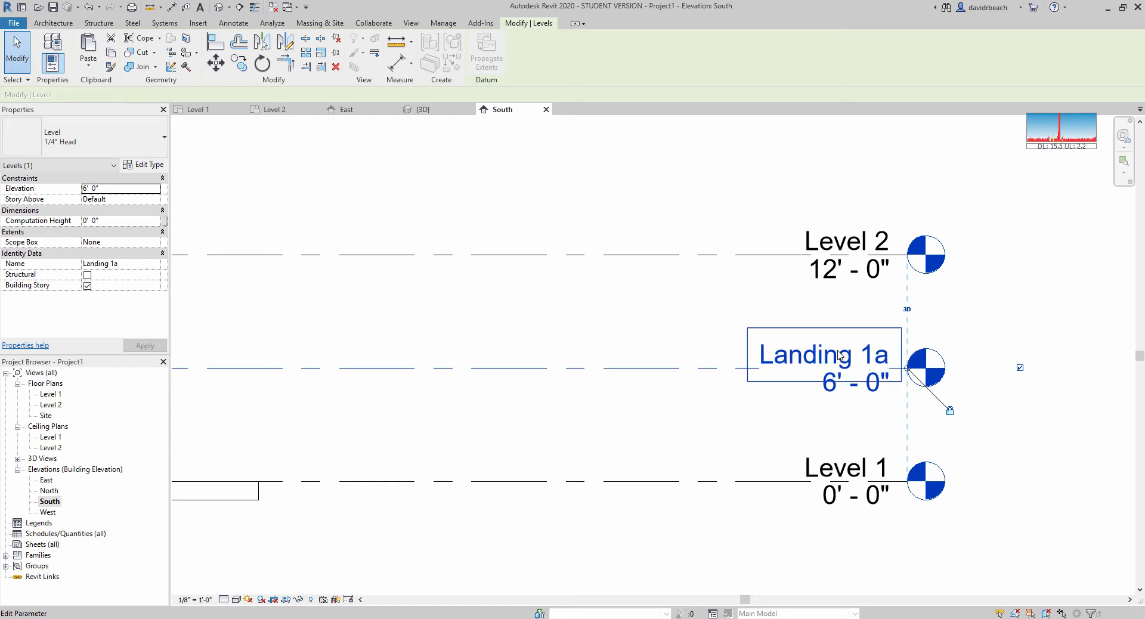
pyautogui.click(696, 182)
# Step: Open the Level 1 floor plan
pyautogui.scroll(-6, 673, 241)
pyautogui.moveTo(692, 308); pyautogui.dragTo(1010, 365, button='middle')
pyautogui.scroll(1, 612, 361)
pyautogui.moveTo(710, 399); pyautogui.dragTo(769, 417, button='middle')
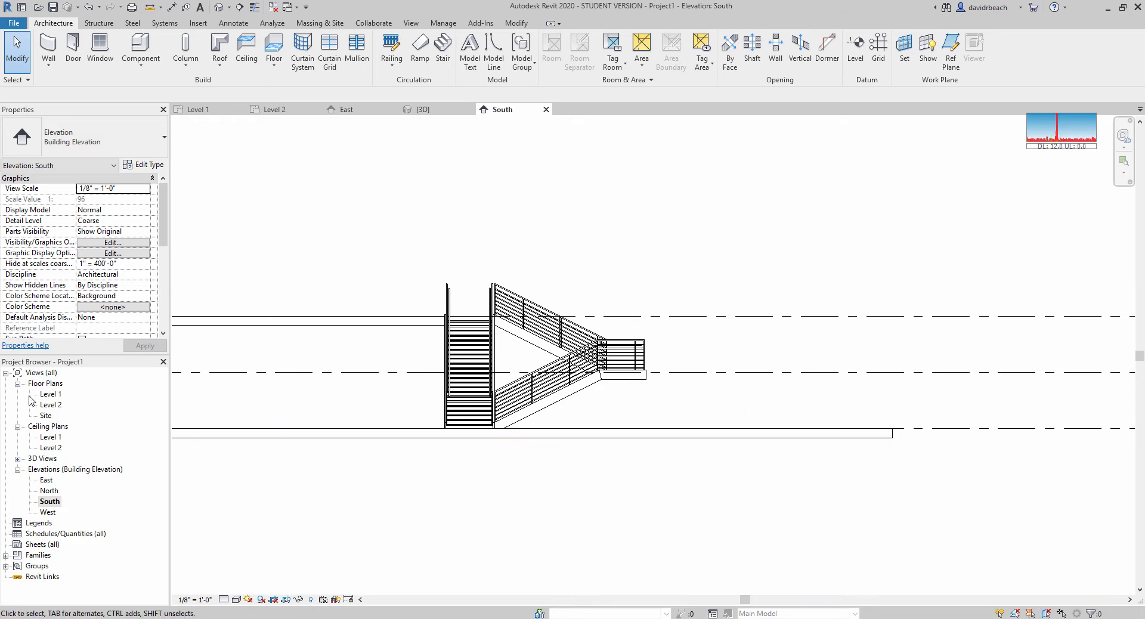
pyautogui.doubleClick(51, 394)
pyautogui.moveTo(528, 468); pyautogui.dragTo(555, 534, button='middle')
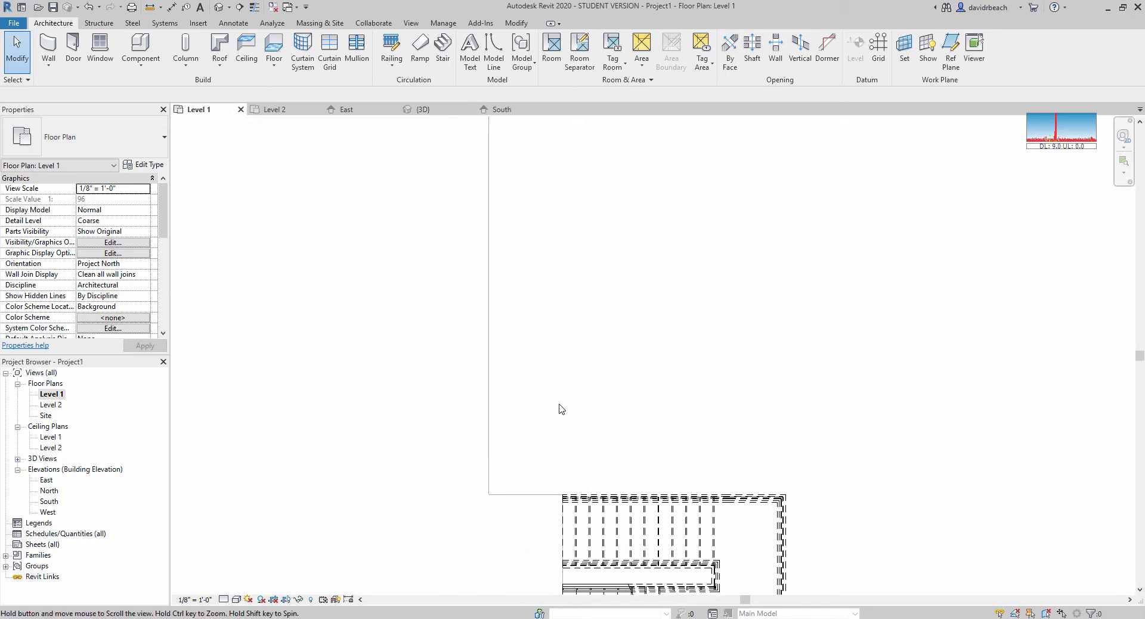
pyautogui.scroll(1, 546, 373)
pyautogui.moveTo(324, 230); pyautogui.dragTo(314, 266, button='middle')
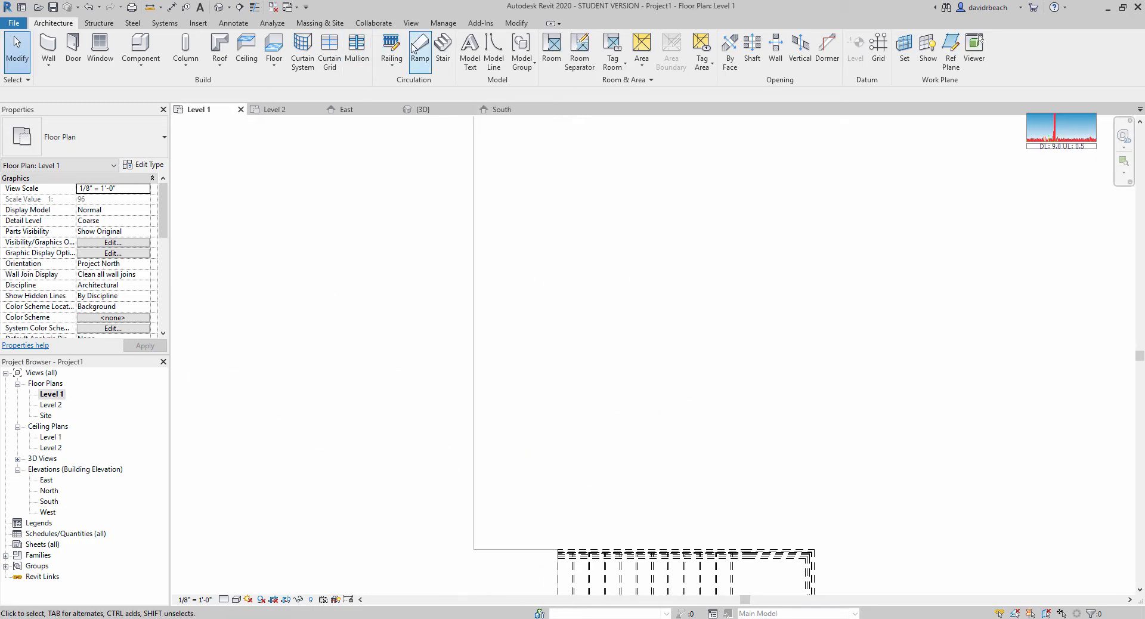
# Step: Create a straight stair from Level 1 to Landing 1a, running outward from the vertical floor edge, and check it in 3D
pyautogui.click(442, 47)
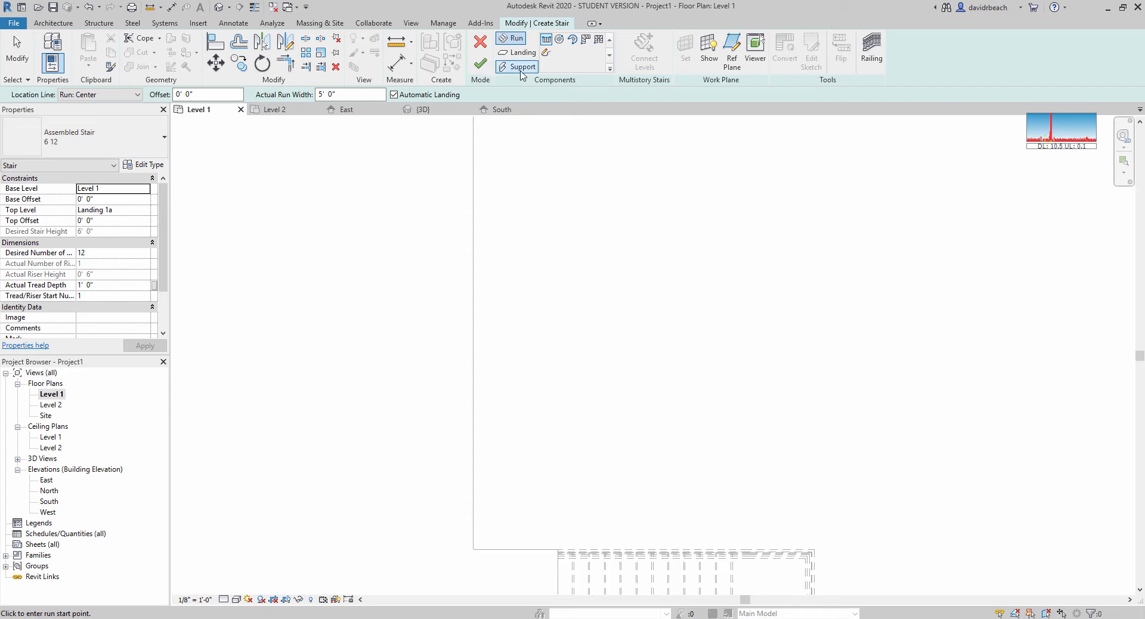
pyautogui.click(474, 377)
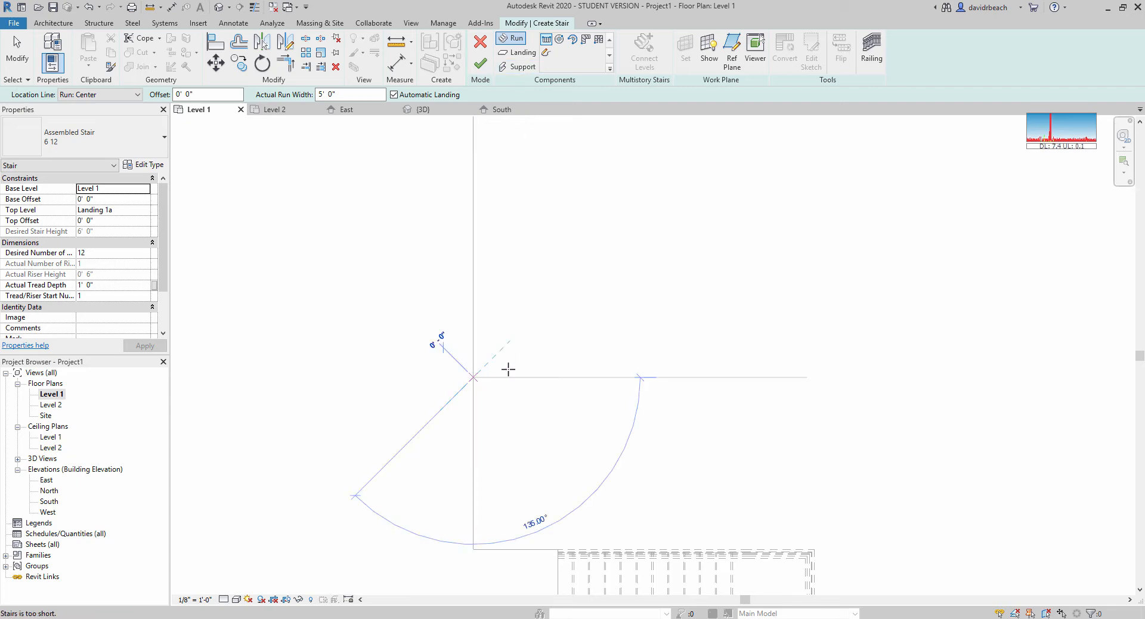
pyautogui.click(668, 377)
pyautogui.click(482, 64)
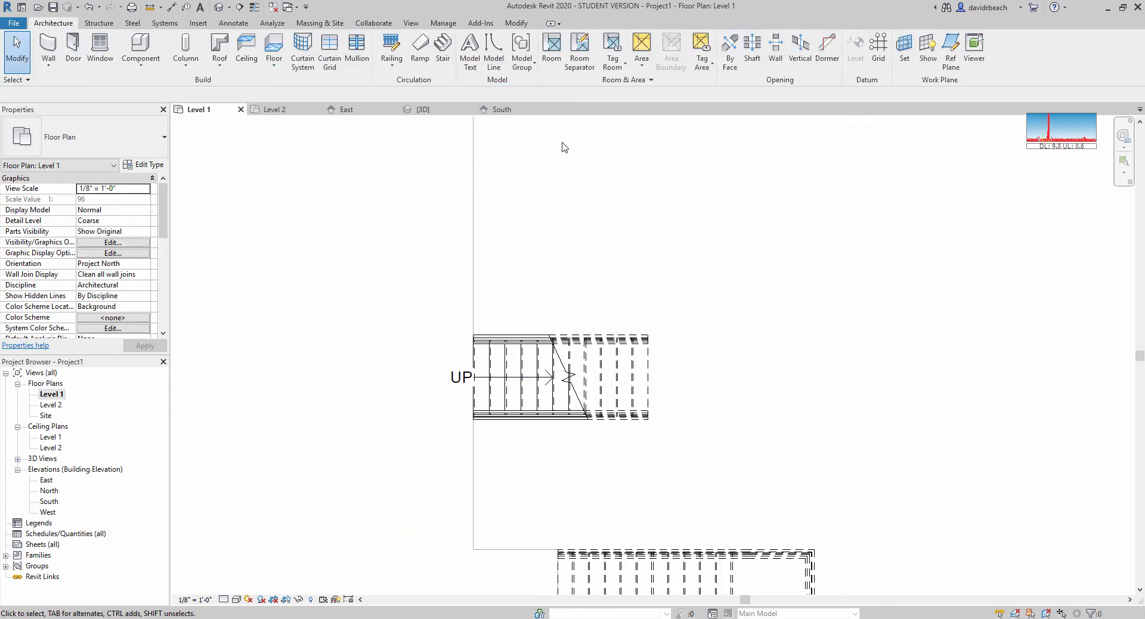
pyautogui.click(225, 6)
pyautogui.keyDown('shift'); pyautogui.moveTo(796, 381); pyautogui.dragTo(537, 334, button='middle'); pyautogui.keyUp('shift')
pyautogui.moveTo(861, 502); pyautogui.dragTo(726, 452, button='middle')
pyautogui.moveTo(831, 514)
pyautogui.keyDown('shift'); pyautogui.mouseDown(button='middle')
pyautogui.moveTo(769, 520)
pyautogui.moveTo(819, 497)
pyautogui.mouseUp(button='middle'); pyautogui.keyUp('shift')
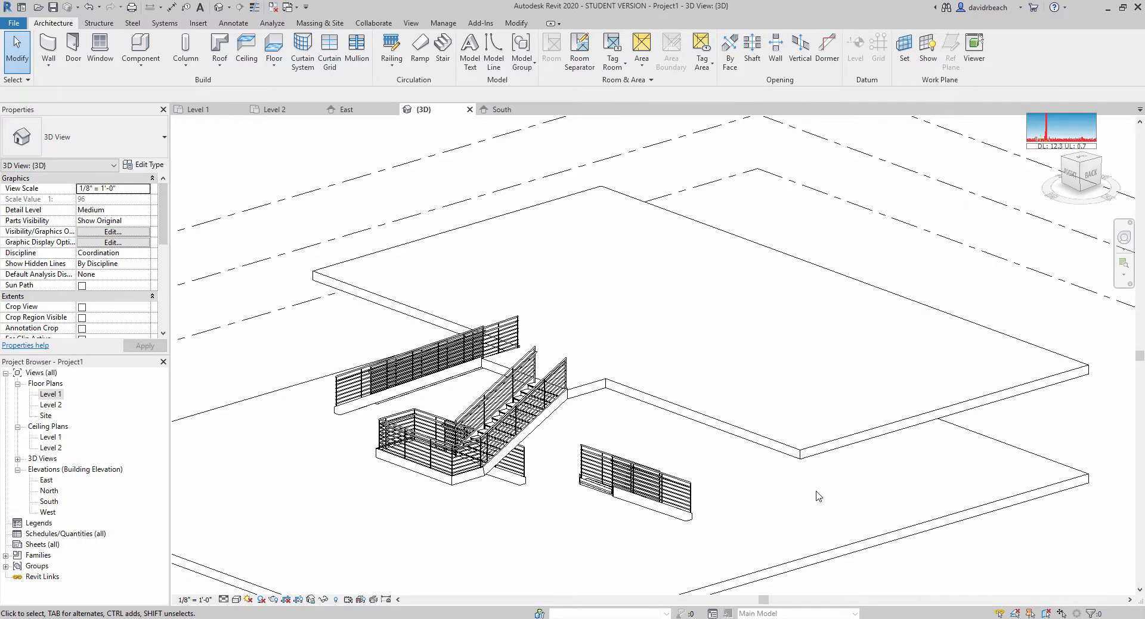
# Step: In the Level 2 floor plan, start a stair with base level Landing 1a and top level Level 2
pyautogui.doubleClick(50, 406)
pyautogui.moveTo(819, 348); pyautogui.dragTo(770, 454, button='middle')
pyautogui.moveTo(836, 326); pyautogui.dragTo(821, 465, button='middle')
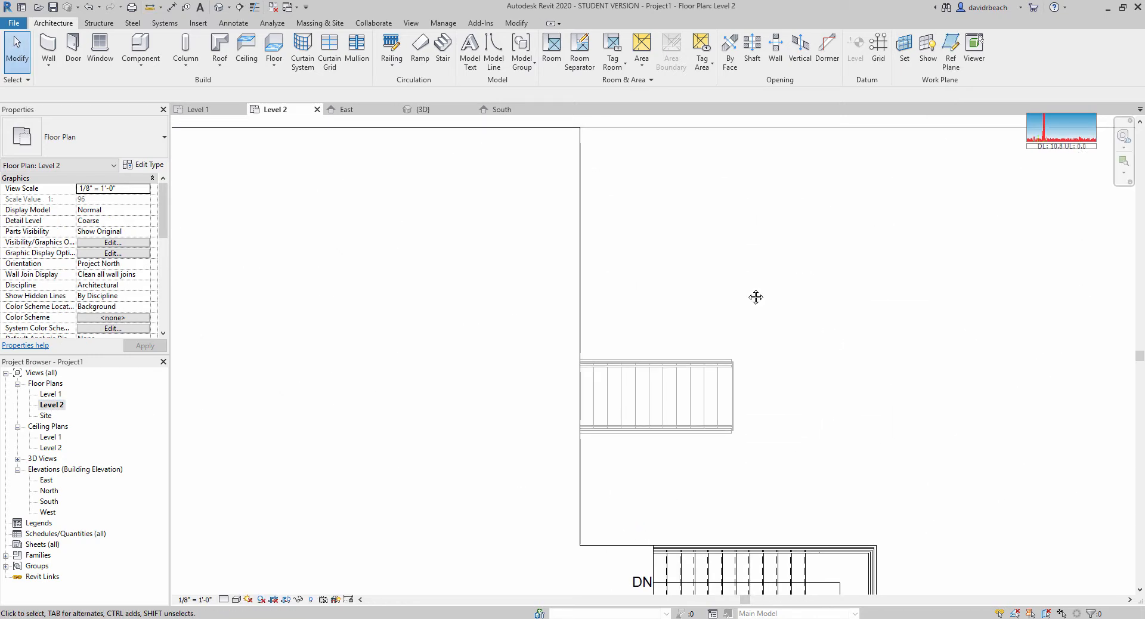
pyautogui.moveTo(756, 297); pyautogui.dragTo(754, 337, button='middle')
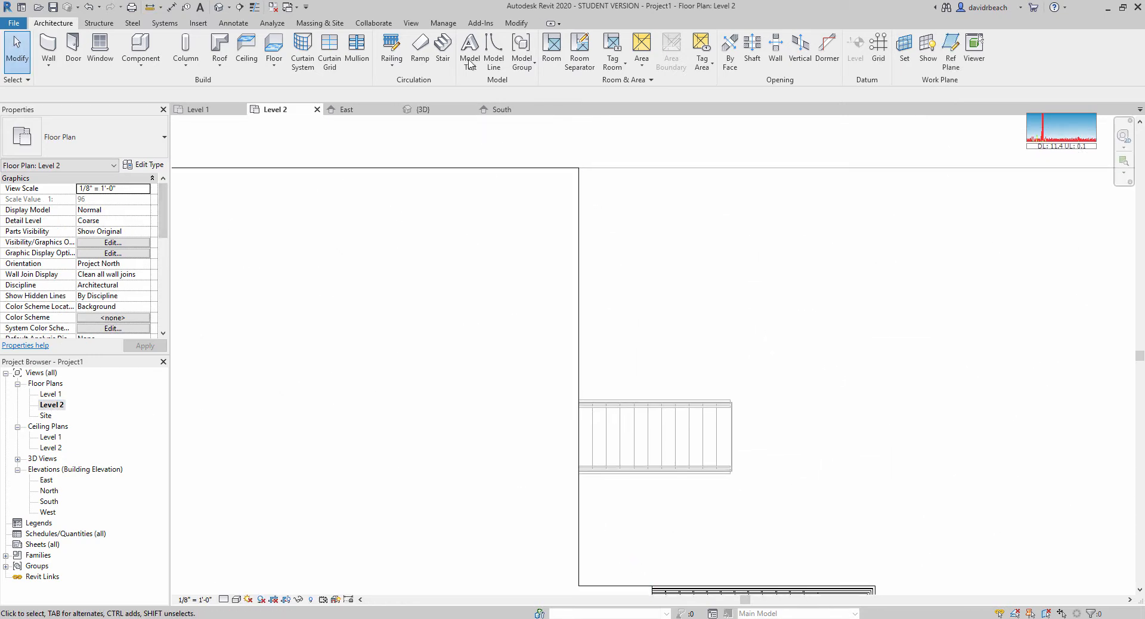
pyautogui.click(443, 48)
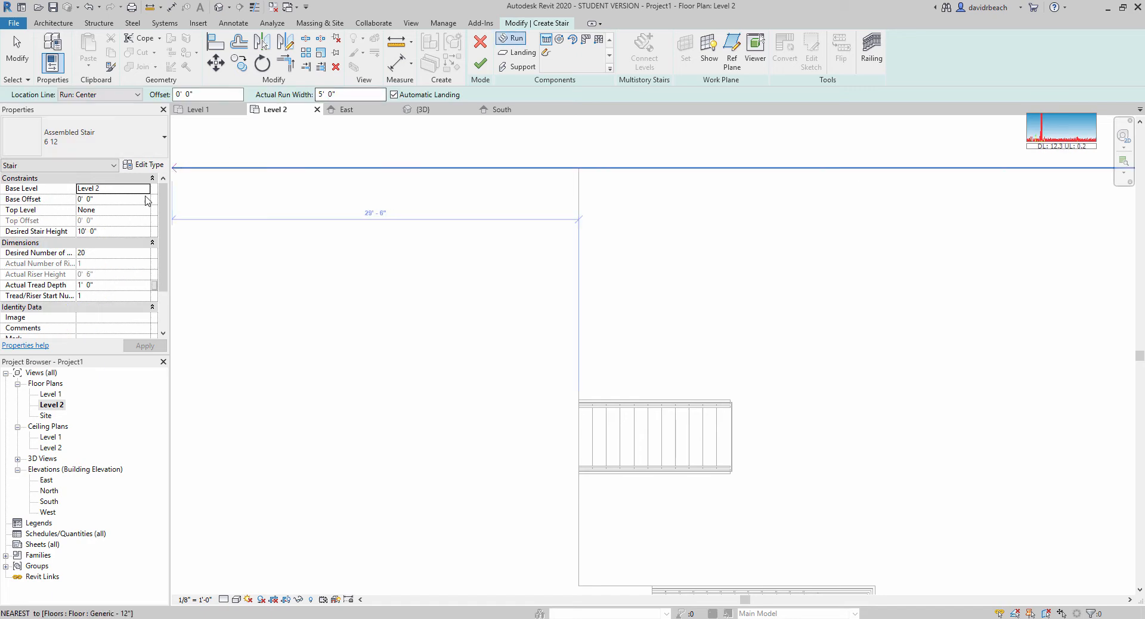
pyautogui.click(139, 189)
pyautogui.click(144, 190)
pyautogui.click(109, 211)
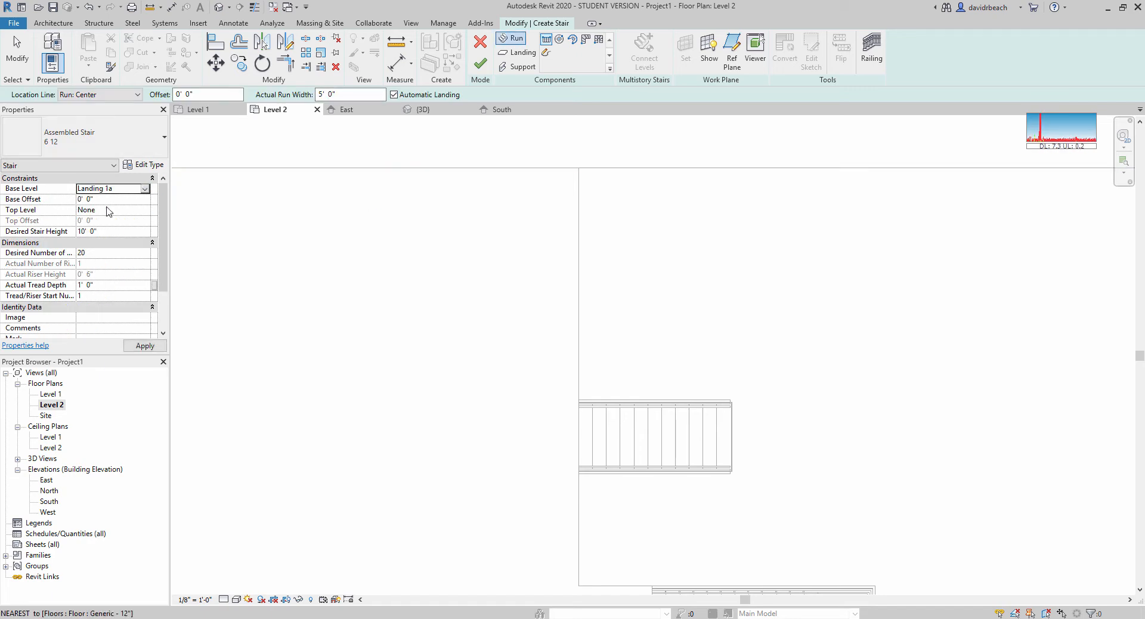
pyautogui.click(145, 211)
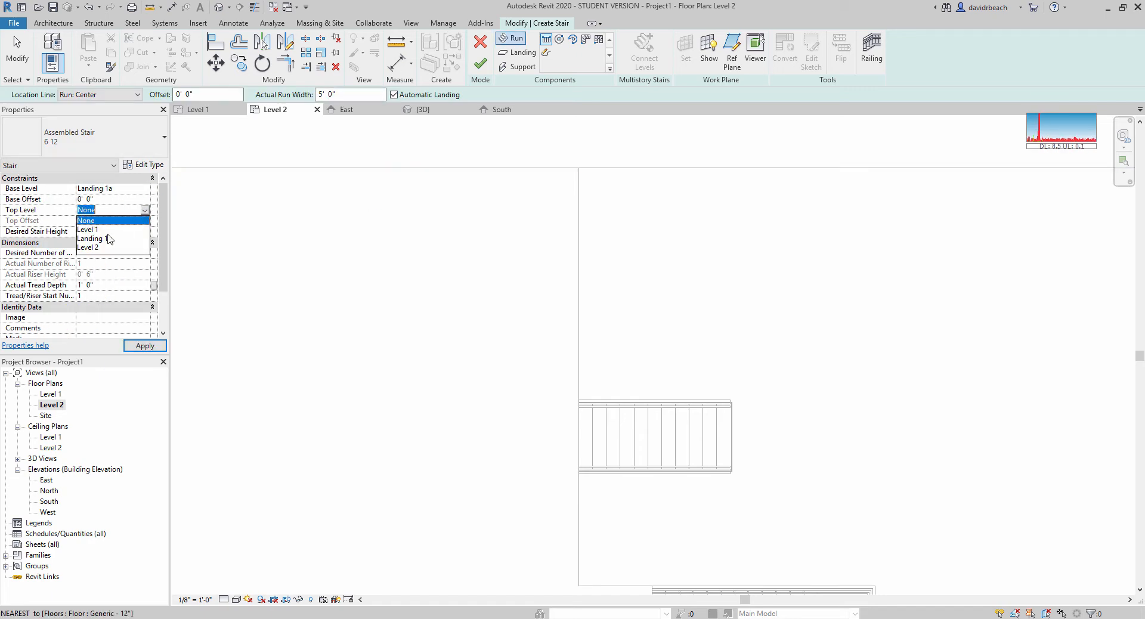
pyautogui.click(98, 248)
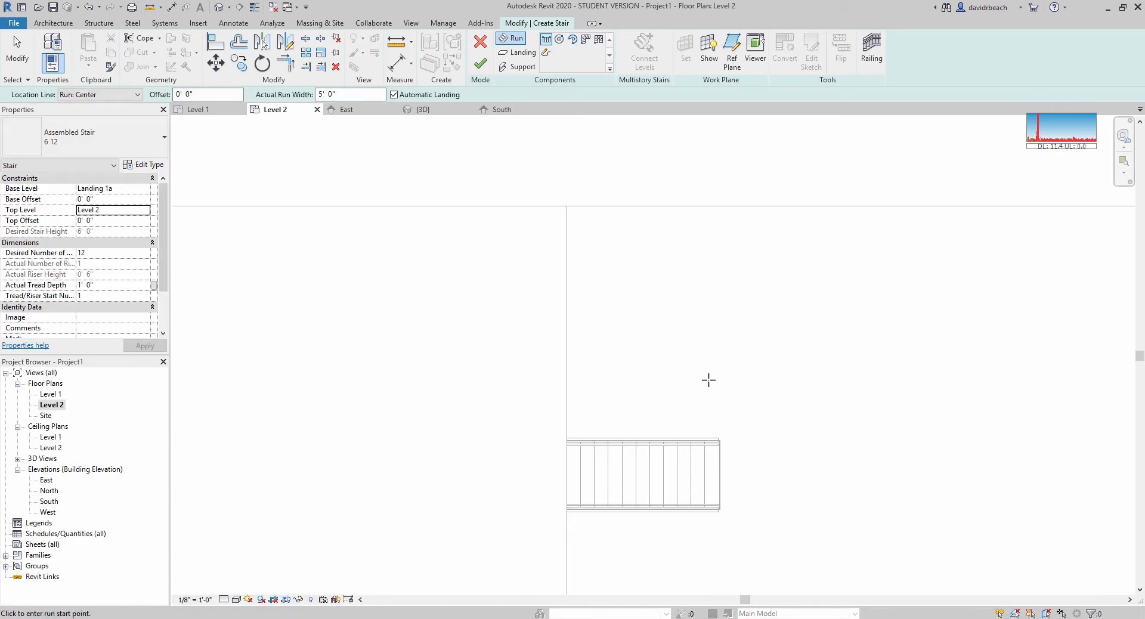
# Step: Draw a straight 12-riser run toward the vertical floor edge, parallel to the lower stair, and finish the stair
pyautogui.click(729, 352)
pyautogui.click(557, 351)
pyautogui.press('Escape')
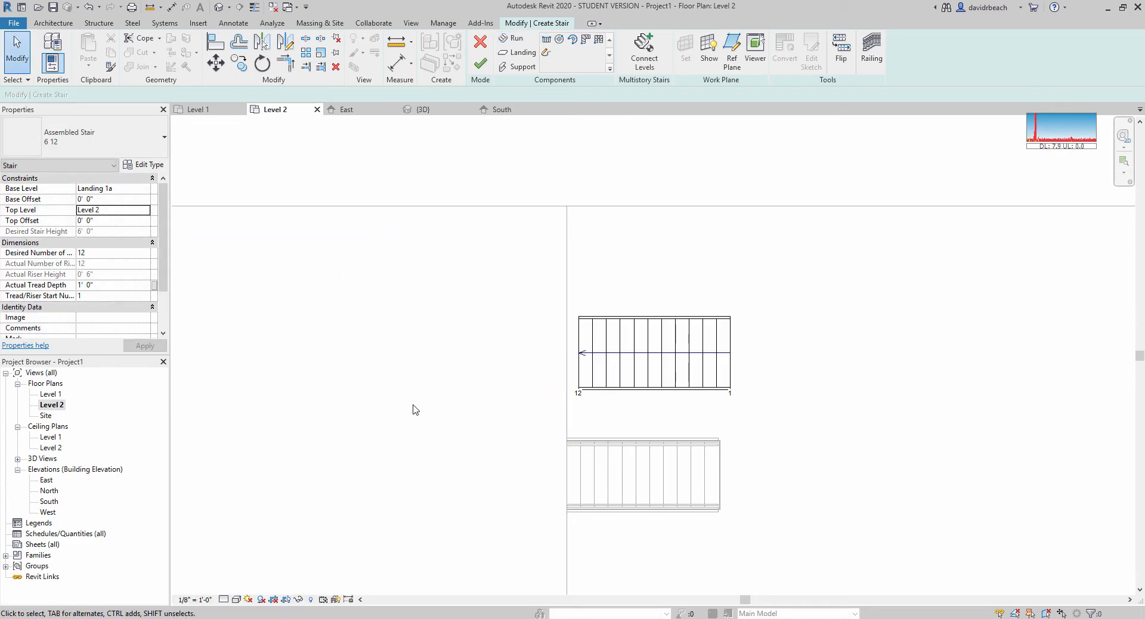
pyautogui.click(480, 65)
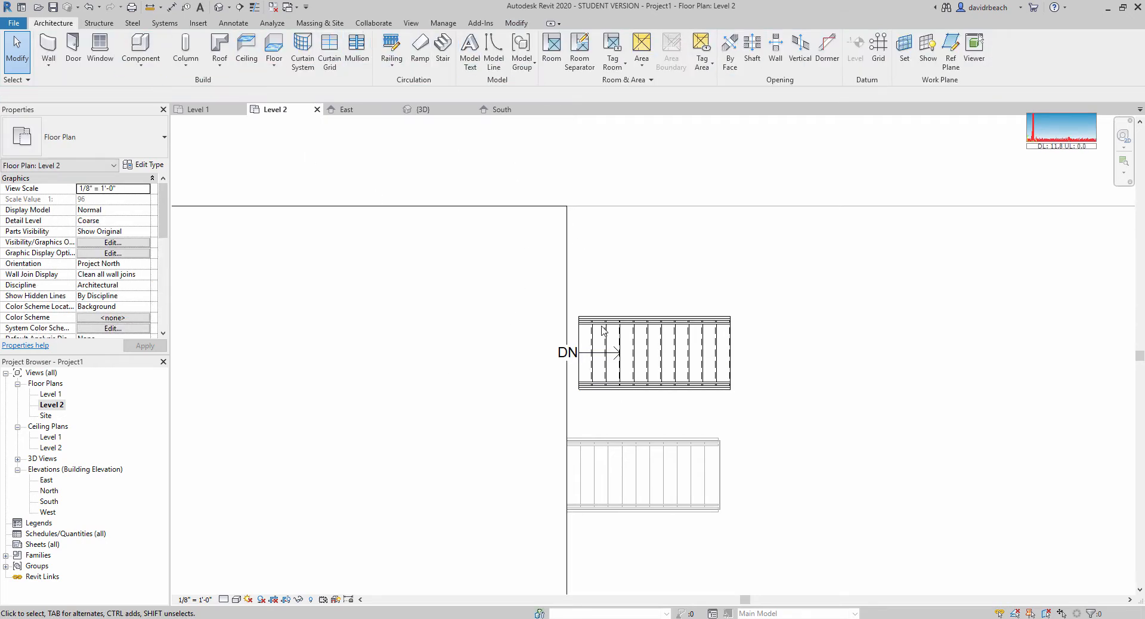
# Step: Move the upper stair flush against the Level 2 floor edge, right beside the lower stair, and check both flights in 3D
pyautogui.click(653, 334)
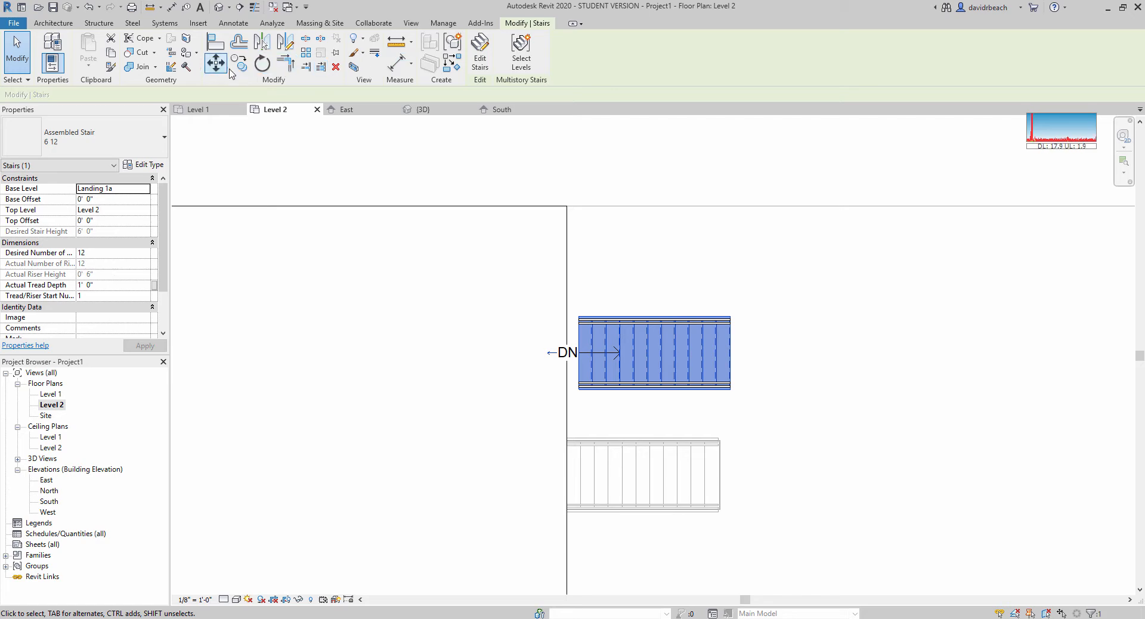
pyautogui.click(225, 67)
pyautogui.scroll(5, 606, 394)
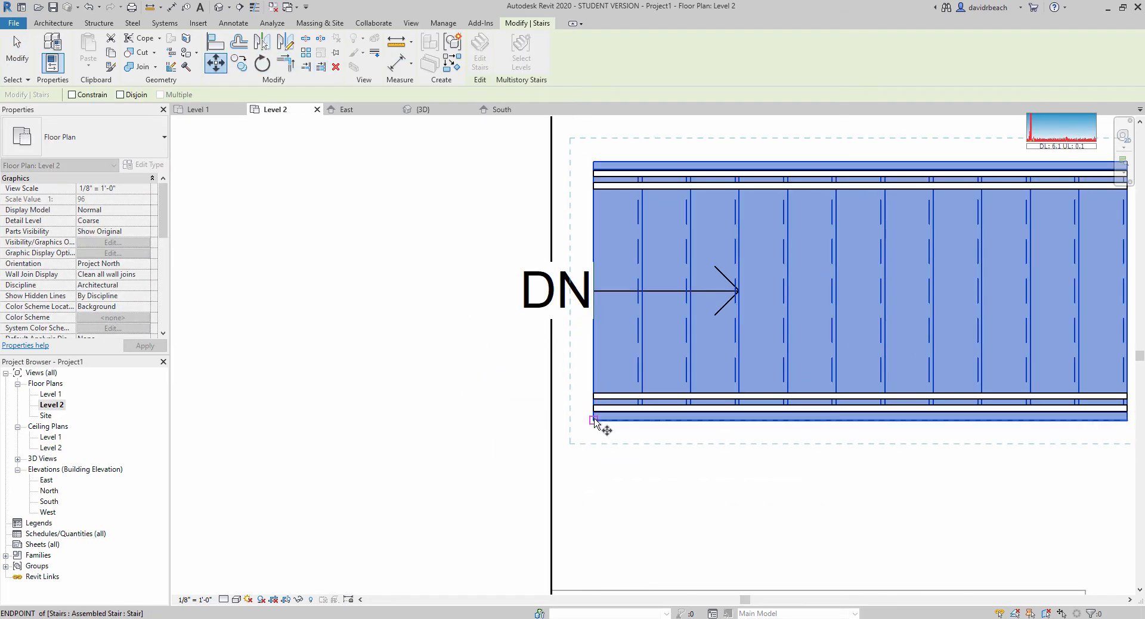
pyautogui.click(594, 421)
pyautogui.moveTo(618, 582); pyautogui.dragTo(648, 440, button='middle')
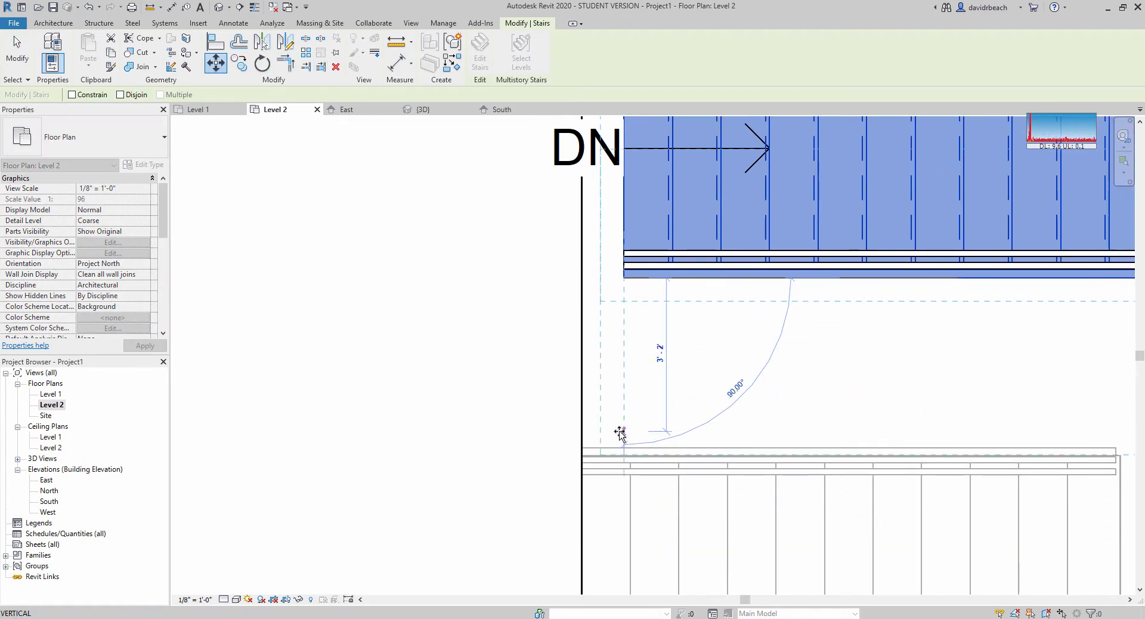
pyautogui.click(586, 438)
pyautogui.click(481, 429)
pyautogui.scroll(-4, 480, 429)
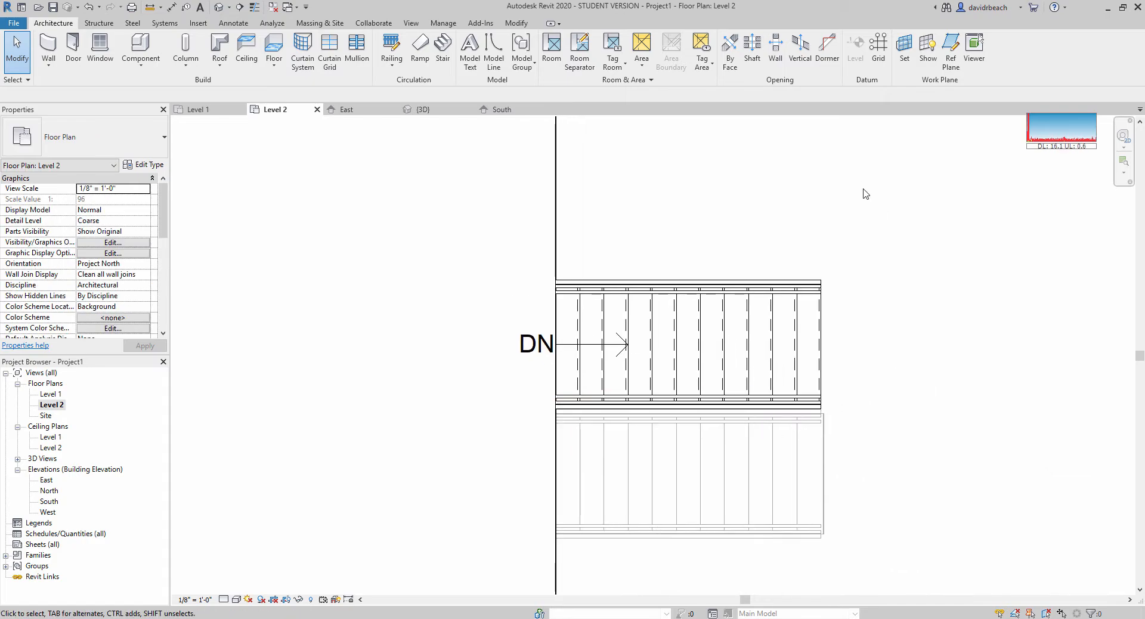
pyautogui.click(219, 8)
pyautogui.keyDown('shift'); pyautogui.moveTo(627, 331); pyautogui.dragTo(846, 387, button='middle'); pyautogui.keyUp('shift')
pyautogui.scroll(5, 835, 358)
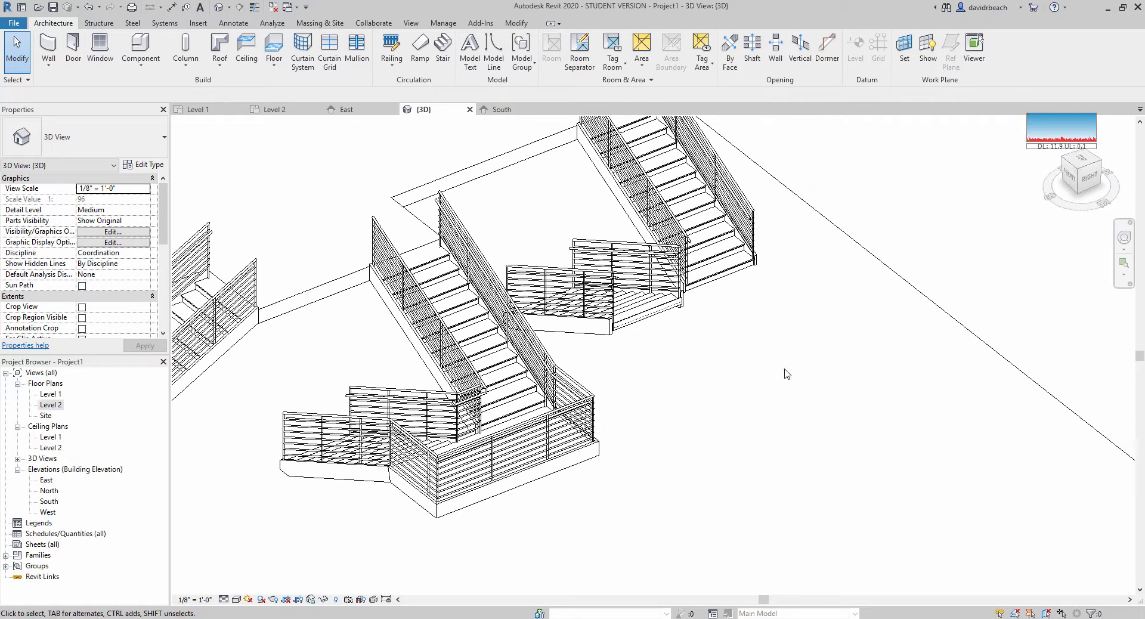
# Step: In the Level 2 floor plan, start a floor and duplicate the Generic - 12" type as Landing 2"
pyautogui.doubleClick(50, 405)
pyautogui.scroll(5, 632, 327)
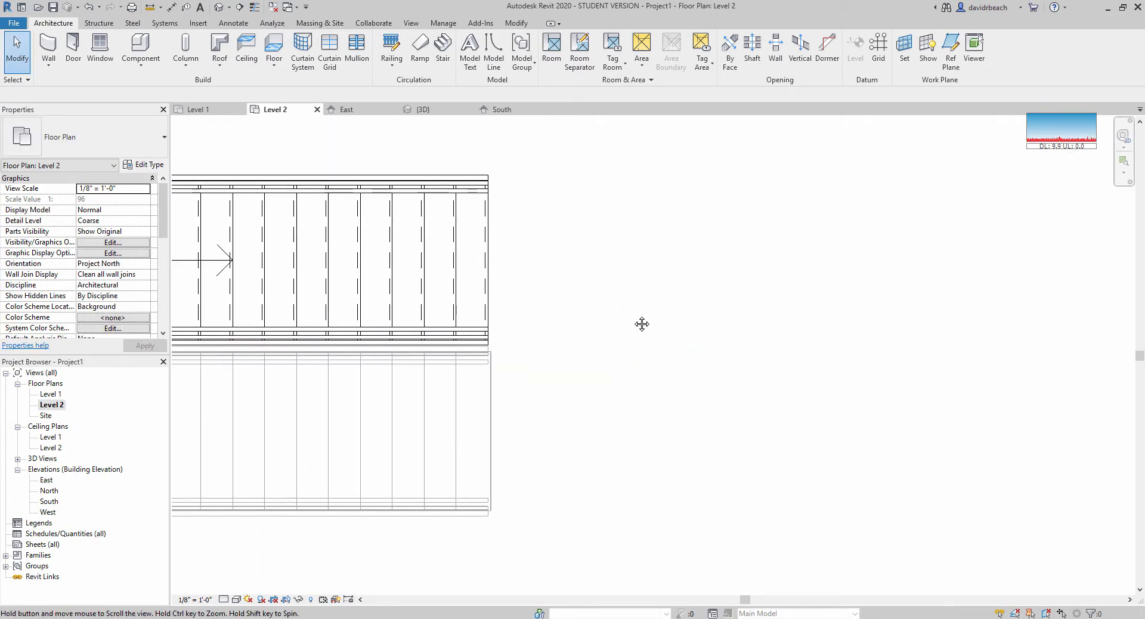
pyautogui.moveTo(641, 324); pyautogui.dragTo(594, 316, button='middle')
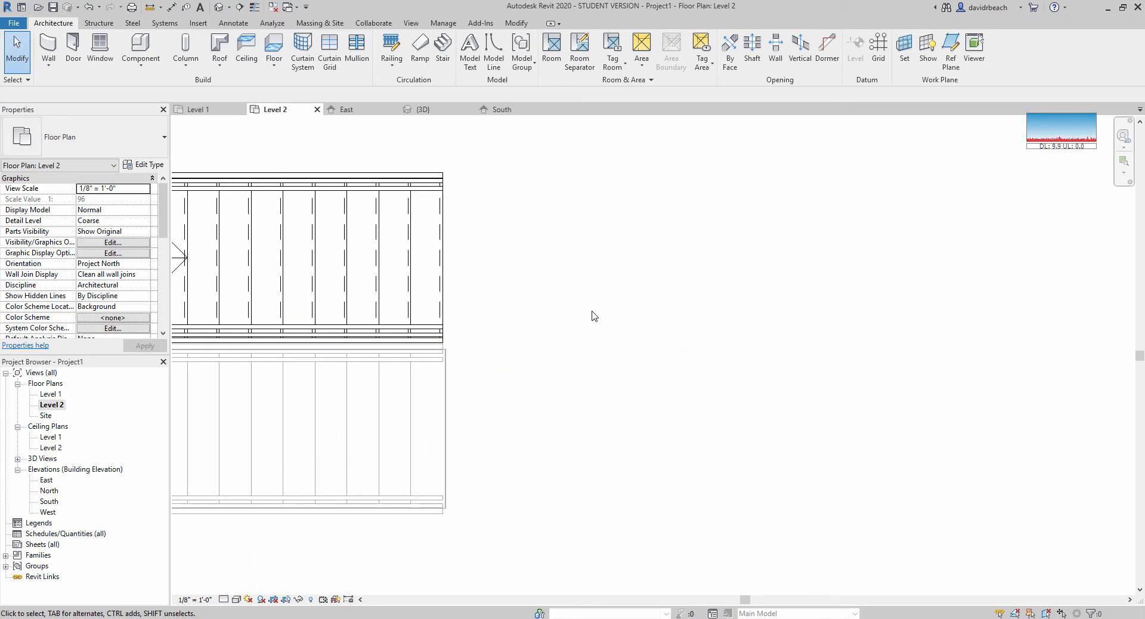
pyautogui.click(274, 48)
pyautogui.click(122, 142)
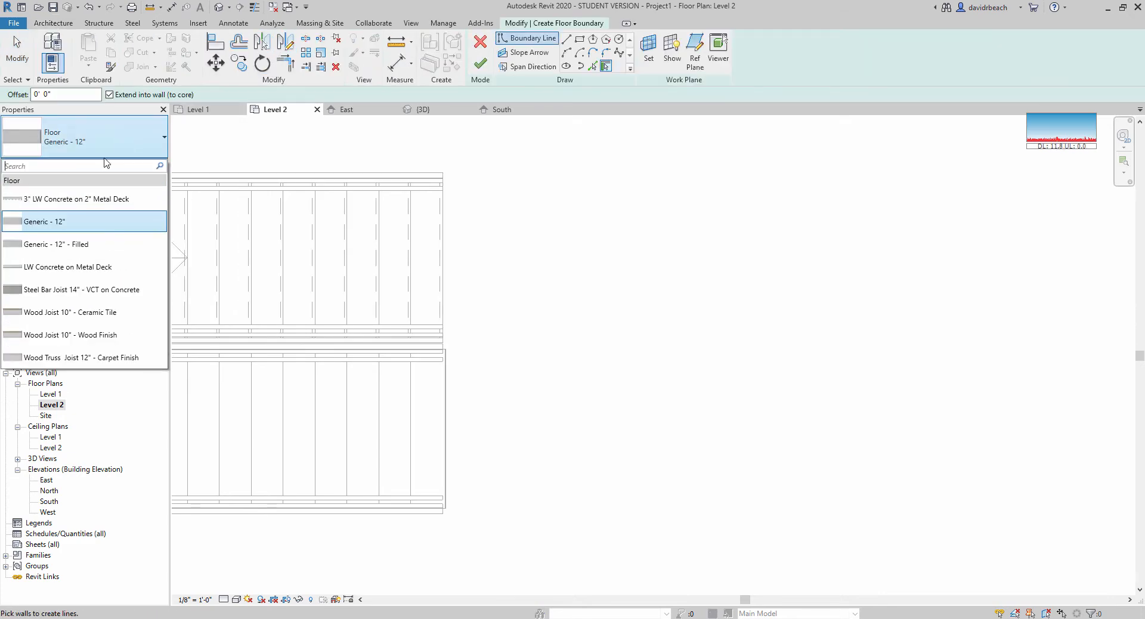
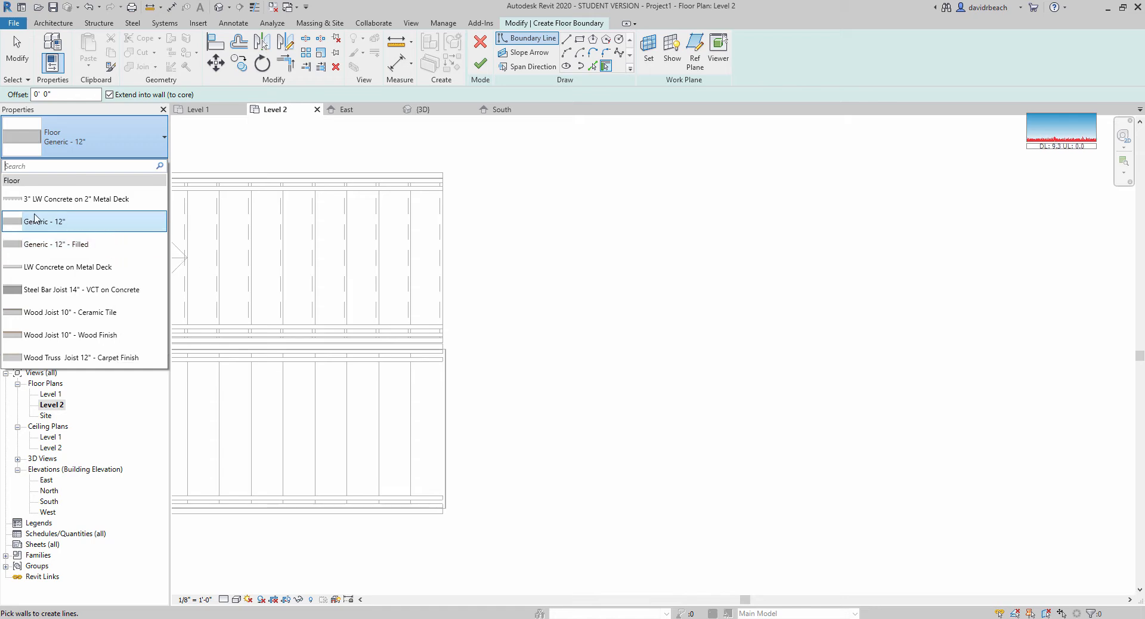
pyautogui.click(121, 136)
pyautogui.click(150, 164)
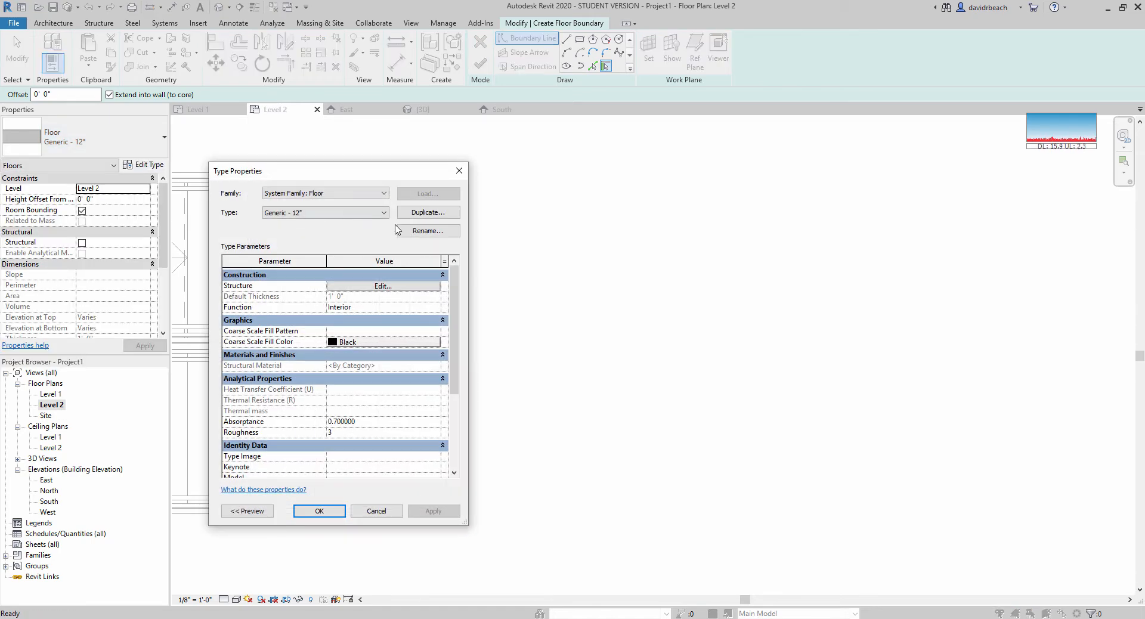
pyautogui.click(421, 213)
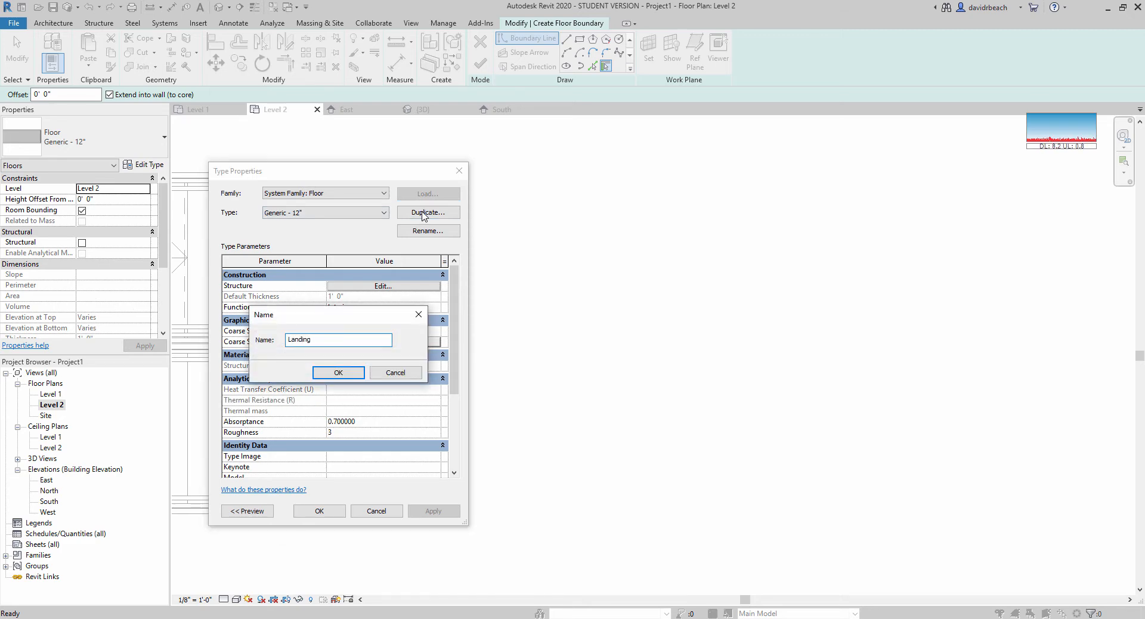
pyautogui.press('Return')
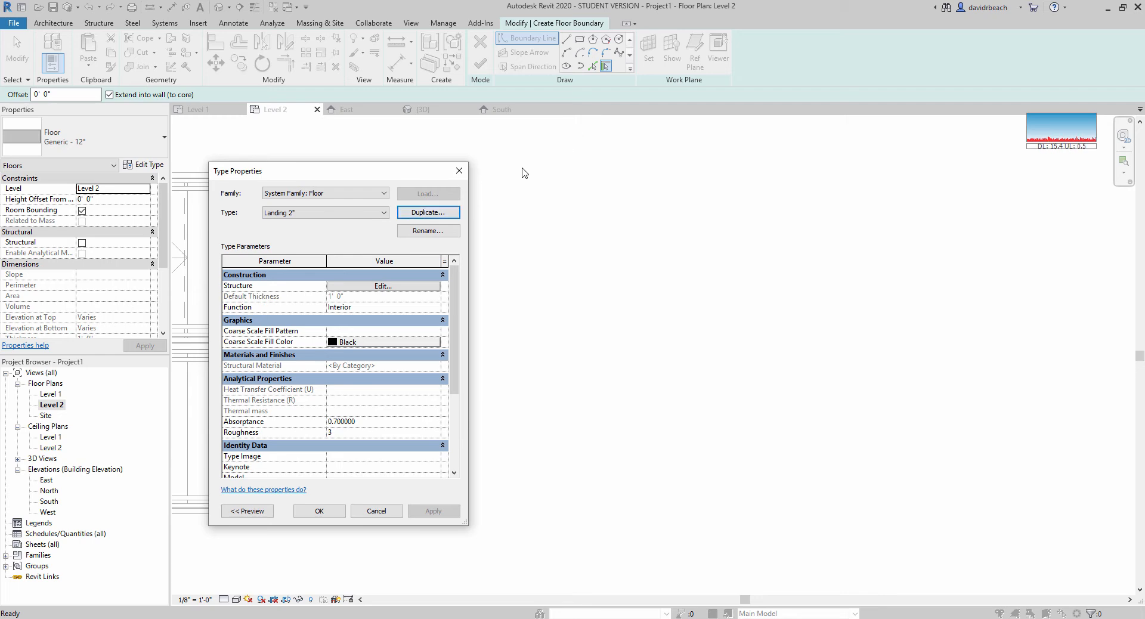
# Step: Set the structure layer of the new Landing 2" floor type to a thickness of 2"
pyautogui.click(420, 287)
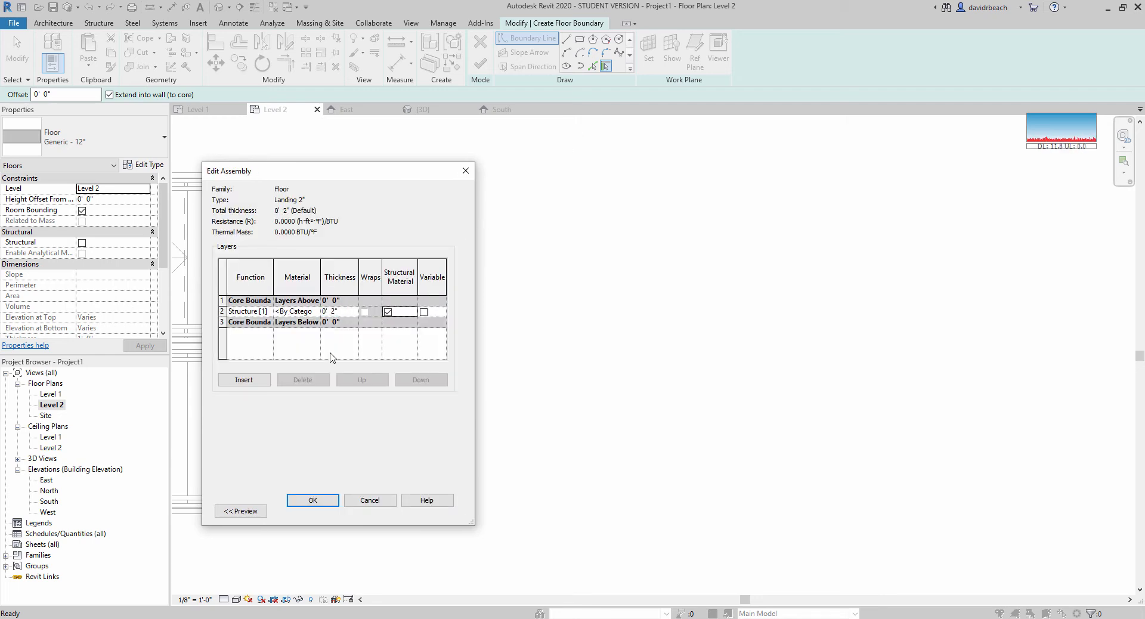
pyautogui.click(313, 500)
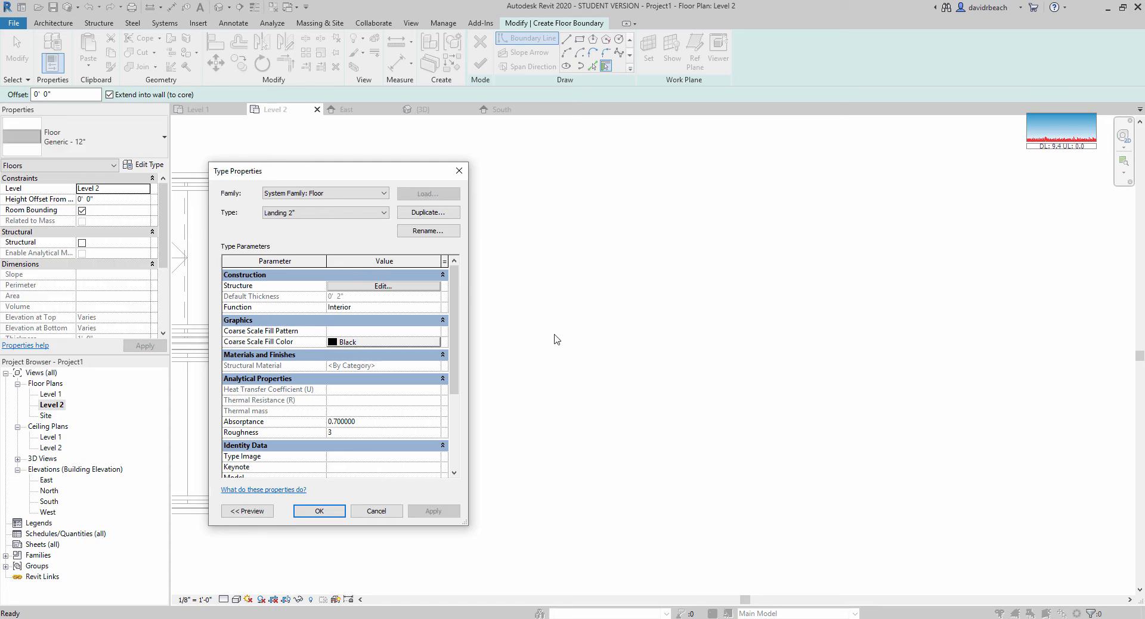
pyautogui.click(321, 512)
# Step: Draw a rectangular floor boundary from the ends of both flights, about 9'-1" deep and 10'-8" wide
pyautogui.moveTo(551, 409); pyautogui.dragTo(539, 419, button='middle')
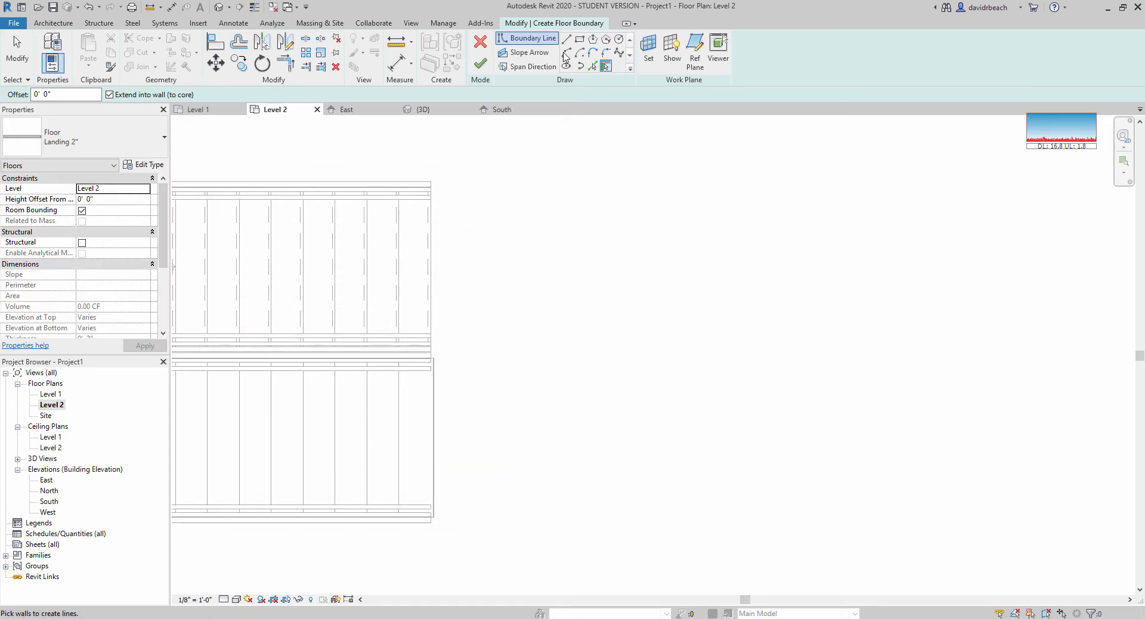
pyautogui.click(581, 41)
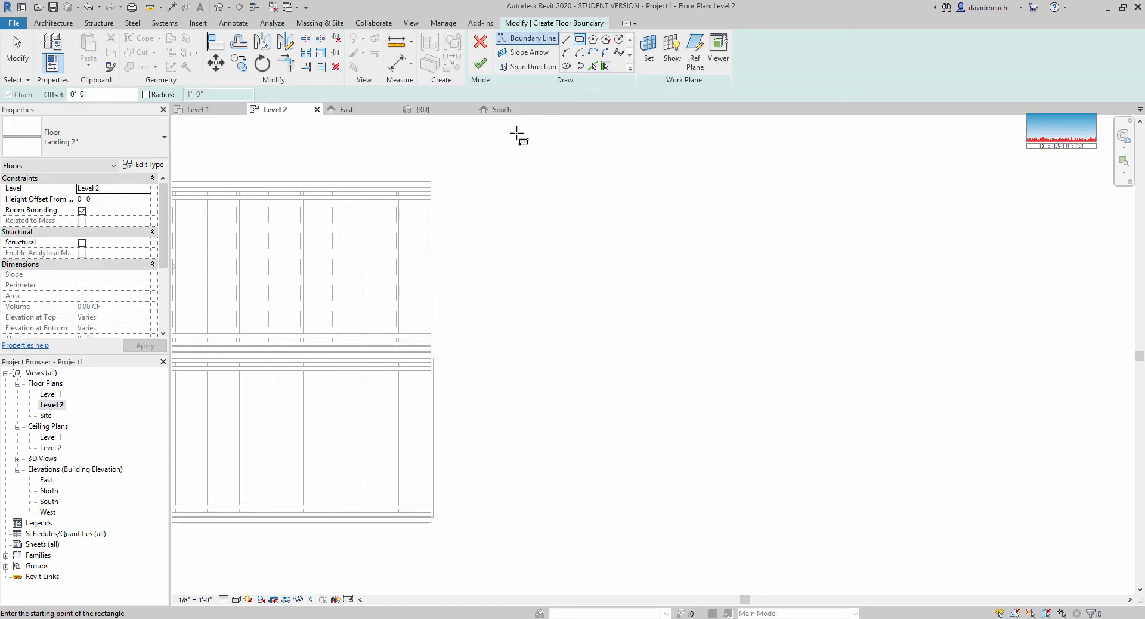
pyautogui.click(432, 182)
pyautogui.scroll(-1, 571, 327)
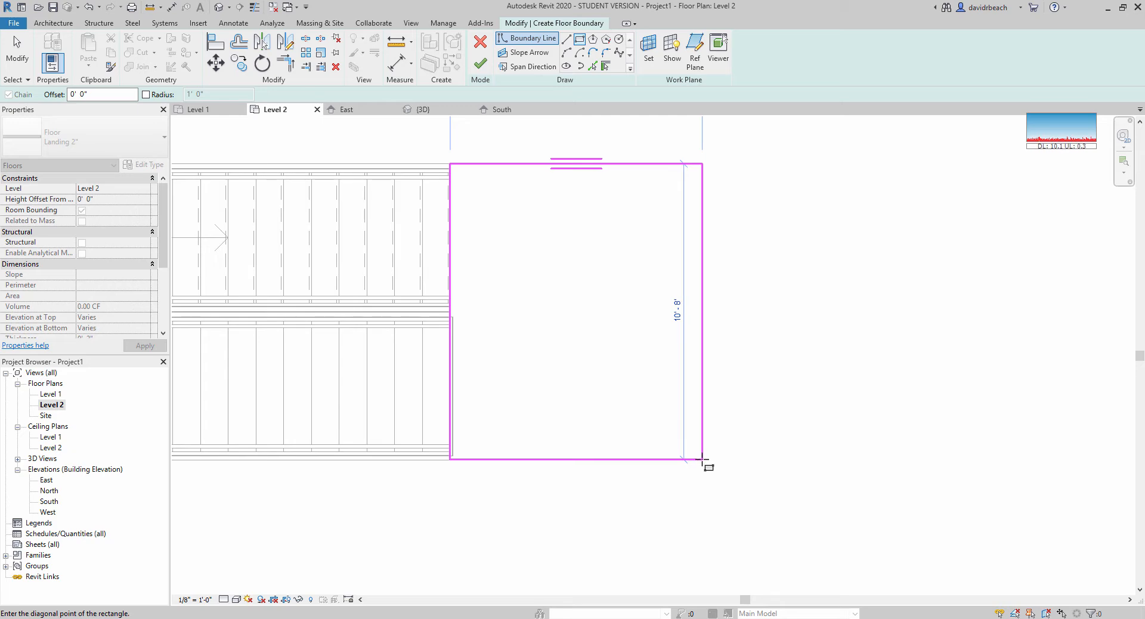
pyautogui.click(702, 461)
pyautogui.scroll(-2, 586, 348)
pyautogui.moveTo(586, 348); pyautogui.dragTo(591, 387, button='middle')
pyautogui.scroll(-1, 591, 387)
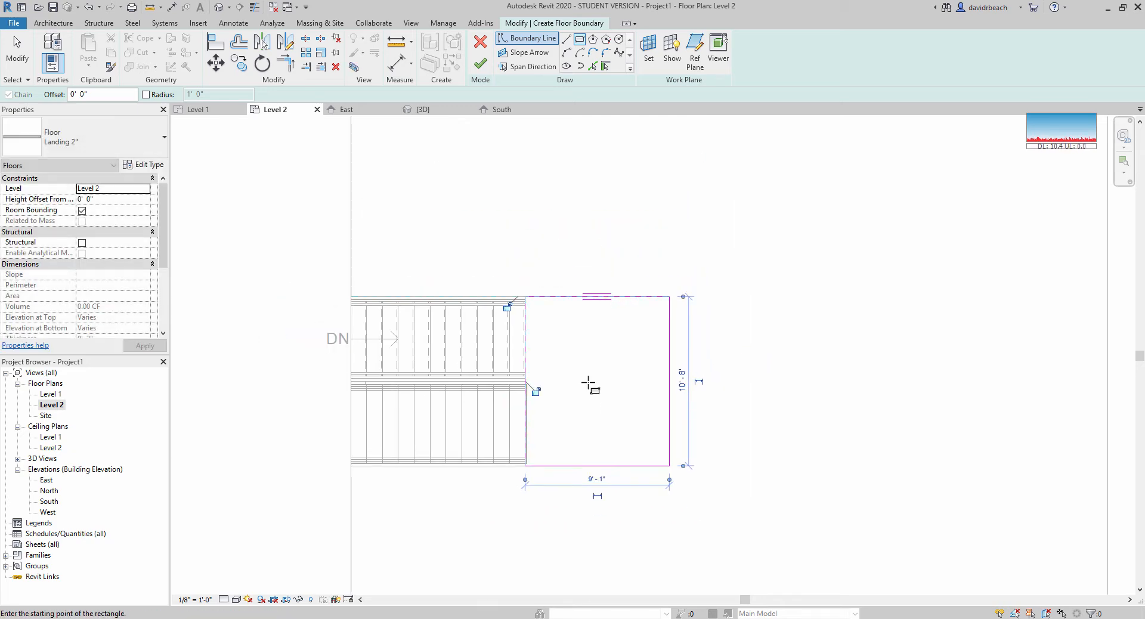
pyautogui.press('Escape')
pyautogui.press('Escape')
# Step: Set the landing boundary's depth away from the flights to 10'
pyautogui.click(669, 401)
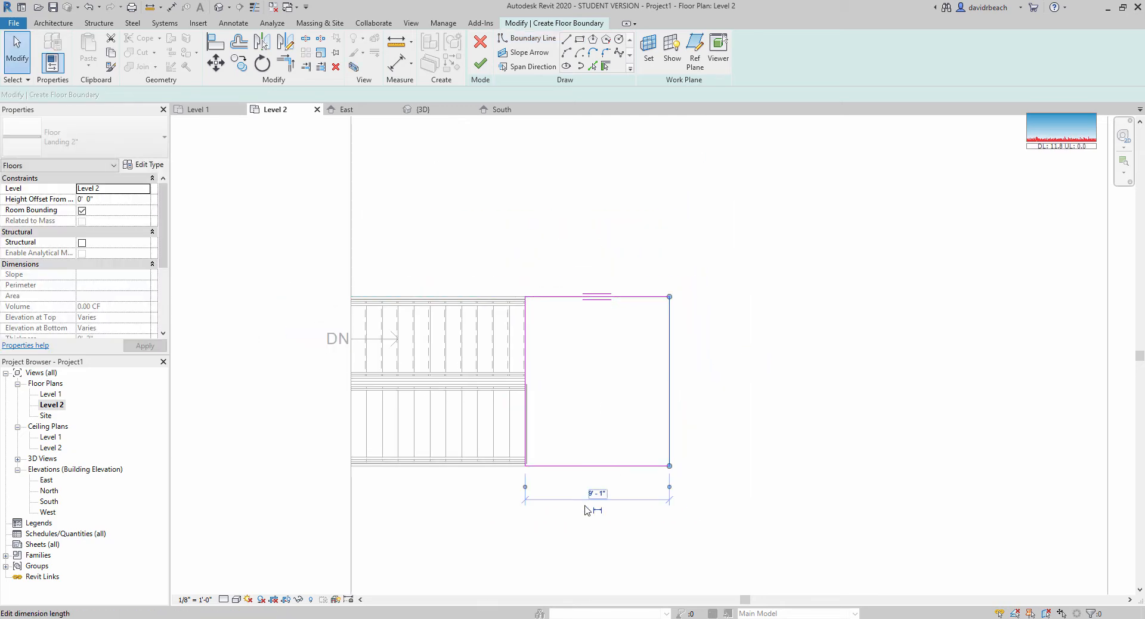
pyautogui.write('10')
pyautogui.press('Return')
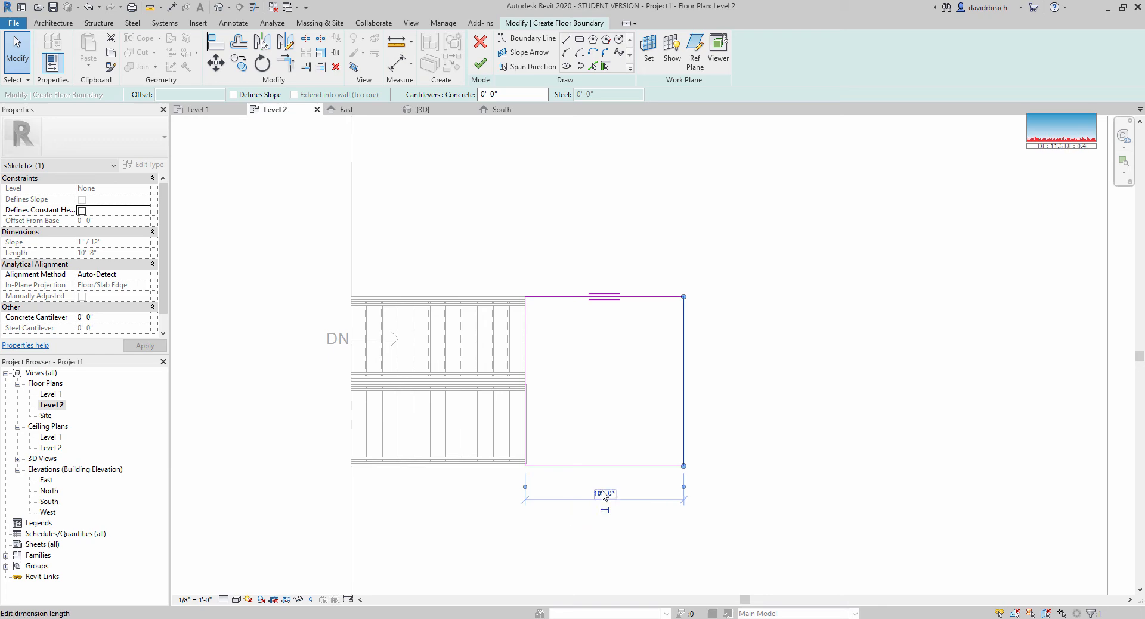
pyautogui.click(800, 324)
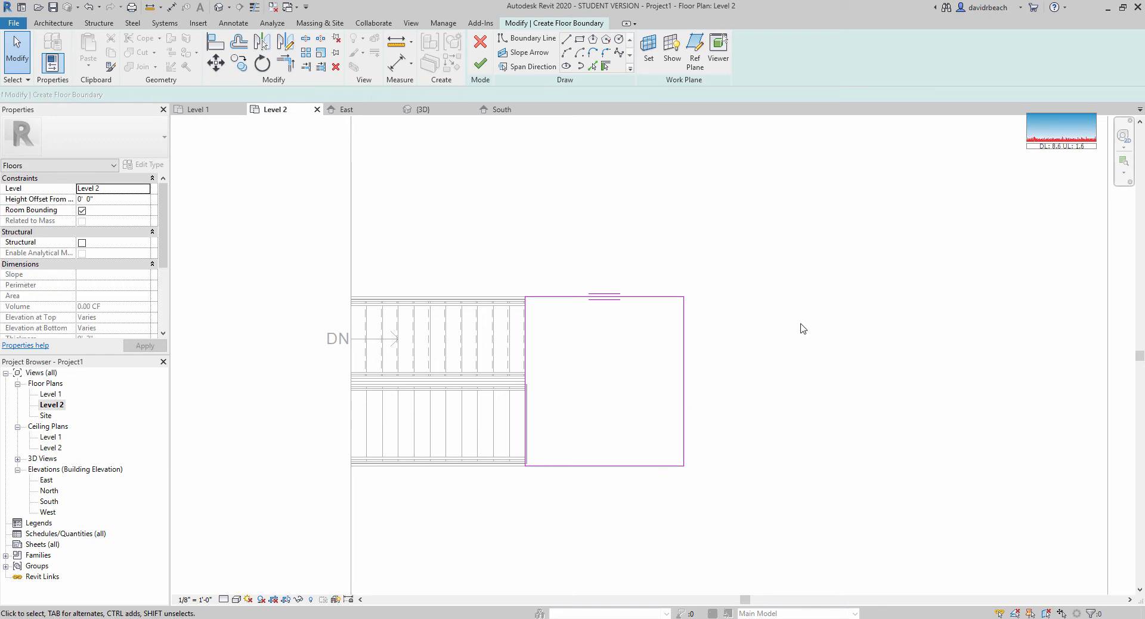
# Step: Move the outer boundary line toward the flights so the landing is about 5' deep, and finish the floor
pyautogui.scroll(2, 877, 322)
pyautogui.moveTo(877, 322); pyautogui.dragTo(728, 342, button='middle')
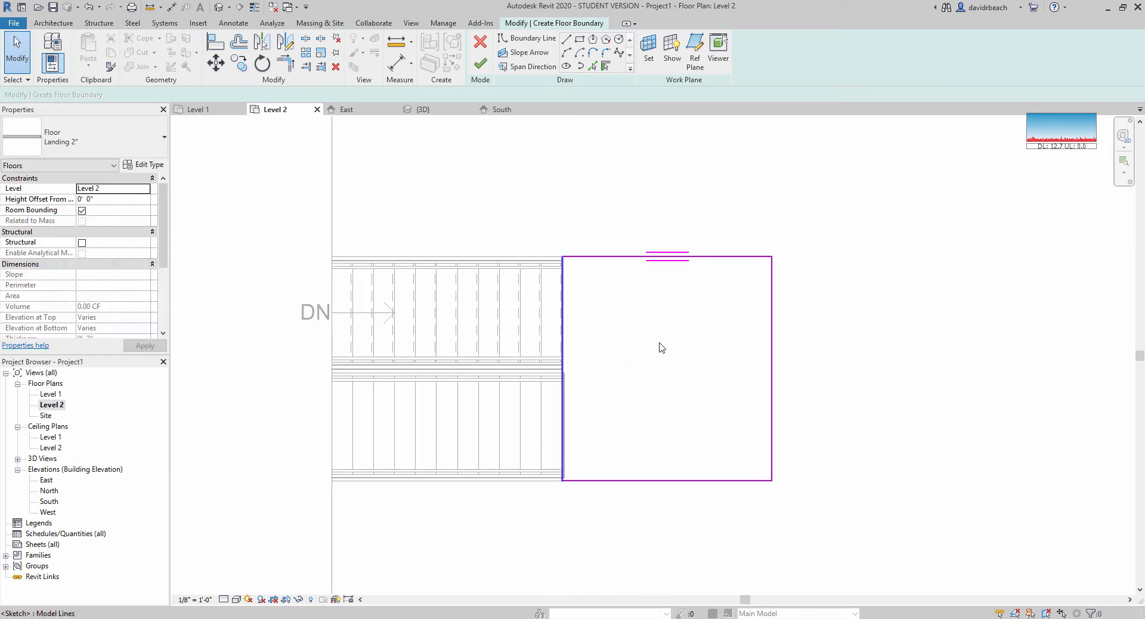
pyautogui.moveTo(772, 384); pyautogui.dragTo(667, 391)
pyautogui.click(903, 376)
pyautogui.moveTo(779, 404); pyautogui.dragTo(906, 389, button='middle')
pyautogui.scroll(1, 907, 389)
pyautogui.click(480, 63)
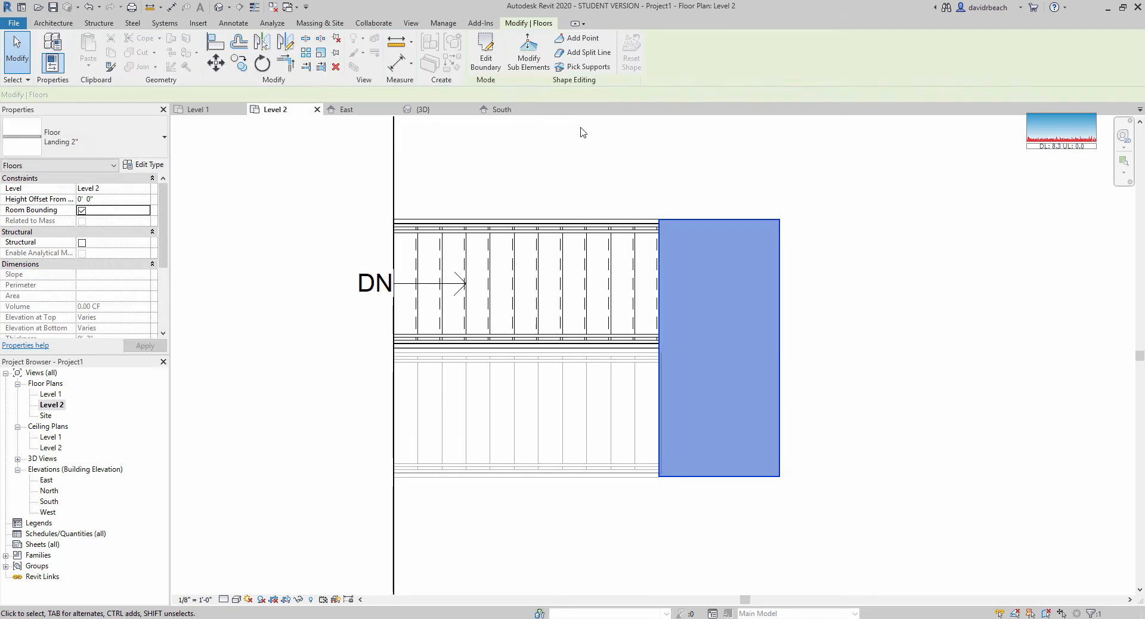
pyautogui.click(596, 142)
pyautogui.moveTo(596, 141); pyautogui.dragTo(595, 150, button='middle')
# Step: In the 3D view, set the landing floor's level to Landing 1a and check it against the stairs
pyautogui.click(224, 12)
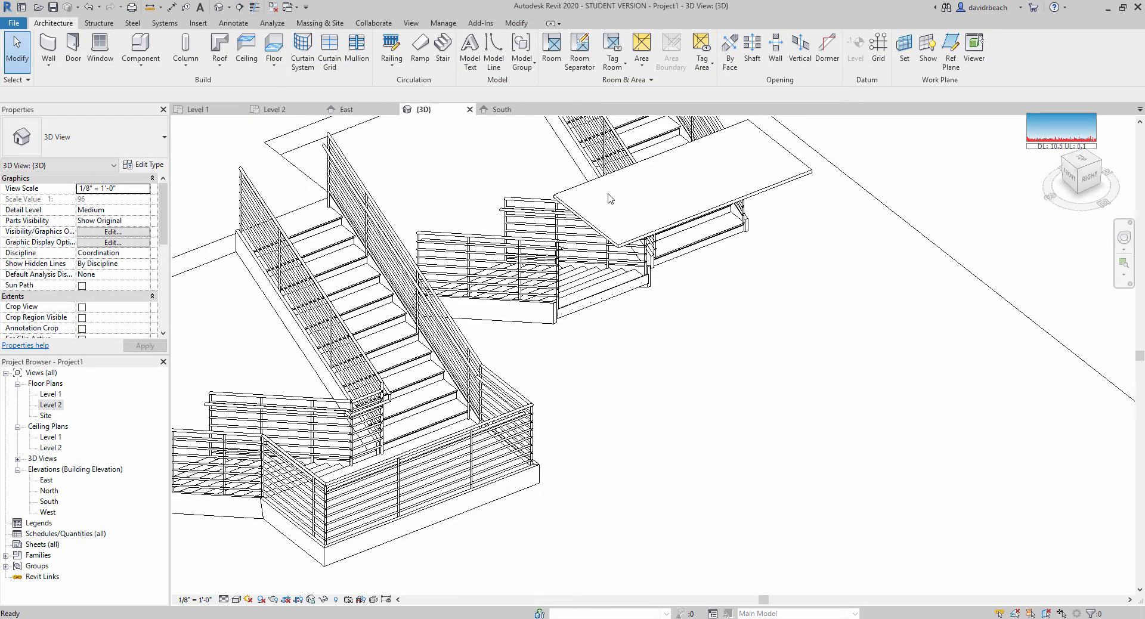
pyautogui.keyDown('shift'); pyautogui.moveTo(596, 334); pyautogui.dragTo(641, 228, button='middle'); pyautogui.keyUp('shift')
pyautogui.scroll(2, 721, 308)
pyautogui.click(642, 228)
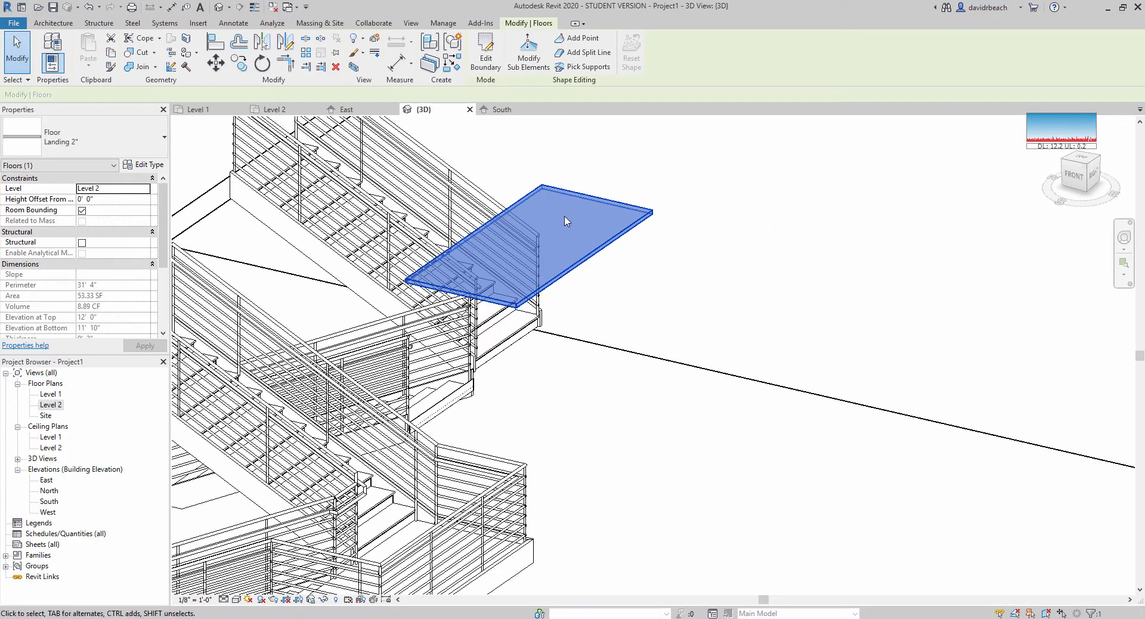
pyautogui.click(92, 188)
pyautogui.click(145, 188)
pyautogui.click(105, 213)
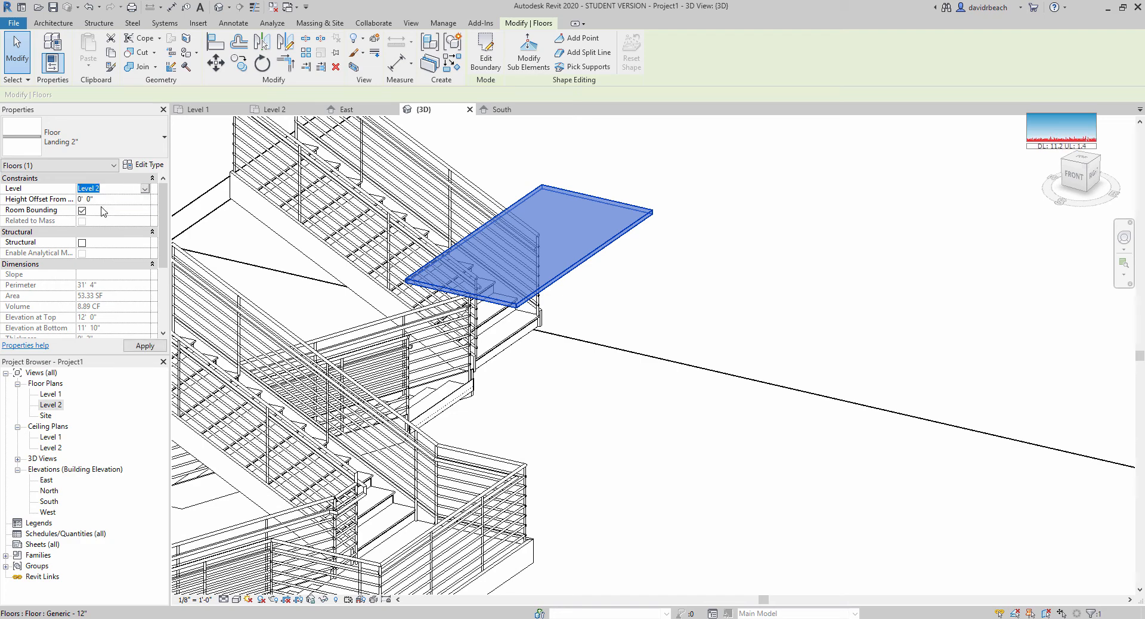
pyautogui.click(705, 330)
pyautogui.keyDown('shift'); pyautogui.moveTo(705, 334); pyautogui.dragTo(624, 317, button='middle'); pyautogui.keyUp('shift')
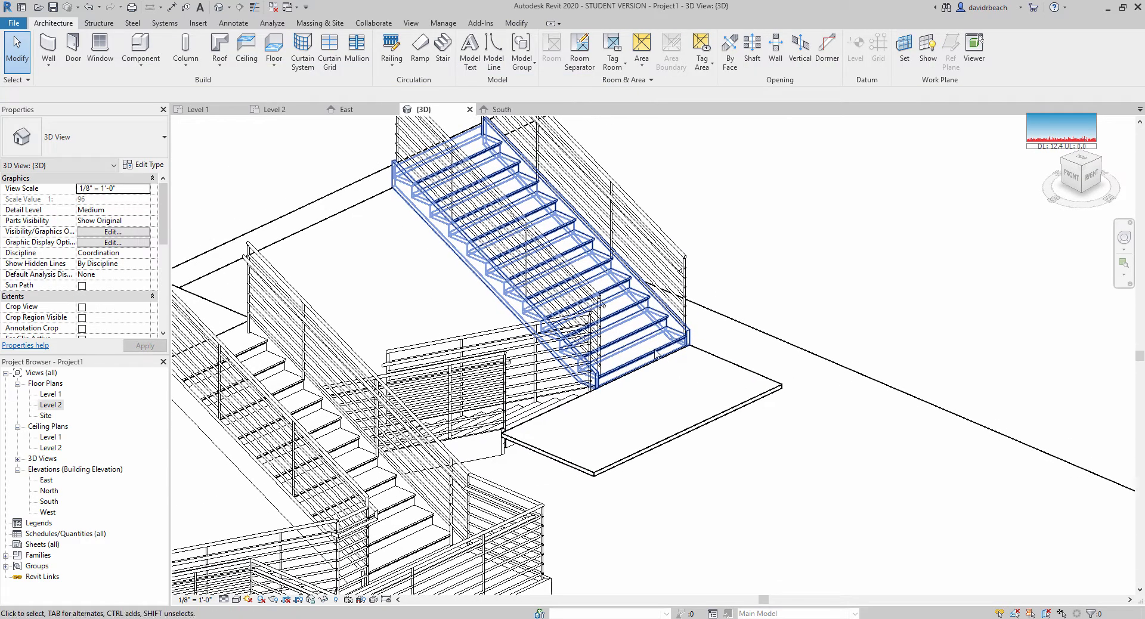
# Step: Edit the lower flight's outer railing path in the Level 2 plan, extending it about 4'-10" along the landing's side edge
pyautogui.click(482, 357)
pyautogui.click(507, 146)
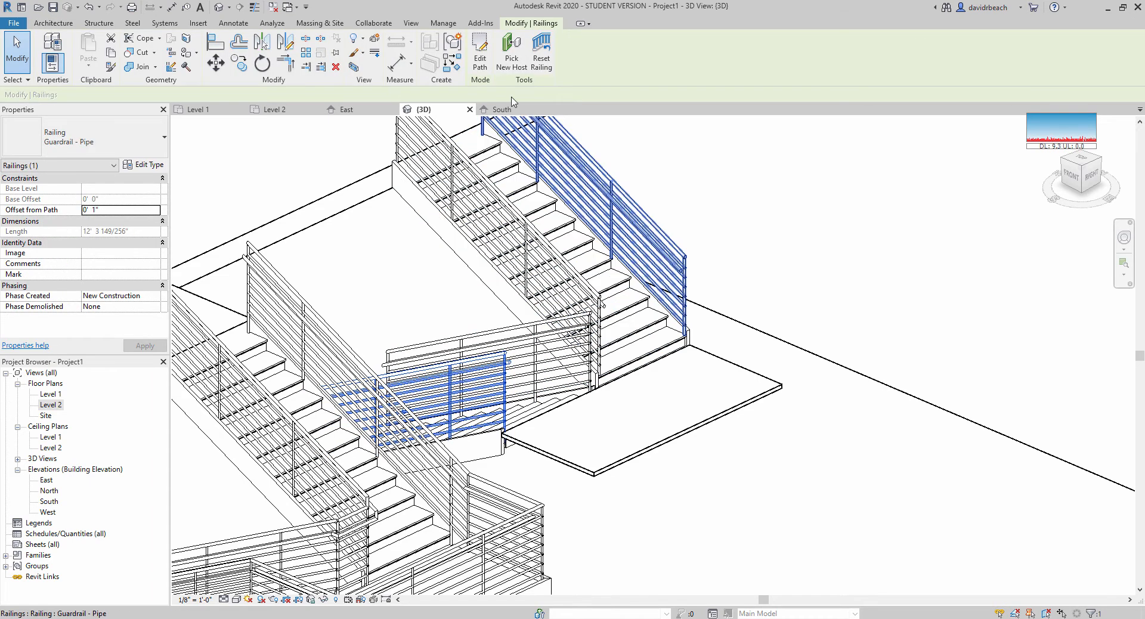
pyautogui.click(481, 64)
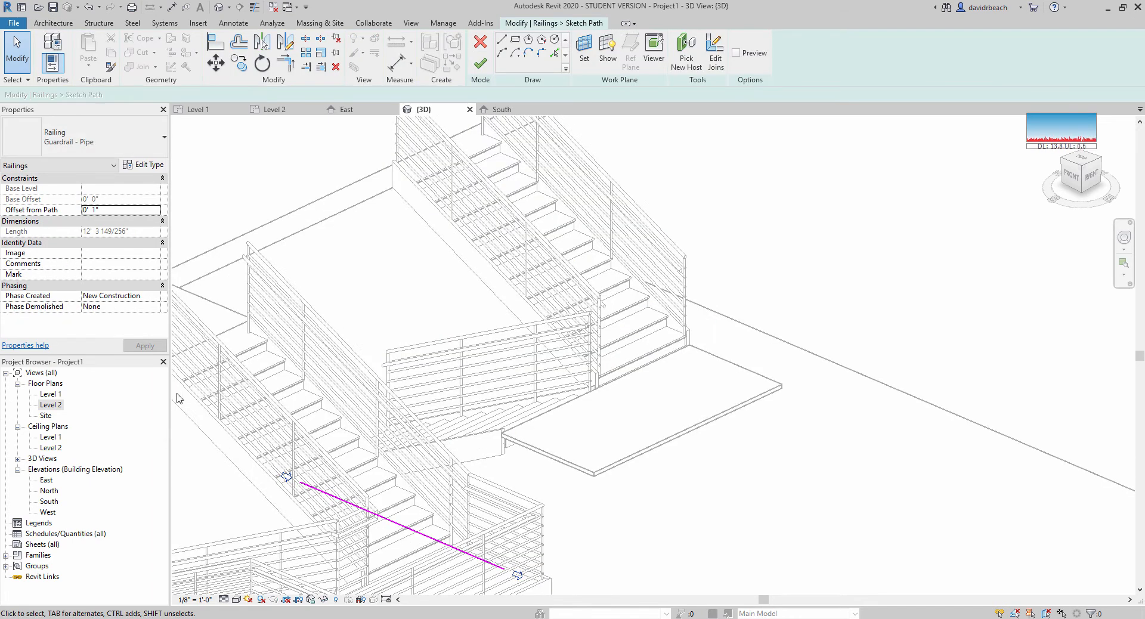
pyautogui.doubleClick(49, 405)
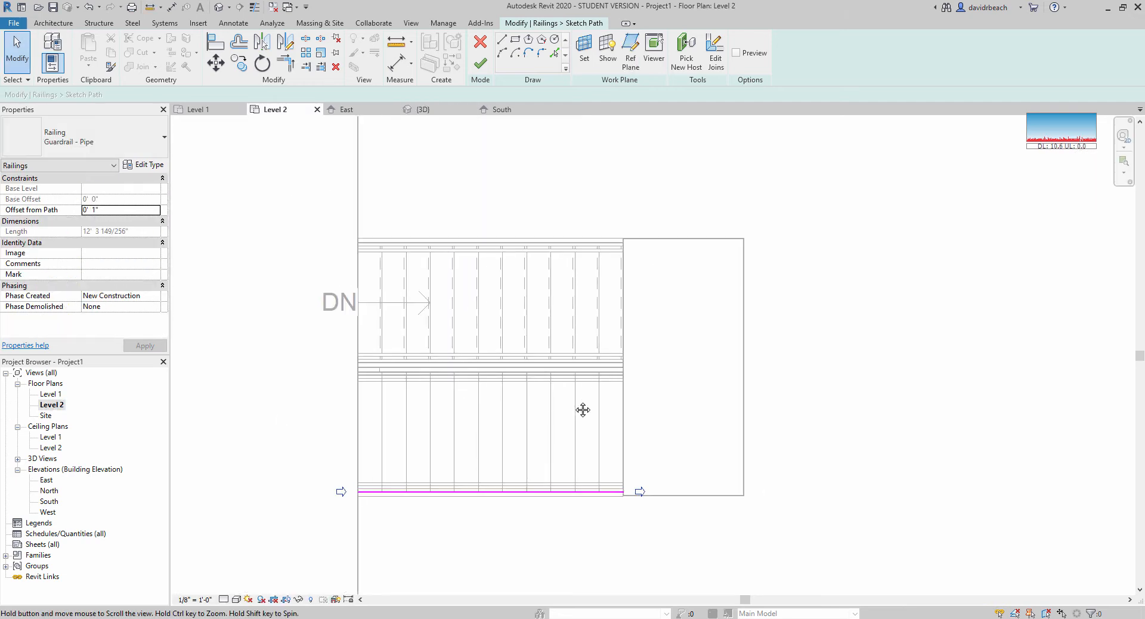
pyautogui.moveTo(591, 455); pyautogui.dragTo(634, 468, button='middle')
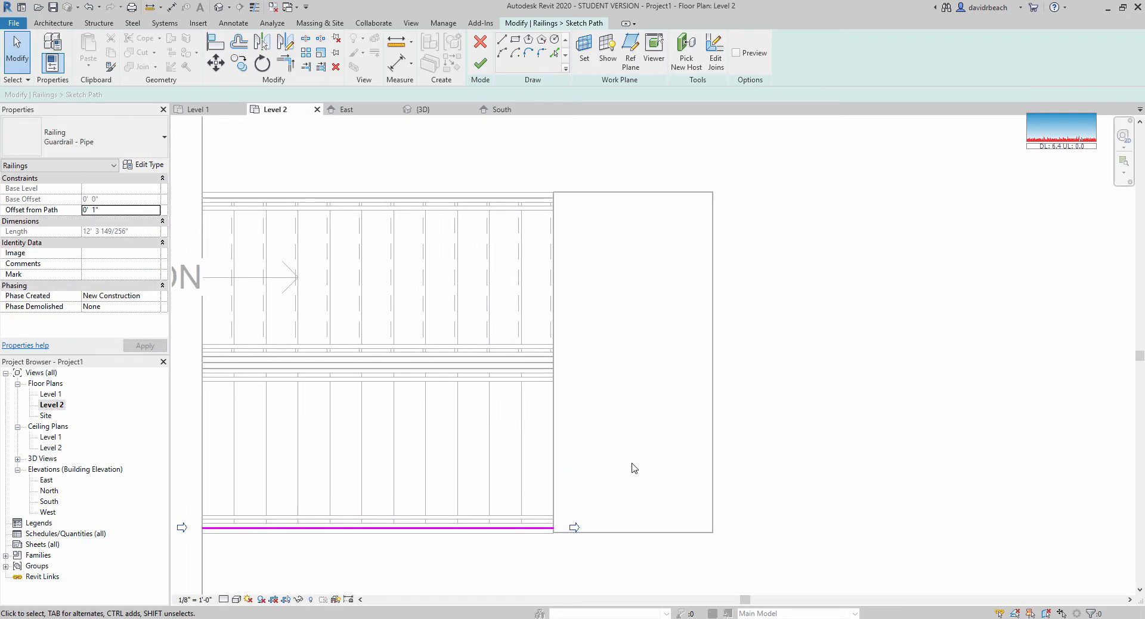
pyautogui.click(504, 43)
pyautogui.click(554, 528)
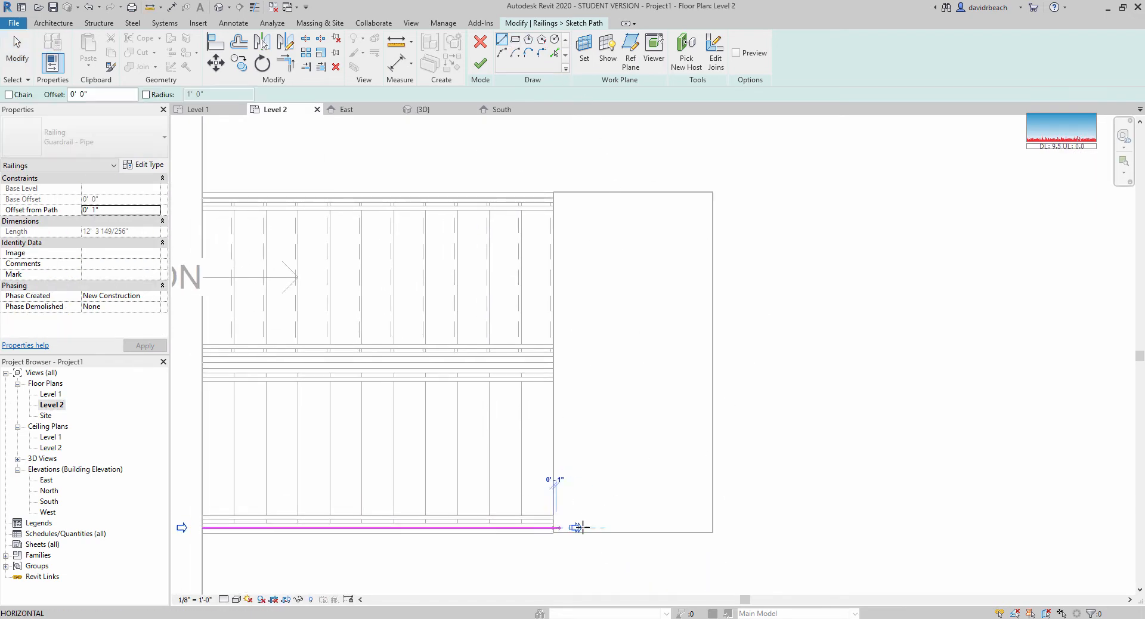
pyautogui.click(691, 528)
pyautogui.scroll(3, 734, 531)
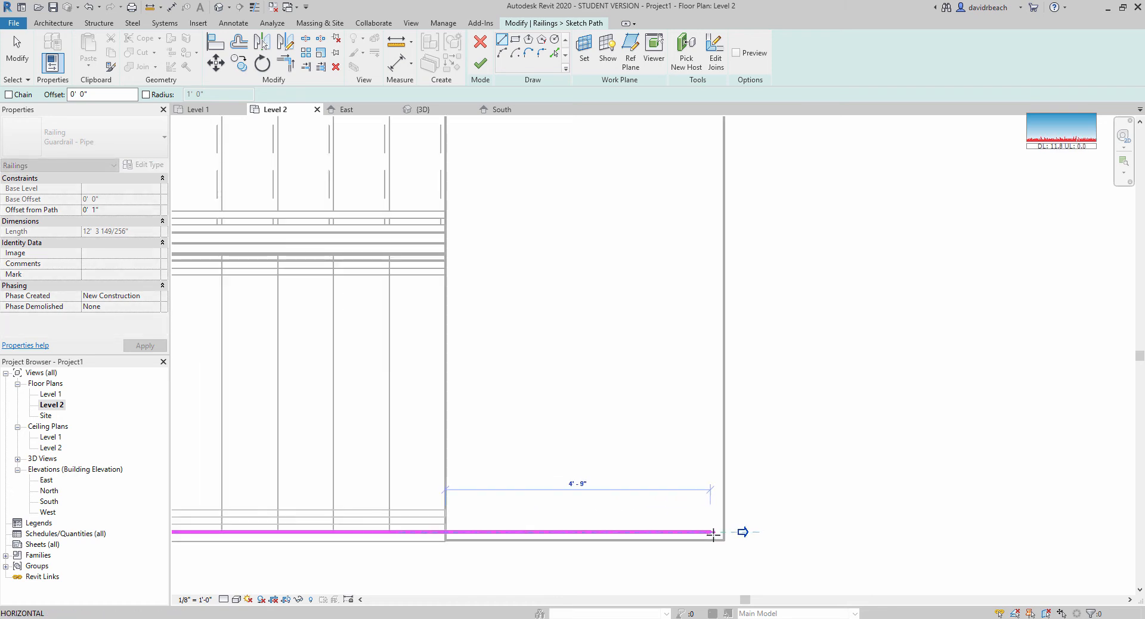
pyautogui.scroll(-2, 708, 383)
pyautogui.moveTo(708, 383); pyautogui.dragTo(706, 463, button='middle')
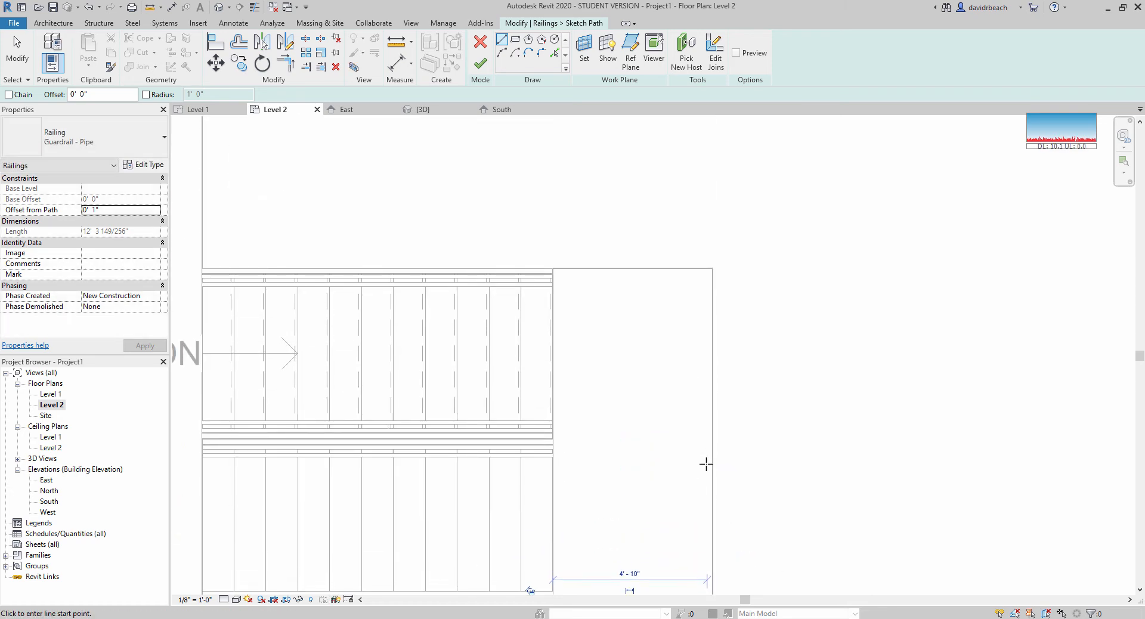
pyautogui.moveTo(706, 588); pyautogui.dragTo(704, 527, button='middle')
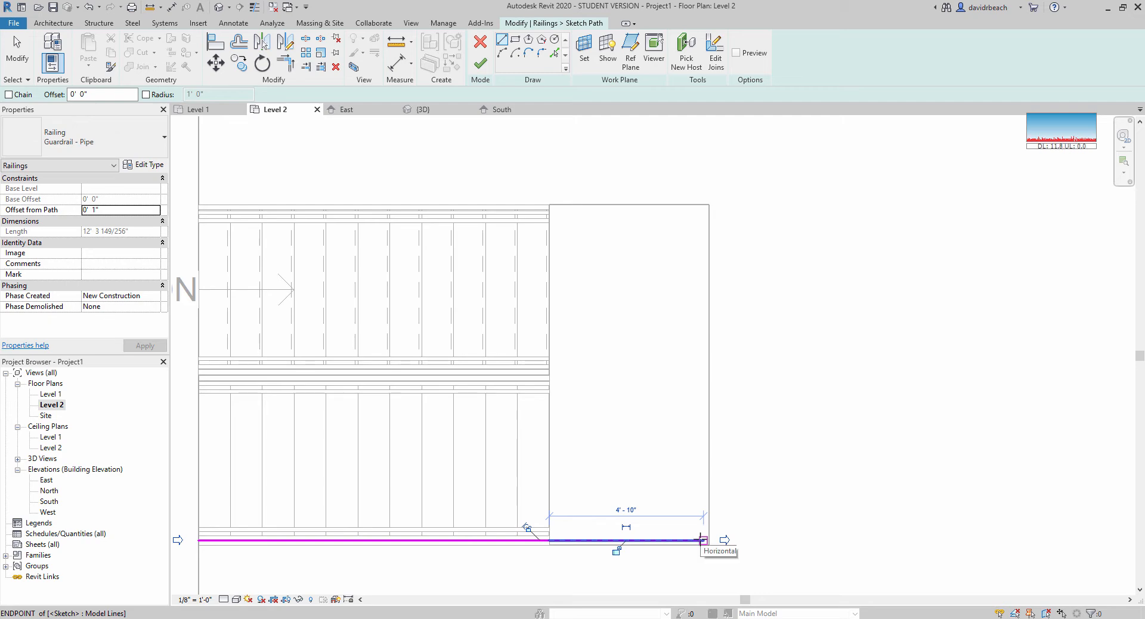
# Step: Add chained railing path lines about 10'-4" along the landing's outer edge and back to the upper flight's outer railing
pyautogui.click(21, 94)
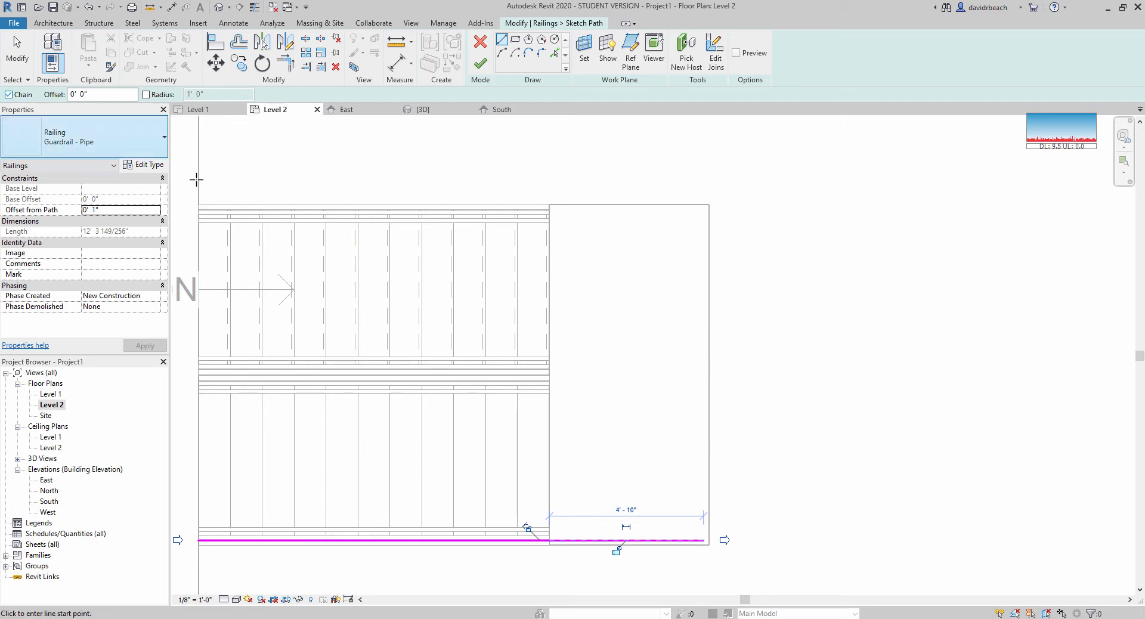
pyautogui.click(704, 540)
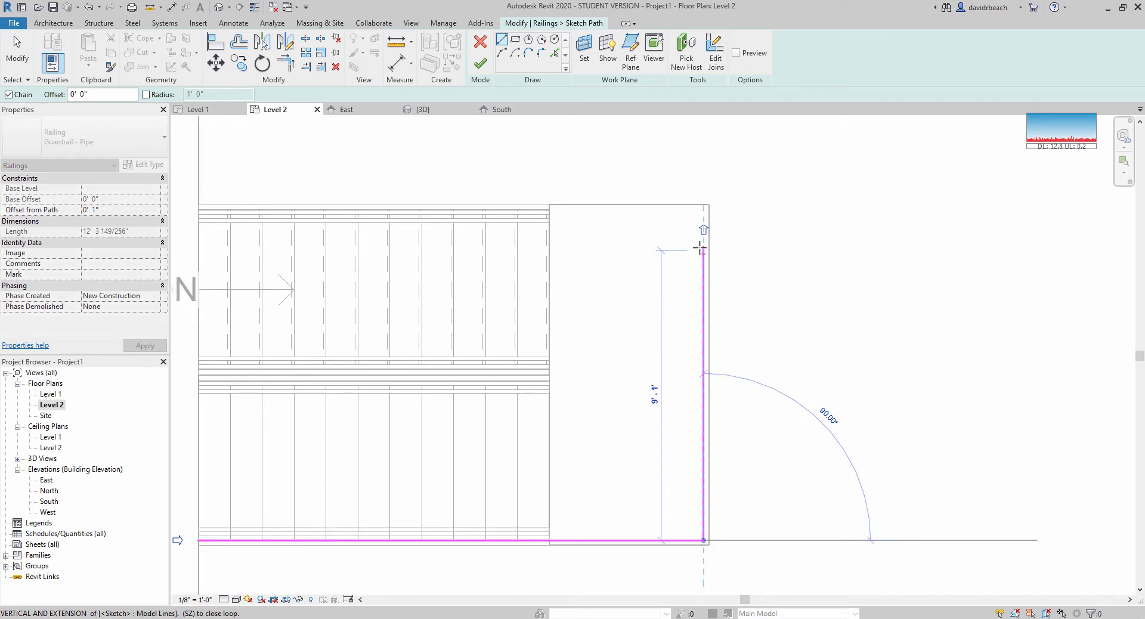
pyautogui.scroll(2, 698, 236)
pyautogui.scroll(1, 696, 235)
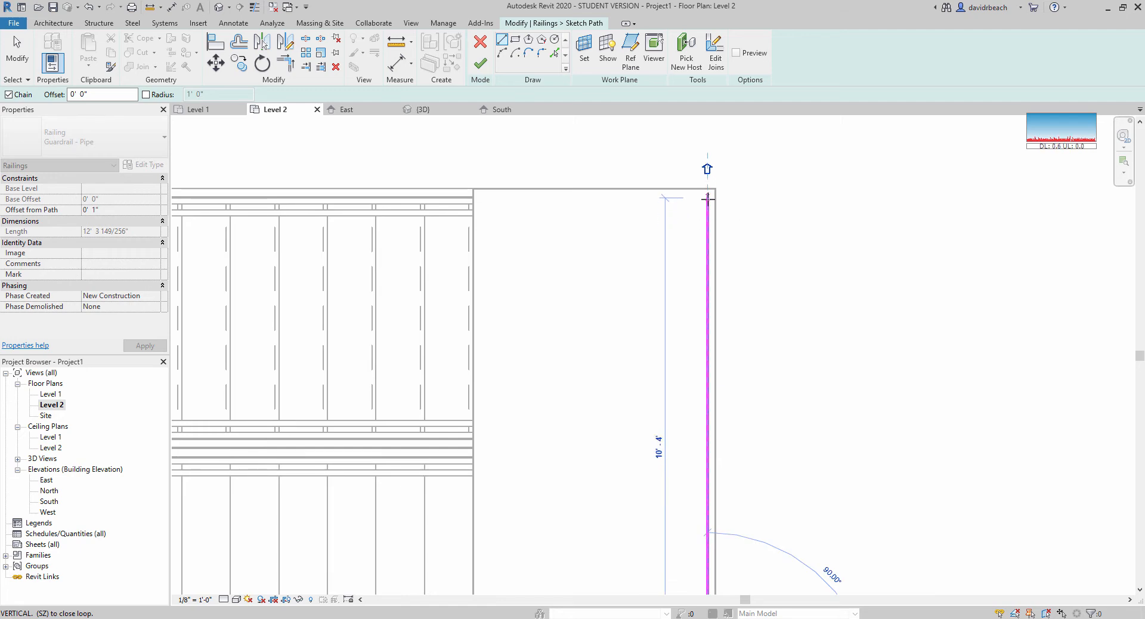
pyautogui.click(708, 198)
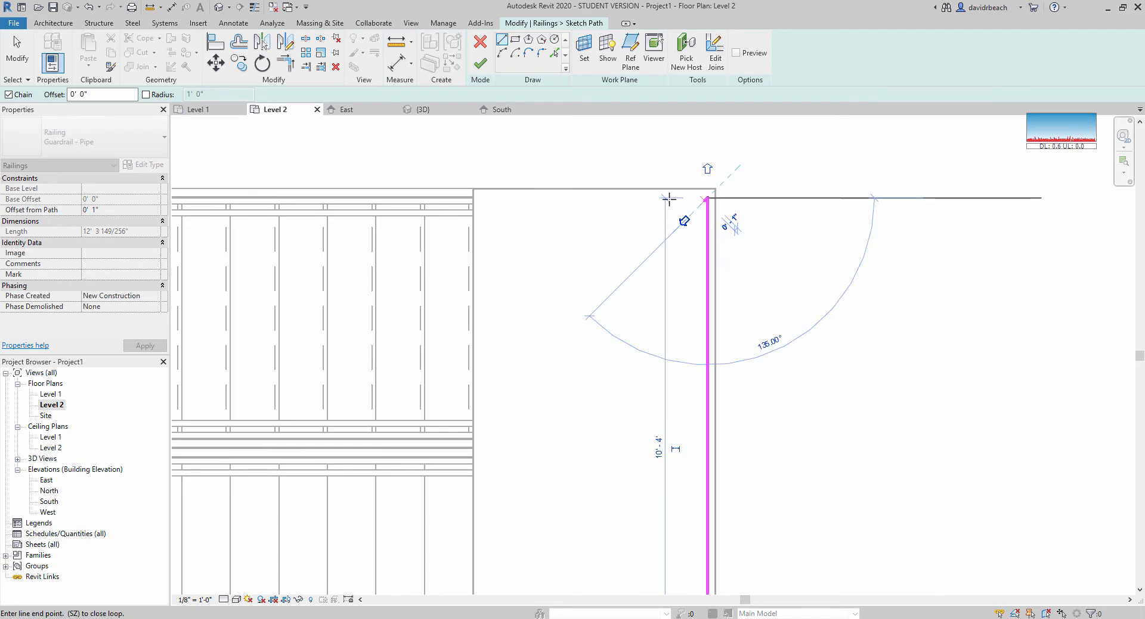
pyautogui.click(473, 198)
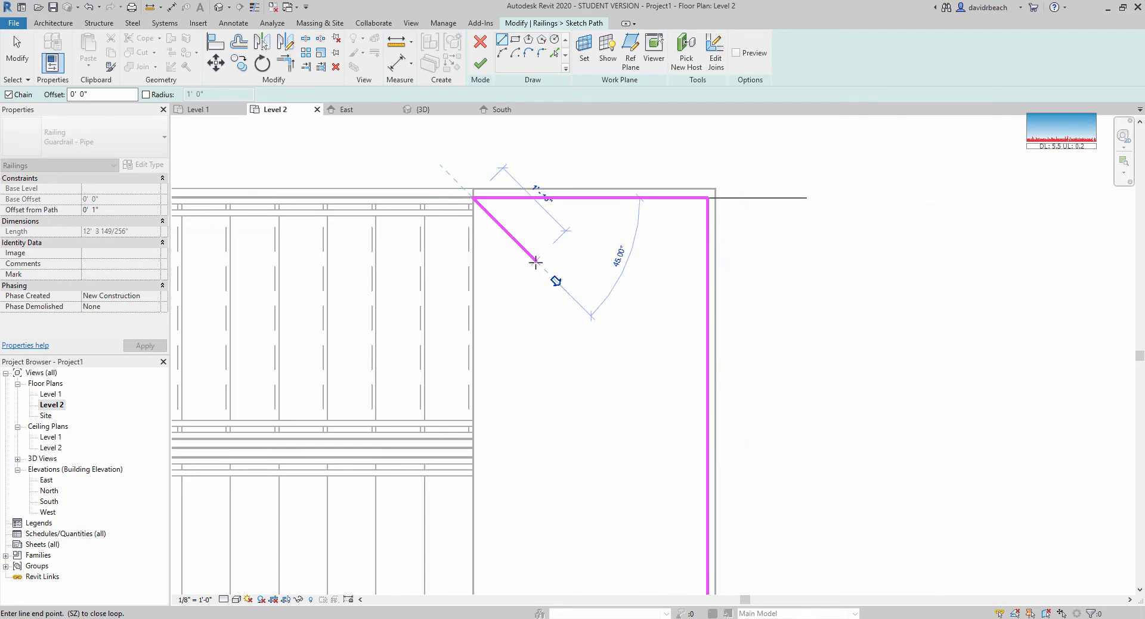
# Step: End the chained path lines and finish the railing sketch around the landing
pyautogui.press('Escape')
pyautogui.press('Escape')
pyautogui.scroll(-2, 552, 272)
pyautogui.click(480, 64)
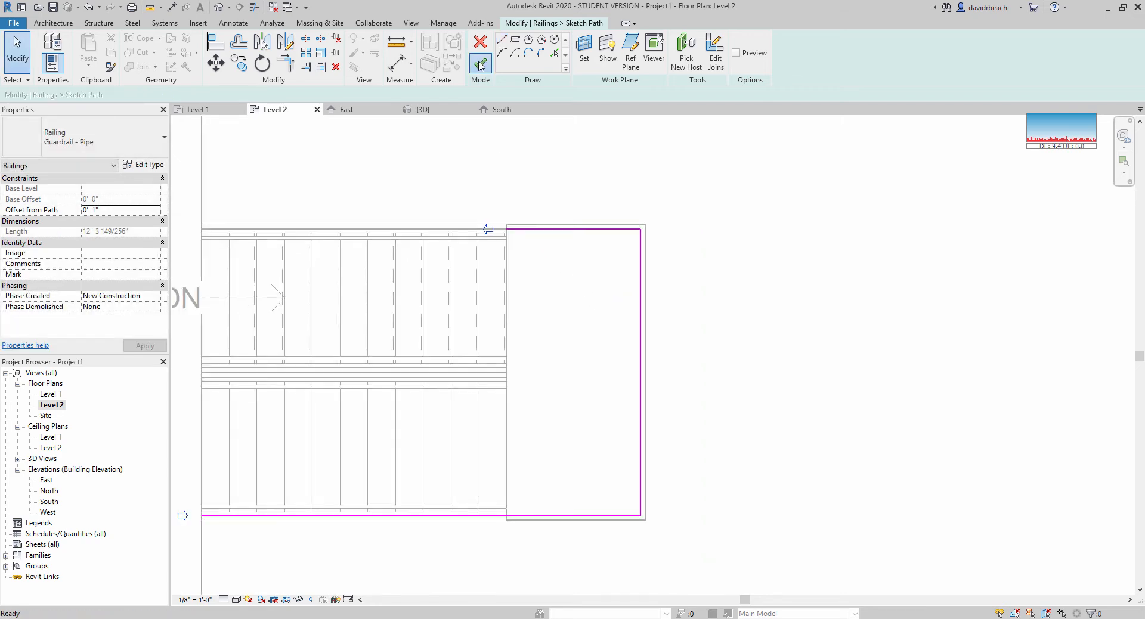
pyautogui.press('Escape')
pyautogui.scroll(6, 547, 189)
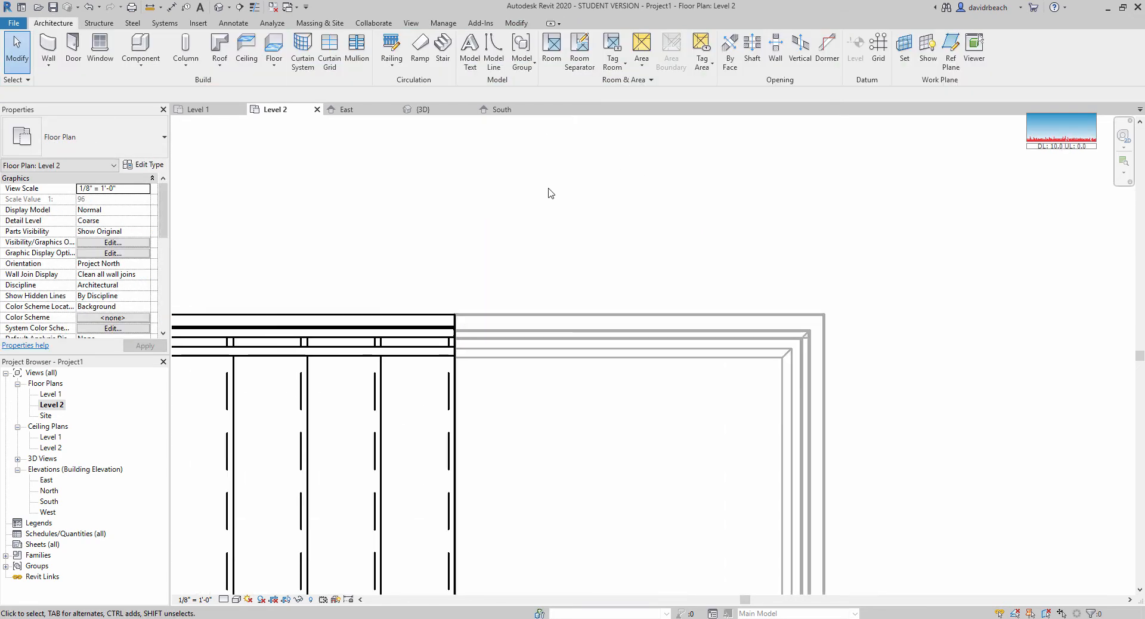
pyautogui.scroll(-5, 526, 340)
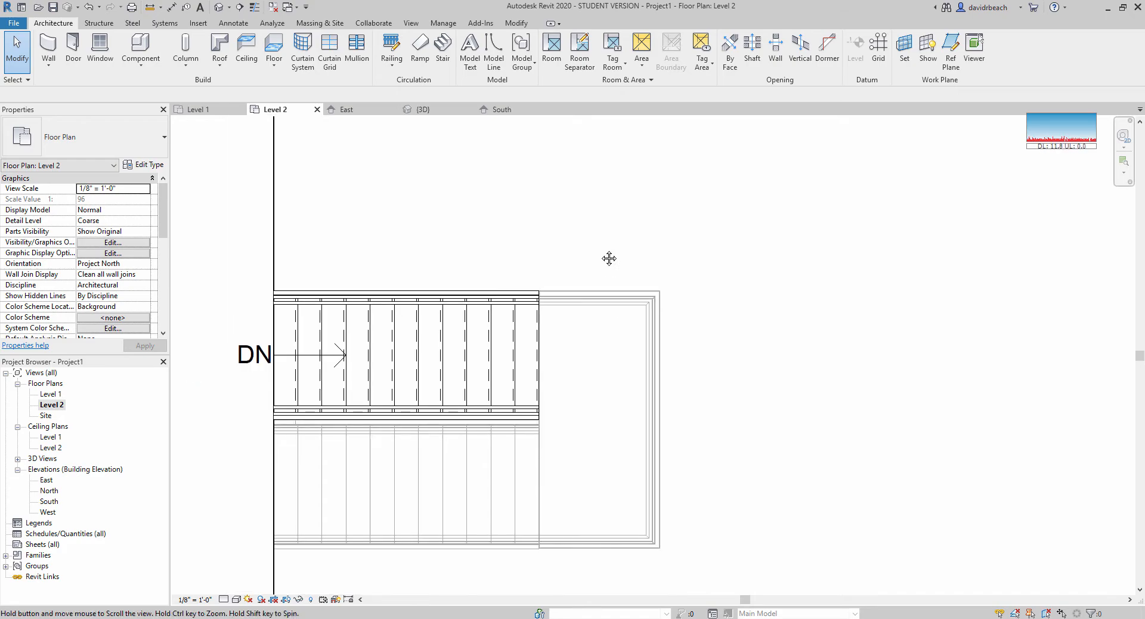
# Step: In the 3D view, examine the railing around the landing and where it meets the railings of both flights
pyautogui.click(220, 8)
pyautogui.scroll(3, 853, 358)
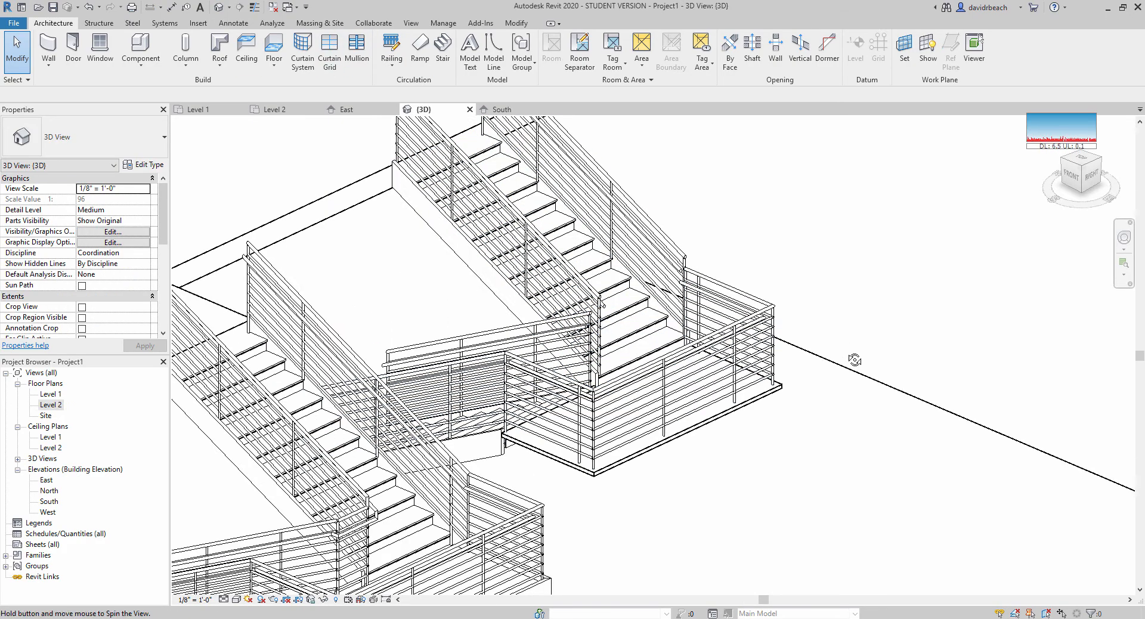
pyautogui.scroll(2, 833, 392)
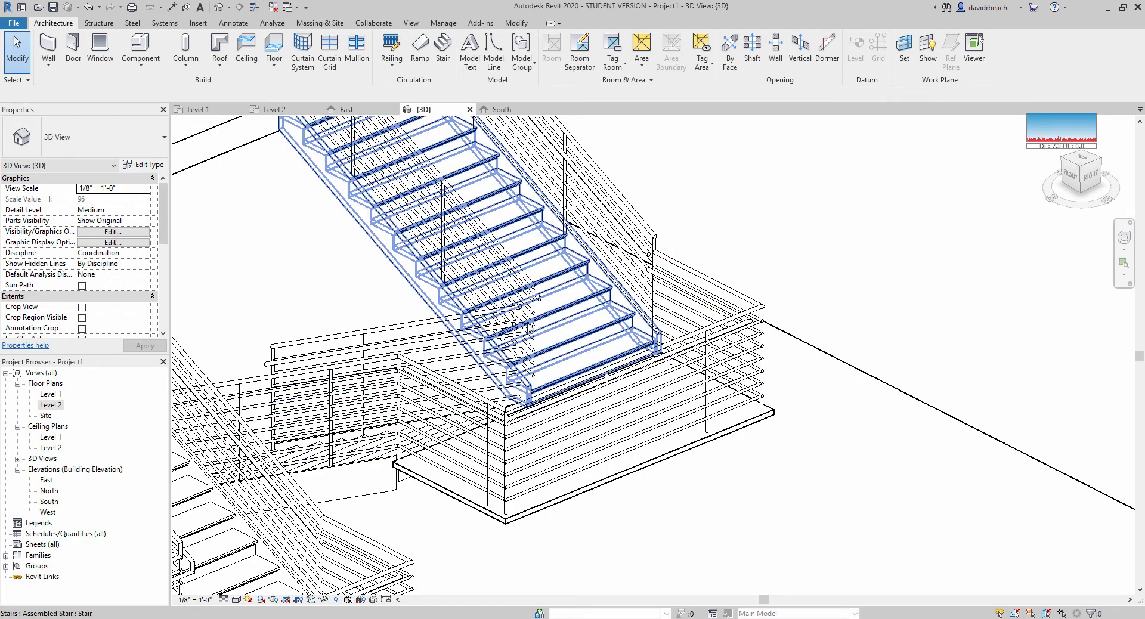
pyautogui.scroll(-2, 536, 295)
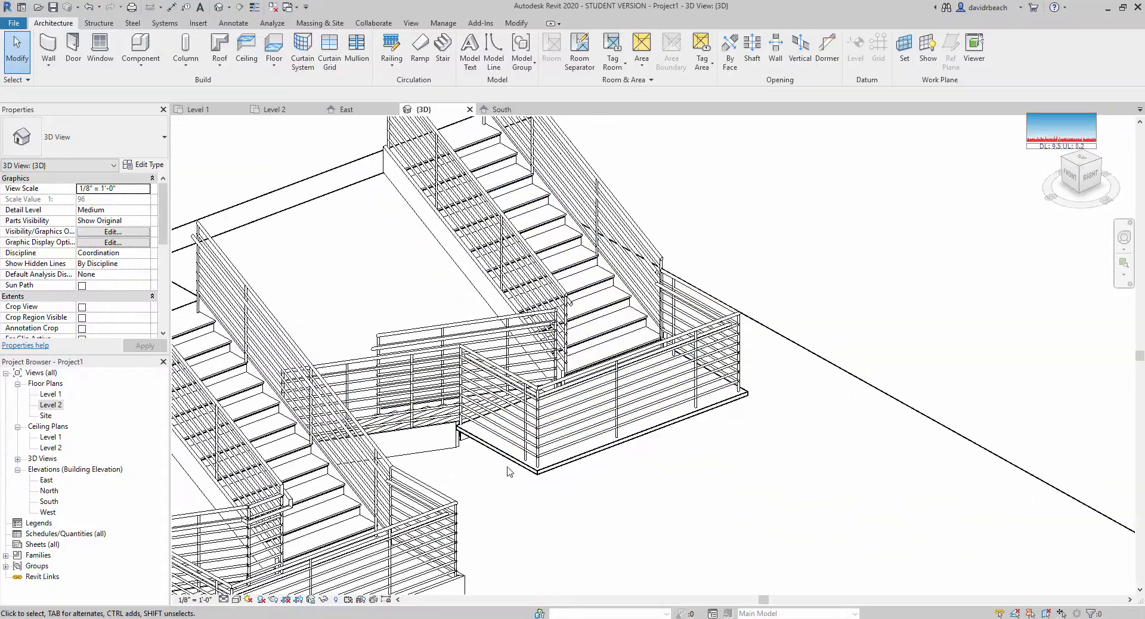
pyautogui.click(509, 472)
pyautogui.keyDown('shift'); pyautogui.moveTo(659, 532); pyautogui.dragTo(821, 574, button='middle'); pyautogui.keyUp('shift')
pyautogui.scroll(1, 775, 544)
pyautogui.click(833, 528)
pyautogui.scroll(2, 507, 379)
pyautogui.moveTo(588, 329); pyautogui.dragTo(598, 366, button='middle')
pyautogui.keyDown('shift'); pyautogui.moveTo(599, 367); pyautogui.dragTo(664, 403, button='middle'); pyautogui.keyUp('shift')
pyautogui.scroll(-2, 679, 401)
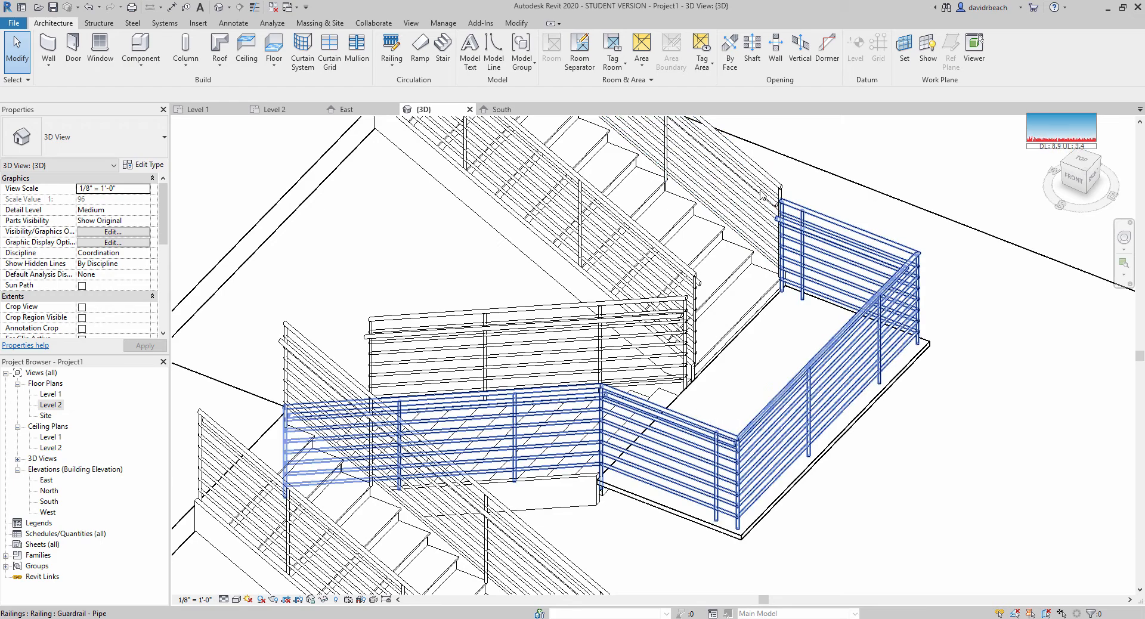
pyautogui.scroll(-1, 824, 291)
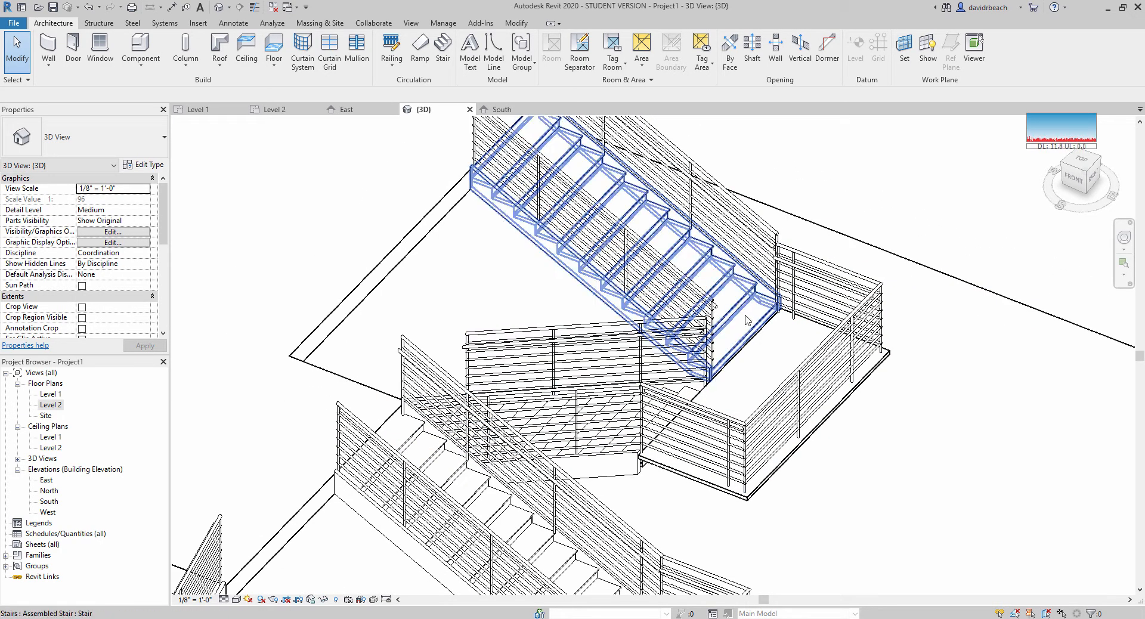
pyautogui.scroll(-1, 745, 316)
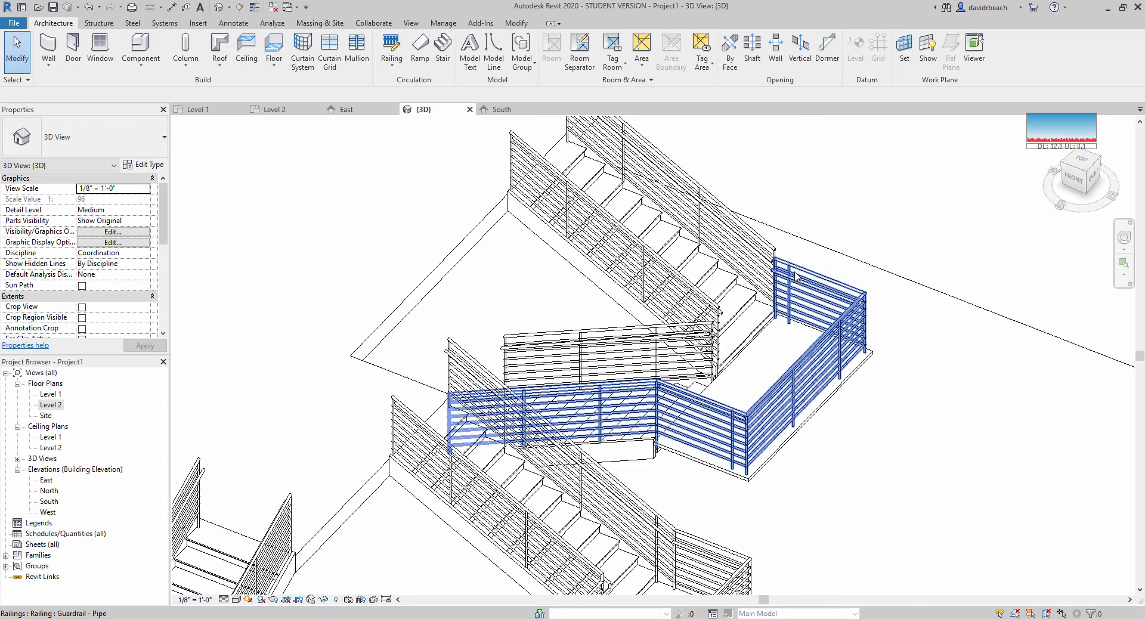
pyautogui.scroll(-1, 803, 275)
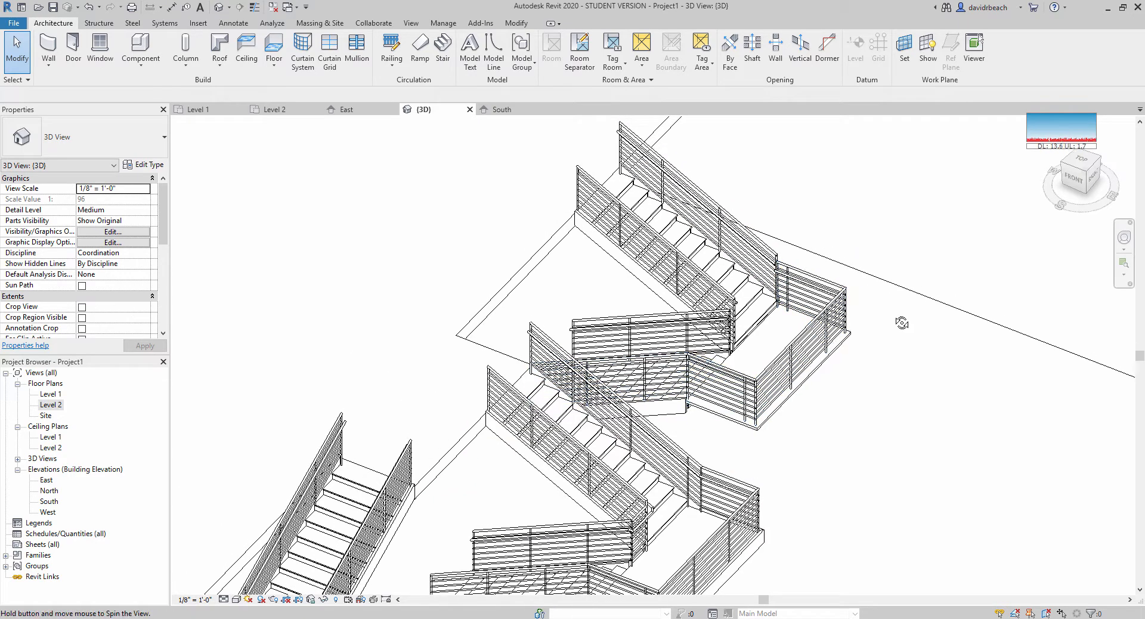
# Step: Compare the two-flight stair and its landing with the neighbouring stairs from a wider 3D view
pyautogui.keyDown('shift'); pyautogui.moveTo(902, 322); pyautogui.dragTo(860, 303, button='middle'); pyautogui.keyUp('shift')
pyautogui.scroll(-1, 897, 397)
pyautogui.moveTo(897, 397); pyautogui.dragTo(862, 383, button='middle')
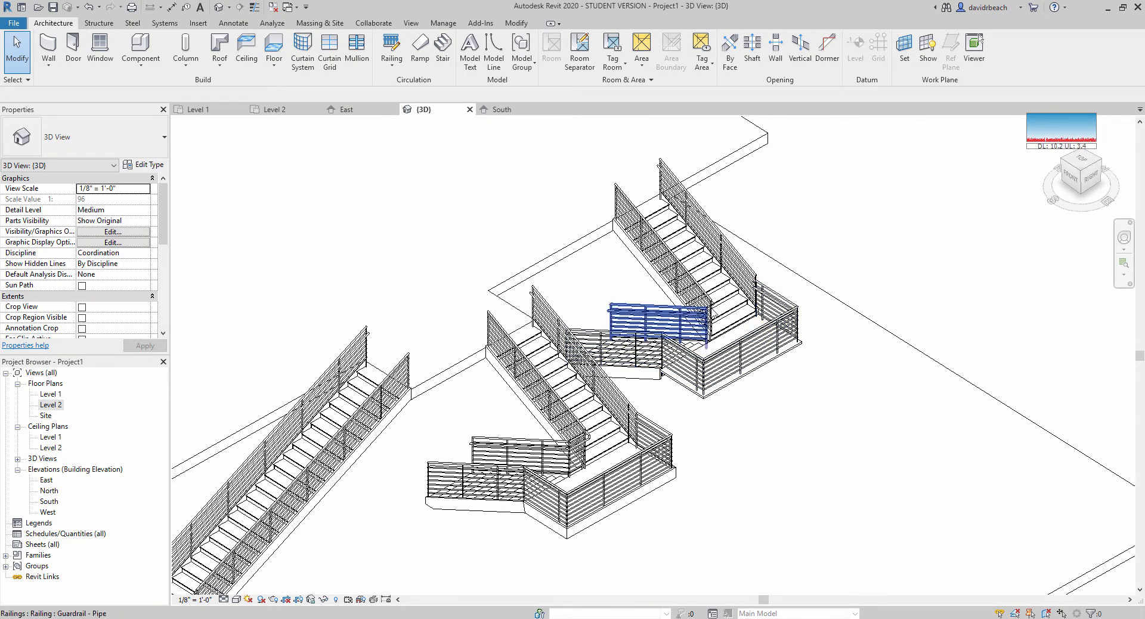
pyautogui.scroll(4, 721, 332)
pyautogui.scroll(-4, 722, 332)
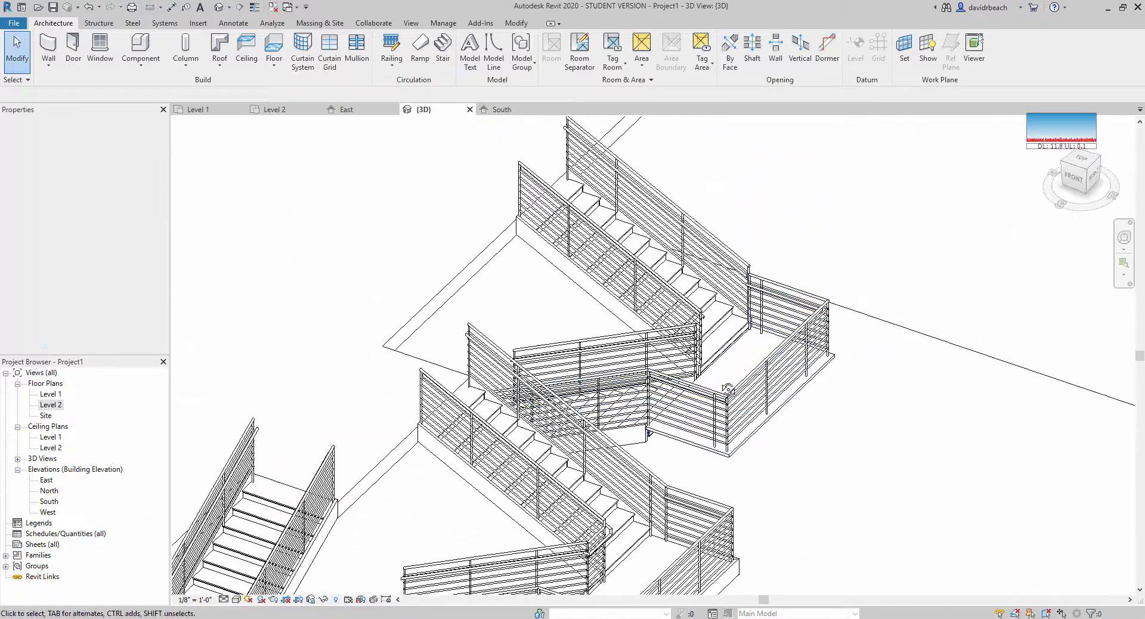
pyautogui.moveTo(838, 425); pyautogui.dragTo(842, 319, button='middle')
pyautogui.scroll(-5, 781, 381)
pyautogui.scroll(-2, 838, 373)
pyautogui.scroll(-1, 925, 331)
pyautogui.moveTo(925, 332); pyautogui.dragTo(872, 335, button='middle')
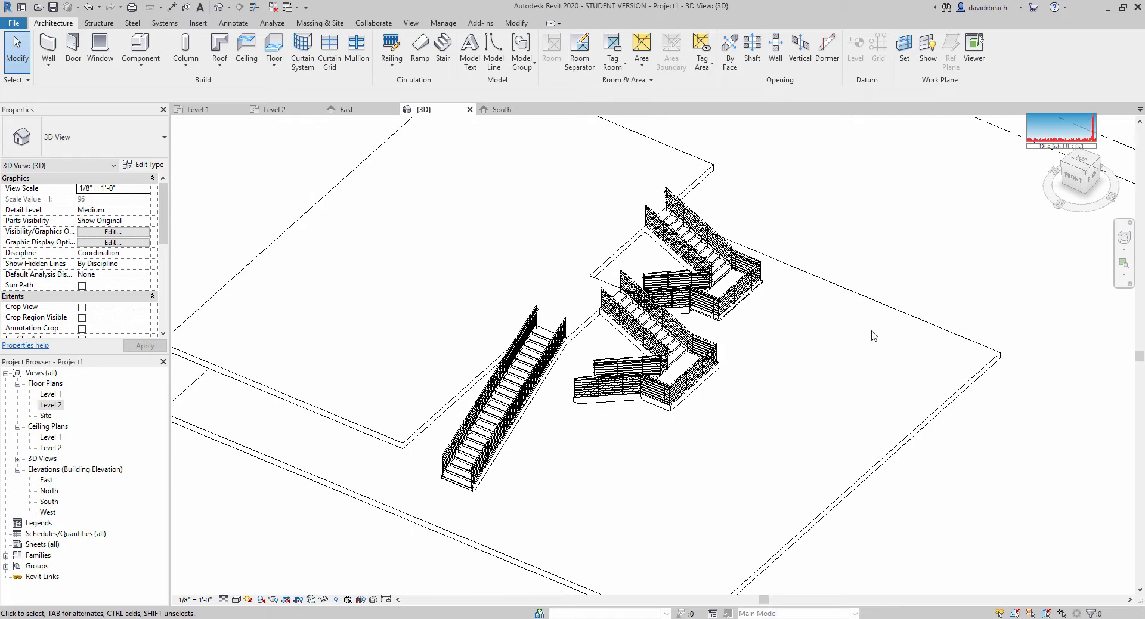
# Step: Open the Level 1 floor plan and start a new stair in the open area beside the existing stairs
pyautogui.doubleClick(50, 395)
pyautogui.moveTo(869, 397); pyautogui.dragTo(611, 336, button='middle')
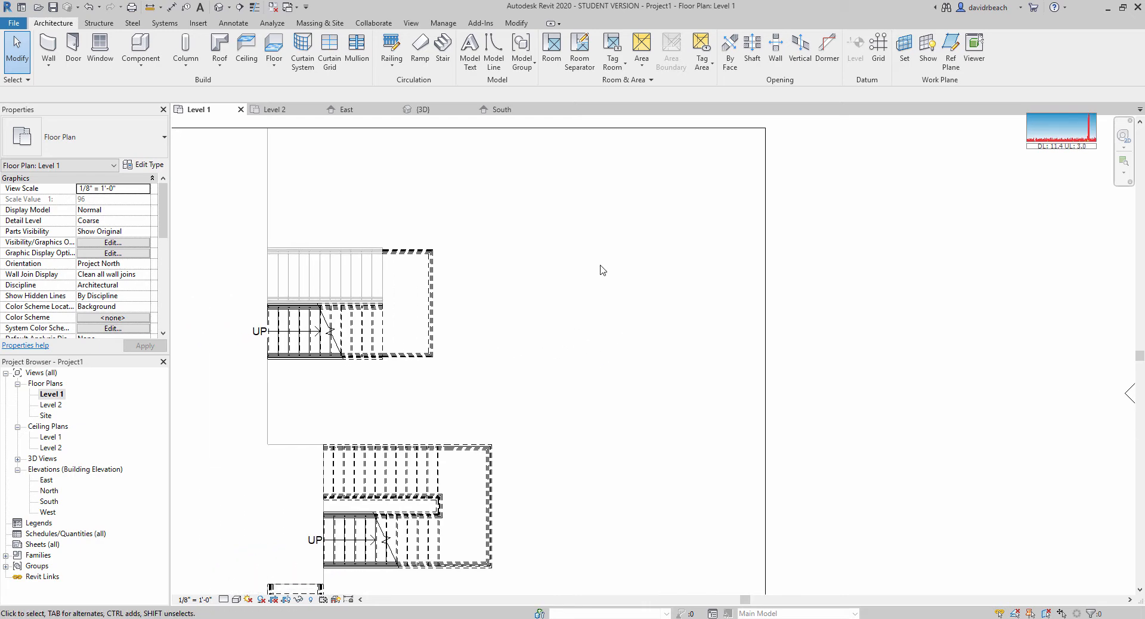
pyautogui.click(443, 48)
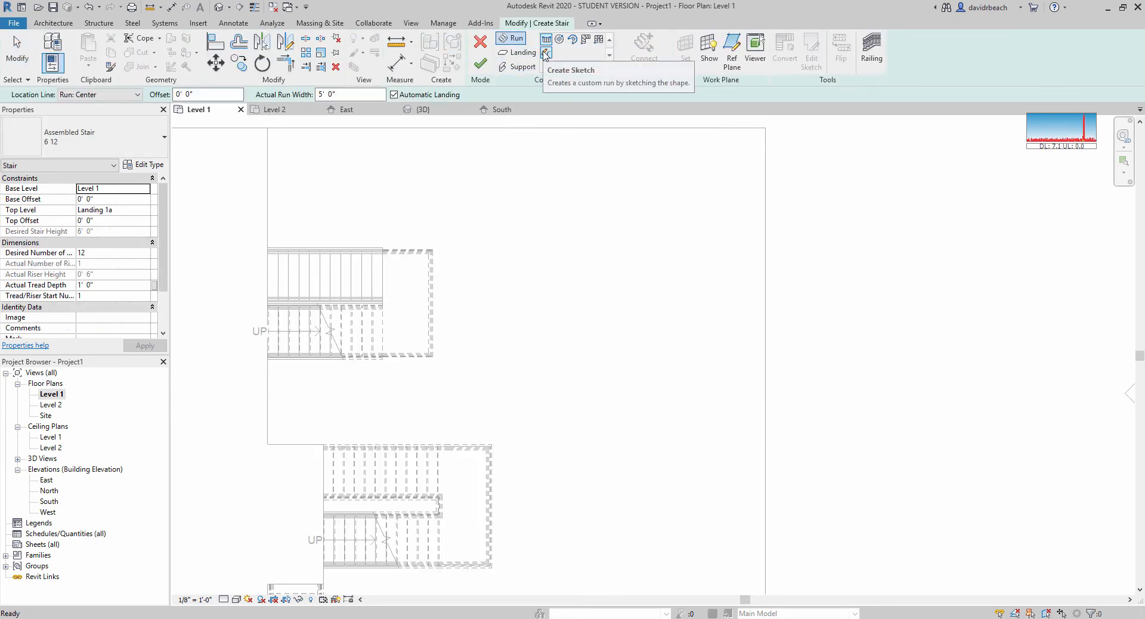
pyautogui.click(546, 54)
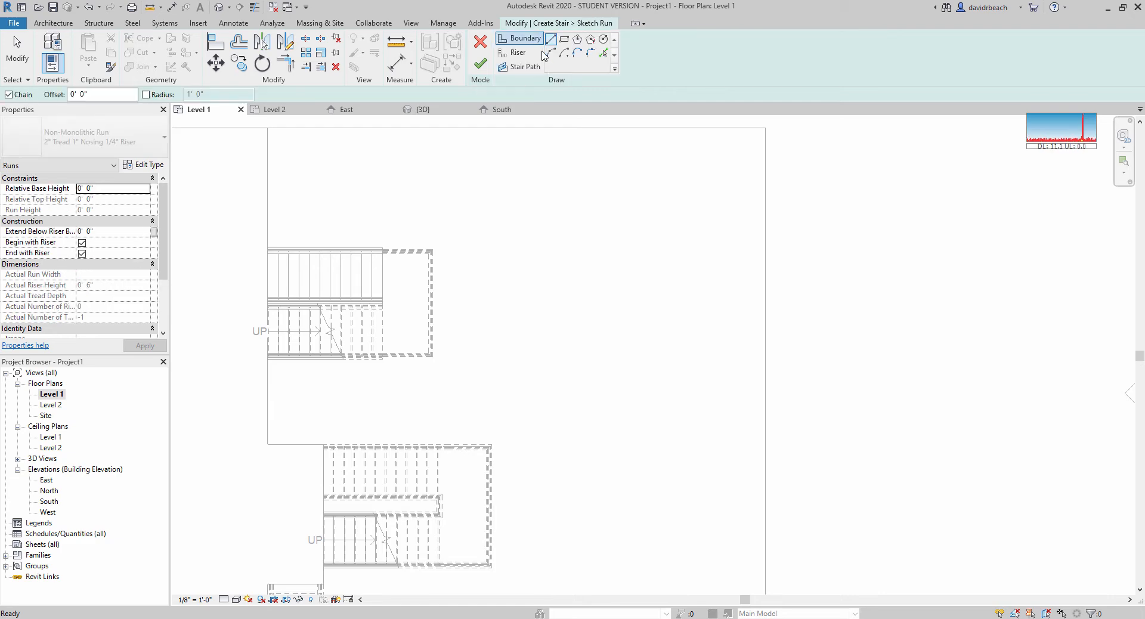
pyautogui.click(524, 42)
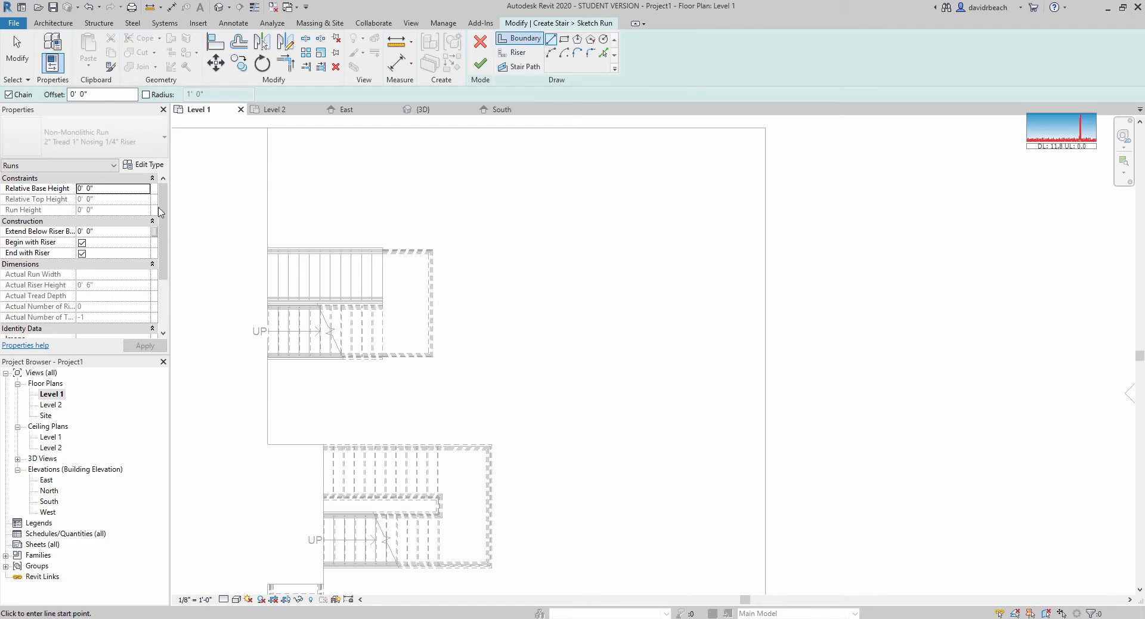
pyautogui.click(485, 47)
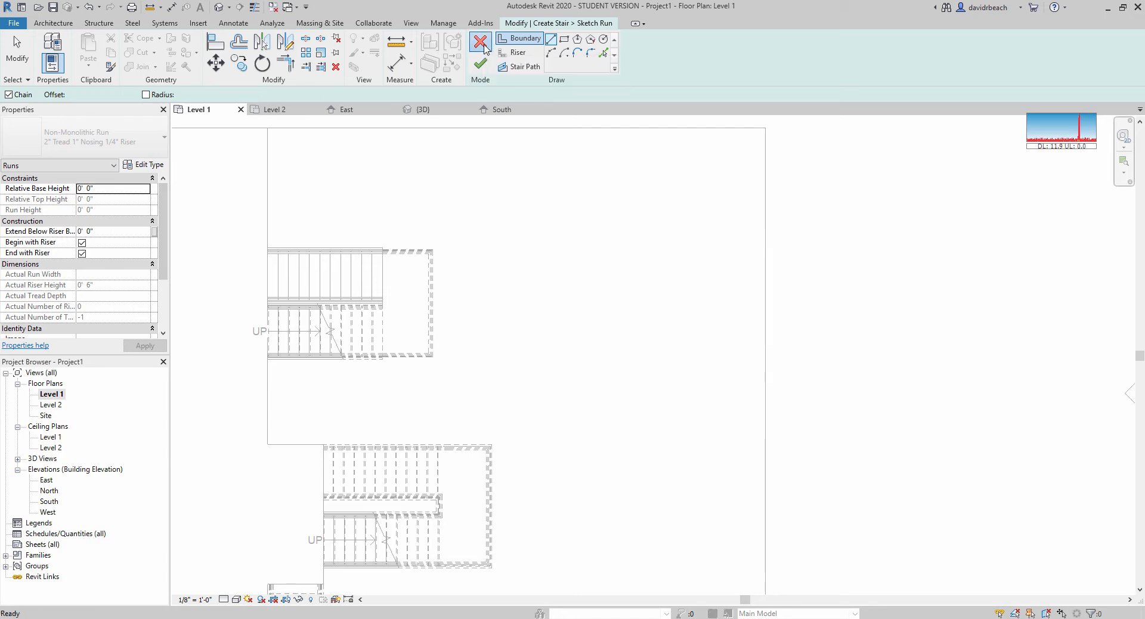
pyautogui.click(482, 66)
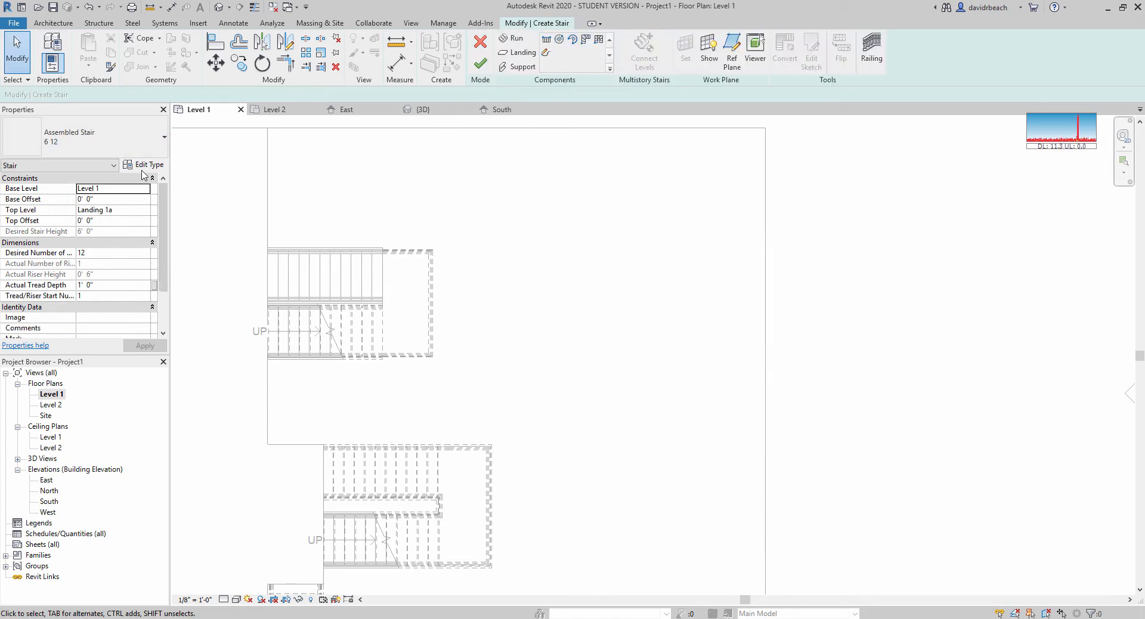
# Step: Set the new stair's top level to Level 2 and start a custom sketched run
pyautogui.click(145, 210)
pyautogui.click(144, 225)
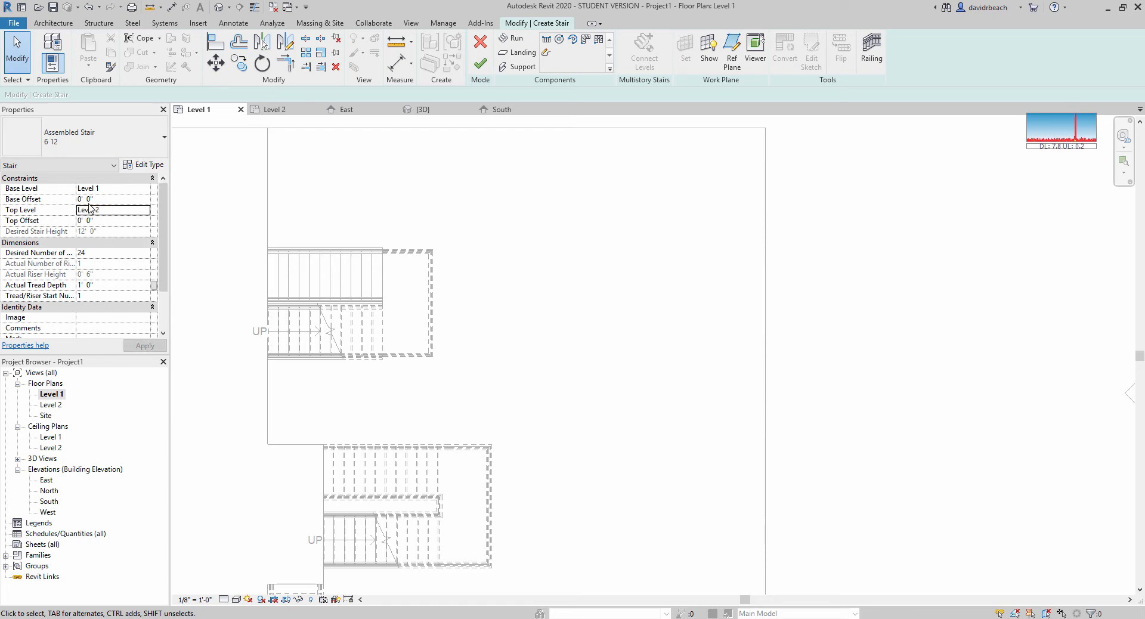
pyautogui.click(547, 53)
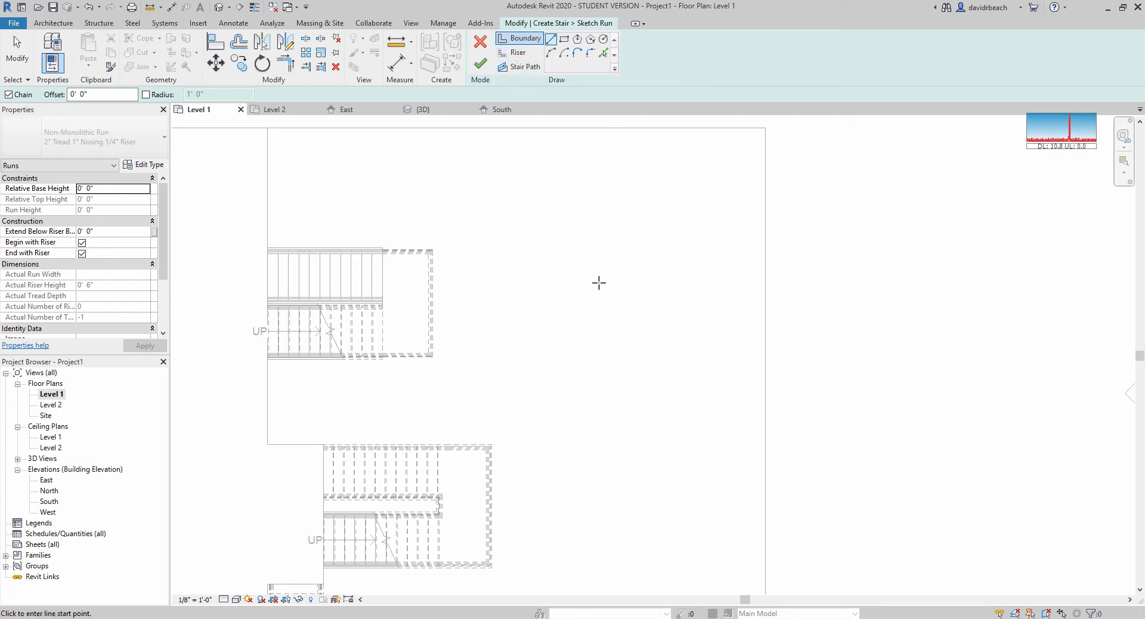
# Step: Draw a straight vertical boundary line 24' long for the run in the open floor area
pyautogui.click(590, 205)
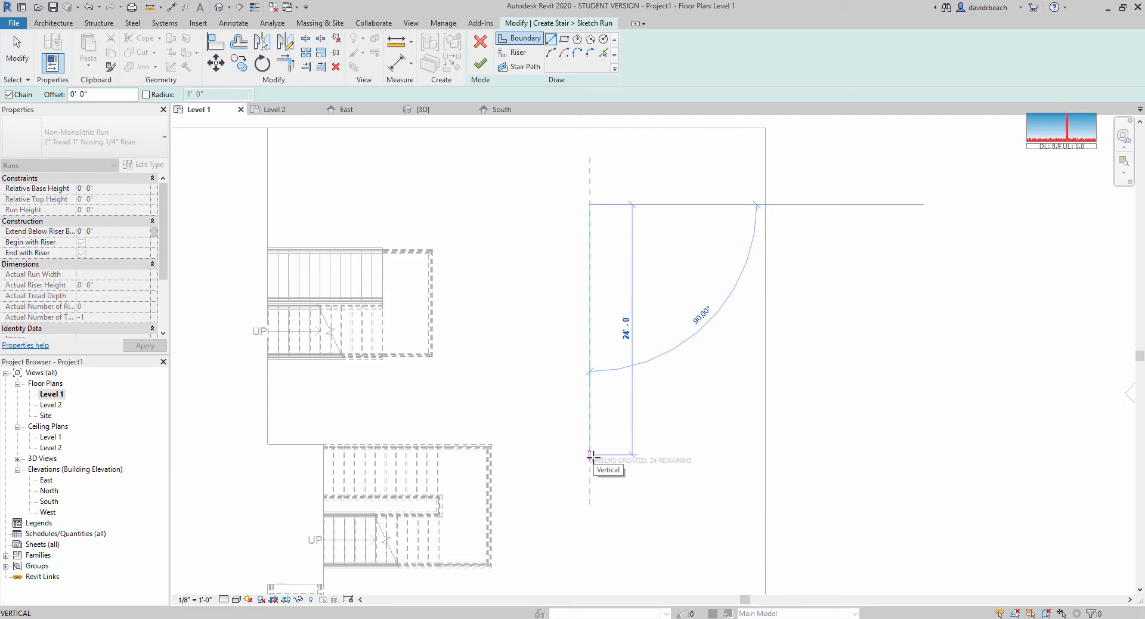
pyautogui.click(590, 455)
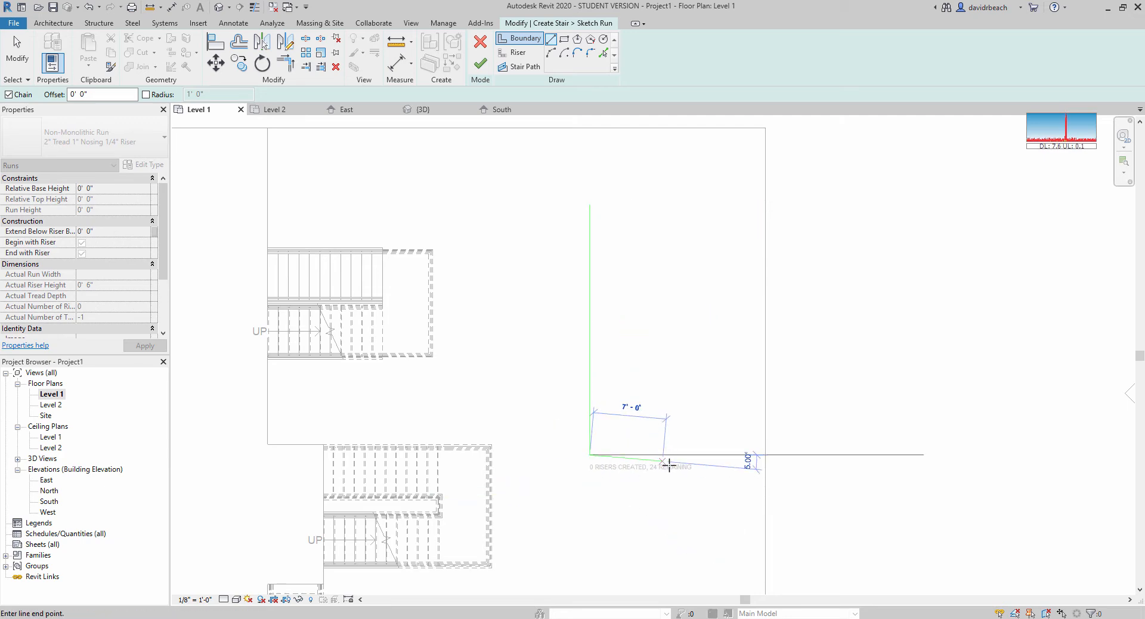
pyautogui.press('Escape')
pyautogui.press('Escape')
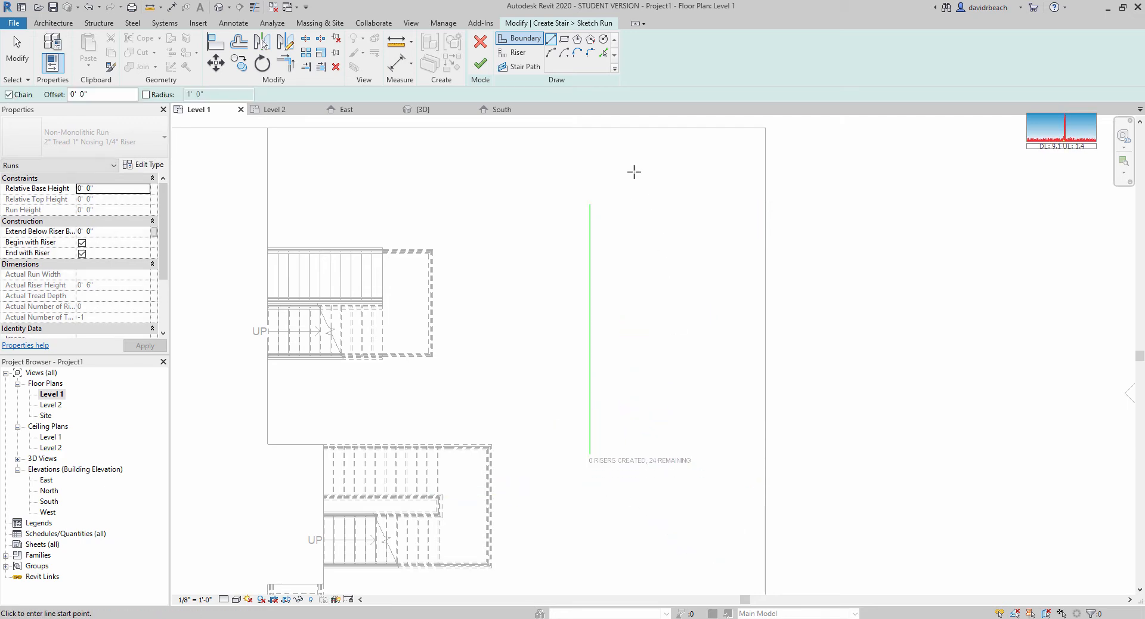
# Step: Draw the opposite boundary as a start-end-radius arc level with the straight line's ends, bowing toward it and flaring wider at the upper end
pyautogui.click(715, 204)
pyautogui.click(882, 205)
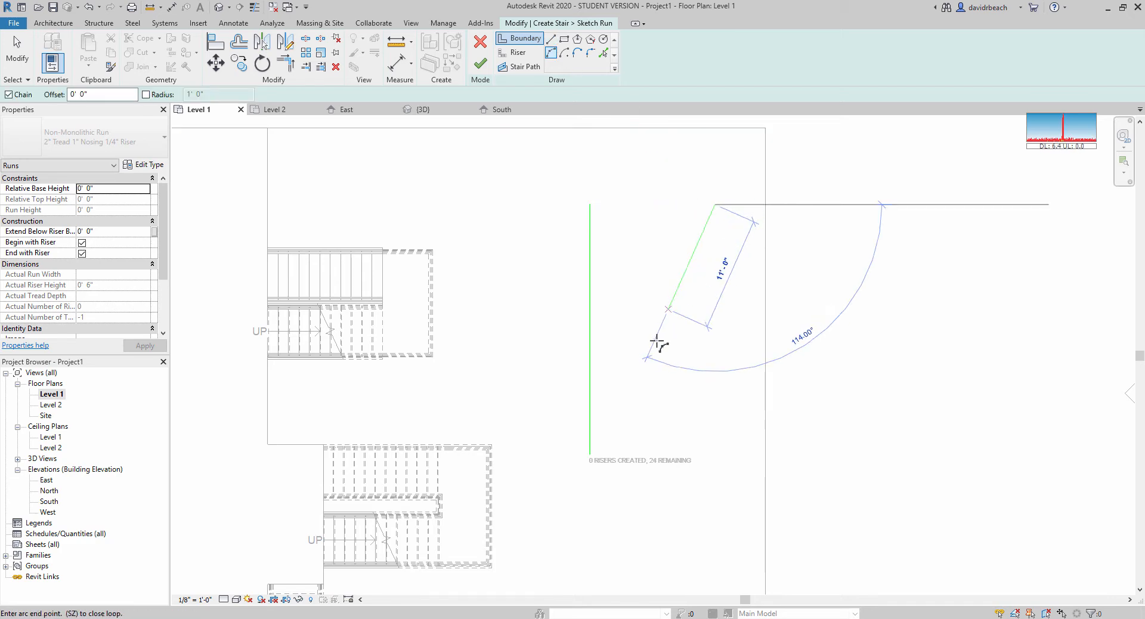
pyautogui.click(643, 455)
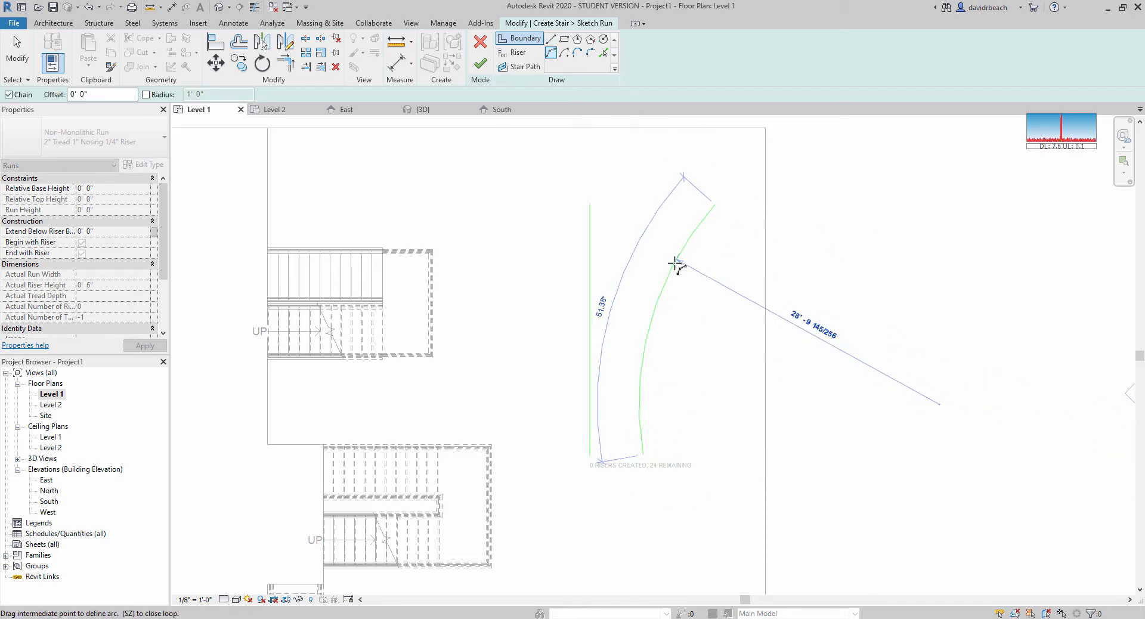
pyautogui.press('Escape')
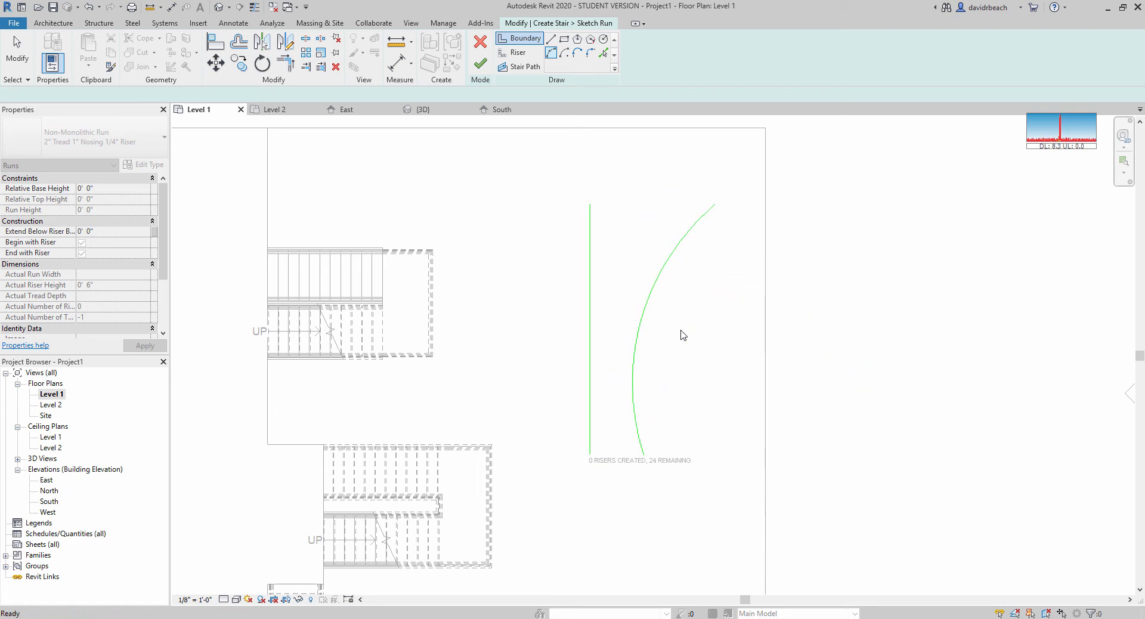
pyautogui.press('Escape')
# Step: Draw the first riser as a horizontal line joining the lower ends of the straight and curved boundaries
pyautogui.scroll(1, 626, 292)
pyautogui.moveTo(631, 298); pyautogui.dragTo(630, 301, button='middle')
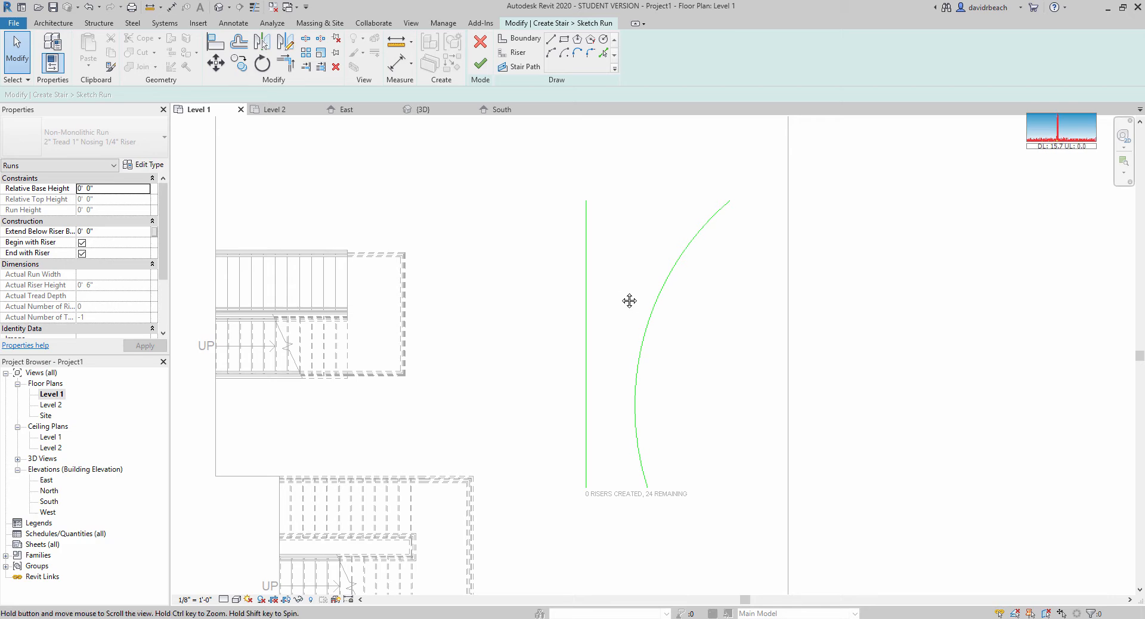
pyautogui.moveTo(630, 300); pyautogui.dragTo(624, 293, button='middle')
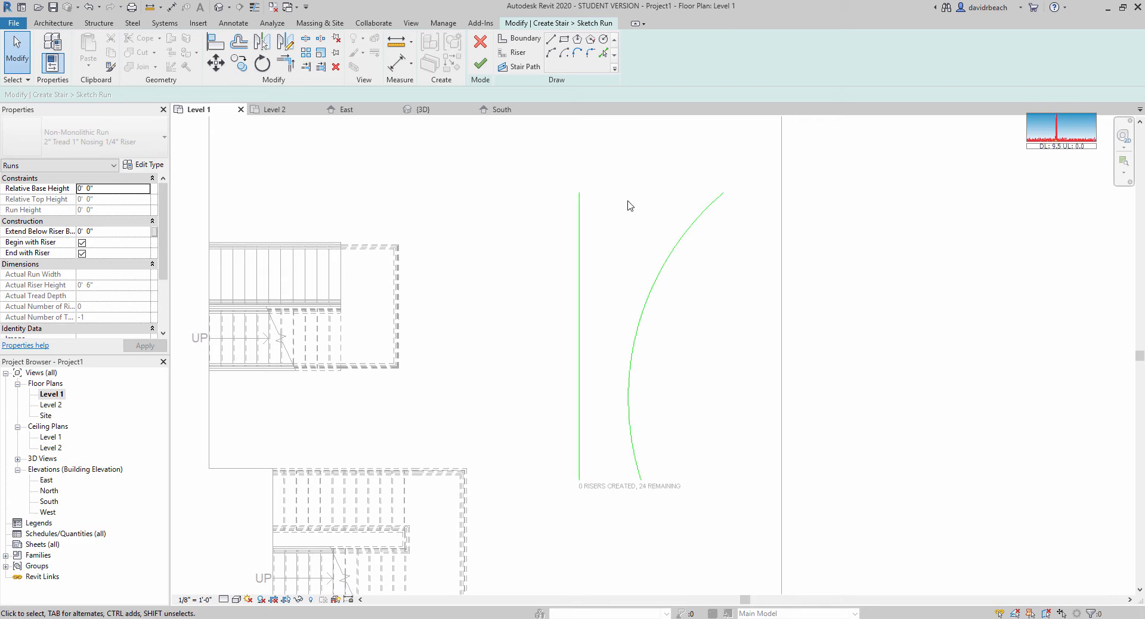
pyautogui.scroll(-2, 630, 206)
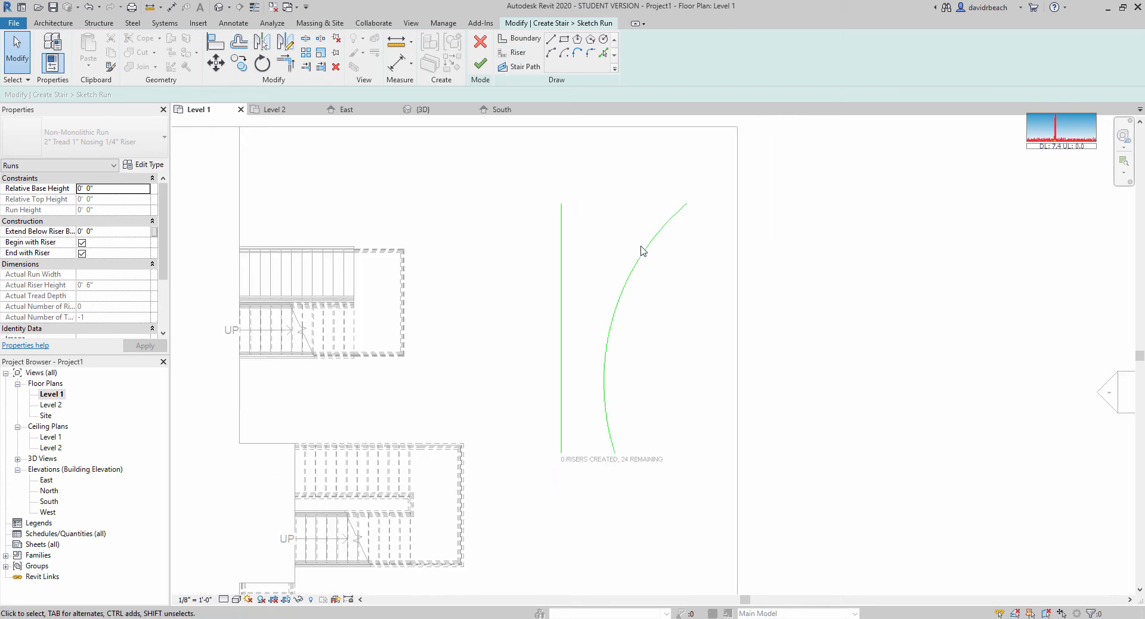
pyautogui.click(516, 53)
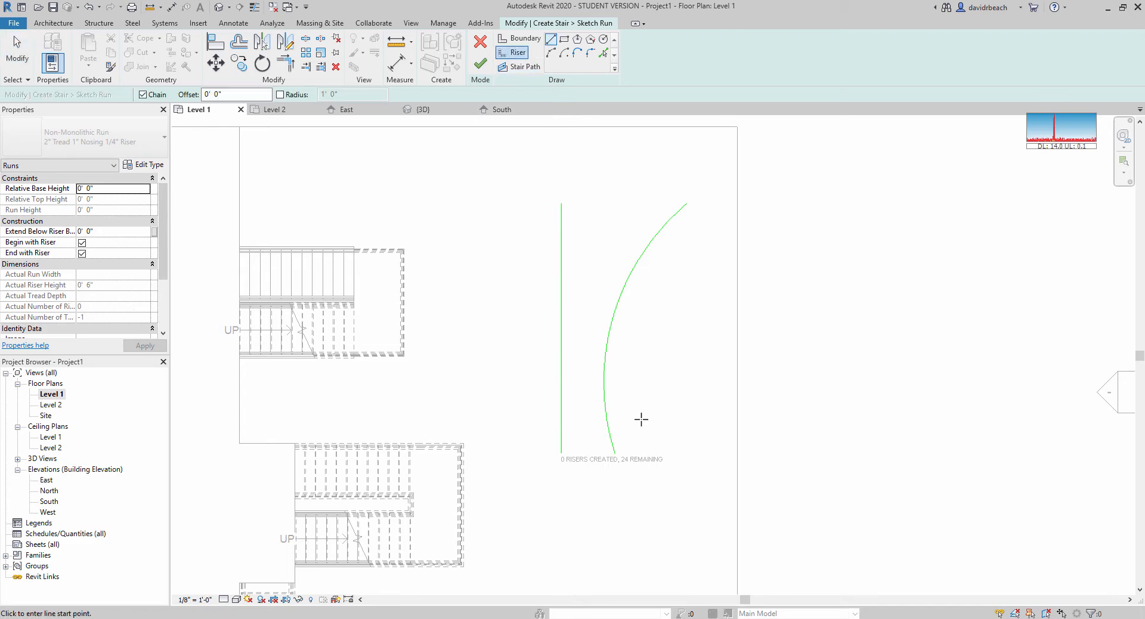
pyautogui.scroll(3, 596, 462)
pyautogui.click(538, 443)
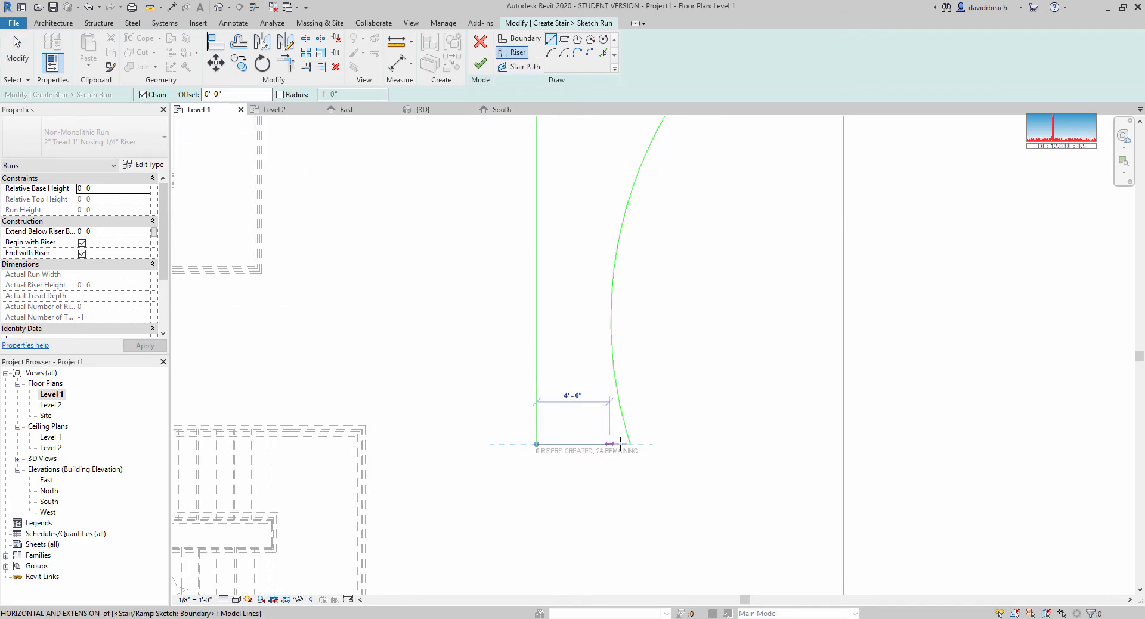
pyautogui.click(630, 444)
pyautogui.press('Escape')
pyautogui.press('Escape')
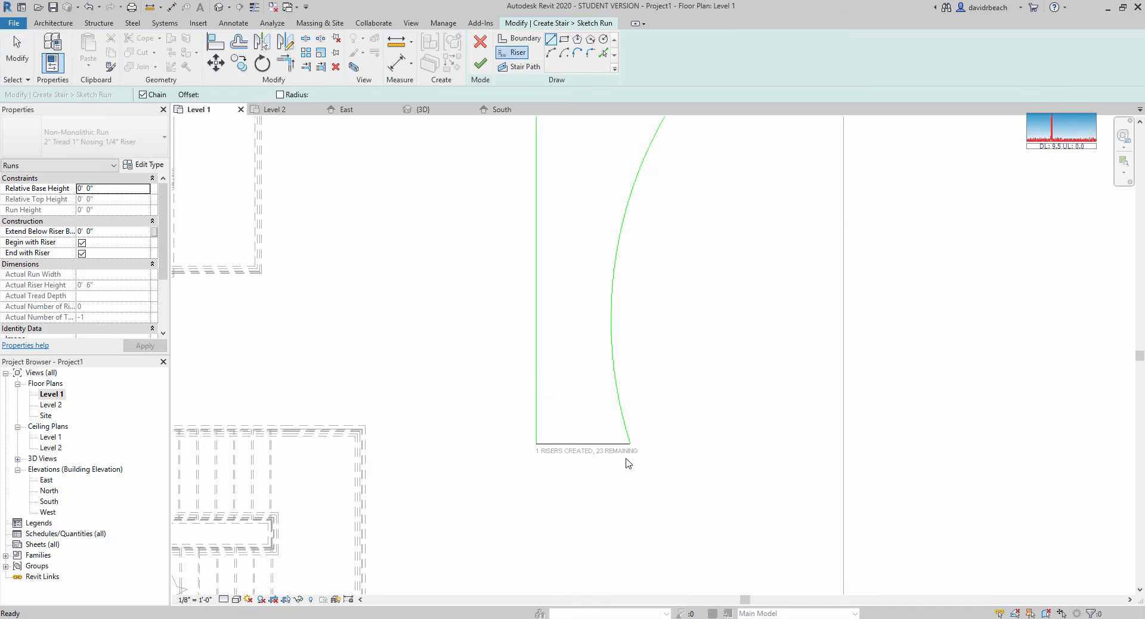
pyautogui.scroll(3, 575, 418)
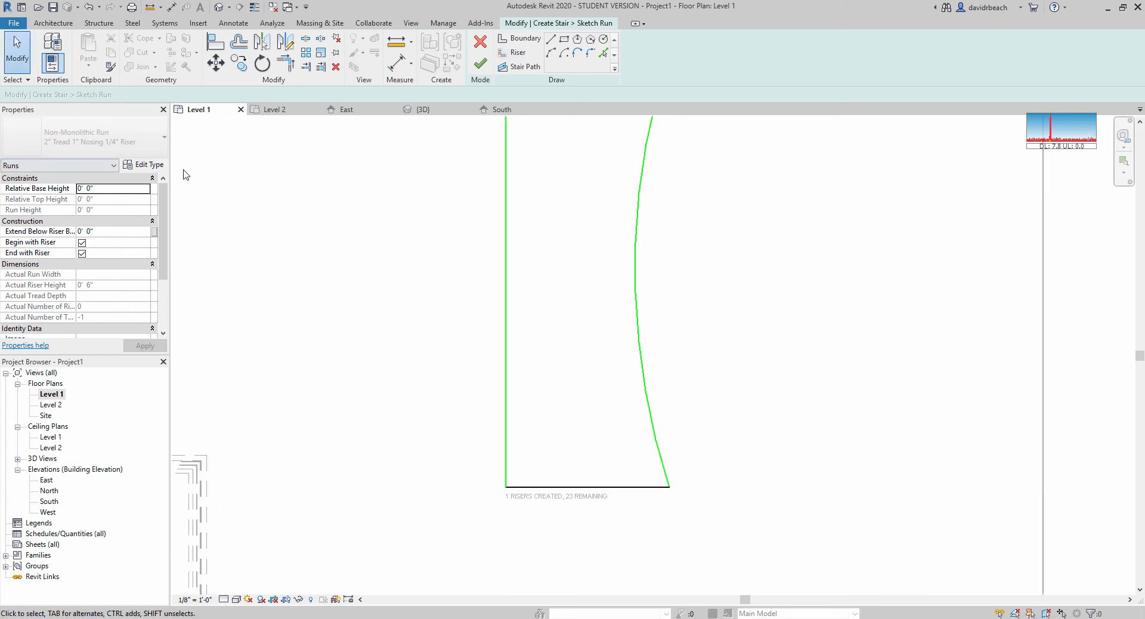
pyautogui.moveTo(375, 212); pyautogui.dragTo(383, 233, button='middle')
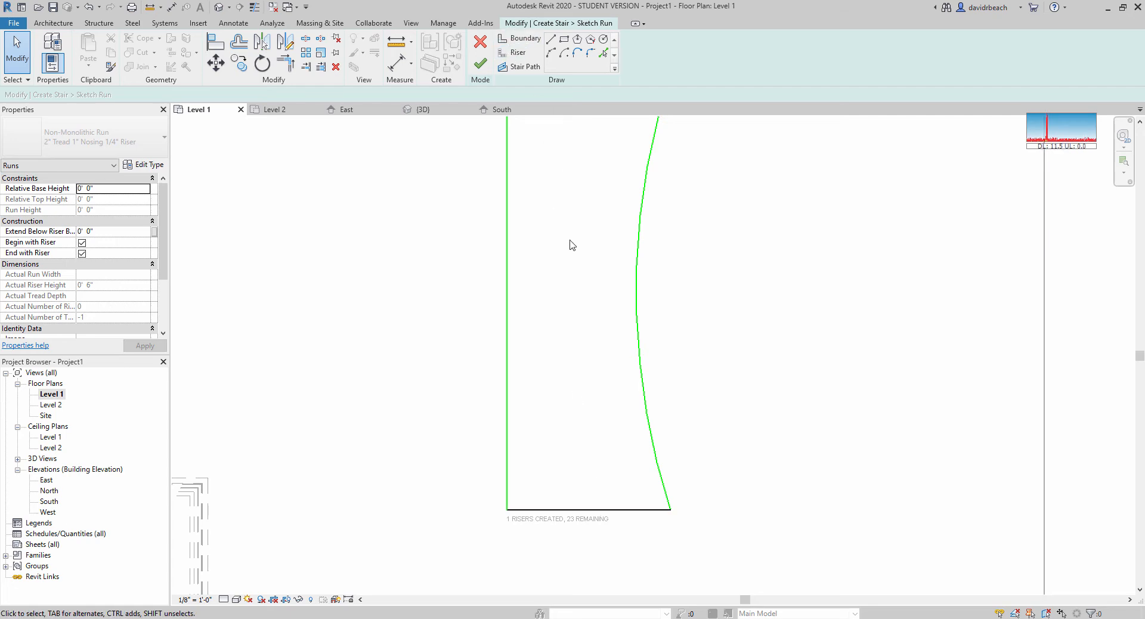
# Step: Offset the first riser upward five times at 1' 0" spacing, keeping copies inside the run boundaries
pyautogui.moveTo(583, 268); pyautogui.dragTo(569, 322, button='middle')
pyautogui.scroll(-2, 571, 270)
pyautogui.click(242, 42)
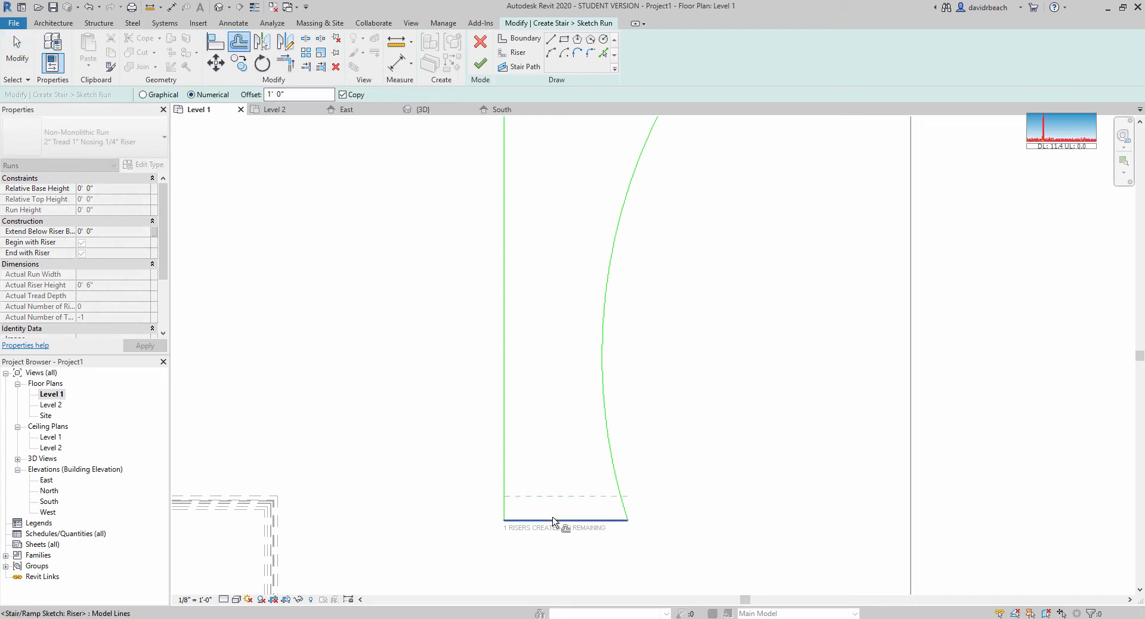
pyautogui.click(533, 537)
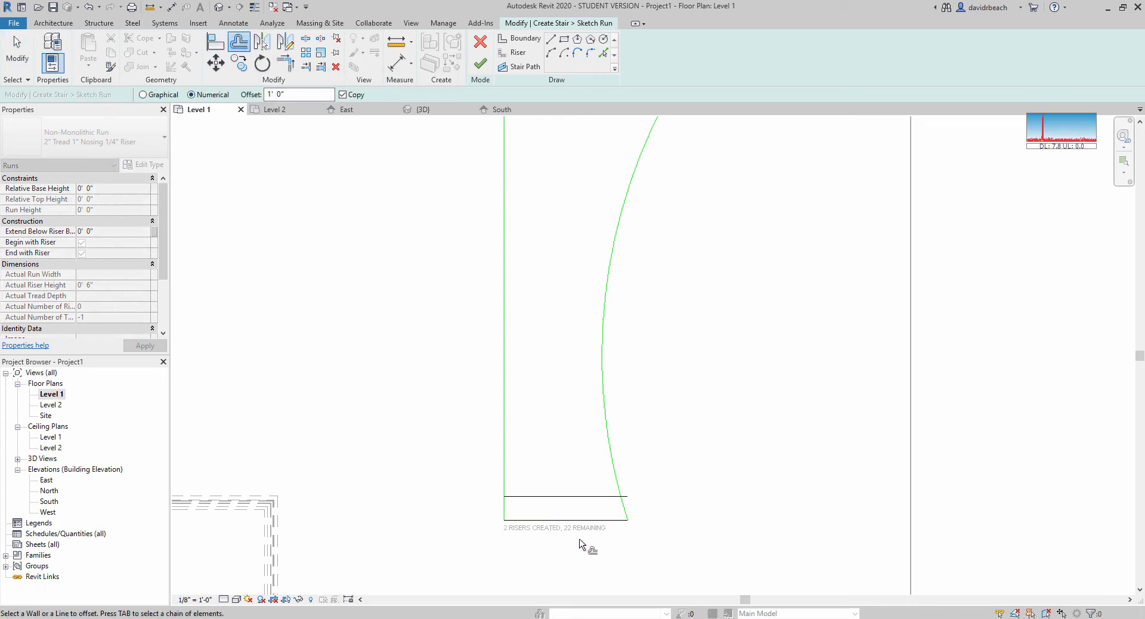
pyautogui.click(548, 496)
pyautogui.click(548, 472)
pyautogui.click(549, 448)
pyautogui.click(552, 425)
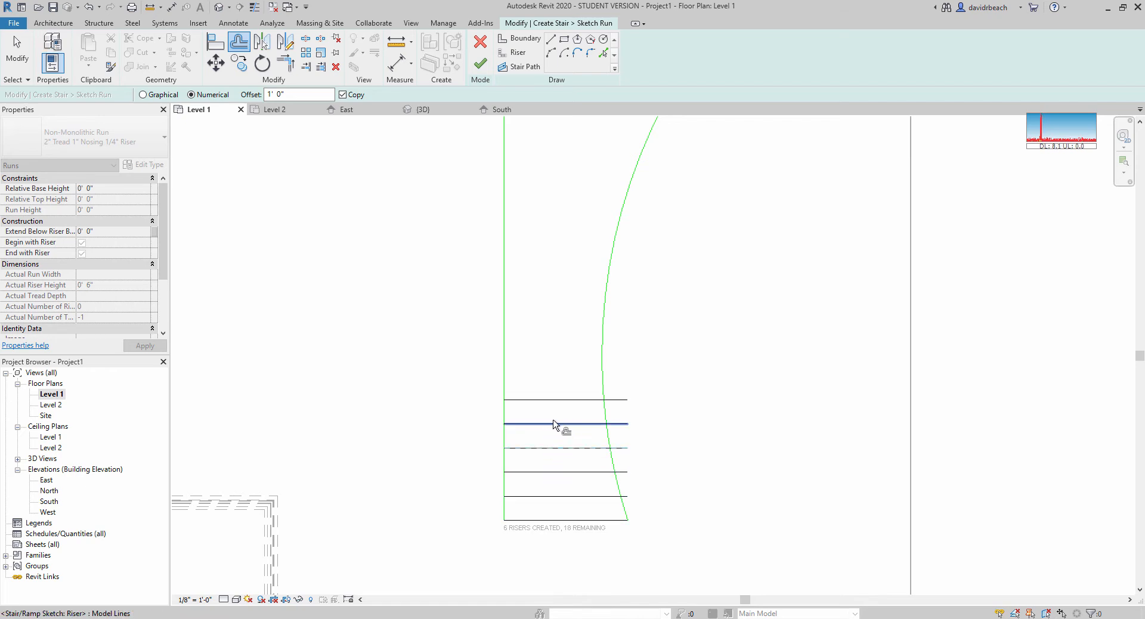
pyautogui.press('Escape')
# Step: Copy the five offset risers 5' 0" further up the run, directly above the existing set
pyautogui.moveTo(573, 351); pyautogui.dragTo(537, 519)
pyautogui.press('c')
pyautogui.press('o')
pyautogui.click(541, 520)
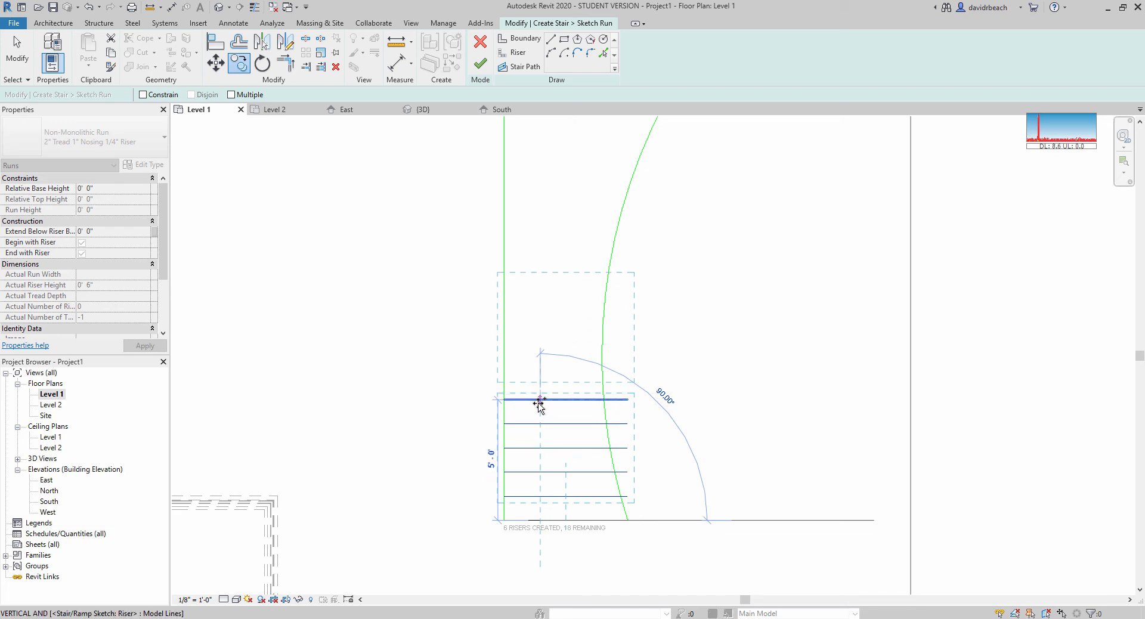
pyautogui.click(539, 401)
# Step: Copy the ten risers above the first one up the run so they continue the same 1' spacing
pyautogui.moveTo(578, 251); pyautogui.dragTo(547, 518)
pyautogui.press('c')
pyautogui.press('o')
pyautogui.click(551, 520)
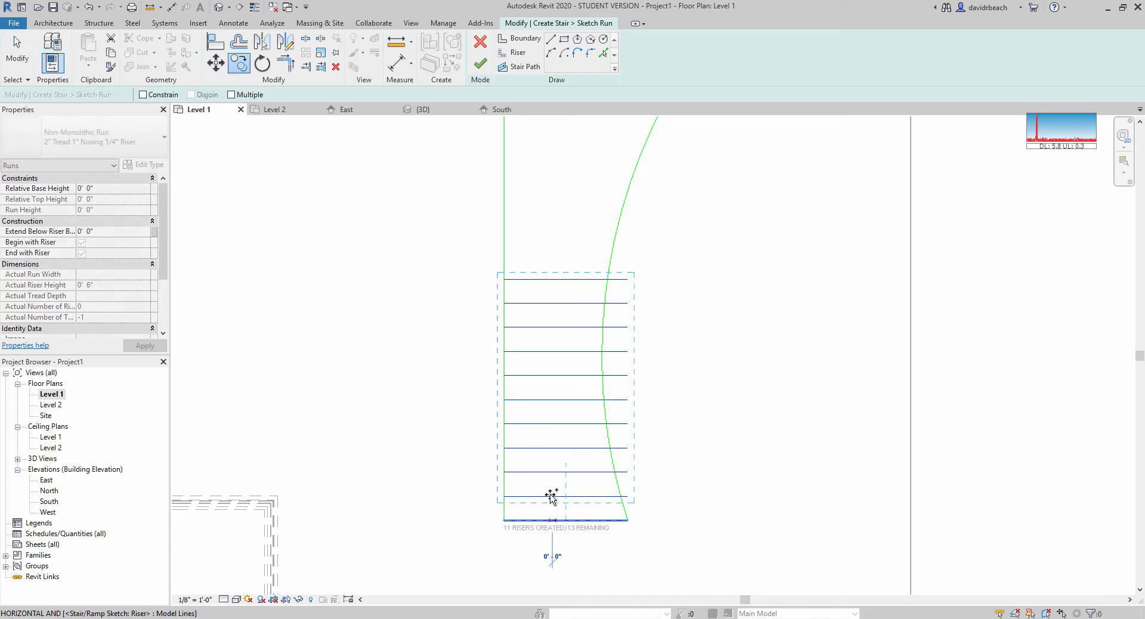
pyautogui.click(544, 280)
pyautogui.scroll(-1, 682, 345)
pyautogui.moveTo(682, 344); pyautogui.dragTo(648, 437, button='middle')
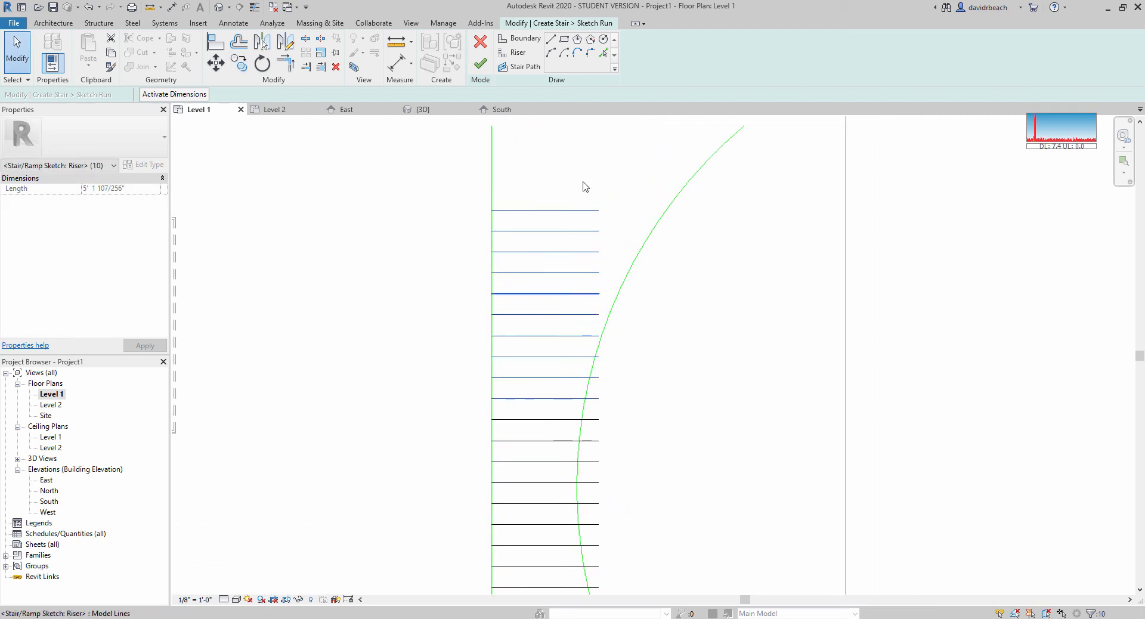
pyautogui.click(592, 166)
# Step: Copy the top two risers upward so they continue the even spacing toward the boundary's upper end
pyautogui.moveTo(593, 166); pyautogui.dragTo(531, 297, button='middle')
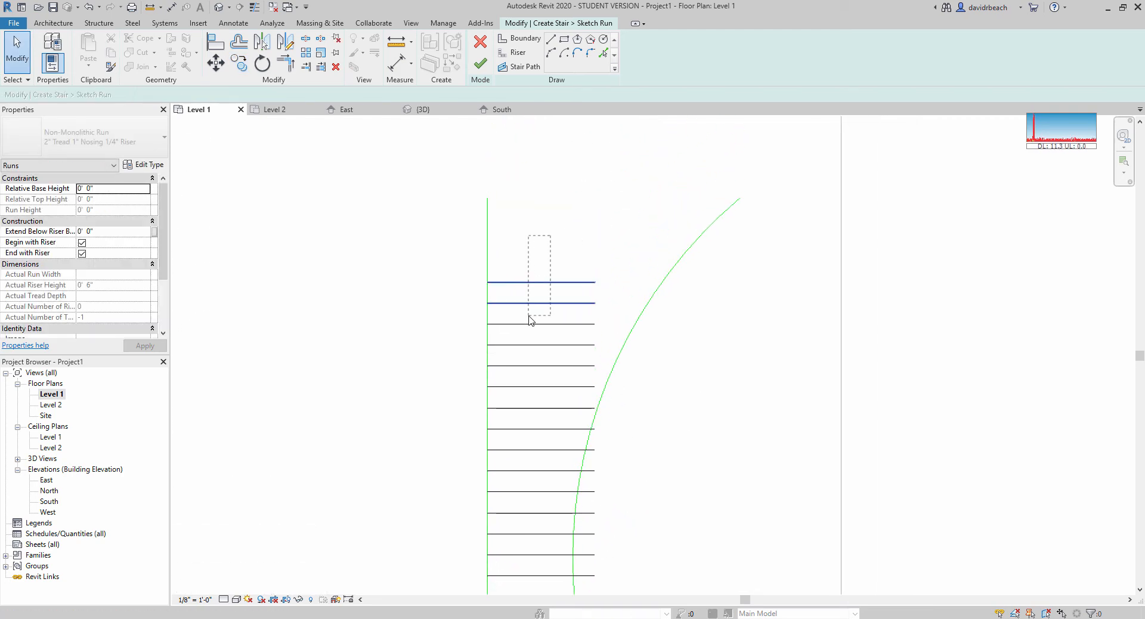
pyautogui.moveTo(529, 316); pyautogui.dragTo(541, 284)
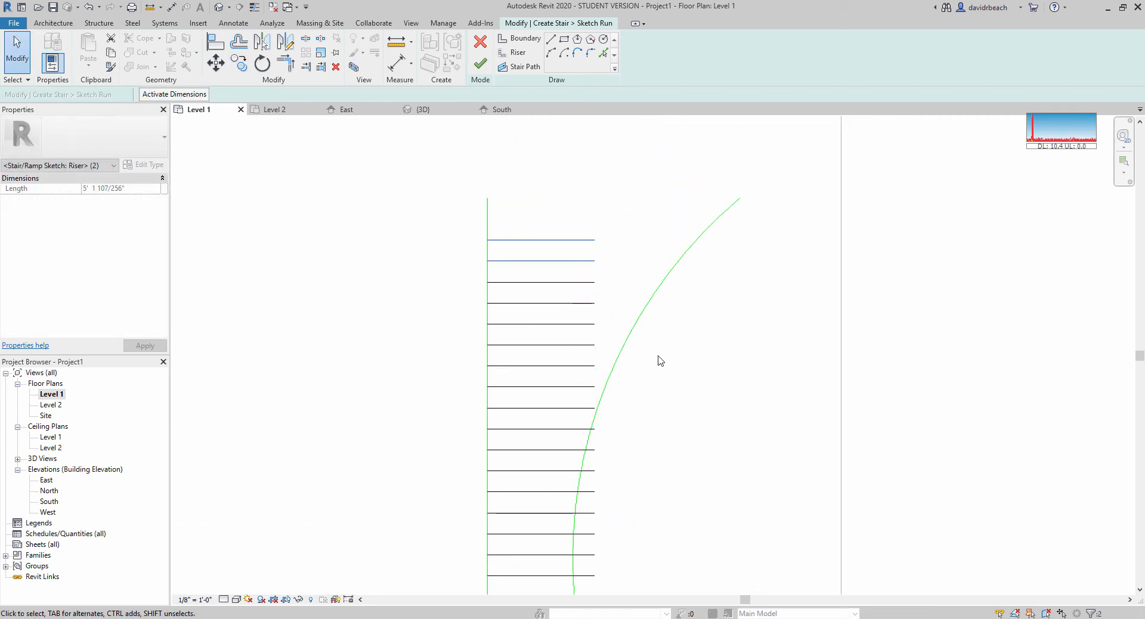
pyautogui.click(659, 359)
pyautogui.scroll(-1, 680, 406)
pyautogui.moveTo(656, 442); pyautogui.dragTo(654, 272, button='middle')
pyautogui.scroll(1, 654, 271)
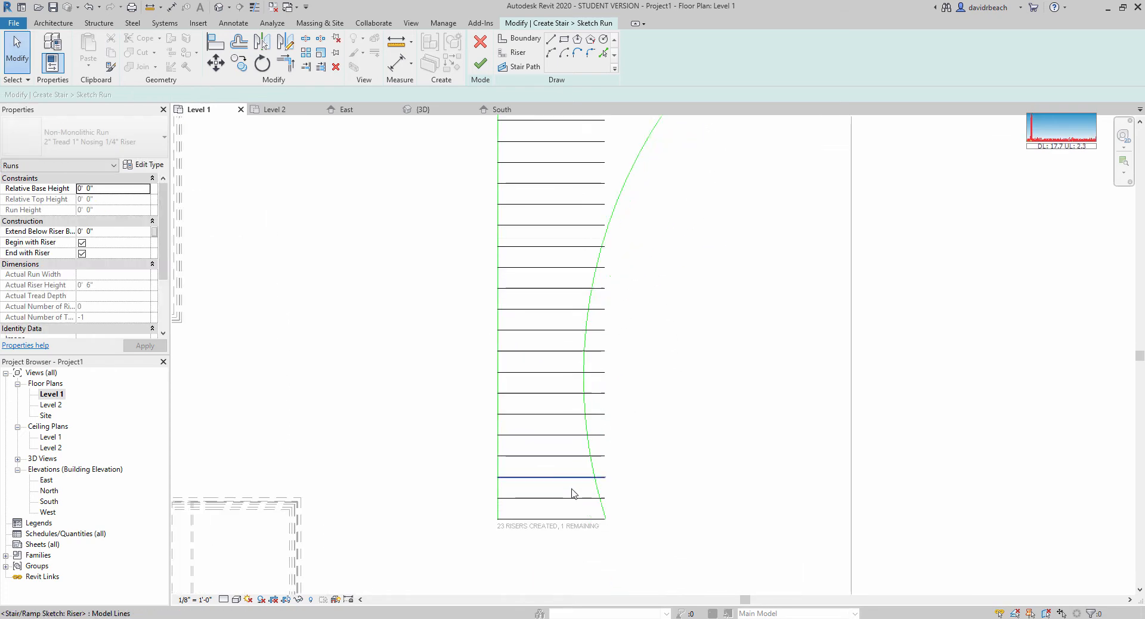
# Step: Copy the topmost riser 1' 0" upward as the last riser of the run
pyautogui.scroll(2, 573, 490)
pyautogui.scroll(-1, 614, 384)
pyautogui.moveTo(616, 389); pyautogui.dragTo(645, 564, button='middle')
pyautogui.moveTo(595, 217); pyautogui.dragTo(612, 391, button='middle')
pyautogui.scroll(4, 587, 311)
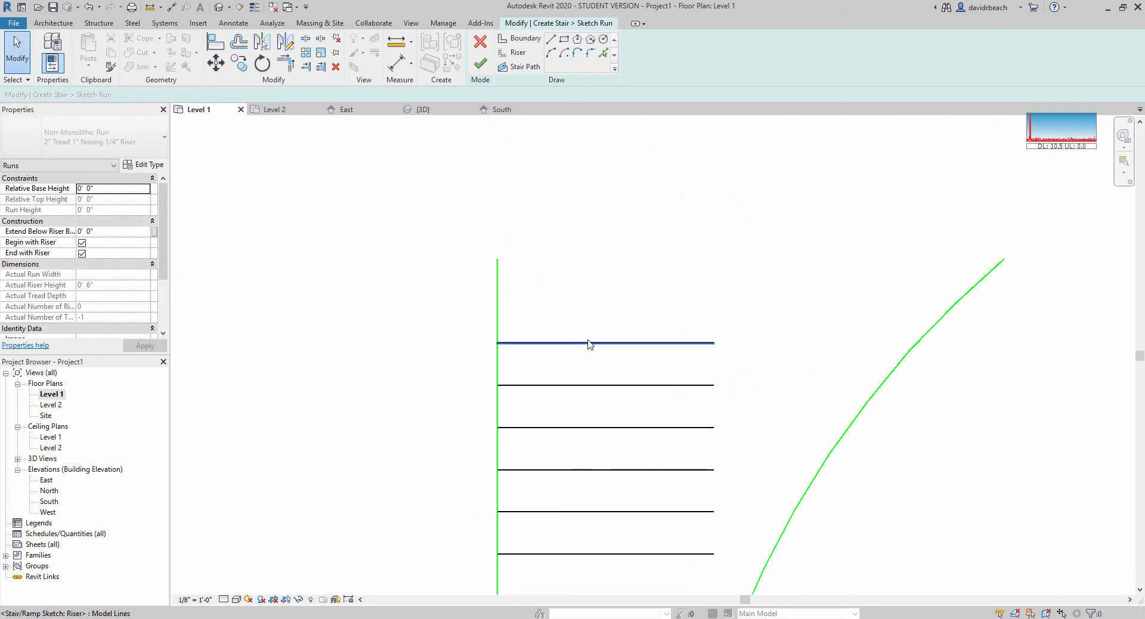
pyautogui.click(588, 344)
pyautogui.press('r')
pyautogui.press('o')
pyautogui.click(578, 386)
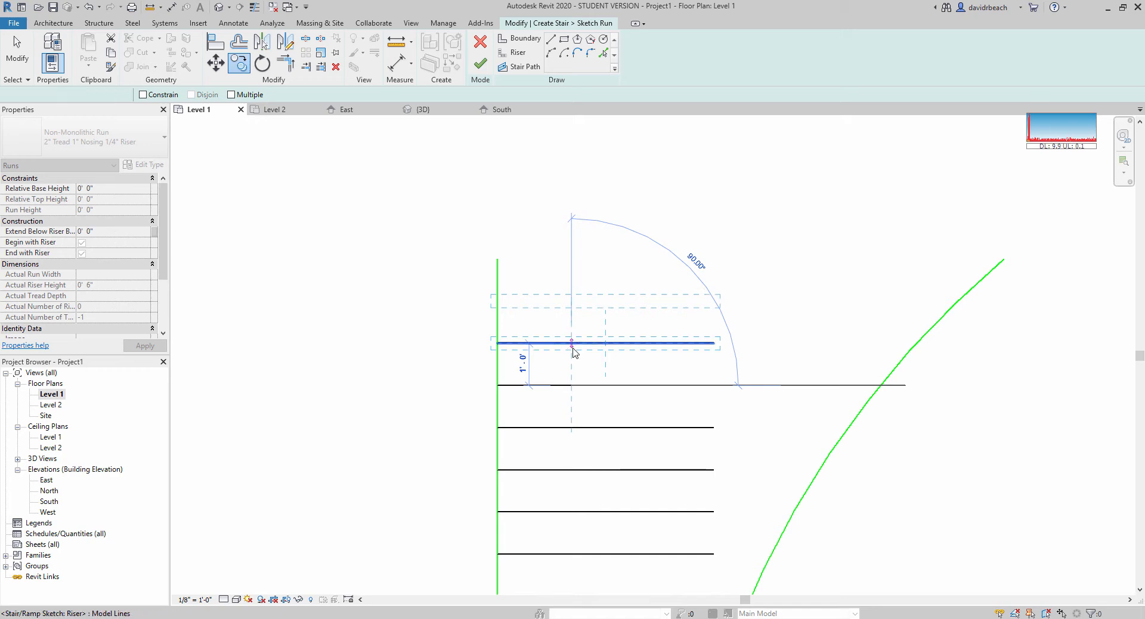
pyautogui.press('Escape')
pyautogui.press('Escape')
# Step: Trim the straight boundary to the top riser and extend that riser to a corner with the curved boundary
pyautogui.scroll(-4, 550, 371)
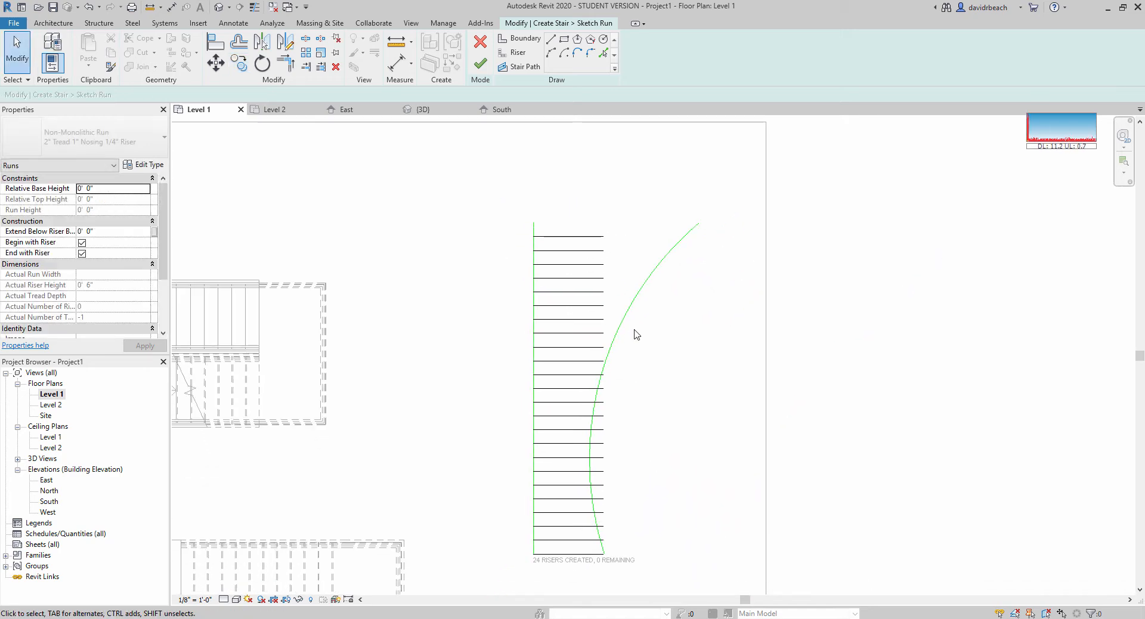
pyautogui.scroll(-1, 637, 334)
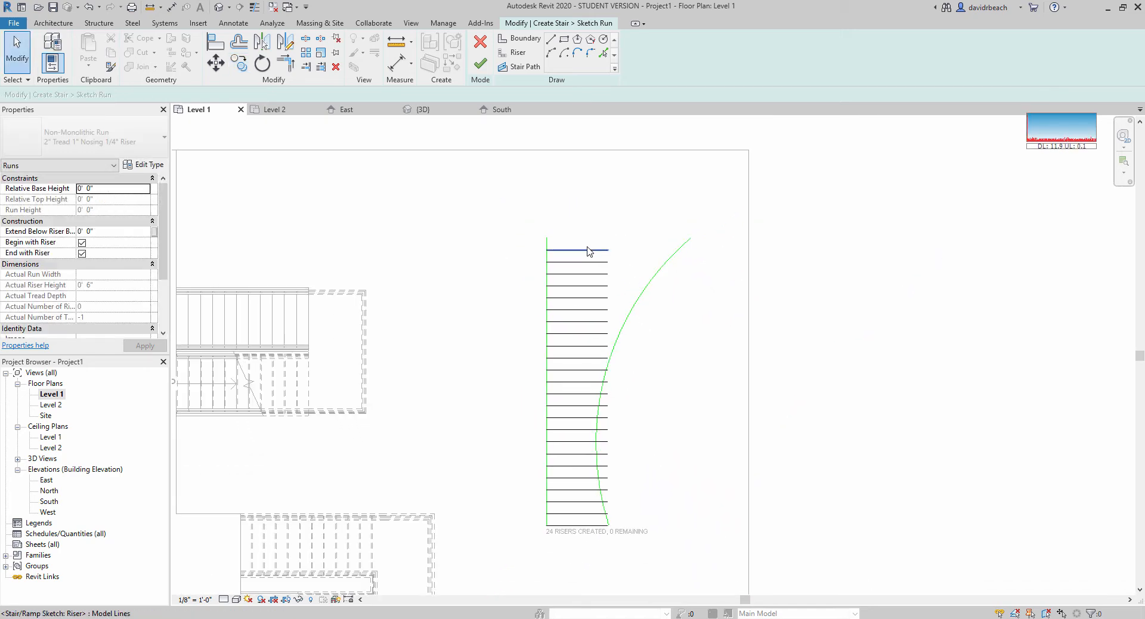
pyautogui.scroll(5, 544, 263)
pyautogui.press('t')
pyautogui.press('r')
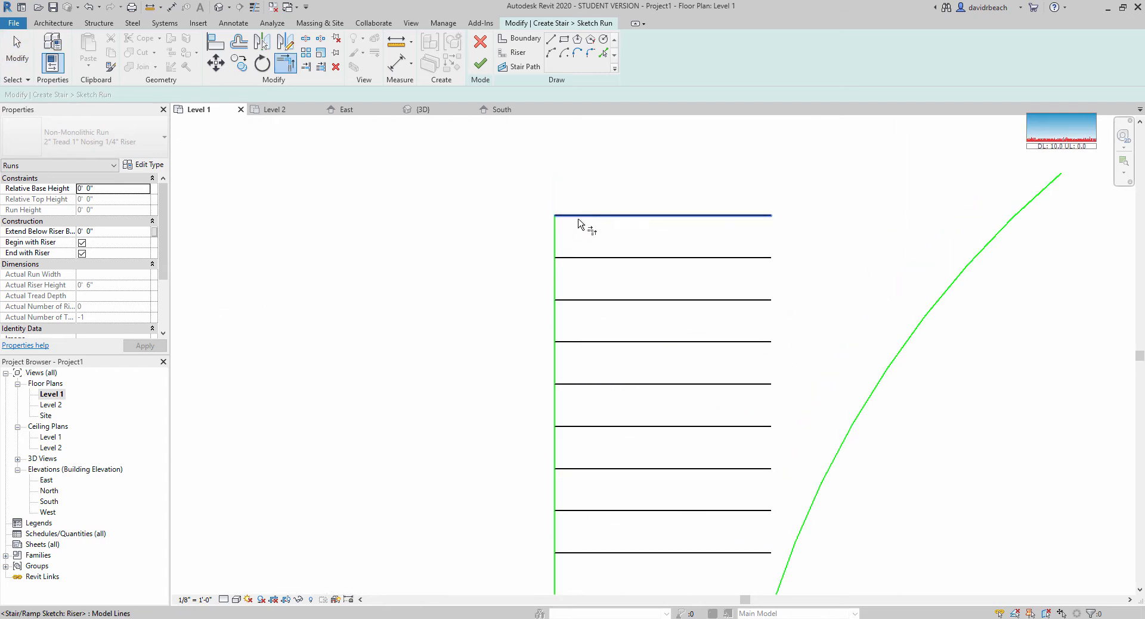
pyautogui.click(597, 215)
pyautogui.click(961, 267)
pyautogui.scroll(-4, 873, 334)
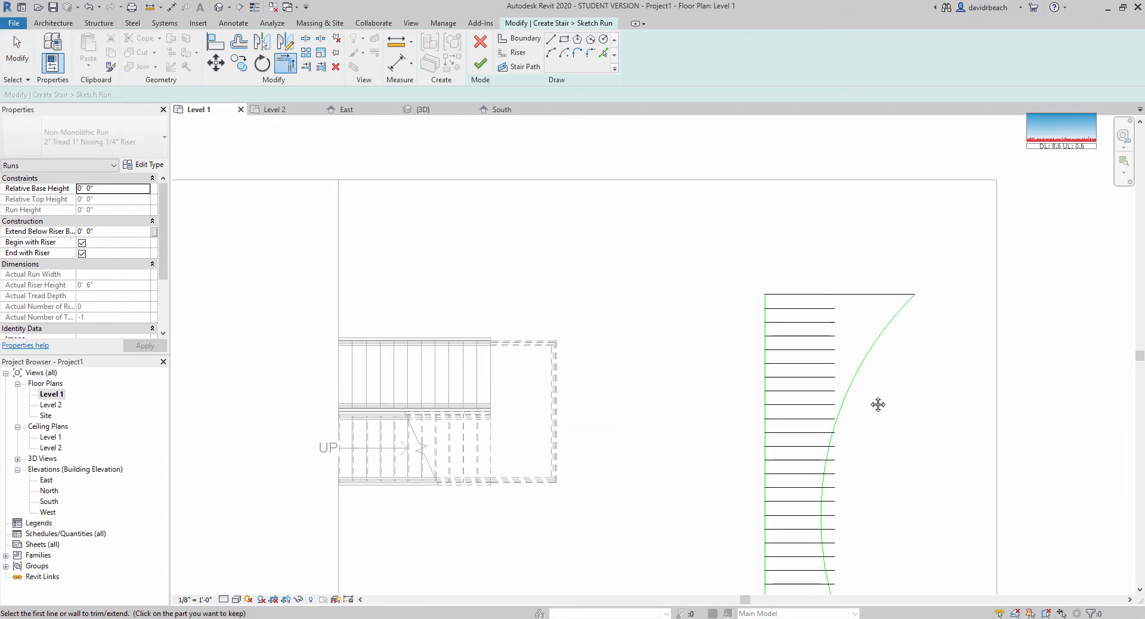
pyautogui.press('Escape')
# Step: Stretch the free end of the second riser from the top out to the curved boundary
pyautogui.scroll(3, 762, 345)
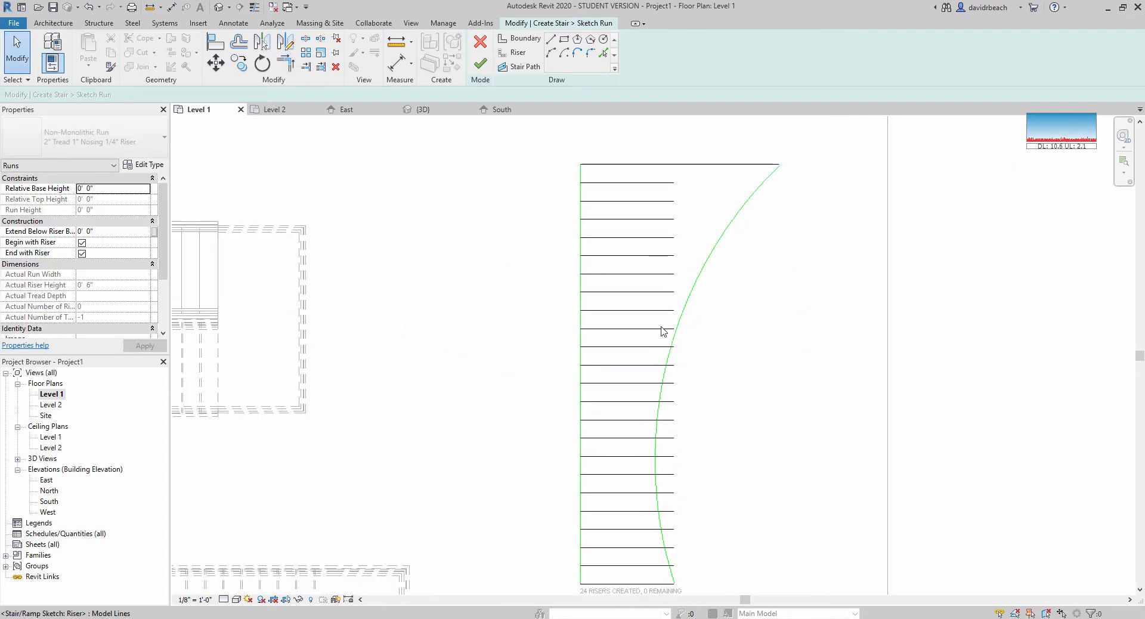
pyautogui.scroll(-1, 661, 392)
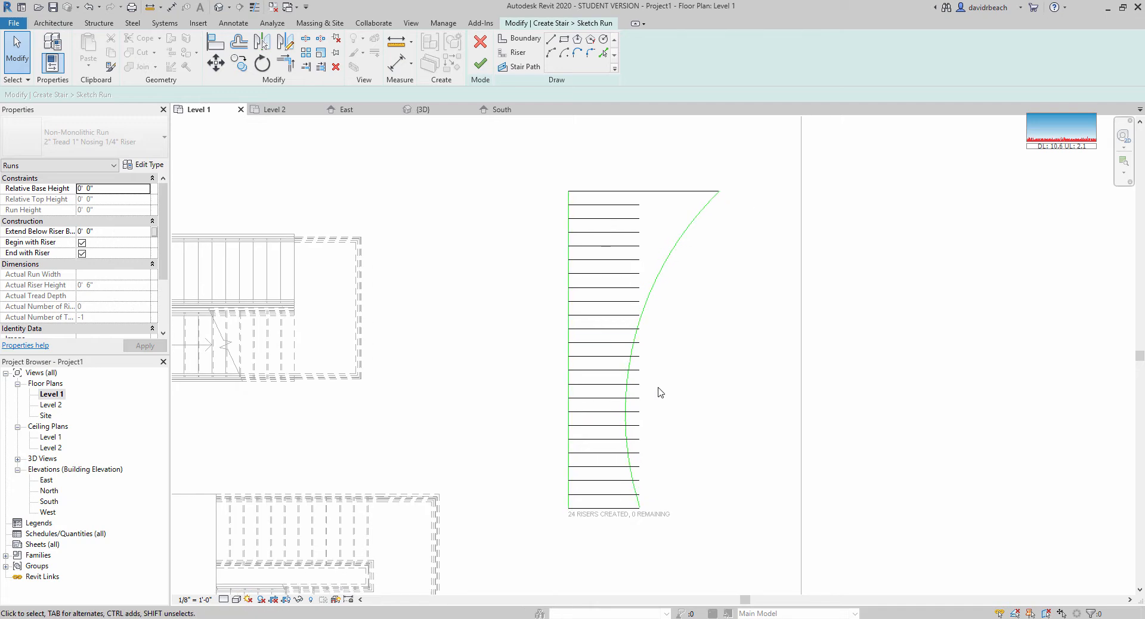
pyautogui.scroll(3, 640, 208)
pyautogui.click(640, 205)
pyautogui.moveTo(640, 205); pyautogui.dragTo(756, 205)
pyautogui.click(806, 243)
pyautogui.scroll(-5, 781, 251)
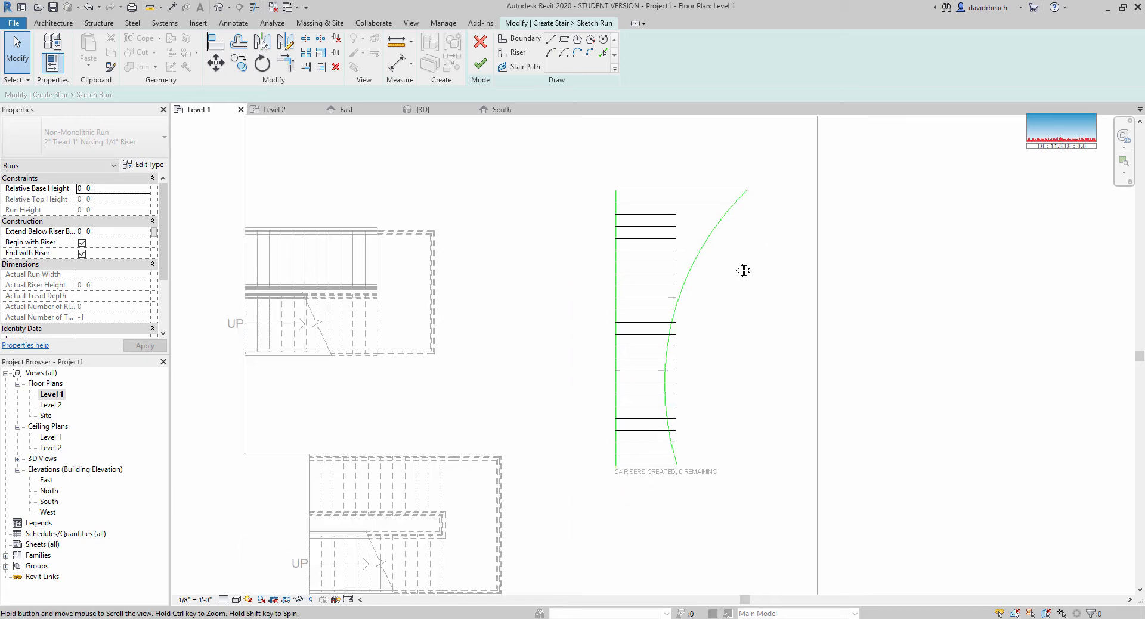
pyautogui.moveTo(744, 270); pyautogui.dragTo(724, 279, button='middle')
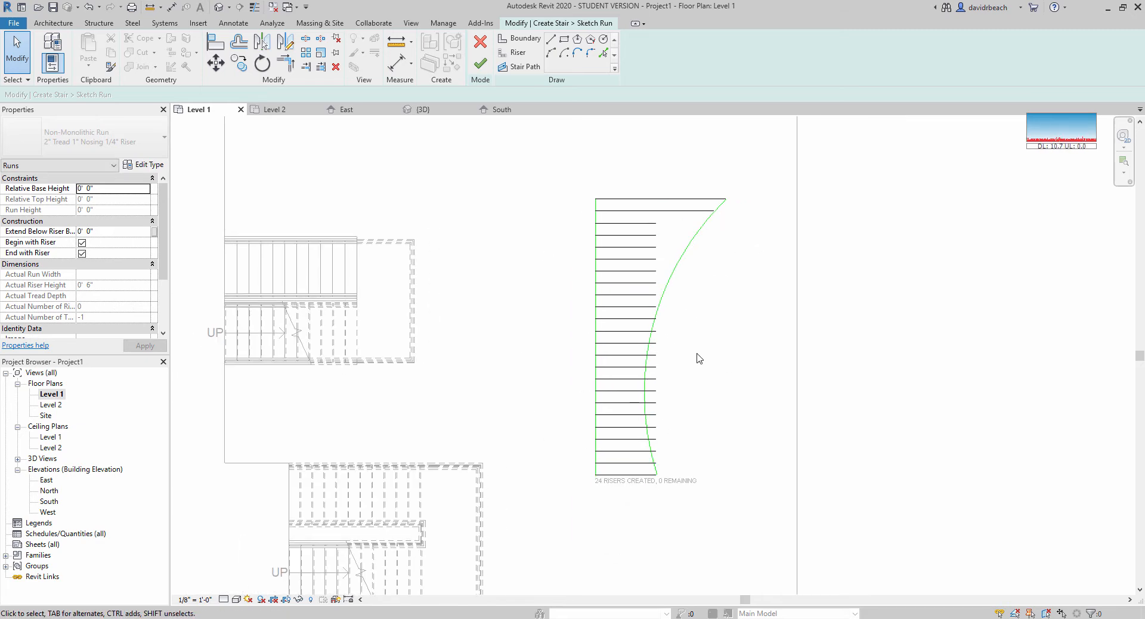
# Step: Switch to the 3D view and finish the sketched run with its remaining risers left uneven
pyautogui.click(255, 6)
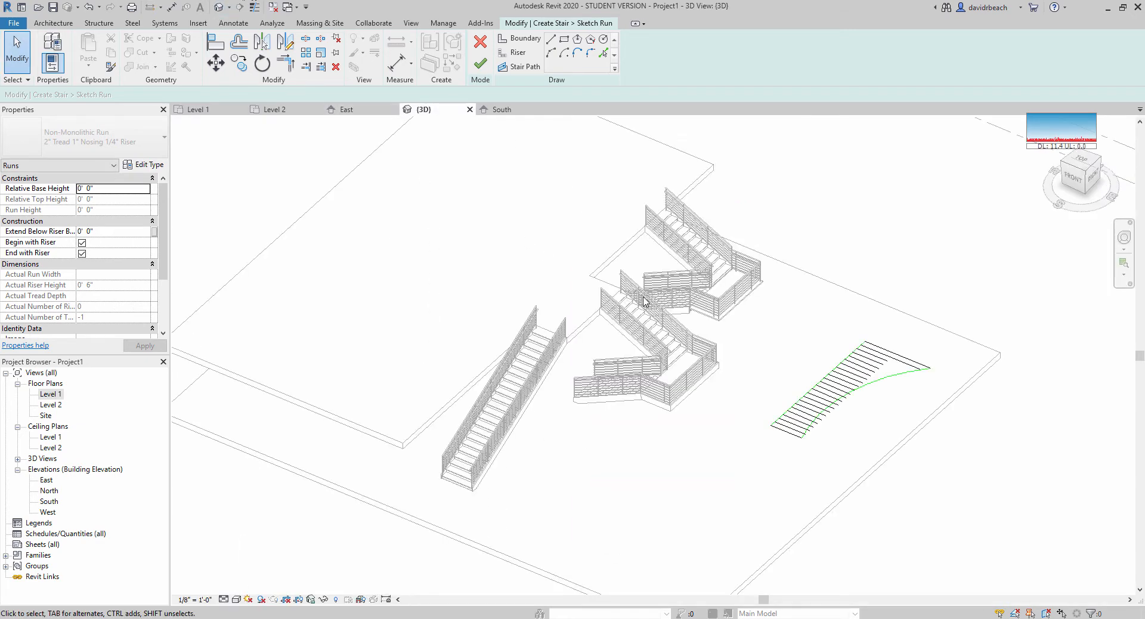
pyautogui.scroll(3, 704, 388)
pyautogui.scroll(2, 704, 388)
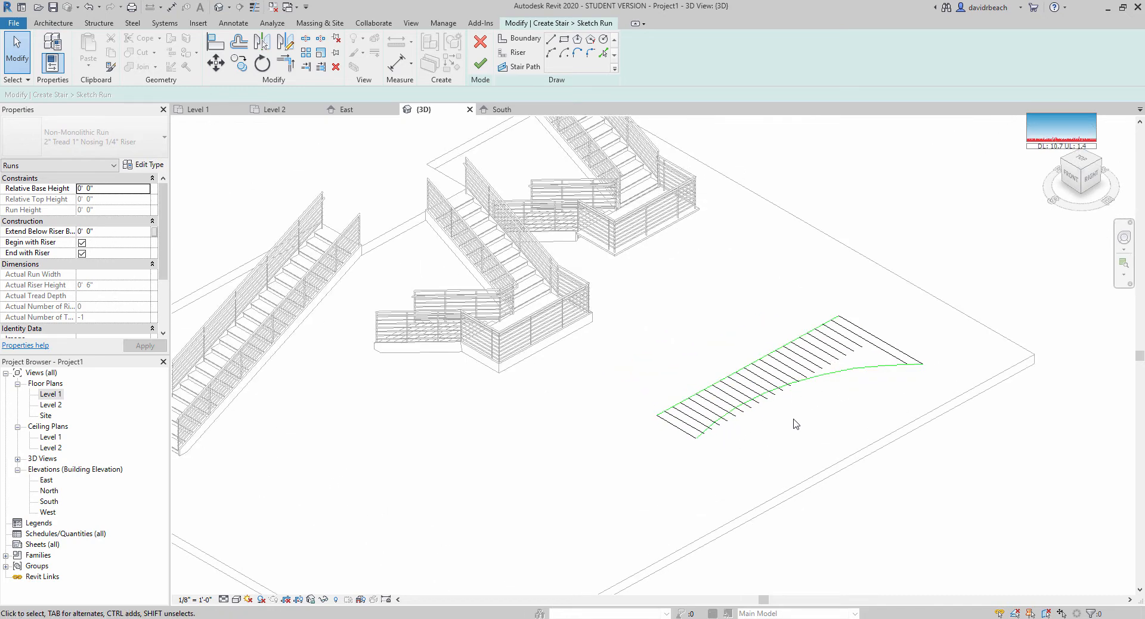
pyautogui.moveTo(722, 284); pyautogui.dragTo(670, 310, button='middle')
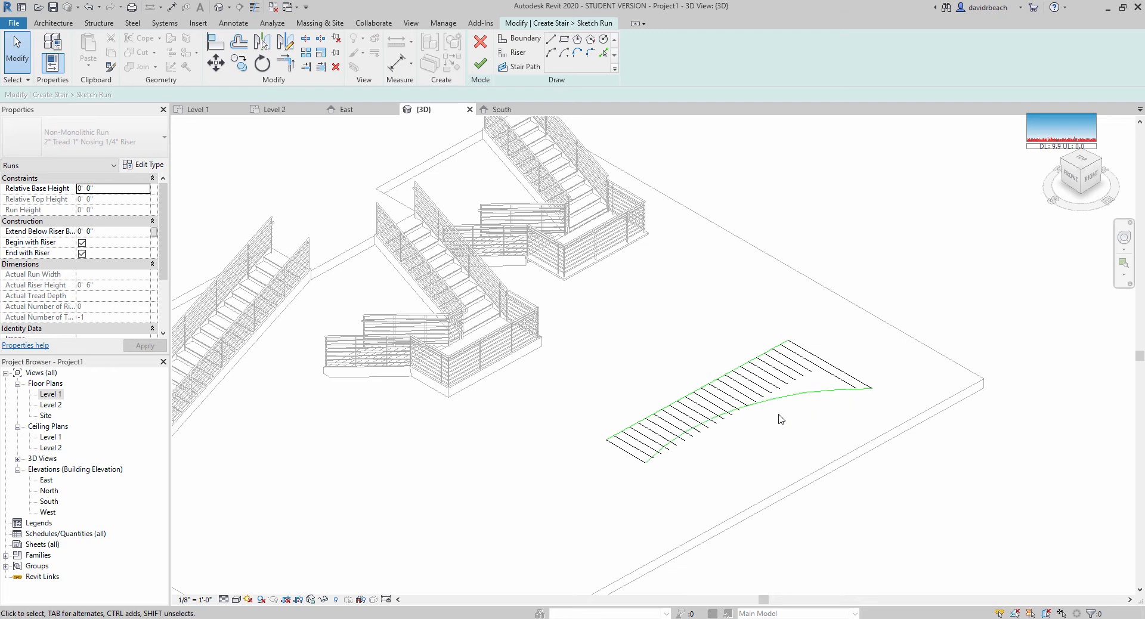
pyautogui.moveTo(777, 426); pyautogui.dragTo(761, 431, button='middle')
pyautogui.moveTo(637, 400); pyautogui.dragTo(617, 415, button='middle')
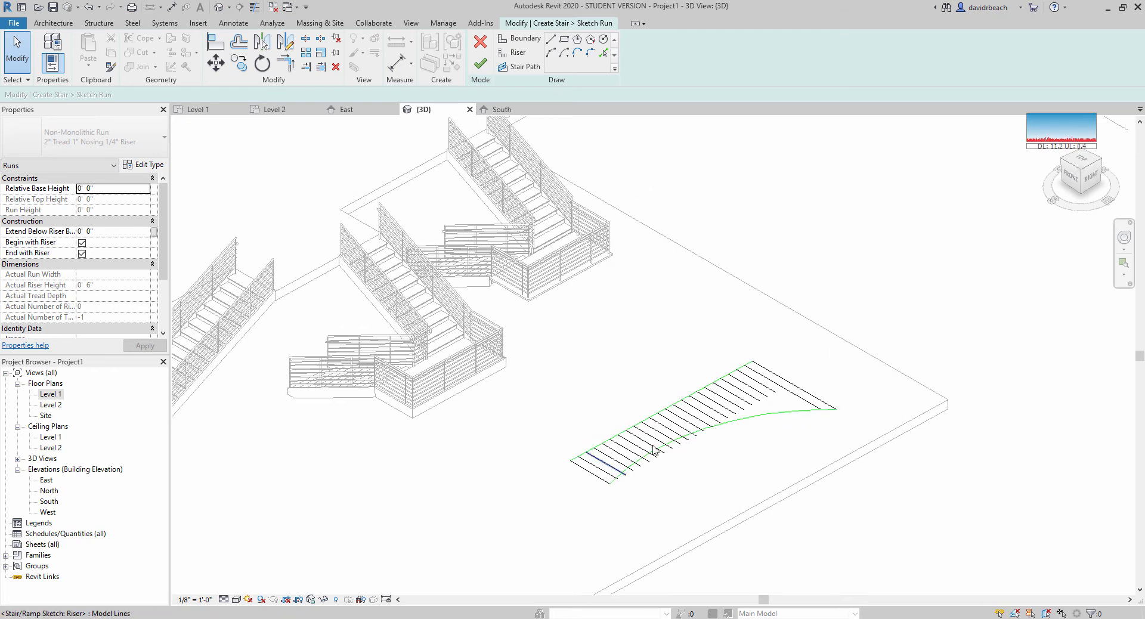
pyautogui.click(481, 64)
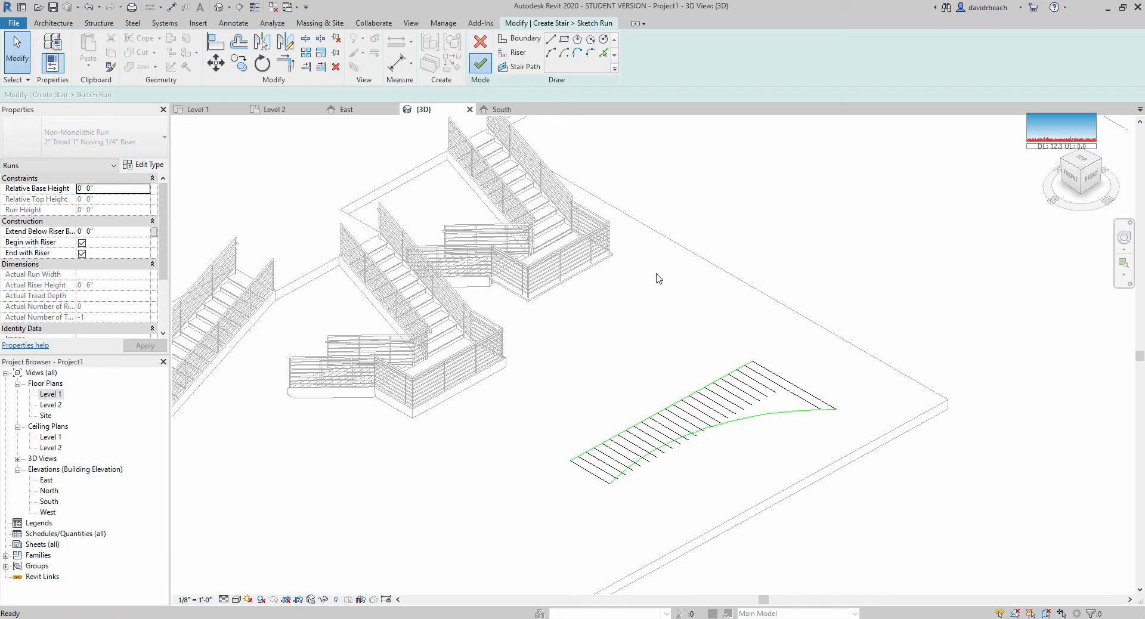
pyautogui.click(825, 224)
# Step: Inspect the curved-side run in 3D and finish the stair
pyautogui.keyDown('shift'); pyautogui.moveTo(798, 355); pyautogui.dragTo(555, 398, button='middle'); pyautogui.keyUp('shift')
pyautogui.scroll(1, 455, 370)
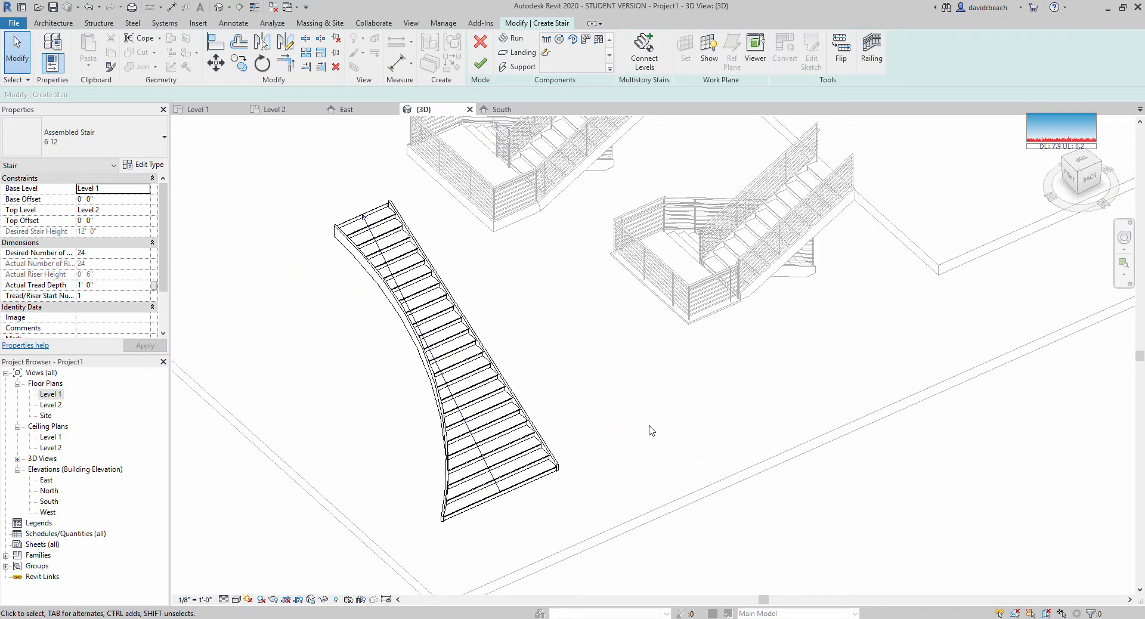
pyautogui.moveTo(651, 431); pyautogui.dragTo(720, 446, button='middle')
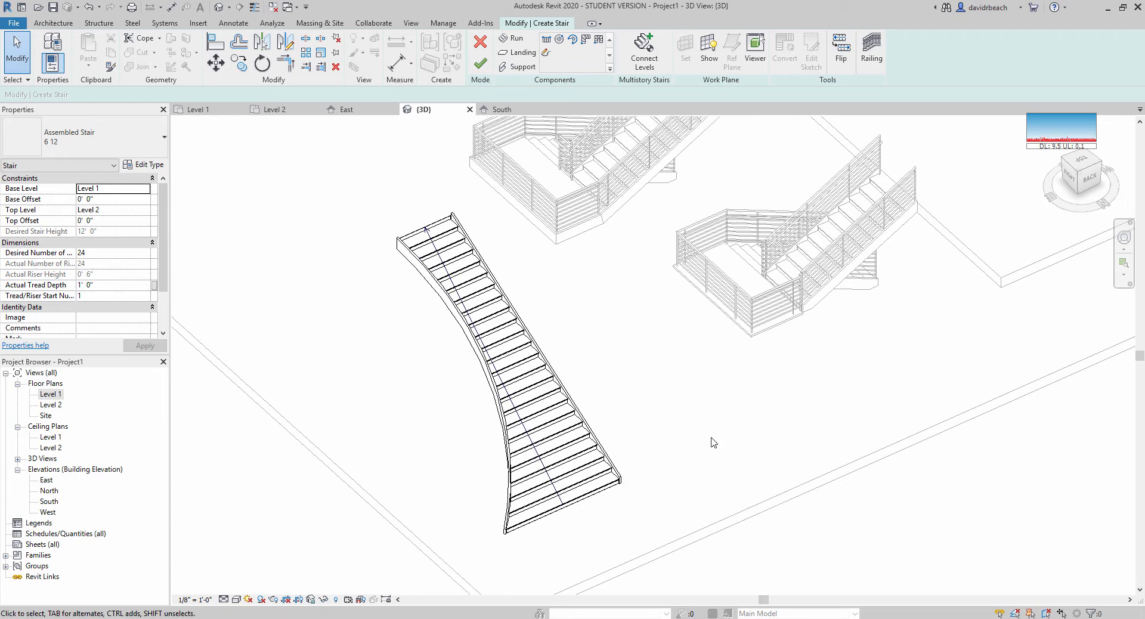
pyautogui.keyDown('shift'); pyautogui.moveTo(432, 340); pyautogui.dragTo(475, 334, button='middle'); pyautogui.keyUp('shift')
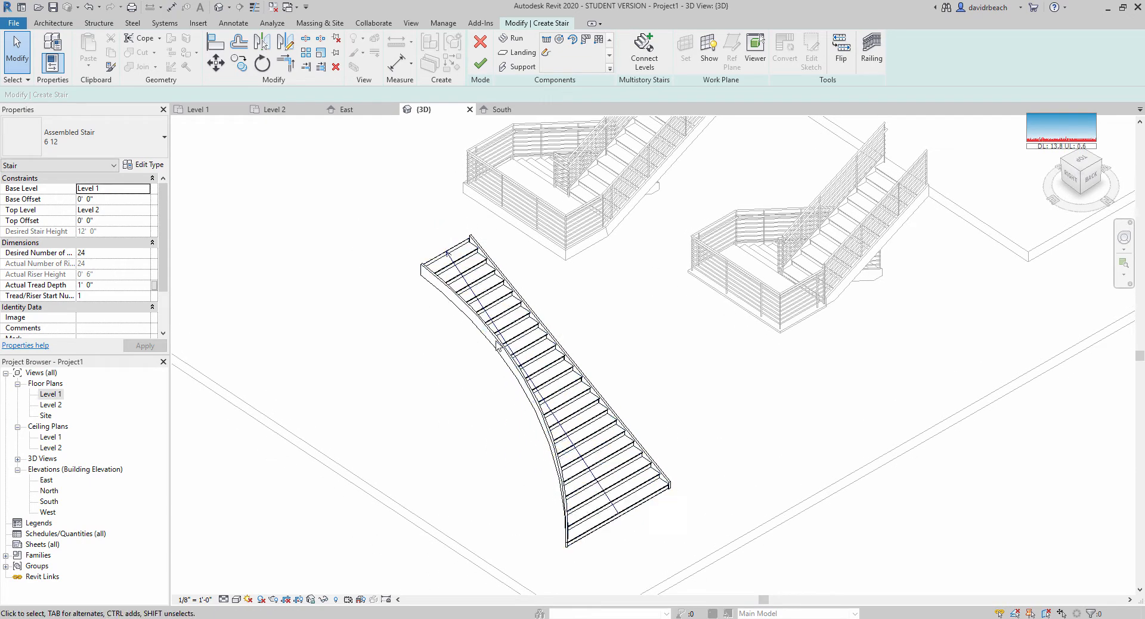
pyautogui.click(485, 64)
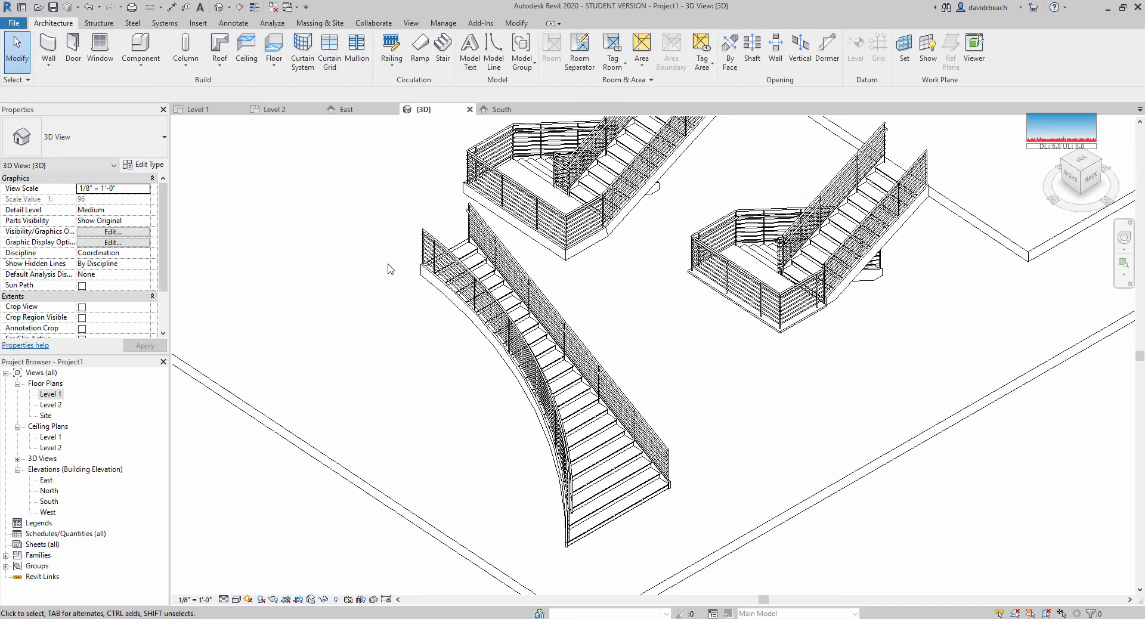
# Step: Delete the railing on the straight side of the custom stair
pyautogui.moveTo(368, 351)
pyautogui.keyDown('shift'); pyautogui.mouseDown(button='middle')
pyautogui.moveTo(407, 297)
pyautogui.moveTo(389, 346)
pyautogui.mouseUp(button='middle'); pyautogui.keyUp('shift')
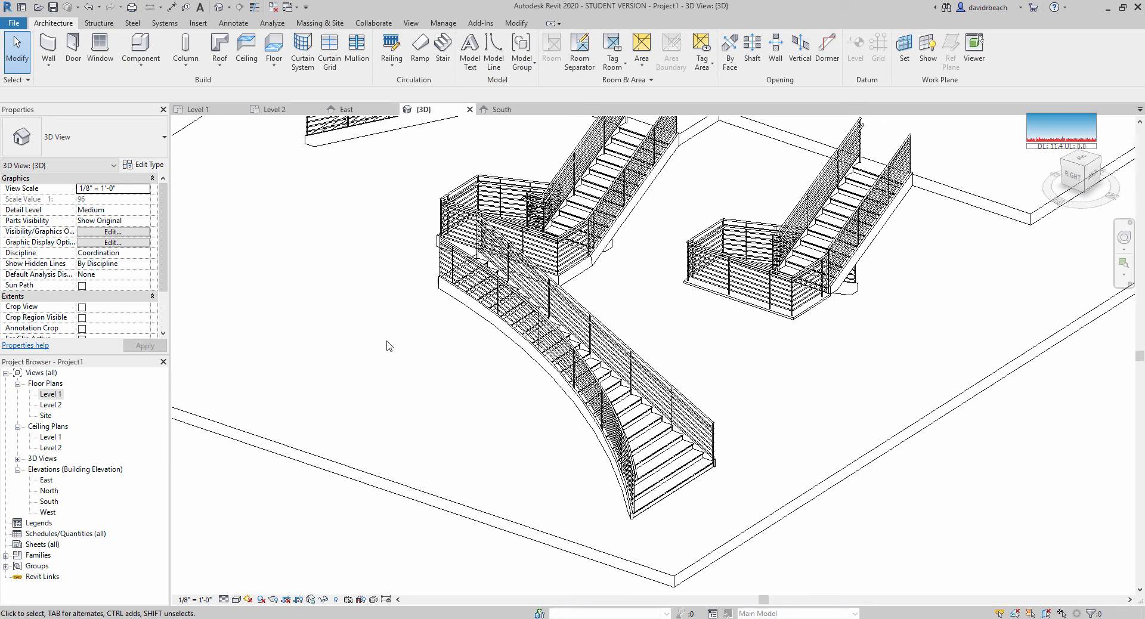
pyautogui.keyDown('shift'); pyautogui.moveTo(820, 384); pyautogui.dragTo(694, 175, button='middle'); pyautogui.keyUp('shift')
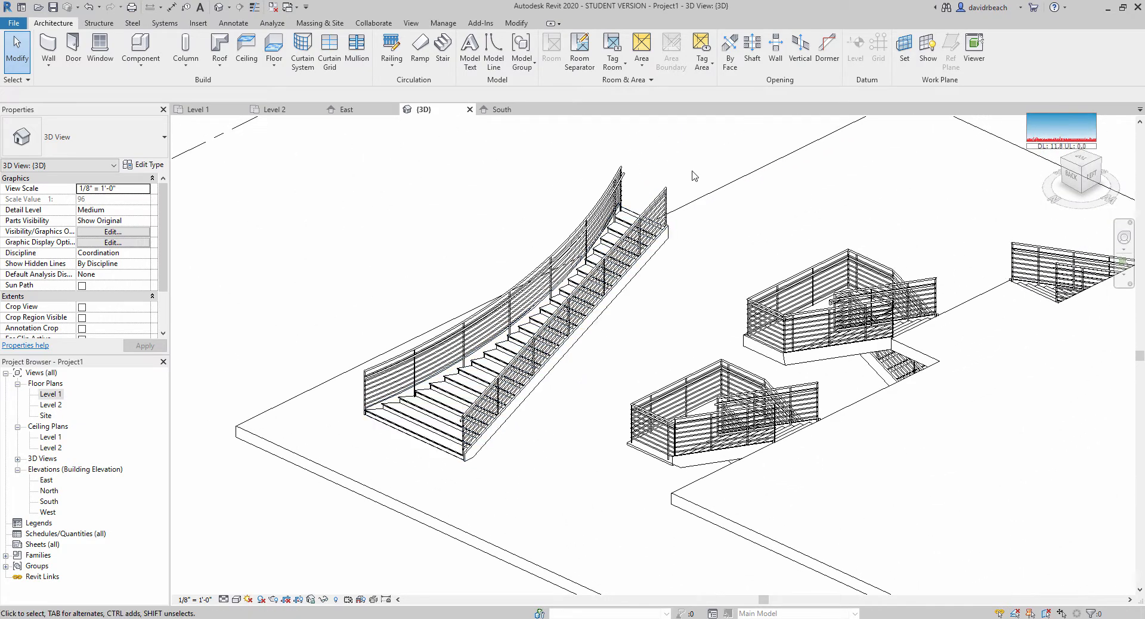
pyautogui.click(477, 329)
pyautogui.keyDown('shift'); pyautogui.moveTo(478, 330); pyautogui.dragTo(406, 287, button='middle'); pyautogui.keyUp('shift')
pyautogui.scroll(-3, 592, 311)
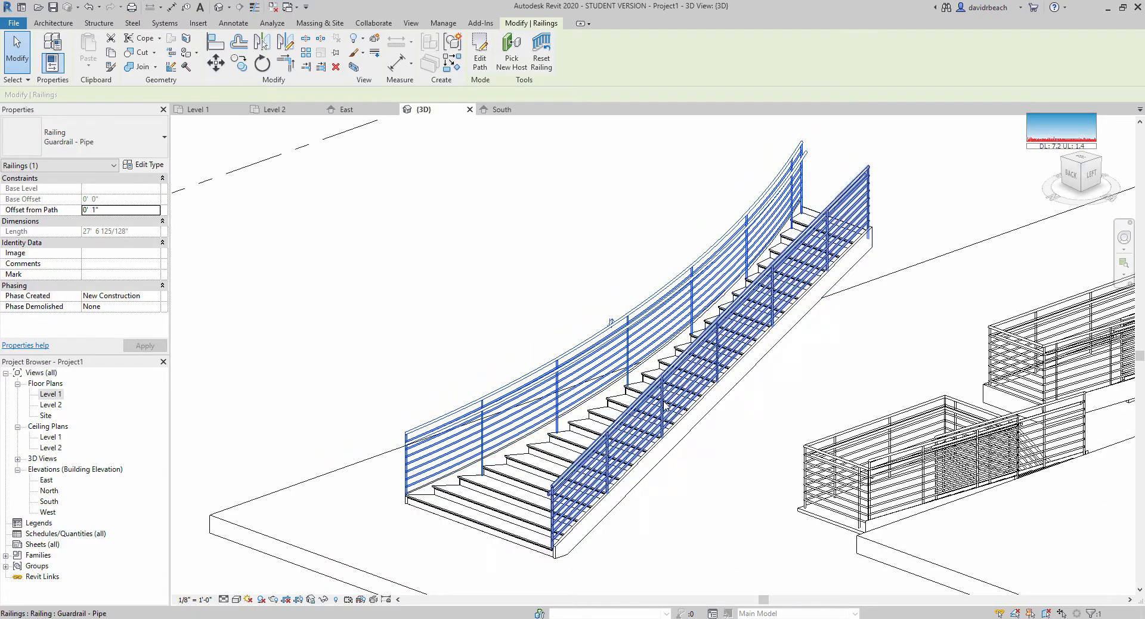
pyautogui.click(850, 198)
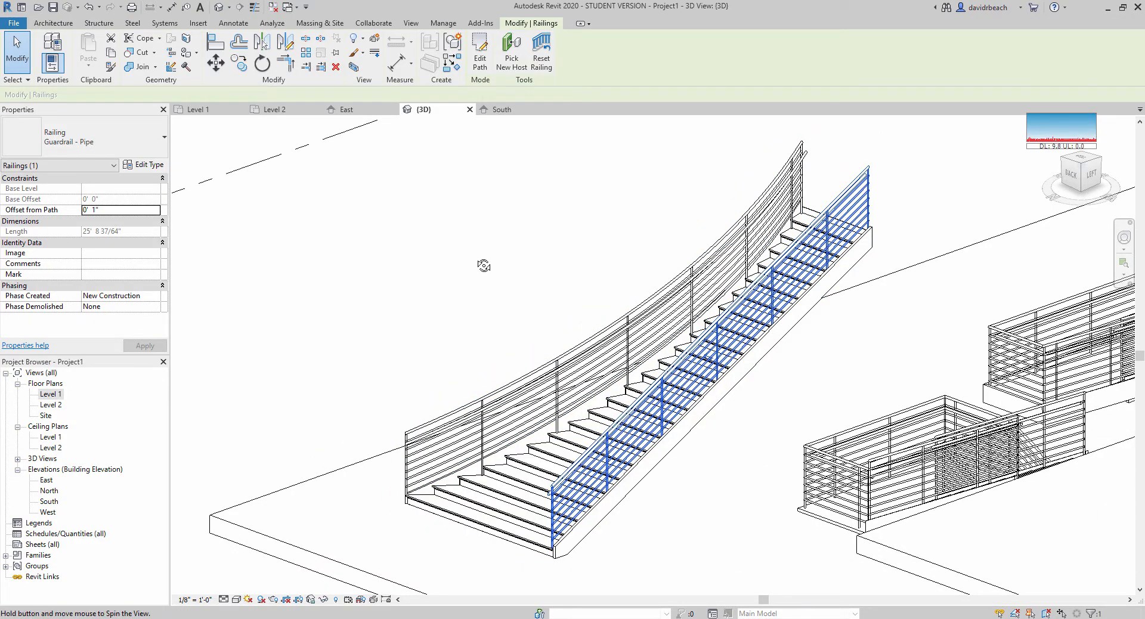
pyautogui.keyDown('shift'); pyautogui.moveTo(483, 265); pyautogui.dragTo(761, 326, button='middle'); pyautogui.keyUp('shift')
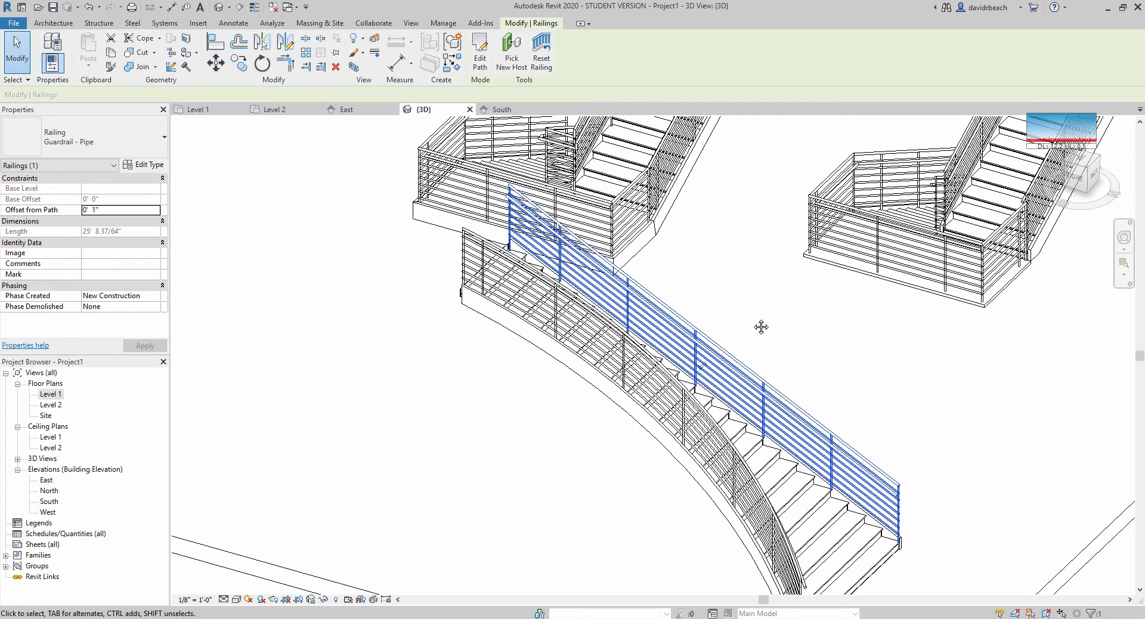
pyautogui.press('Delete')
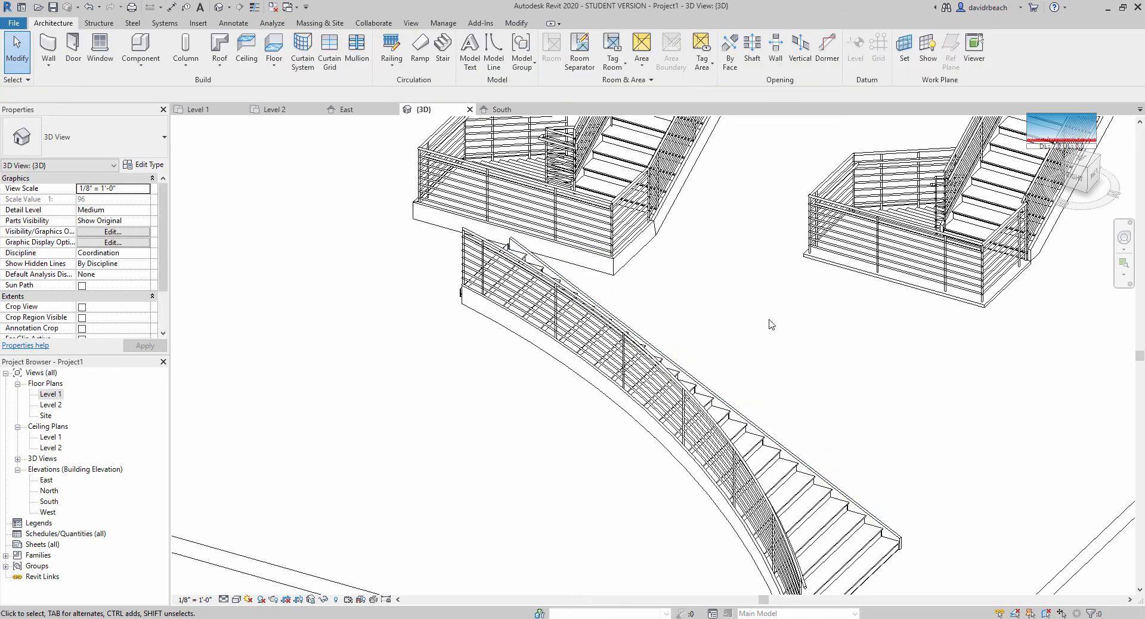
# Step: Open the Level 2 floor plan around the custom stair and start the Wall command
pyautogui.keyDown('shift'); pyautogui.moveTo(772, 325); pyautogui.dragTo(784, 364, button='middle'); pyautogui.keyUp('shift')
pyautogui.doubleClick(51, 405)
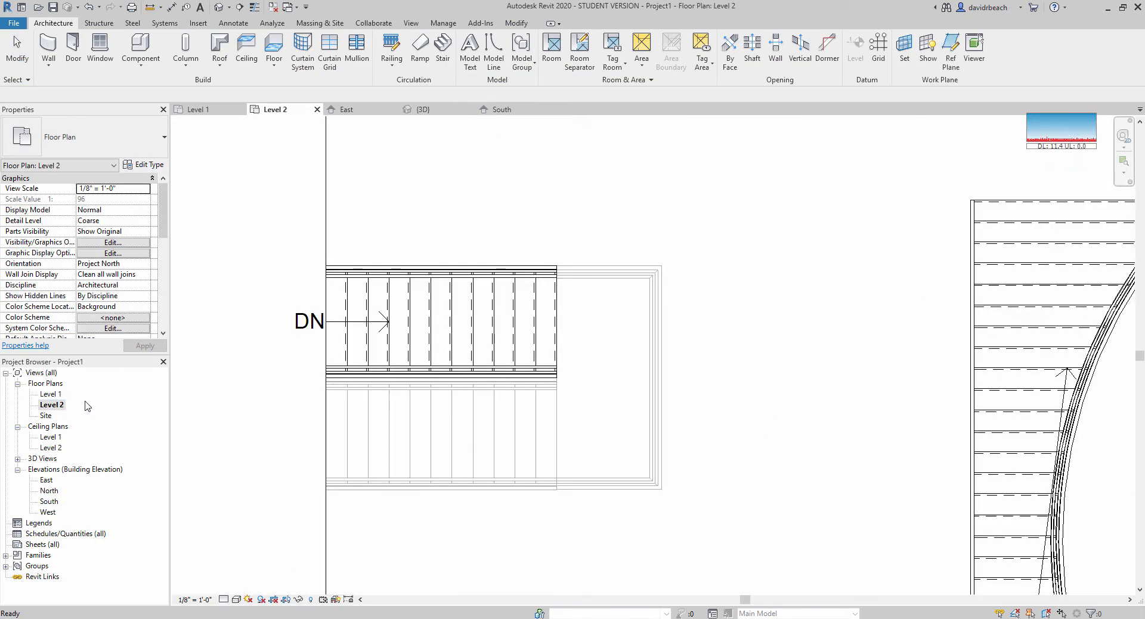
pyautogui.scroll(-3, 678, 325)
pyautogui.scroll(1, 577, 345)
pyautogui.scroll(2, 576, 344)
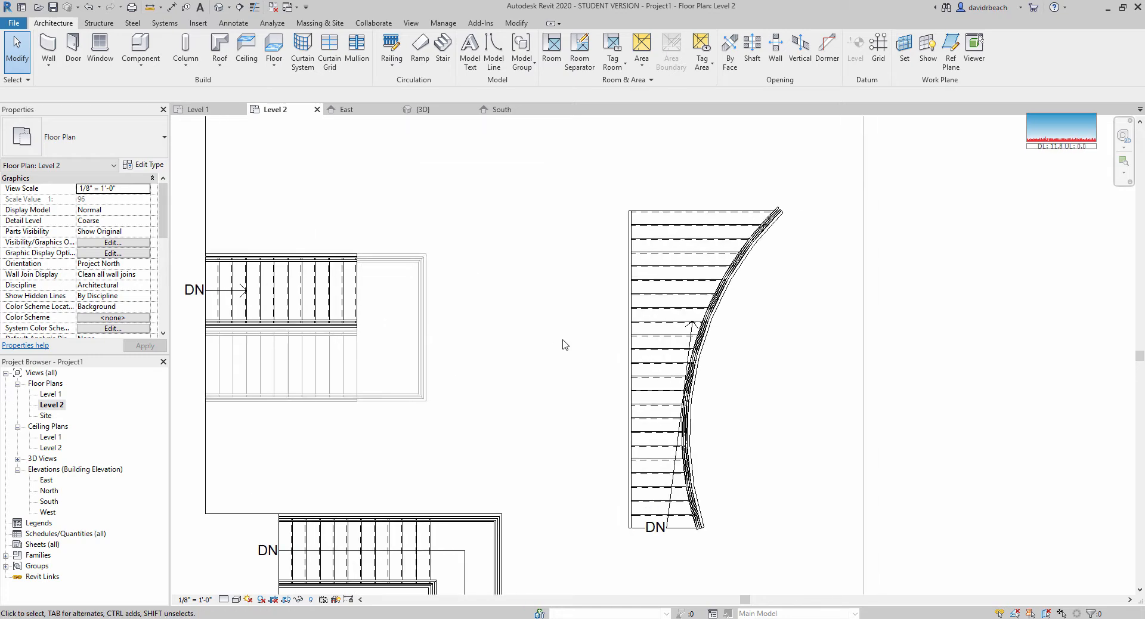
pyautogui.scroll(-1, 564, 340)
pyautogui.click(47, 51)
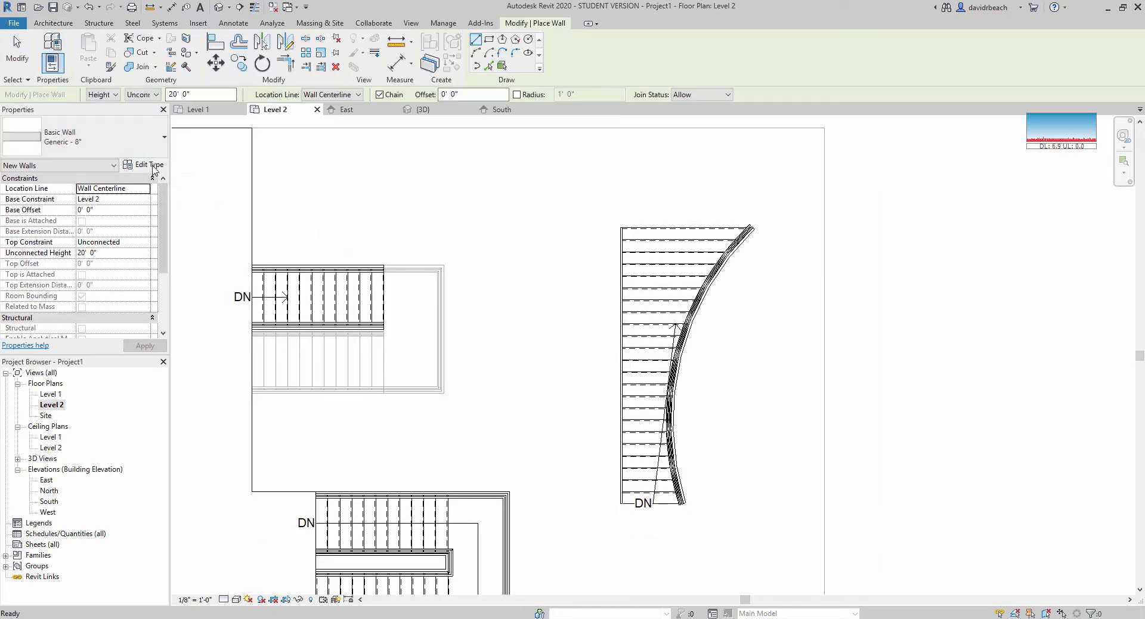
pyautogui.click(158, 141)
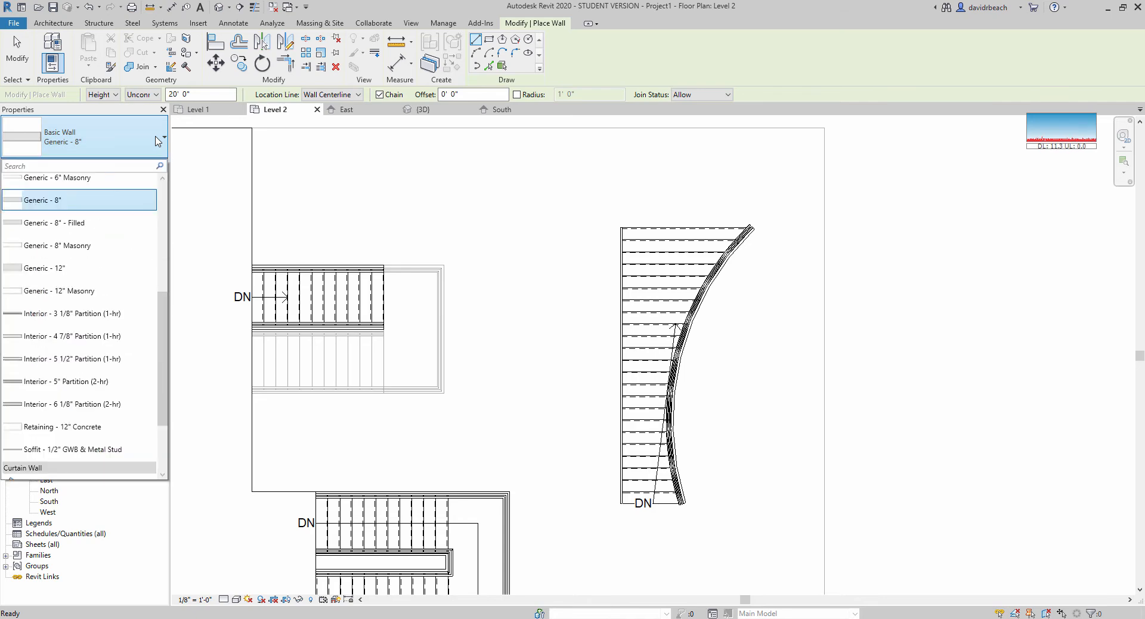
pyautogui.moveTo(167, 302); pyautogui.dragTo(177, 218)
pyautogui.click(209, 138)
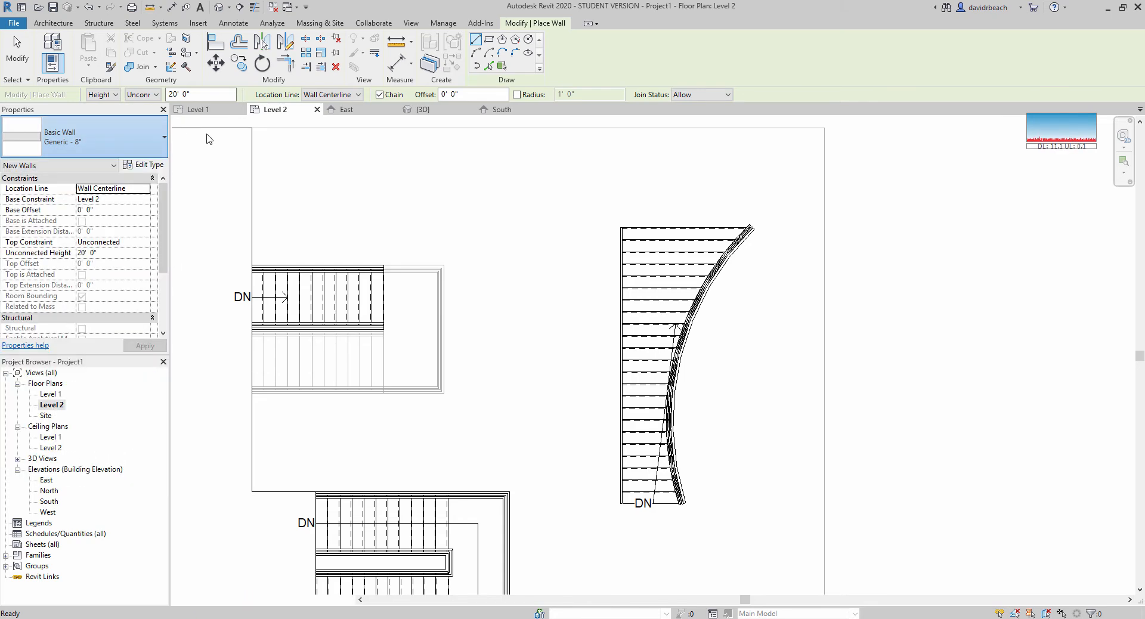
pyautogui.click(207, 130)
pyautogui.press('Escape')
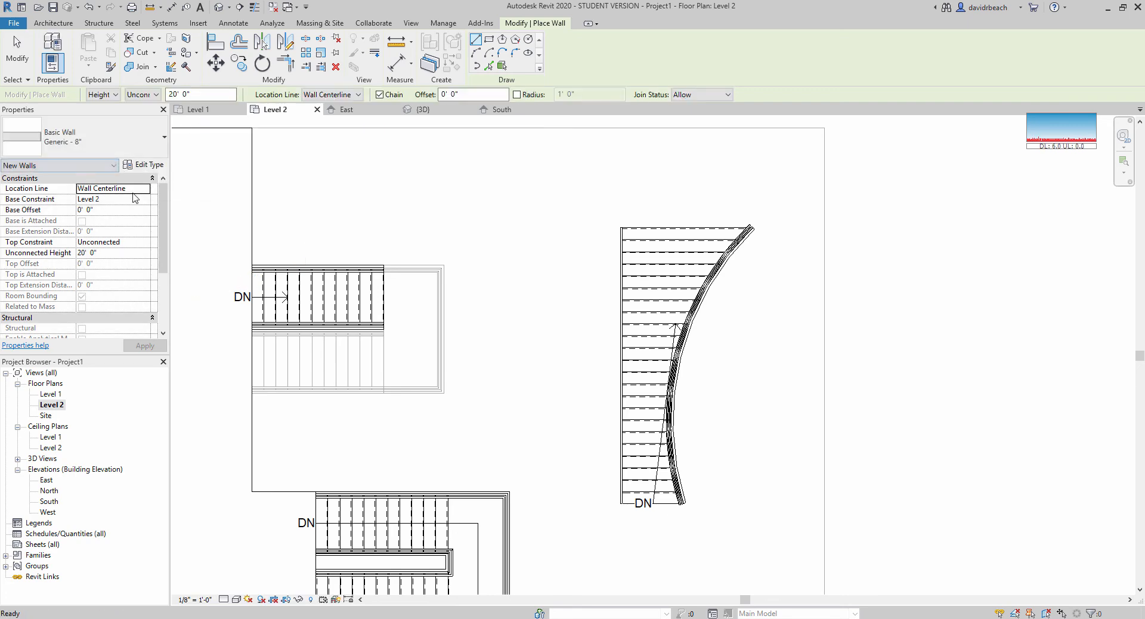
# Step: Duplicate the Generic - 8" wall type as "Gaurd Wall" and set its structure layer thickness to 4"
pyautogui.click(144, 166)
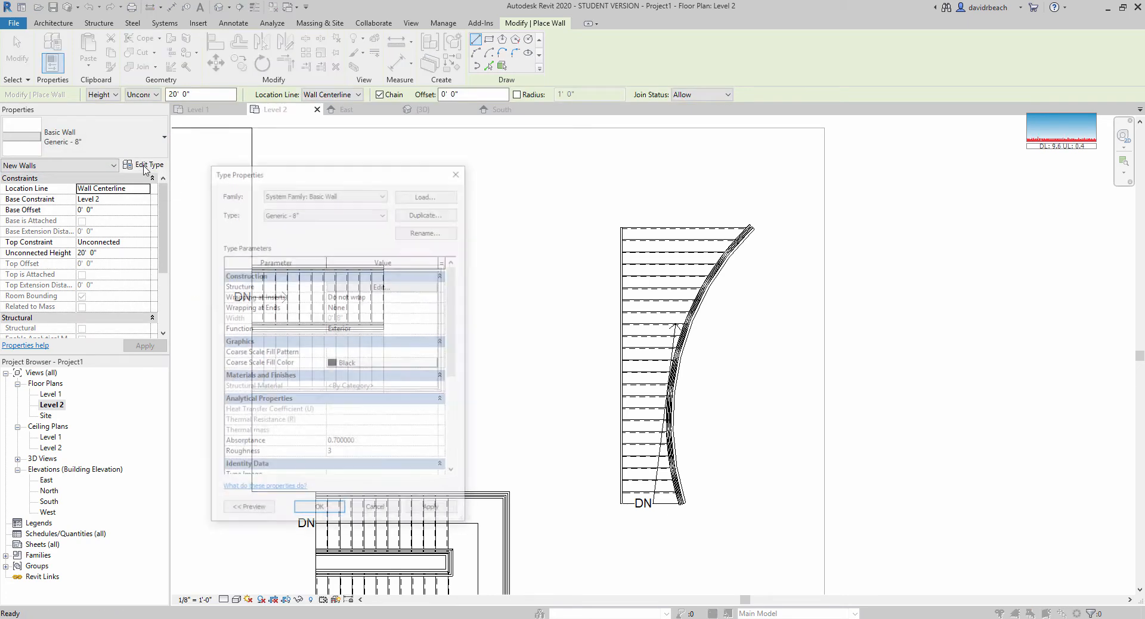
pyautogui.click(431, 215)
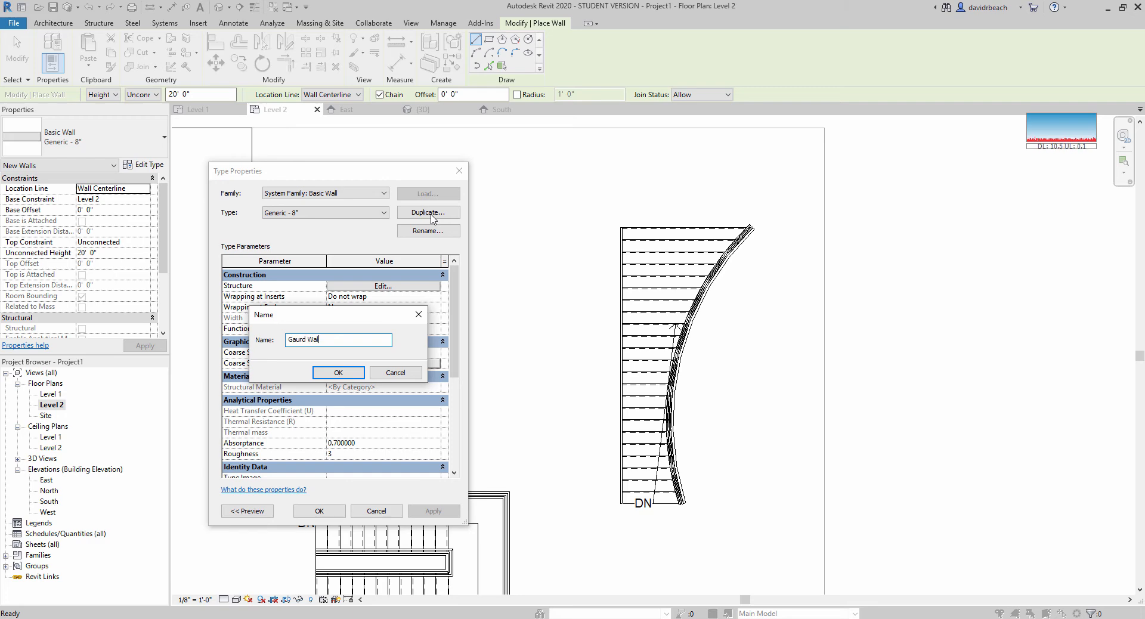
pyautogui.press('Return')
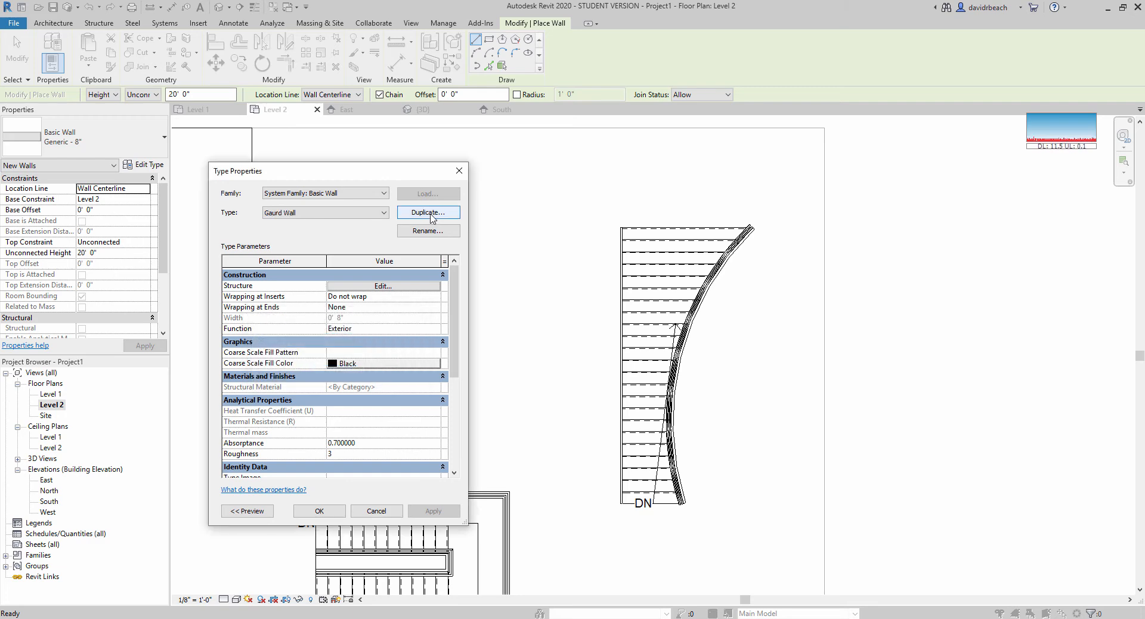
pyautogui.click(378, 288)
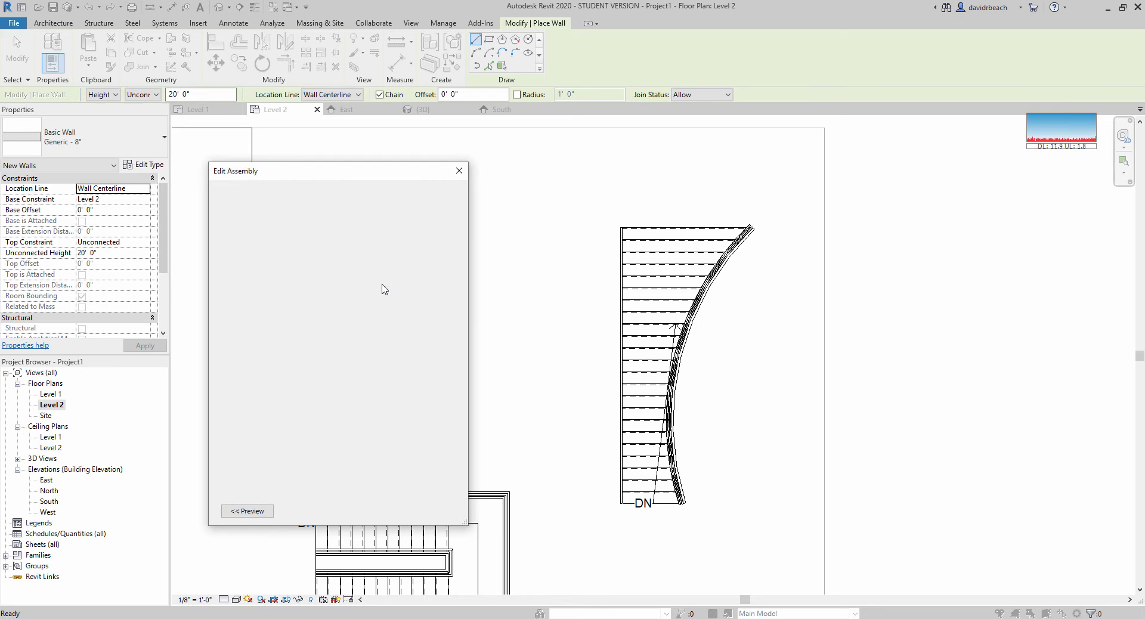
pyautogui.click(364, 310)
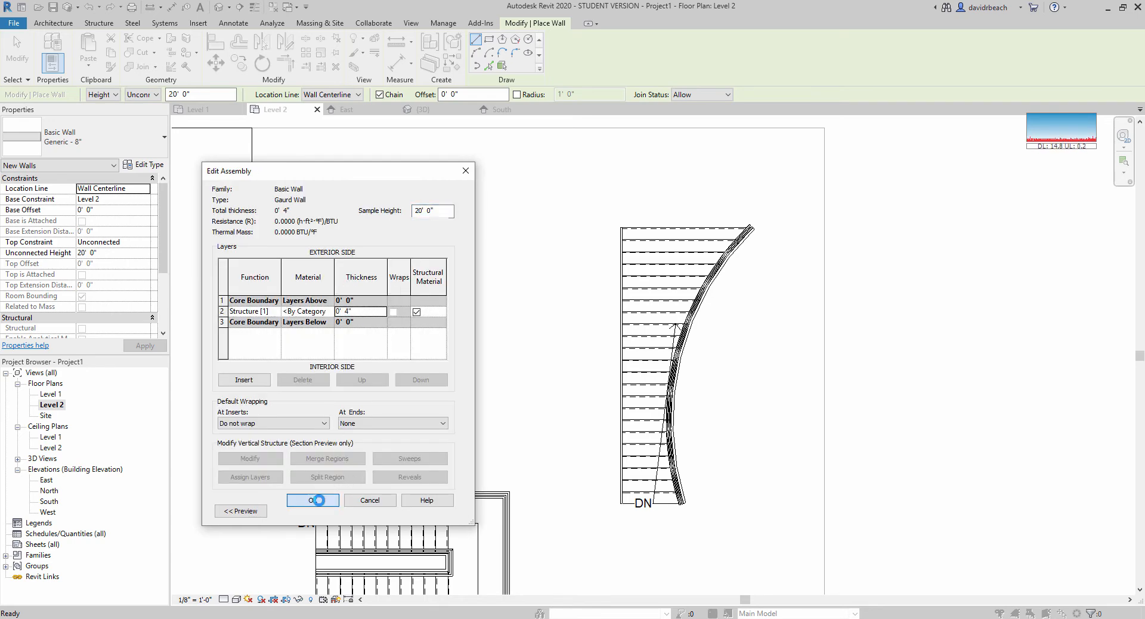
pyautogui.click(318, 500)
pyautogui.click(331, 511)
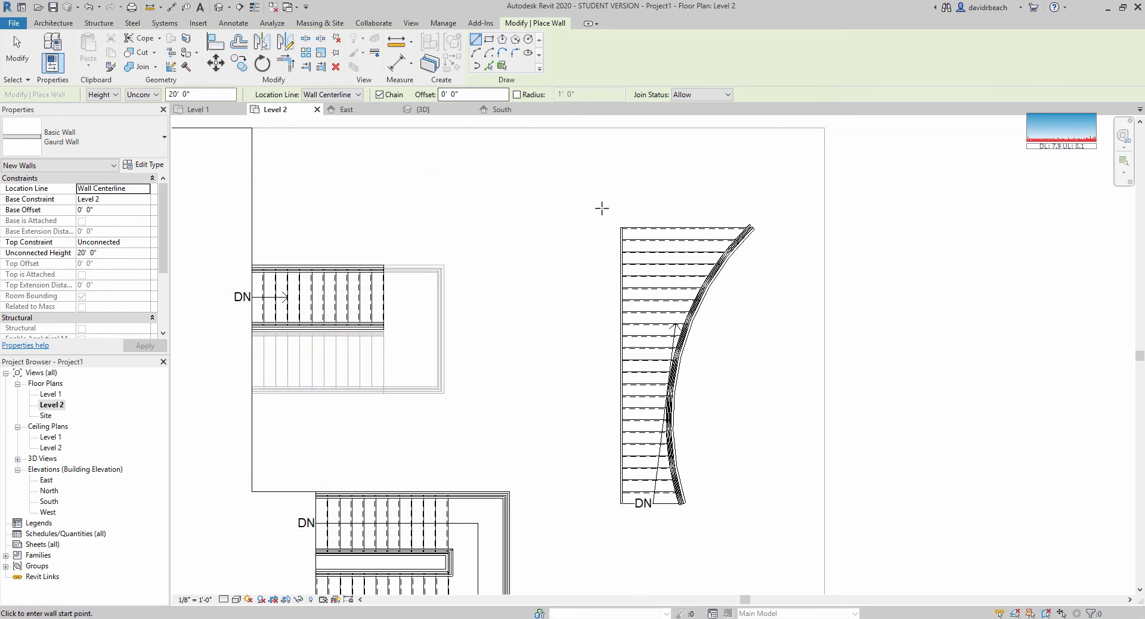
# Step: Draw a Gaurd Wall along the full straight side of the custom stair, using Finish Face: Exterior as location line
pyautogui.scroll(1, 596, 207)
pyautogui.click(333, 95)
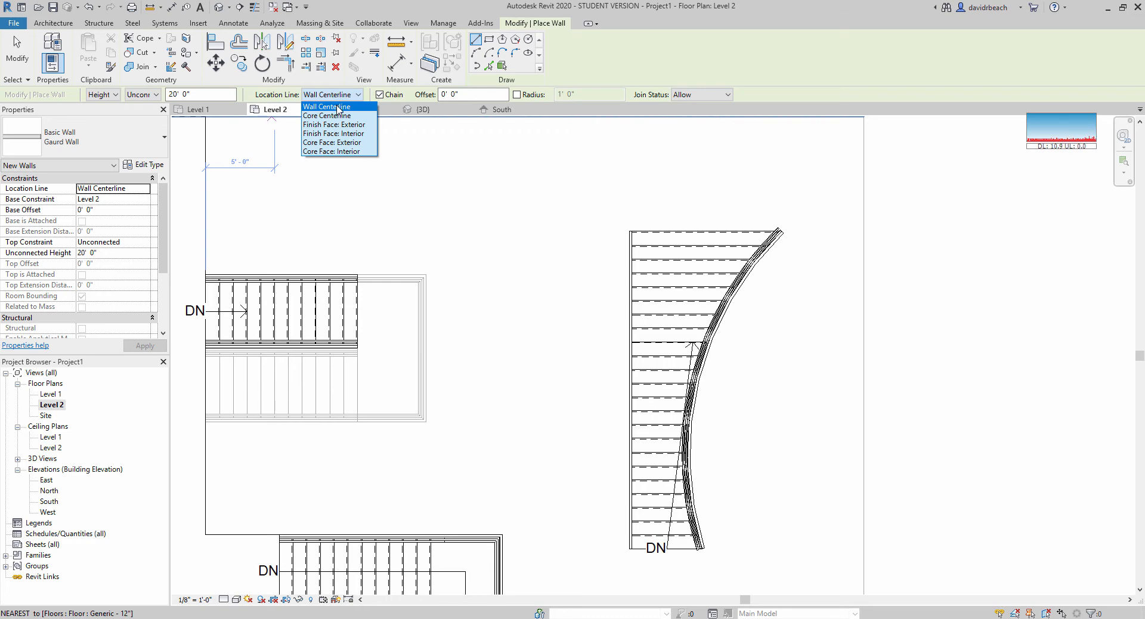
pyautogui.click(343, 125)
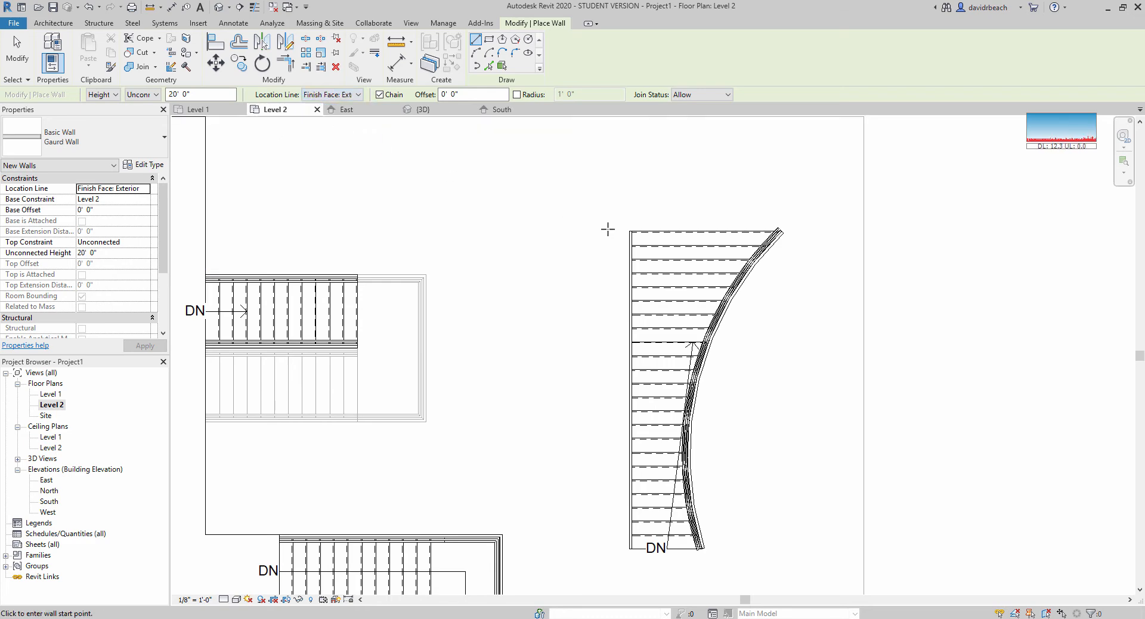
pyautogui.scroll(3, 605, 228)
pyautogui.click(639, 232)
pyautogui.scroll(-5, 620, 306)
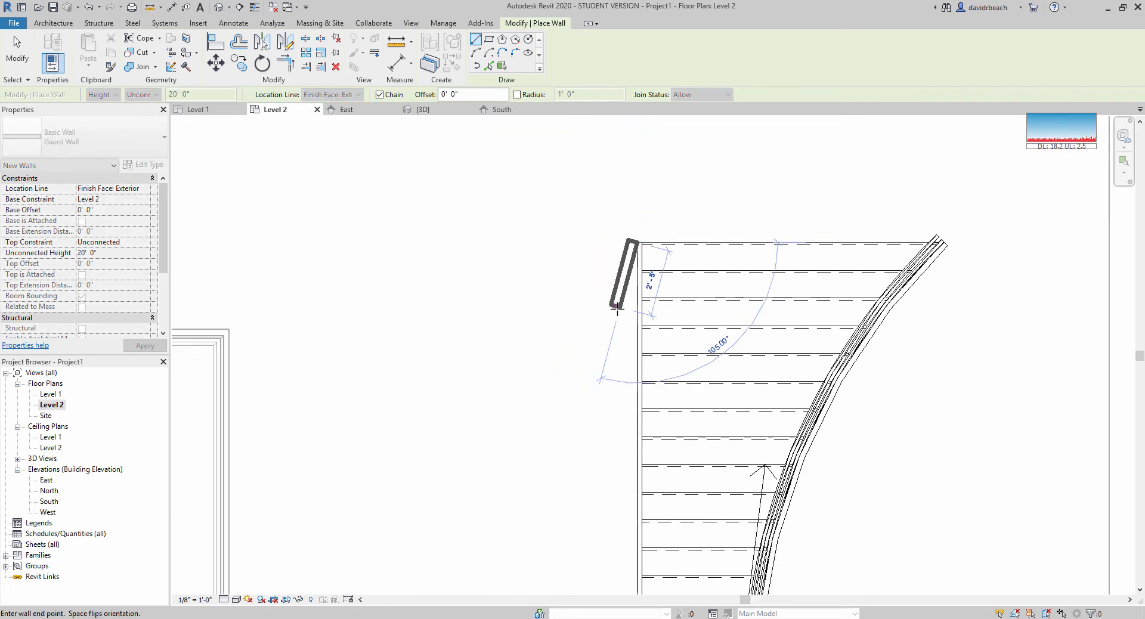
pyautogui.moveTo(620, 306); pyautogui.dragTo(620, 153, button='middle')
pyautogui.scroll(3, 602, 419)
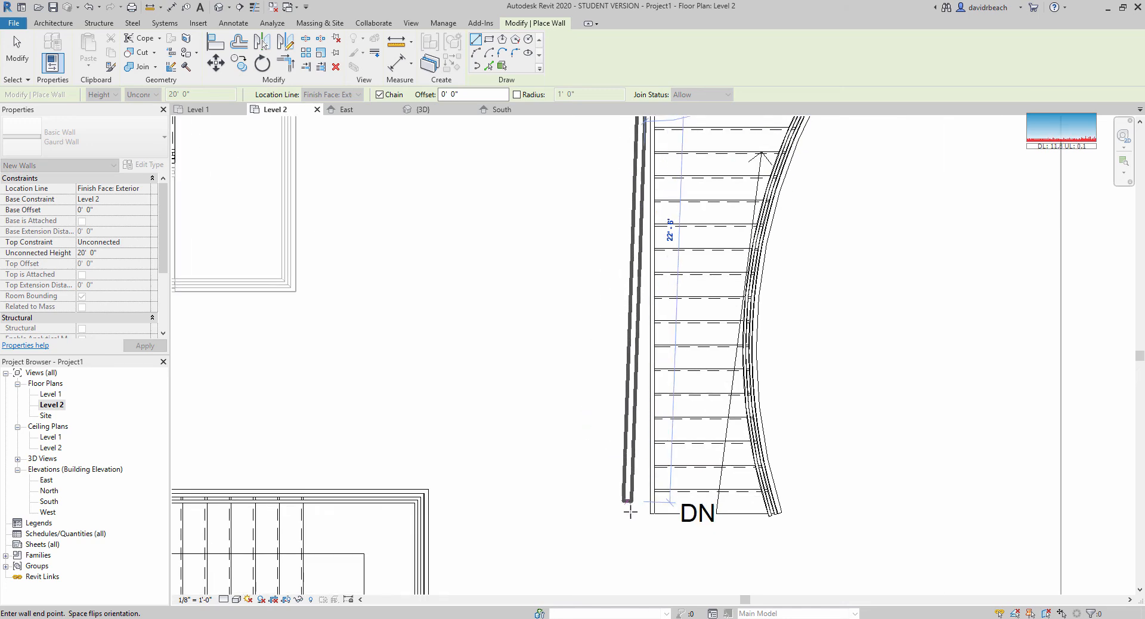
pyautogui.click(650, 513)
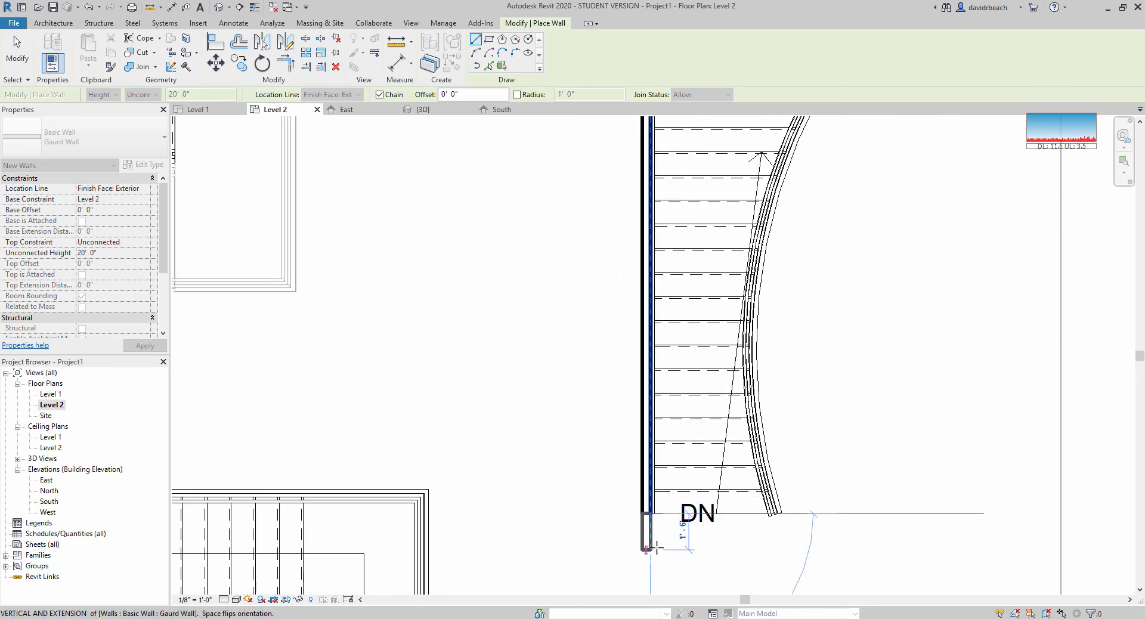
# Step: Continue the guard wall in line a short distance past the lower end of the custom stair
pyautogui.scroll(3, 668, 460)
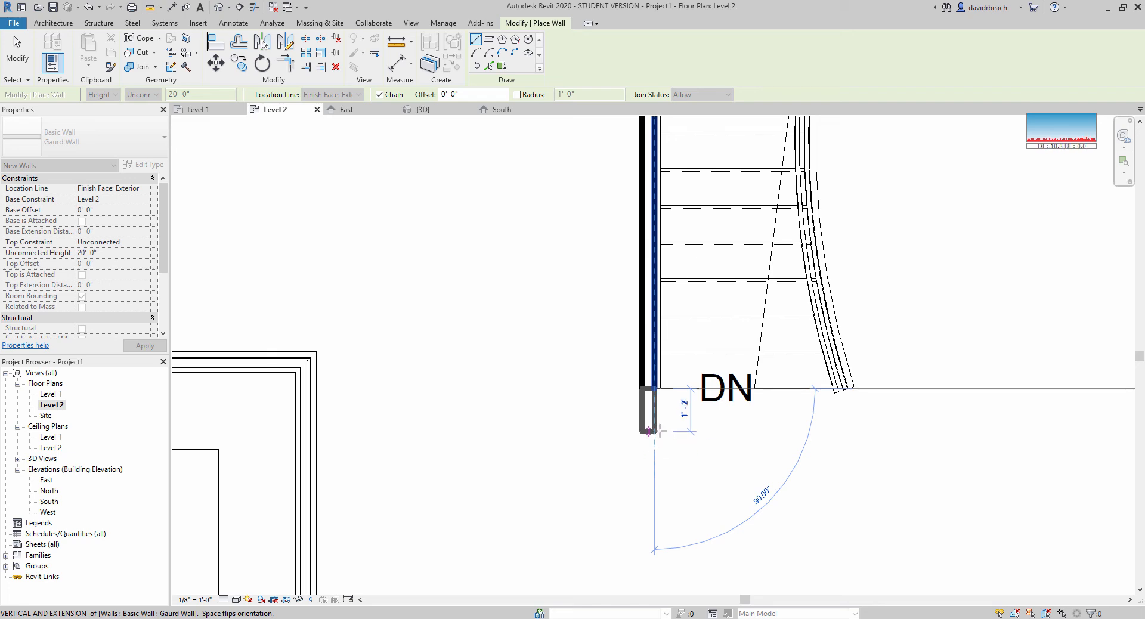
pyautogui.click(663, 457)
pyautogui.press('Escape')
pyautogui.scroll(-4, 565, 368)
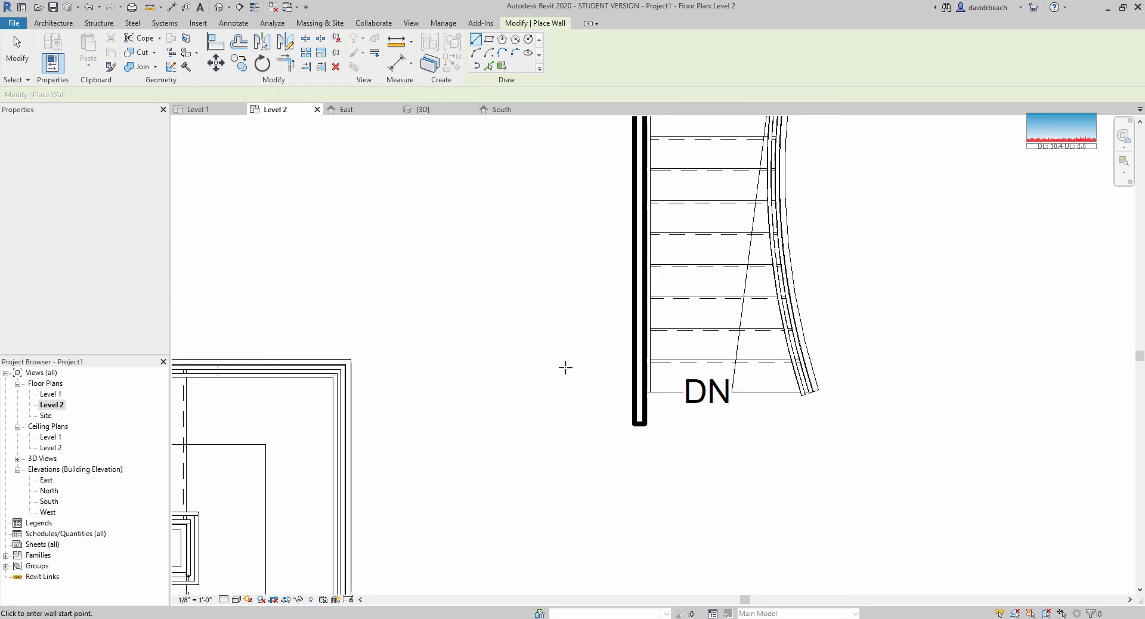
# Step: Draw a separate guard wall segment about 2'-0" long, in line past the stair's upper end
pyautogui.moveTo(567, 358); pyautogui.dragTo(546, 540, button='middle')
pyautogui.moveTo(584, 322); pyautogui.dragTo(587, 561, button='middle')
pyautogui.scroll(3, 597, 306)
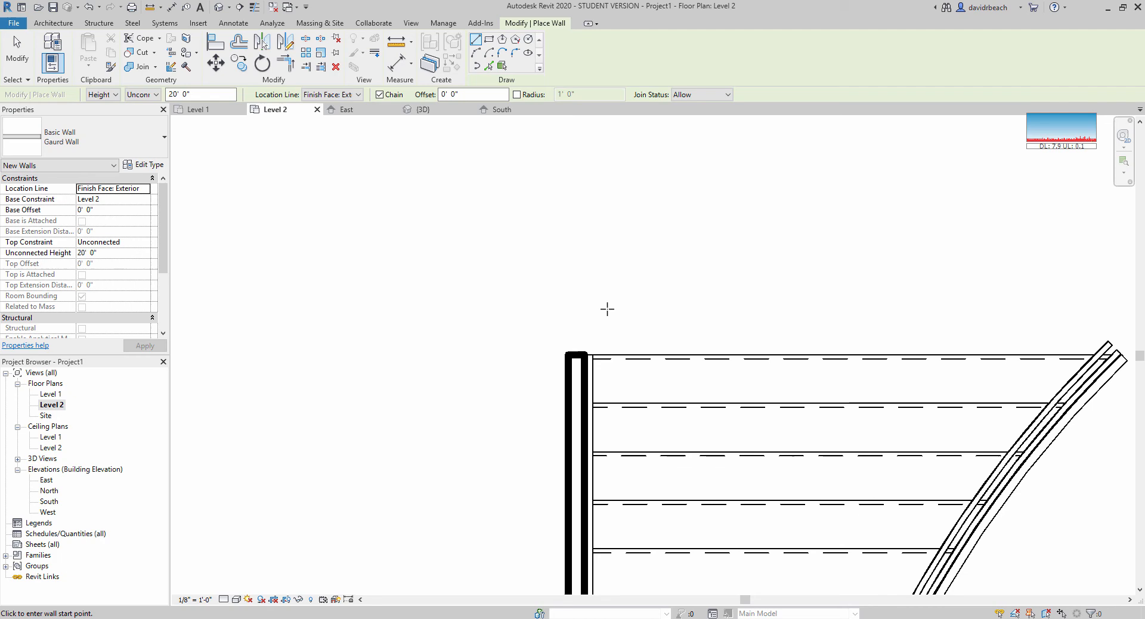
pyautogui.click(584, 356)
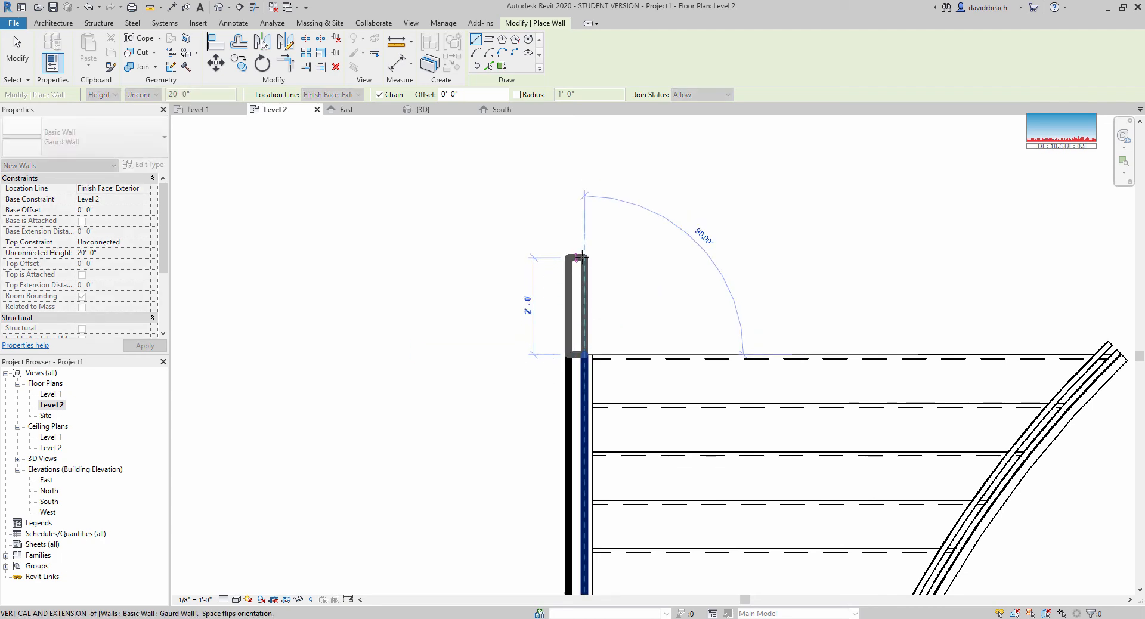
pyautogui.click(577, 258)
pyautogui.press('Escape')
pyautogui.press('Escape')
pyautogui.scroll(-2, 425, 256)
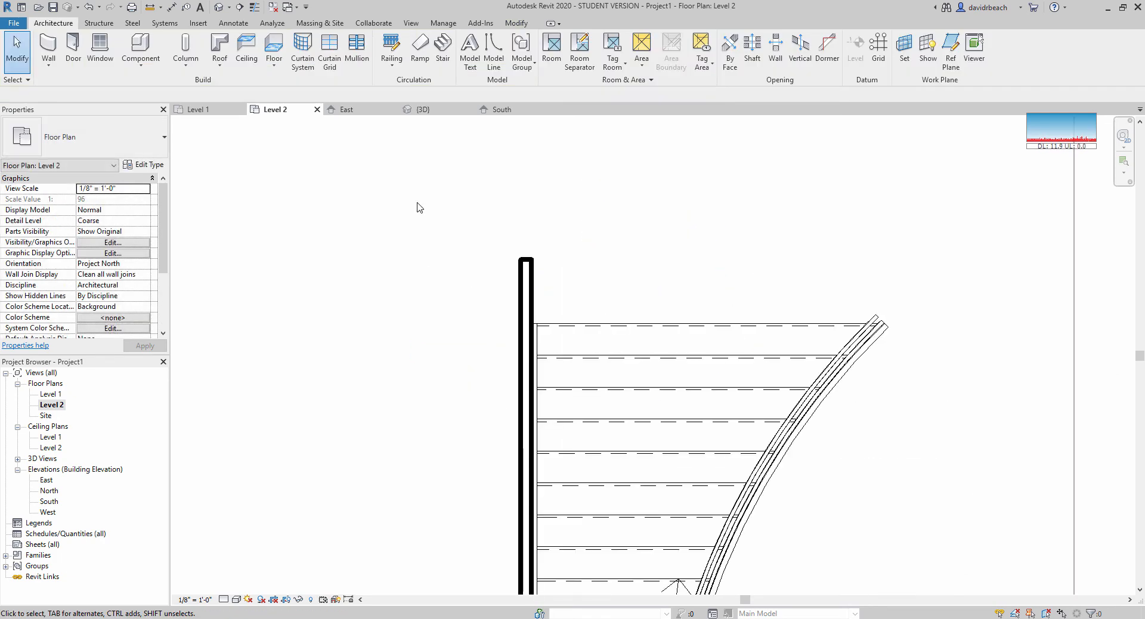
# Step: Switch to the 3D view and delete the short separate wall segment at the end of the guard wall
pyautogui.click(219, 7)
pyautogui.keyDown('shift'); pyautogui.moveTo(573, 310); pyautogui.dragTo(350, 325, button='middle'); pyautogui.keyUp('shift')
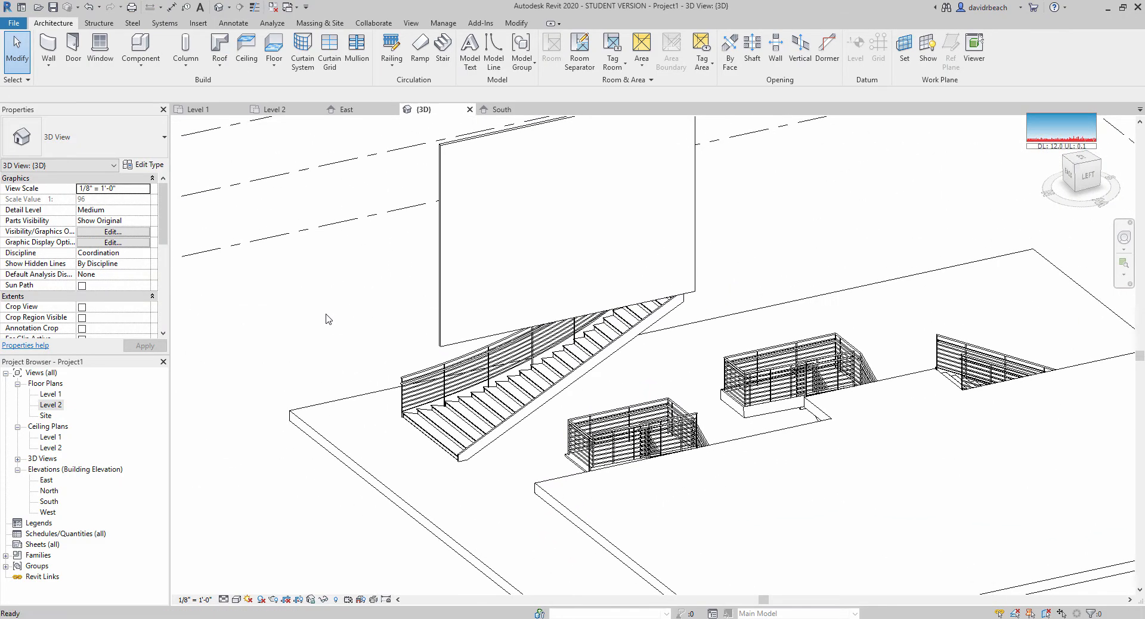
pyautogui.moveTo(513, 189); pyautogui.dragTo(499, 185, button='middle')
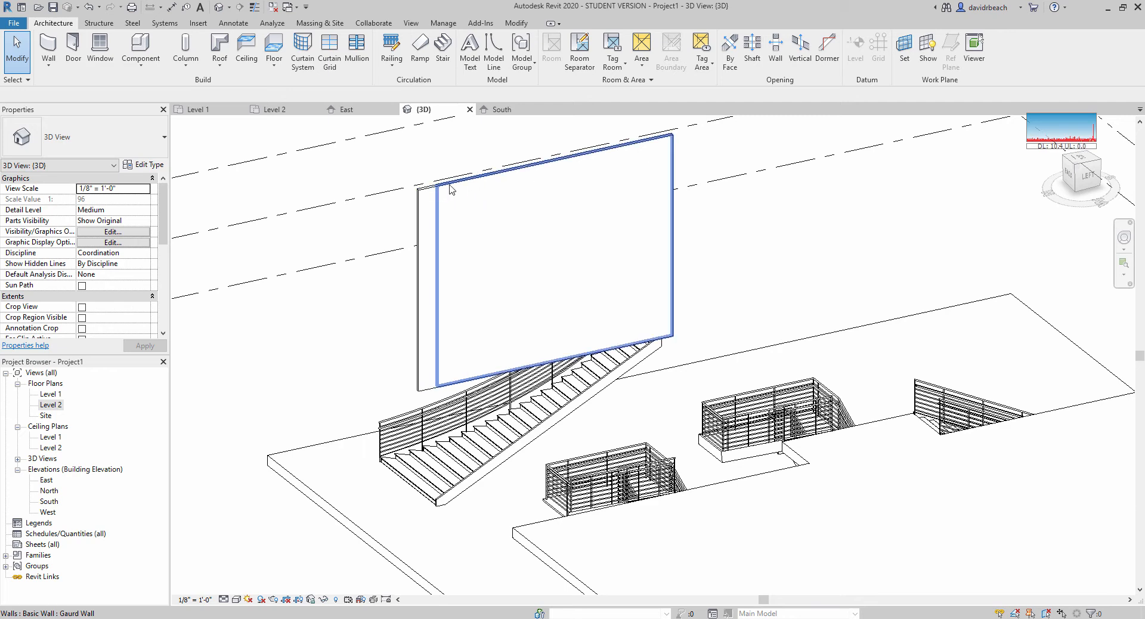
pyautogui.moveTo(450, 187); pyautogui.dragTo(448, 213, button='middle')
pyautogui.press('t')
pyautogui.press('r')
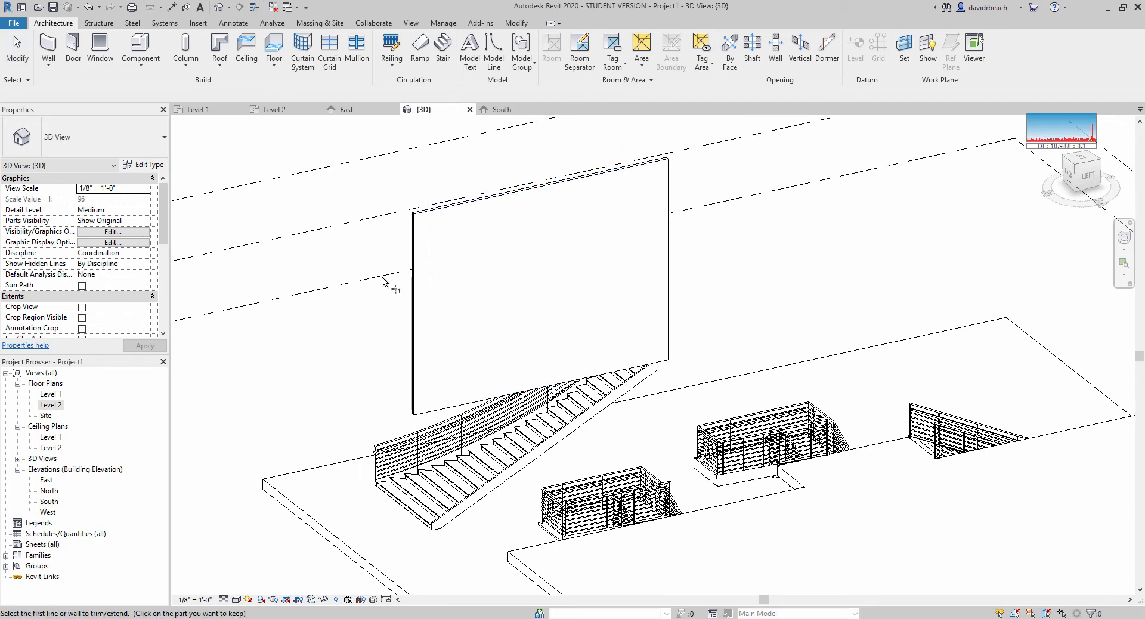
pyautogui.press('Escape')
pyautogui.click(424, 219)
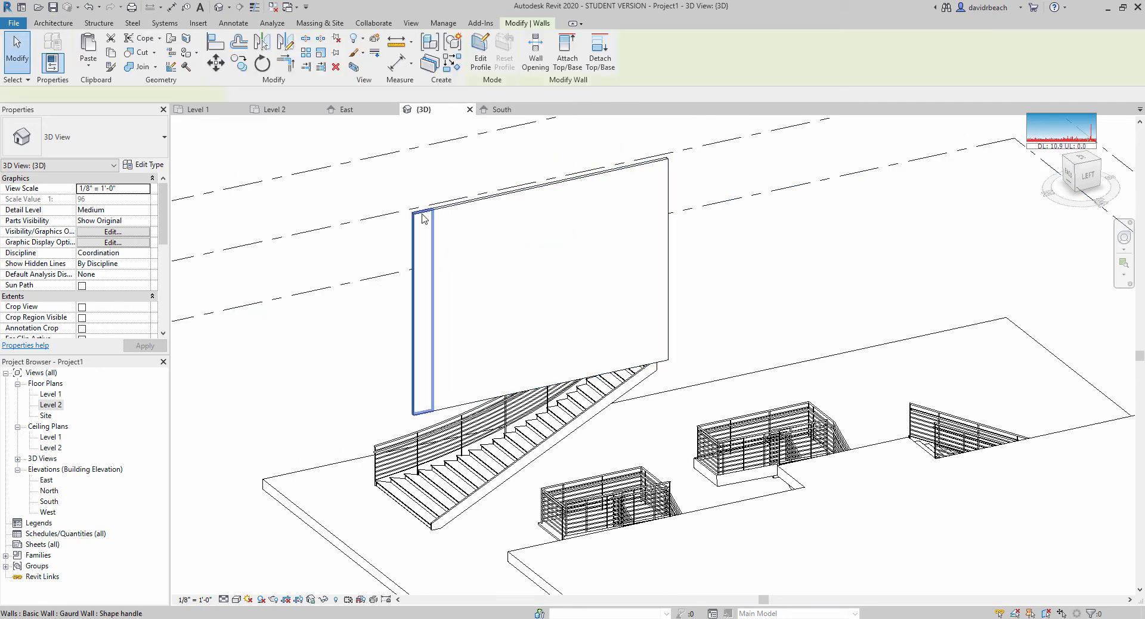
pyautogui.press('Delete')
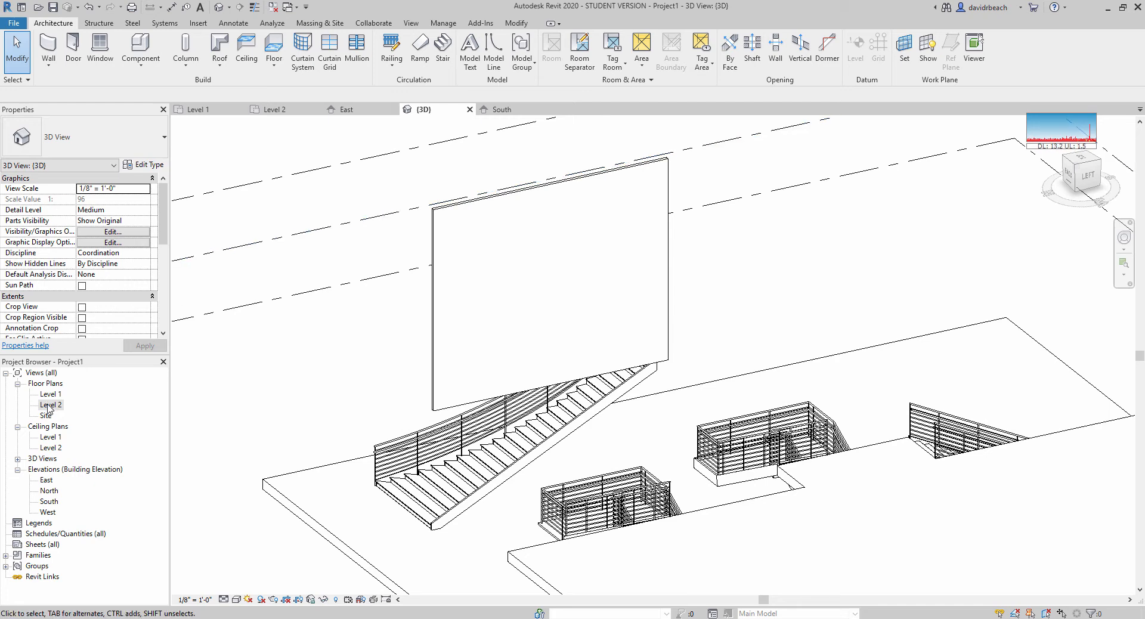
# Step: On Level 2, draw guide detail lines: about 2' up from the stair's top edge, then horizontally across the wall's line
pyautogui.doubleClick(50, 405)
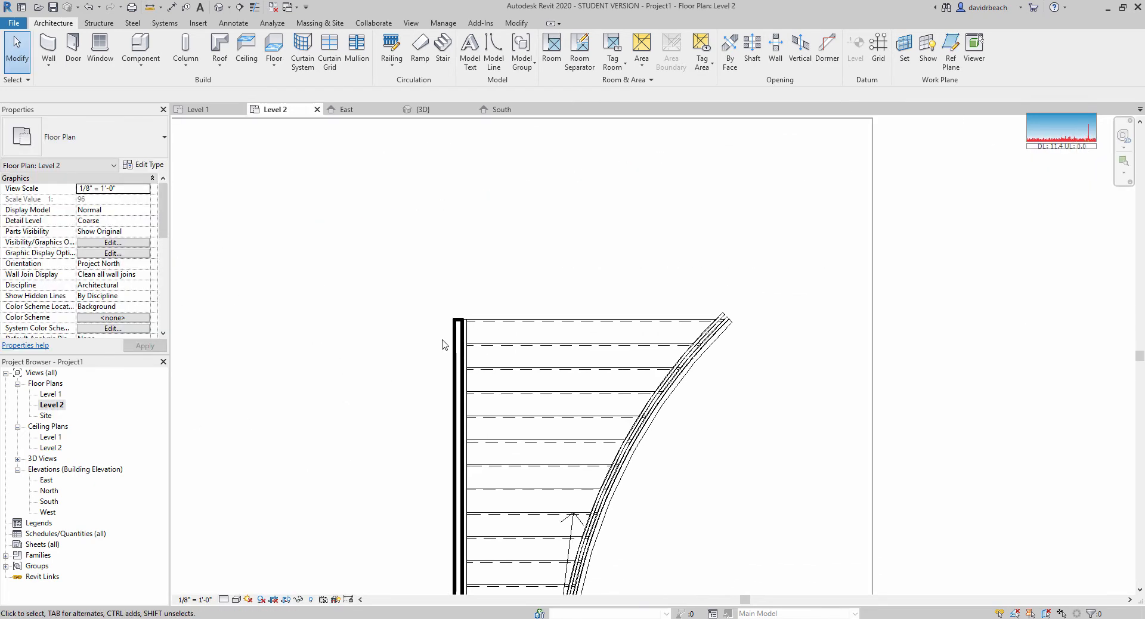
pyautogui.click(456, 345)
pyautogui.click(503, 243)
pyautogui.scroll(2, 504, 309)
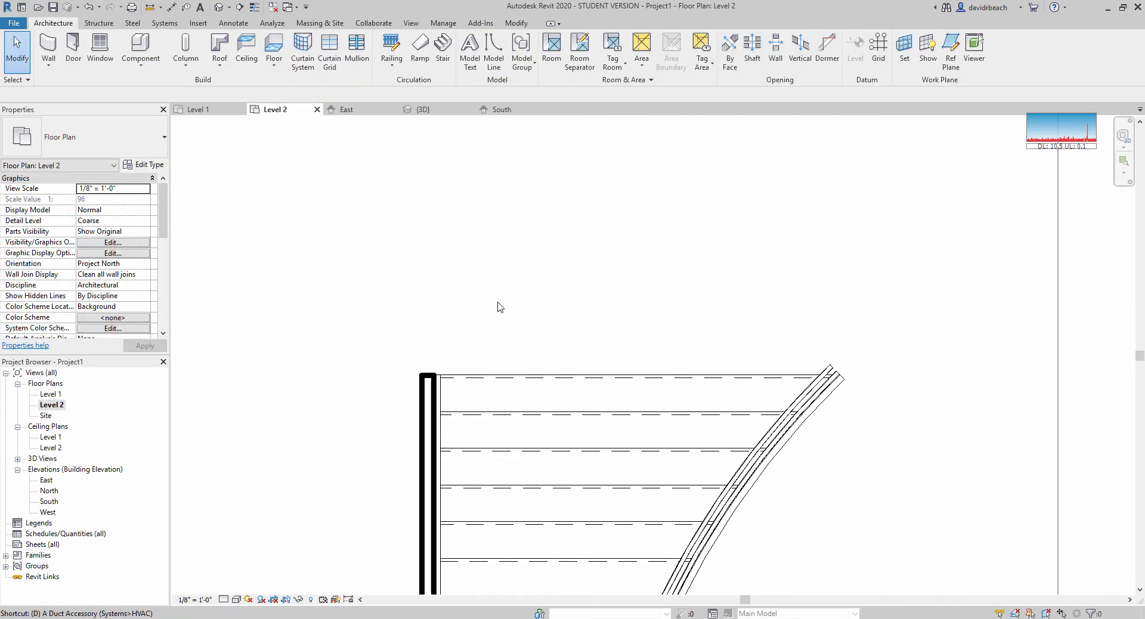
pyautogui.press('d')
pyautogui.press('l')
pyautogui.click(486, 376)
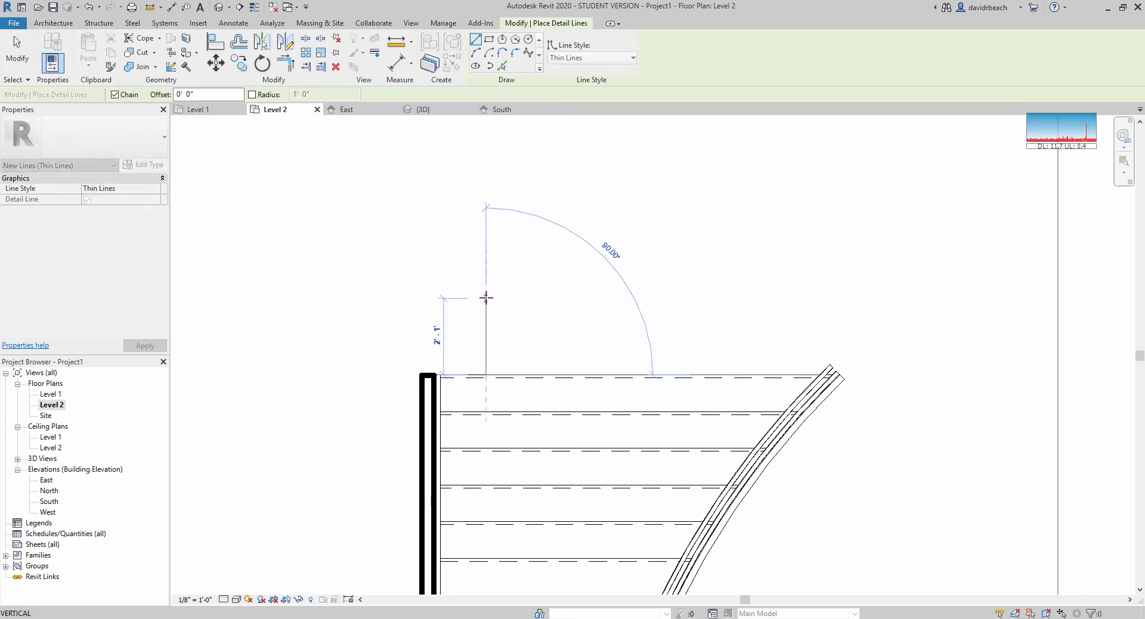
pyautogui.click(487, 301)
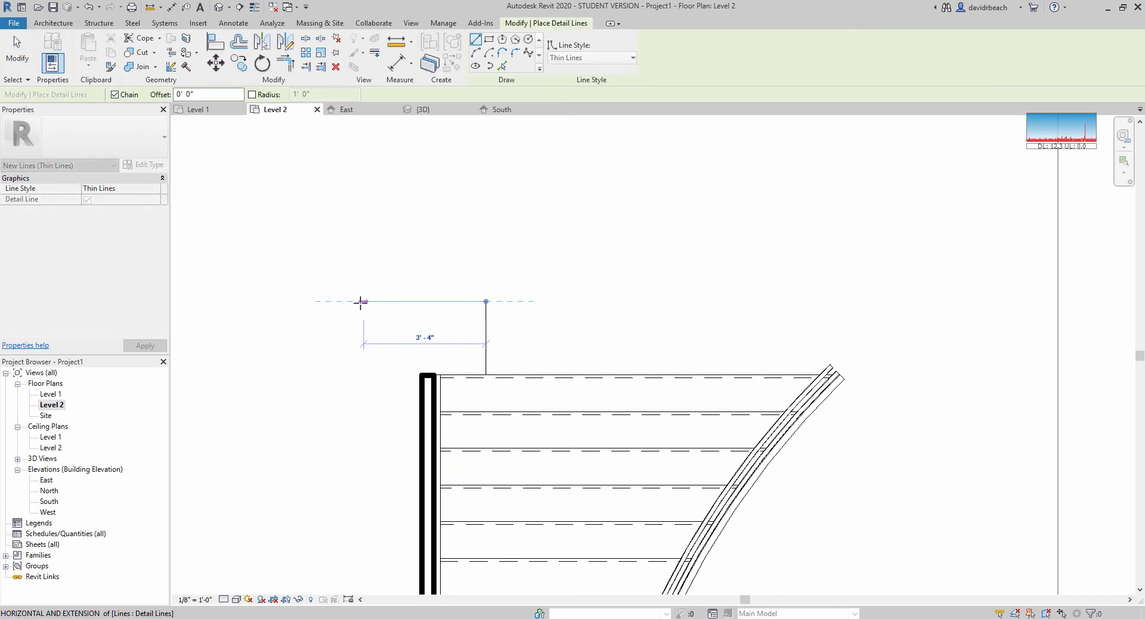
pyautogui.click(361, 301)
pyautogui.press('Escape')
pyautogui.press('Escape')
# Step: Stretch the upper end of the guard wall to the horizontal guide line, about 2' past the stair
pyautogui.click(427, 382)
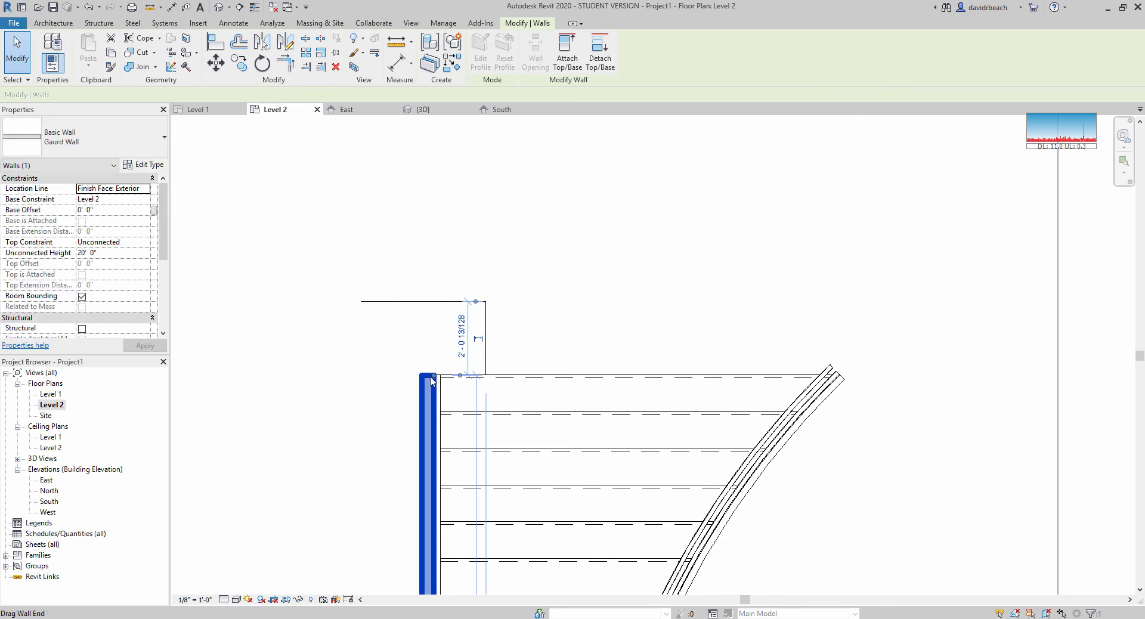
pyautogui.moveTo(431, 378); pyautogui.dragTo(435, 301)
pyautogui.click(531, 269)
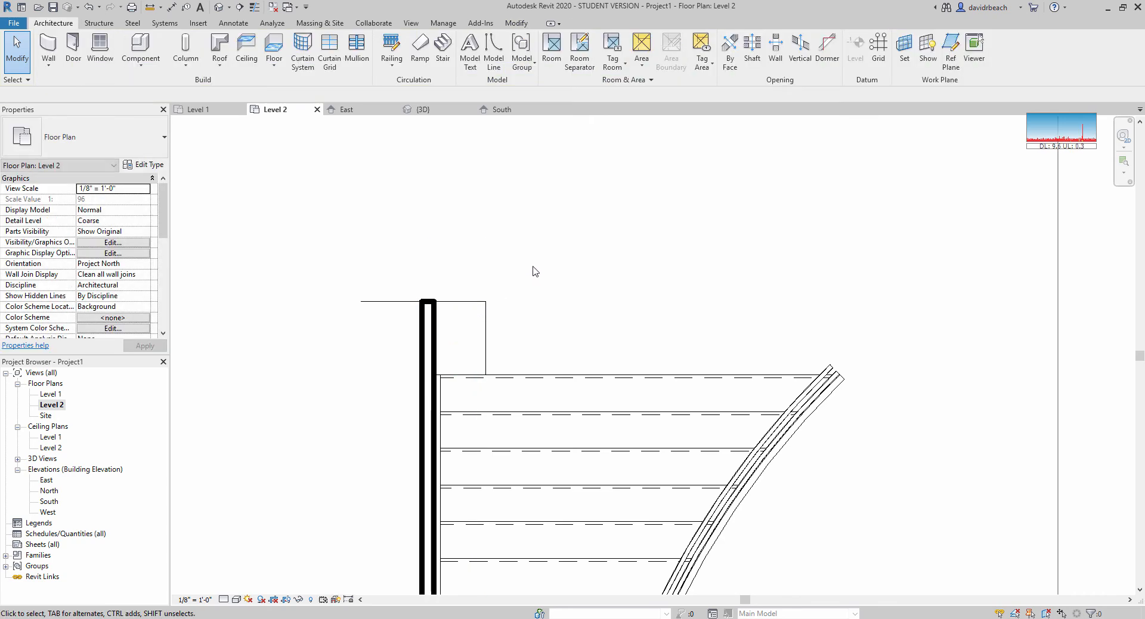
# Step: Delete the guide detail lines above the stair and bring the whole stair with its guard wall into view
pyautogui.moveTo(540, 263); pyautogui.dragTo(476, 325)
pyautogui.scroll(-2, 451, 317)
pyautogui.moveTo(445, 343); pyautogui.dragTo(440, 291, button='middle')
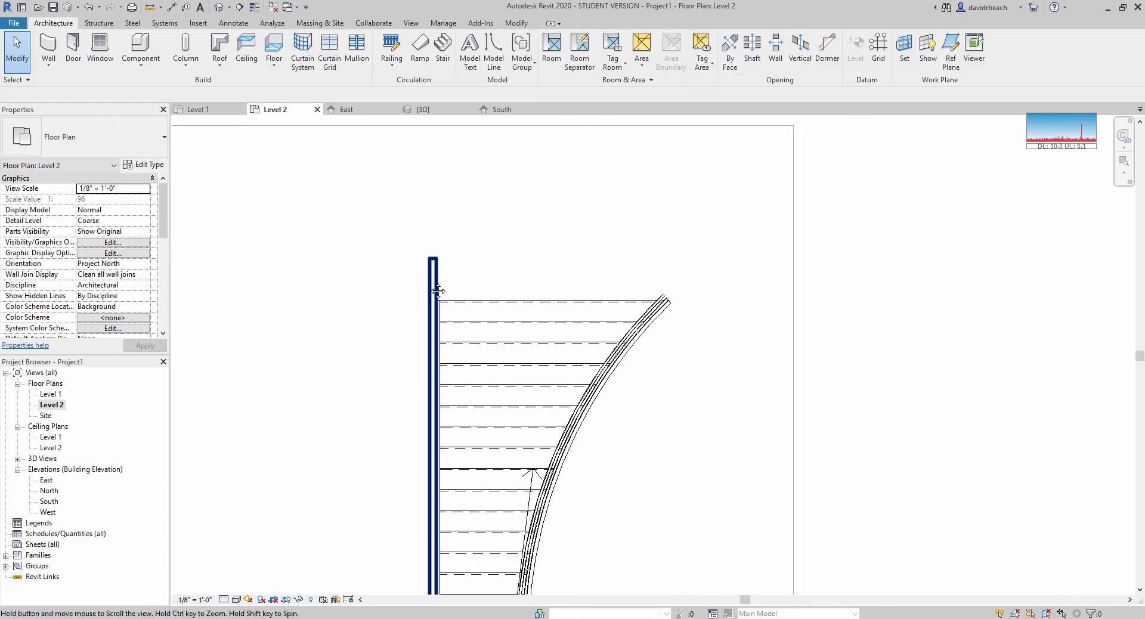
pyautogui.scroll(-2, 497, 417)
pyautogui.moveTo(497, 417); pyautogui.dragTo(482, 281, button='middle')
pyautogui.moveTo(377, 429); pyautogui.dragTo(380, 442, button='middle')
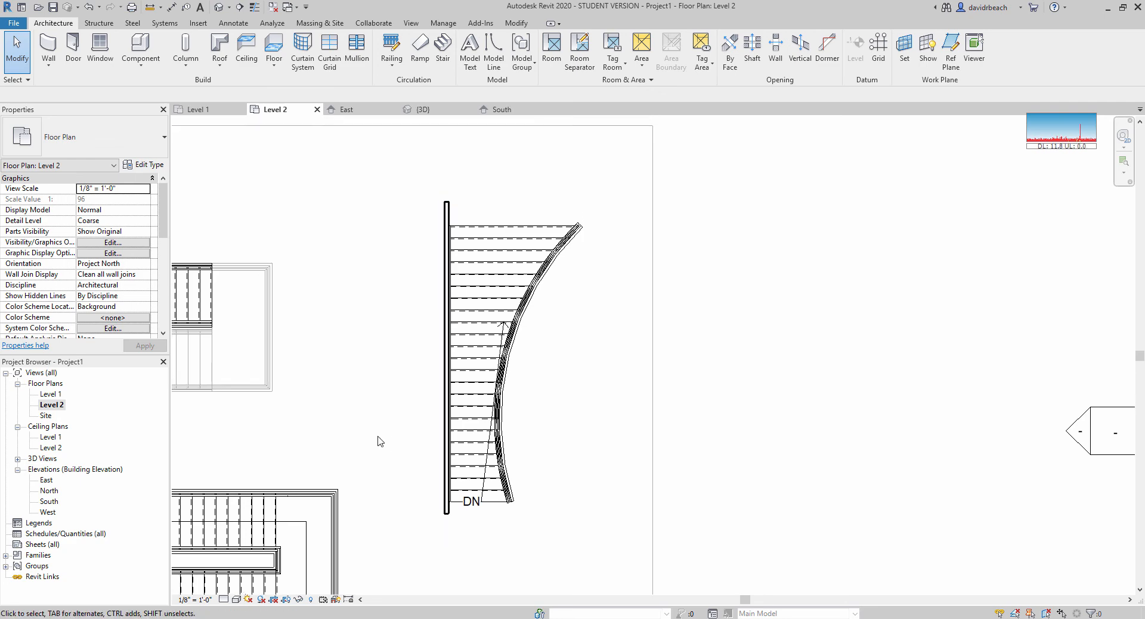
# Step: In the 3D view, open the profile of the guard wall beside the custom stair for editing
pyautogui.click(221, 12)
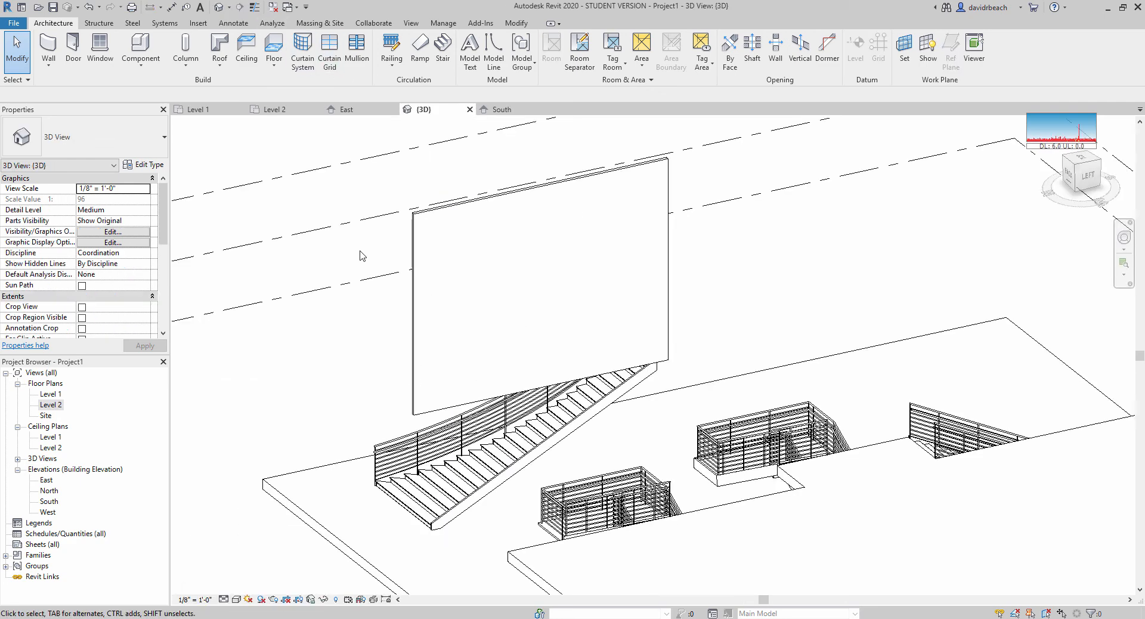
pyautogui.keyDown('shift'); pyautogui.moveTo(463, 325); pyautogui.dragTo(535, 301, button='middle'); pyautogui.keyUp('shift')
pyautogui.scroll(1, 522, 323)
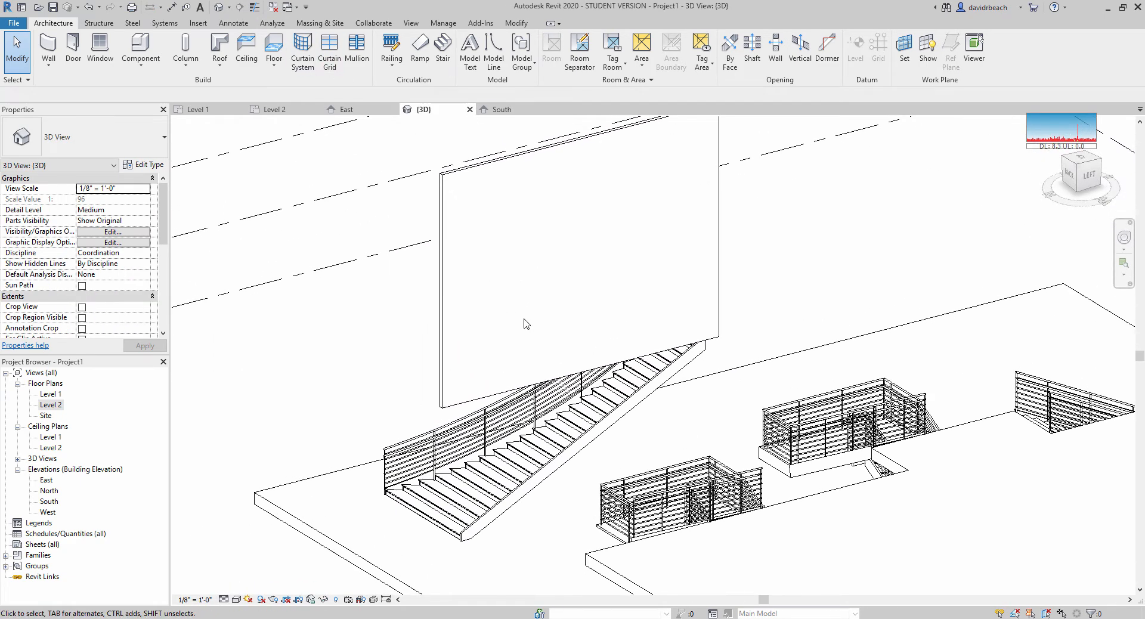
pyautogui.keyDown('shift'); pyautogui.moveTo(624, 412); pyautogui.dragTo(453, 281, button='middle'); pyautogui.keyUp('shift')
pyautogui.scroll(1, 434, 265)
pyautogui.click(433, 265)
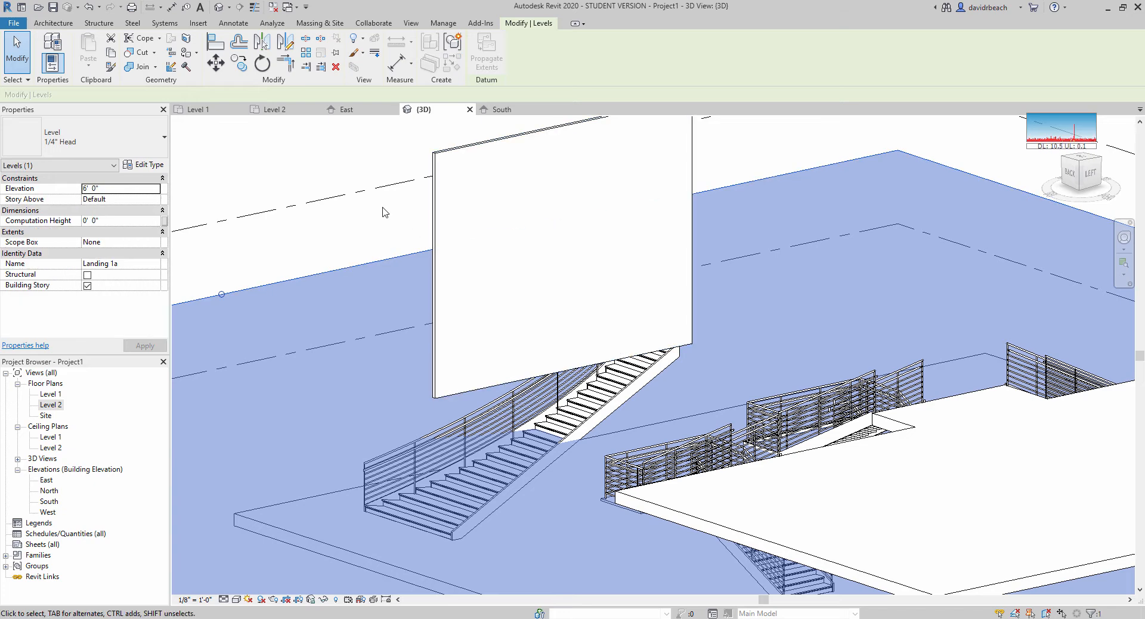
pyautogui.press('Escape')
pyautogui.click(484, 221)
pyautogui.moveTo(484, 221); pyautogui.dragTo(433, 246, button='middle')
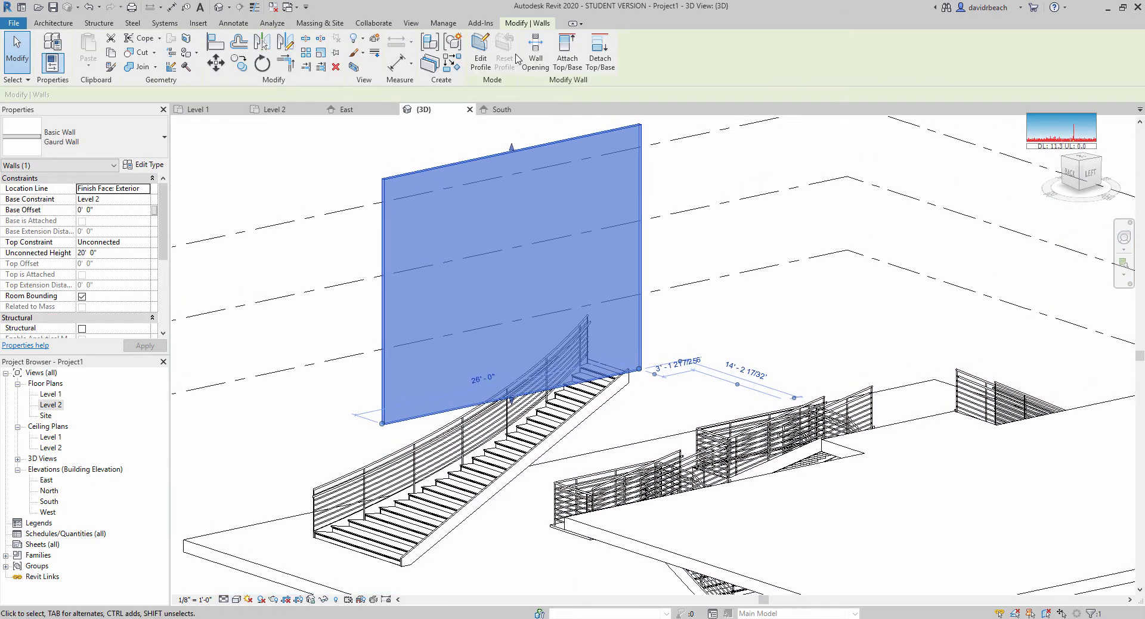
pyautogui.click(479, 53)
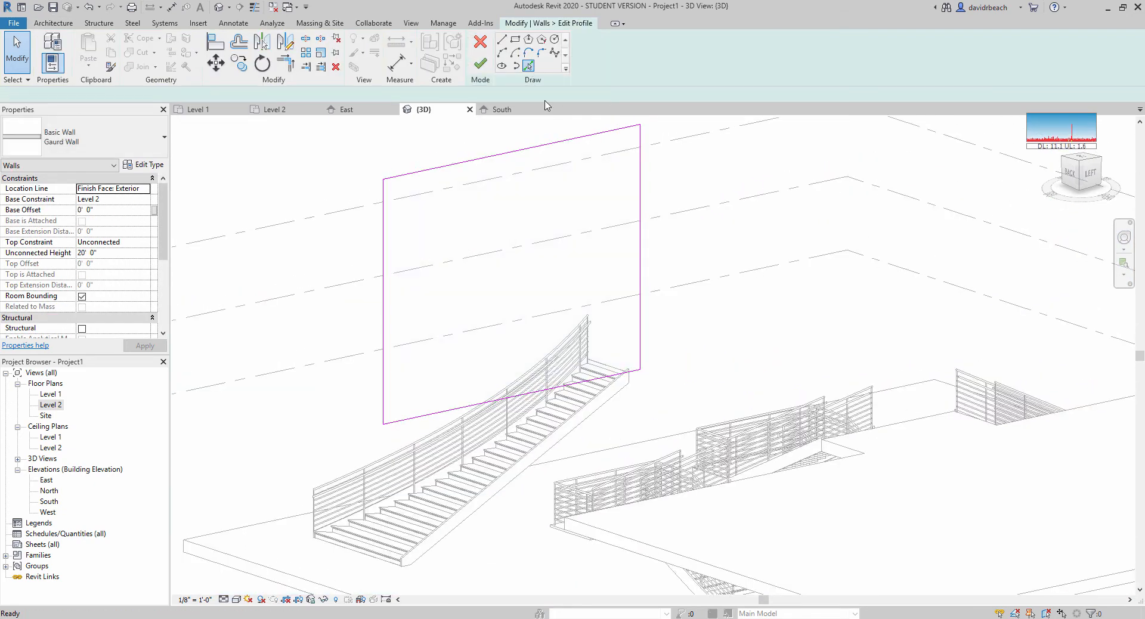
# Step: Add profile lines from the stair's lower sloped edge and from the Level 1 floor edge at its foot
pyautogui.click(479, 511)
pyautogui.moveTo(471, 558); pyautogui.dragTo(504, 480, button='middle')
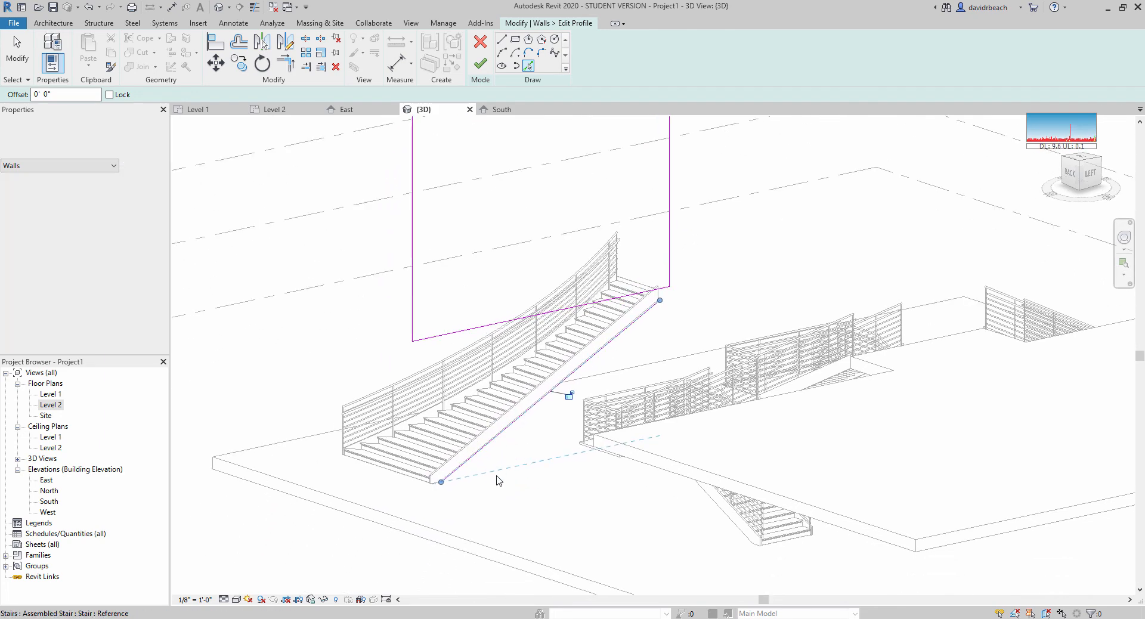
pyautogui.click(356, 506)
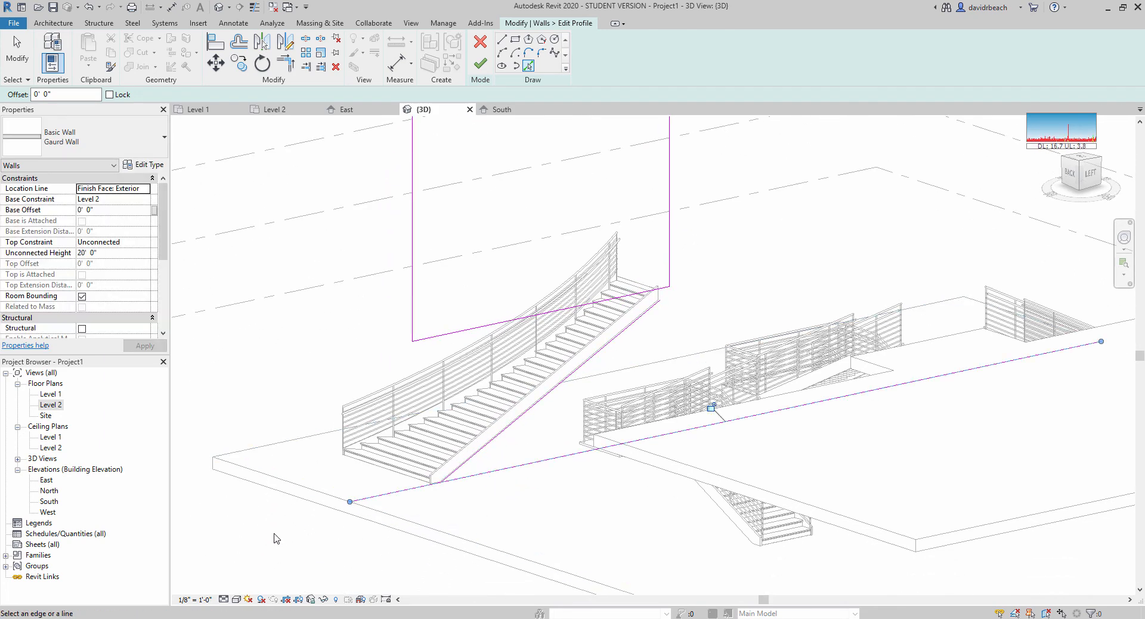
pyautogui.press('Escape')
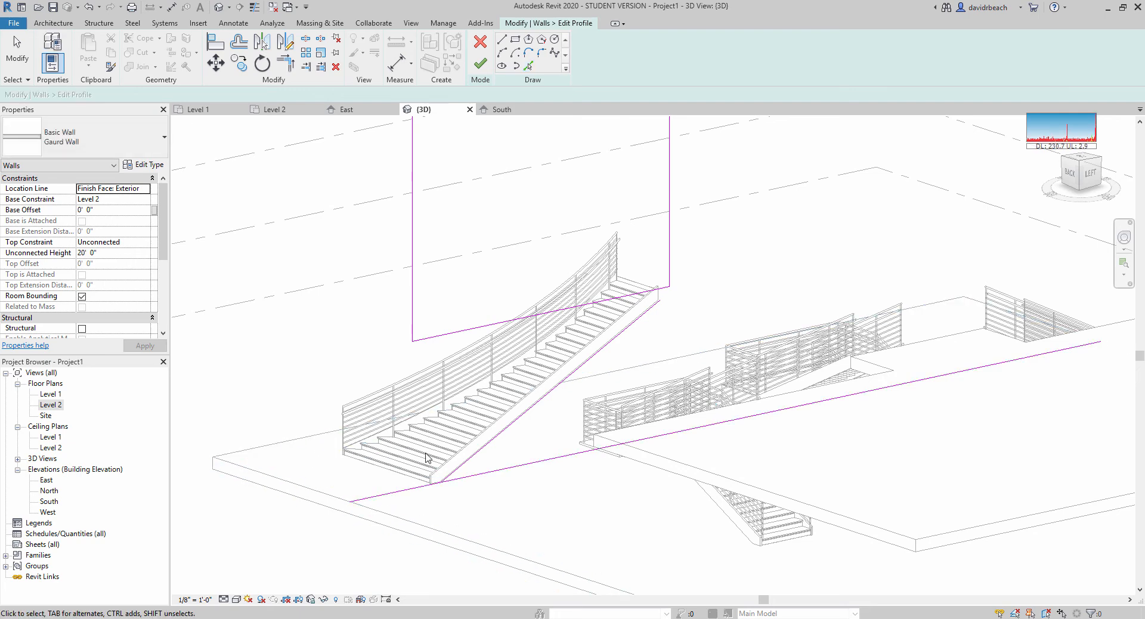
# Step: Trim the profile's vertical line at the stair foot and the floor-level line to a corner
pyautogui.scroll(2, 428, 457)
pyautogui.scroll(-1, 429, 456)
pyautogui.moveTo(430, 464); pyautogui.dragTo(399, 514, button='middle')
pyautogui.press('t')
pyautogui.press('r')
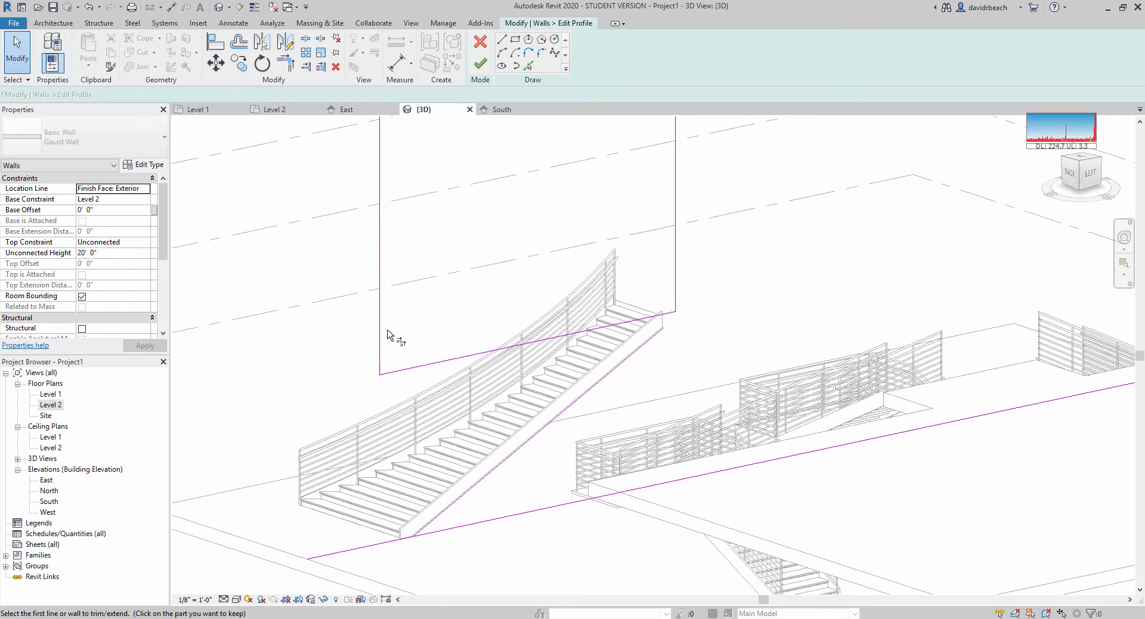
pyautogui.click(380, 341)
pyautogui.scroll(3, 401, 543)
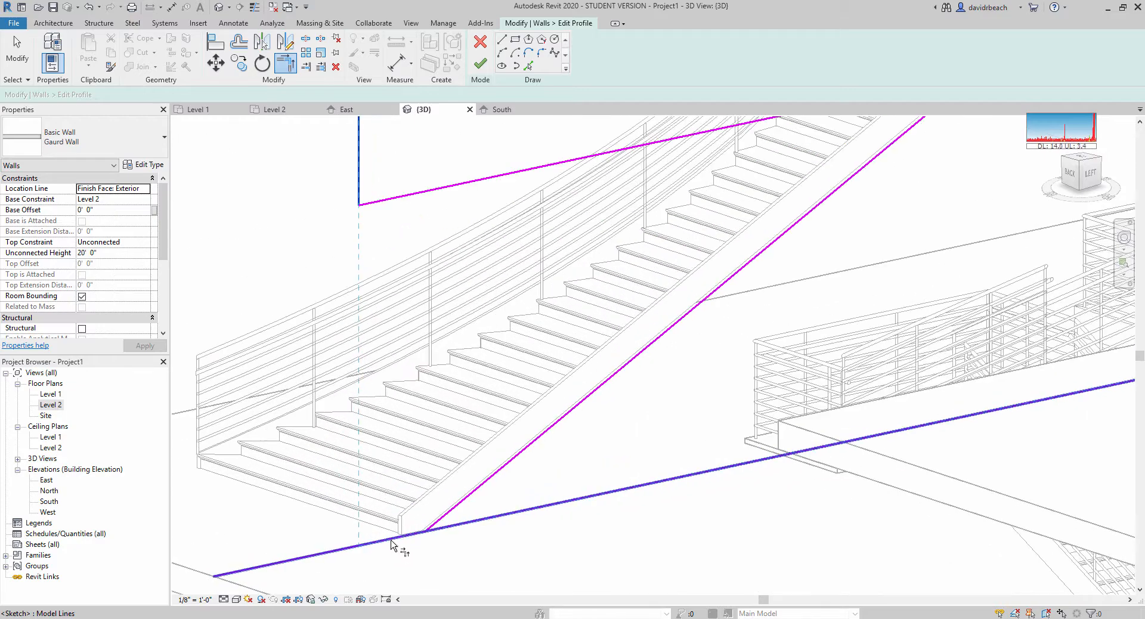
pyautogui.click(391, 540)
pyautogui.scroll(-3, 397, 487)
pyautogui.moveTo(397, 487); pyautogui.dragTo(342, 537, button='middle')
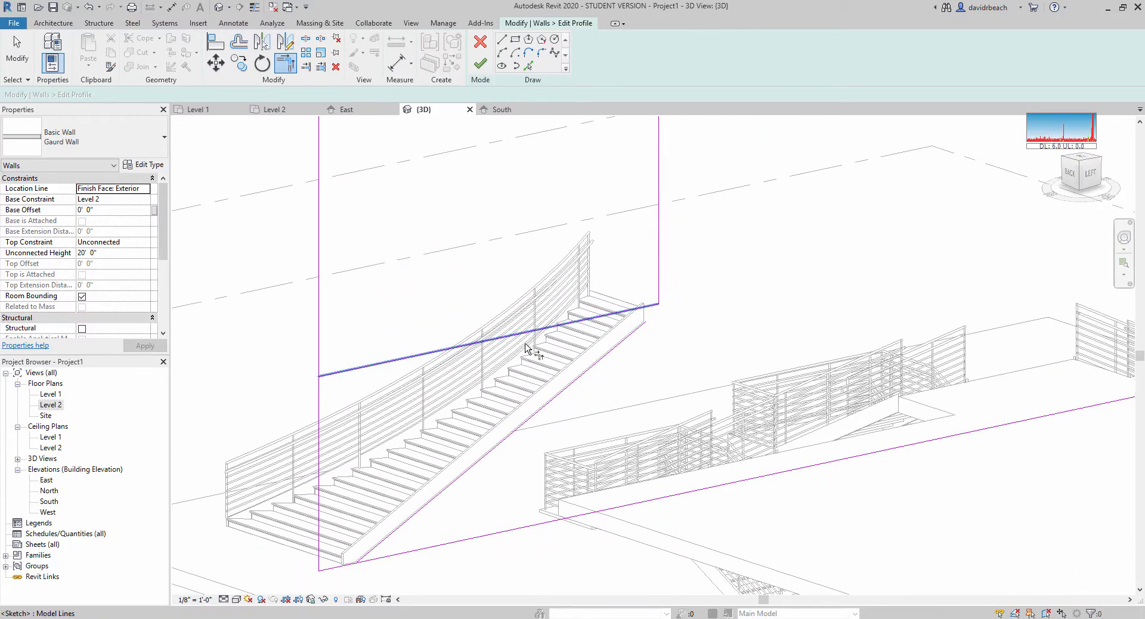
# Step: Draw a vertical guide line 42" up from the stair side's top corner at the bottom step
pyautogui.moveTo(527, 331); pyautogui.dragTo(542, 339, button='middle')
pyautogui.scroll(5, 507, 470)
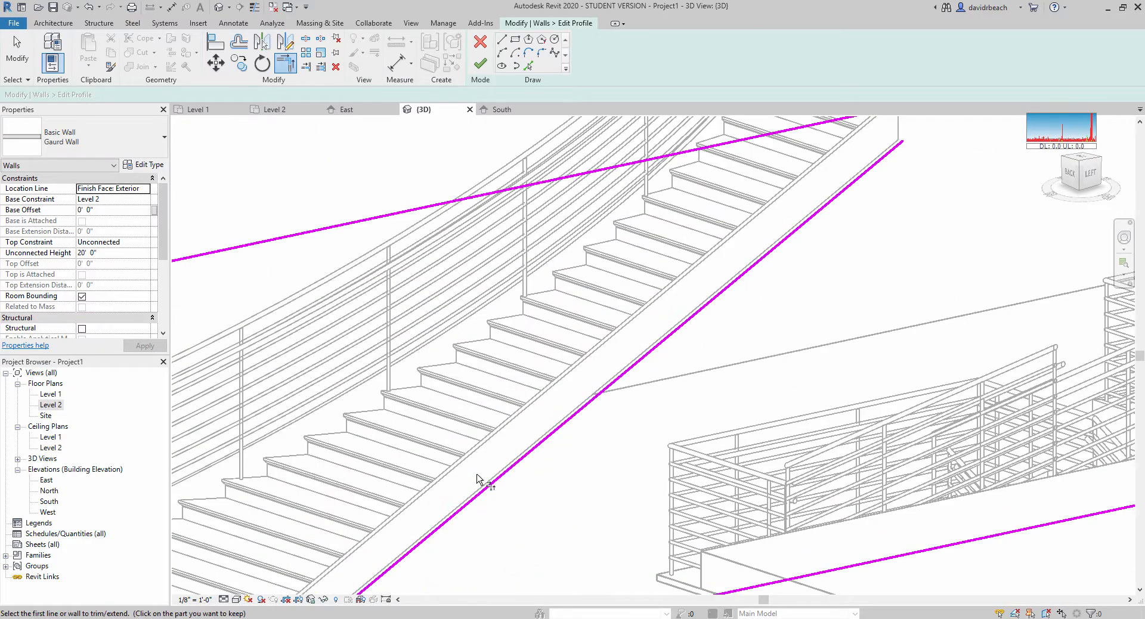
pyautogui.moveTo(504, 460)
pyautogui.keyDown('shift'); pyautogui.mouseDown(button='middle')
pyautogui.moveTo(518, 416)
pyautogui.moveTo(514, 370)
pyautogui.moveTo(417, 480)
pyautogui.moveTo(453, 465)
pyautogui.moveTo(555, 482)
pyautogui.mouseUp(button='middle'); pyautogui.keyUp('shift')
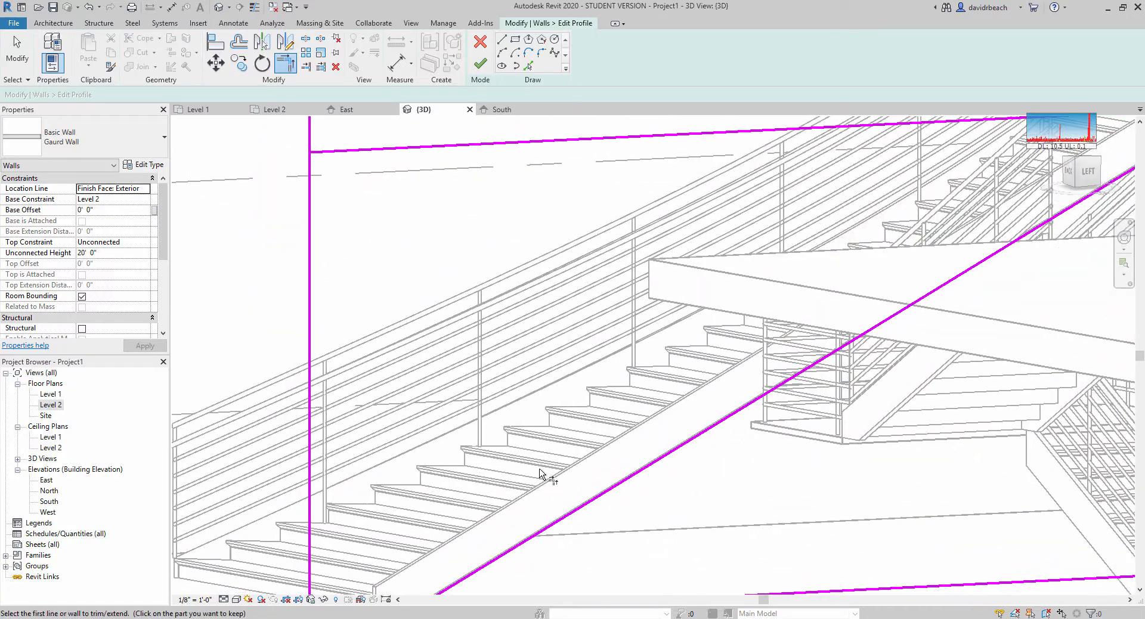
pyautogui.scroll(-3, 540, 473)
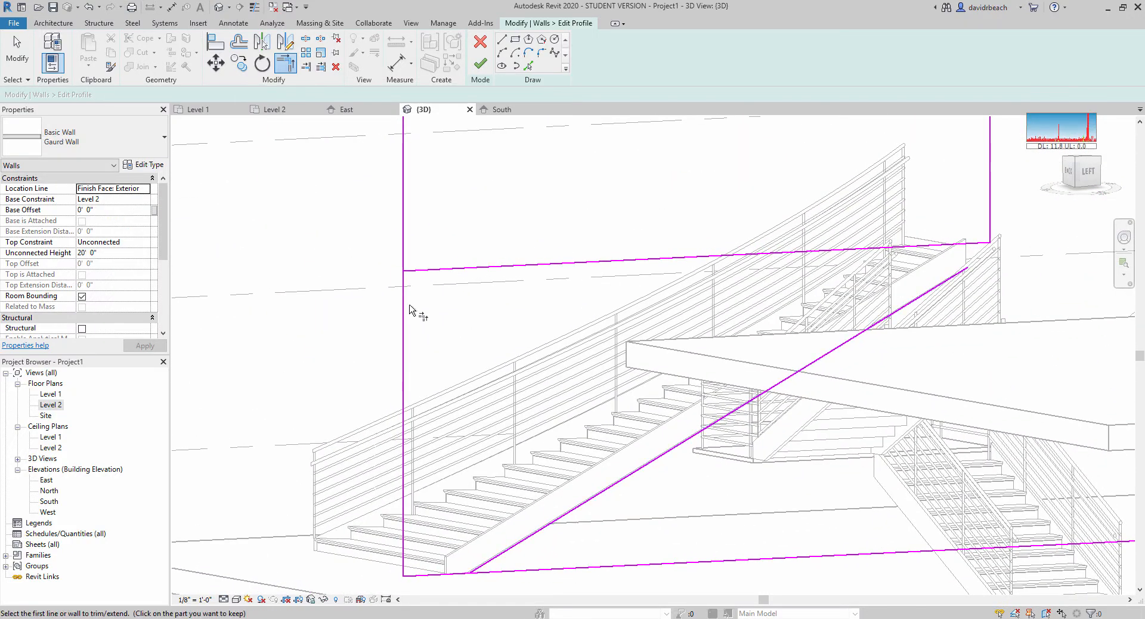
pyautogui.click(502, 38)
pyautogui.scroll(2, 450, 548)
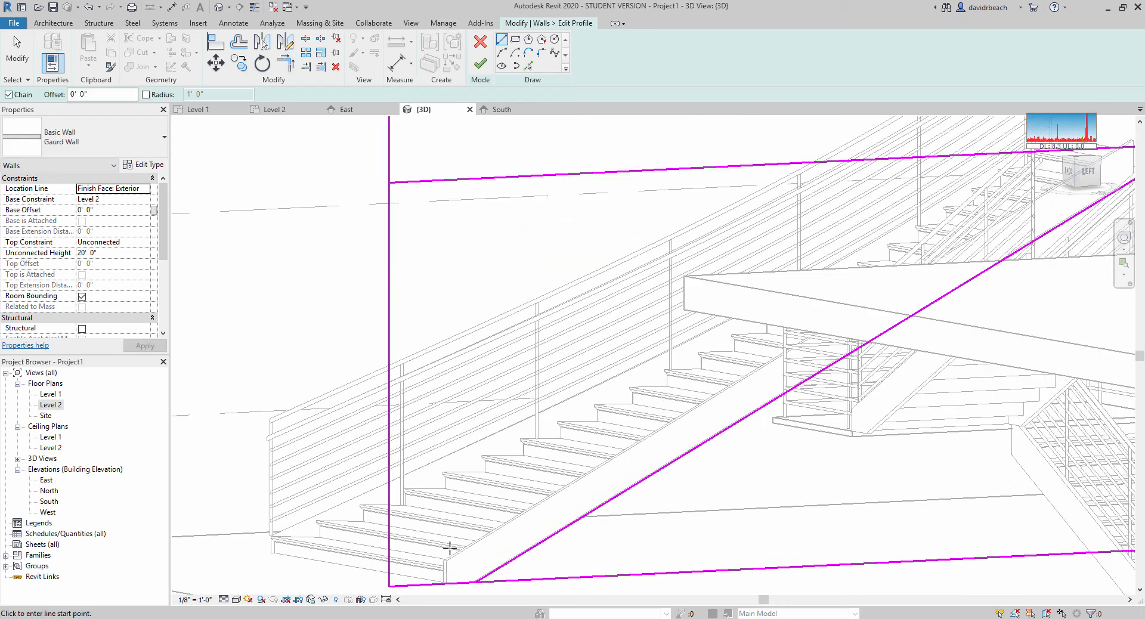
pyautogui.click(448, 559)
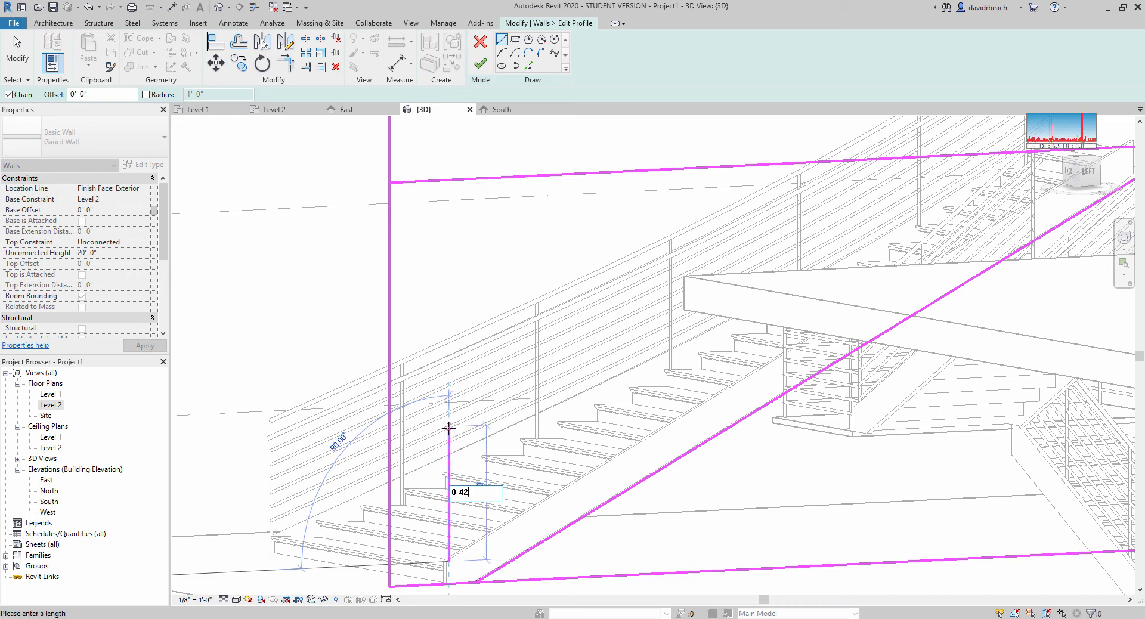
pyautogui.write('0 42')
pyautogui.press('Return')
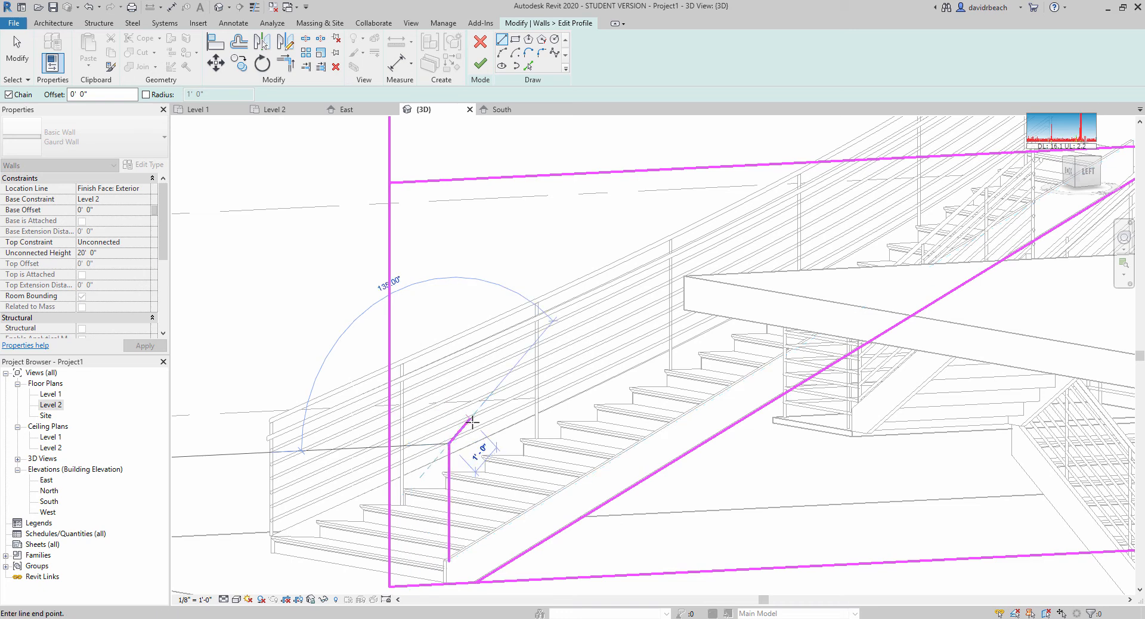
pyautogui.press('Escape')
pyautogui.press('Escape')
# Step: Copy the lower sloped profile line from its bottom end to the top of the 42" guide line
pyautogui.click(549, 534)
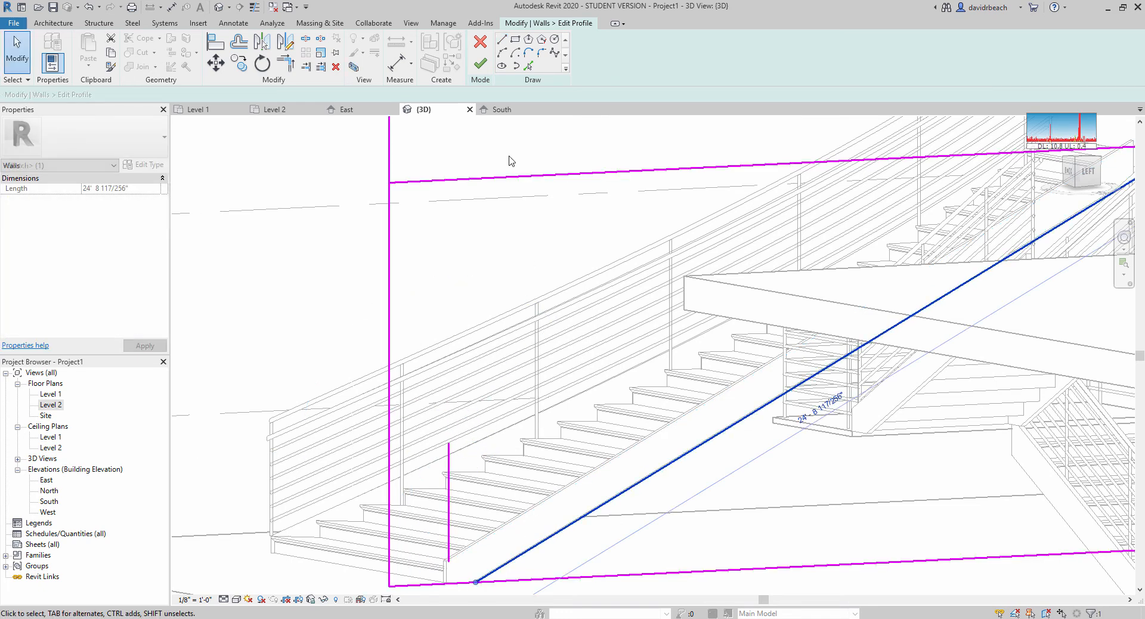
pyautogui.click(241, 64)
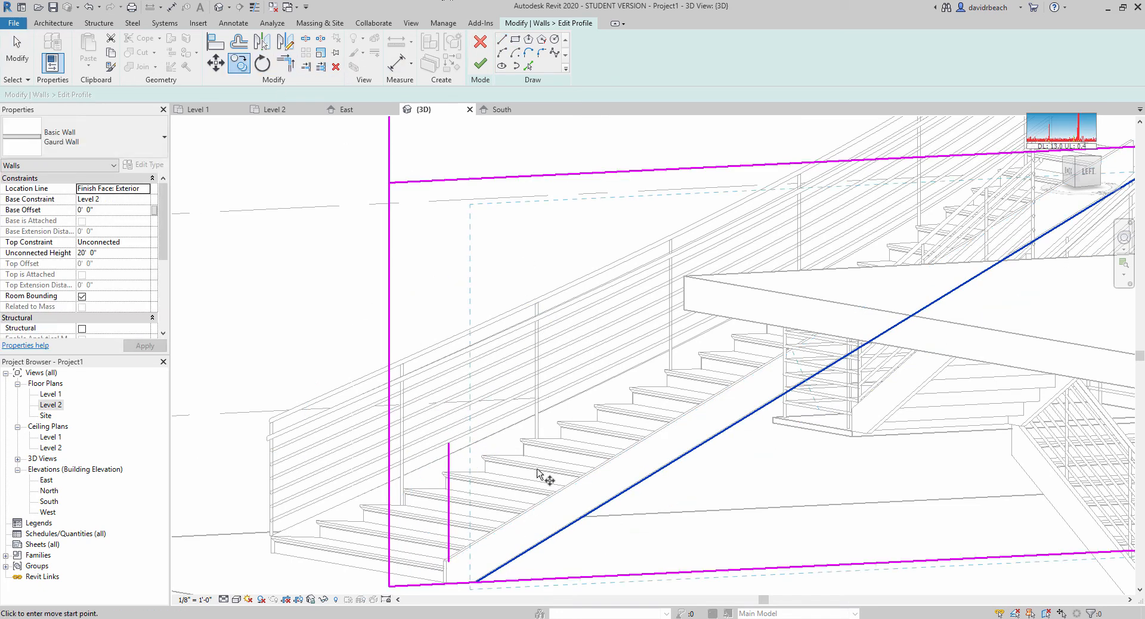
pyautogui.click(480, 585)
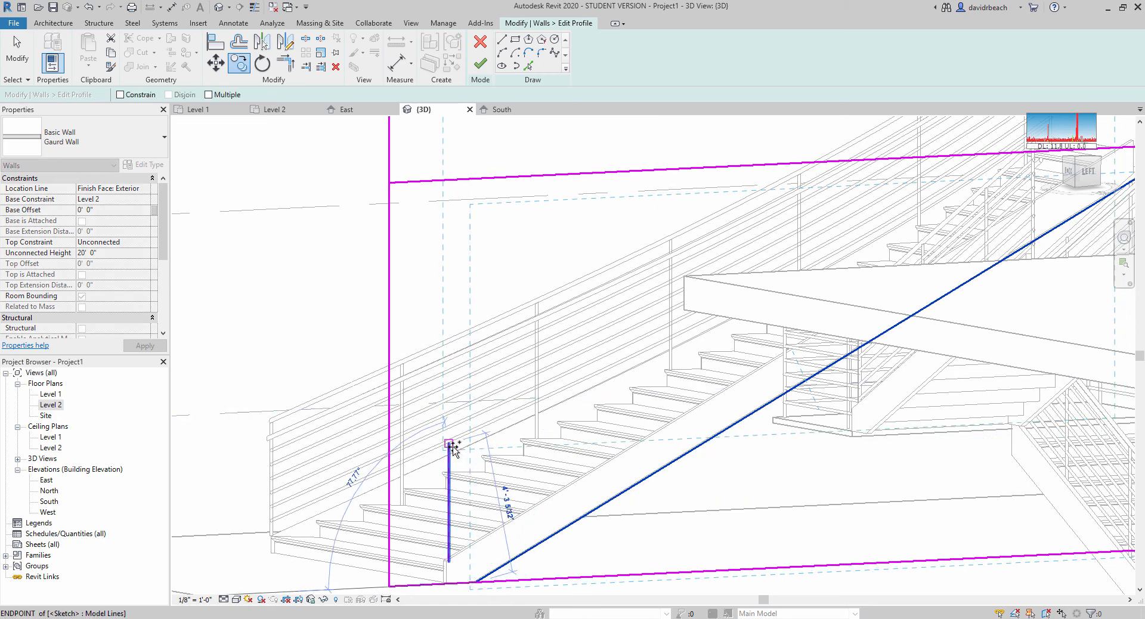
pyautogui.click(449, 443)
pyautogui.click(258, 325)
pyautogui.moveTo(273, 324); pyautogui.dragTo(330, 309, button='middle')
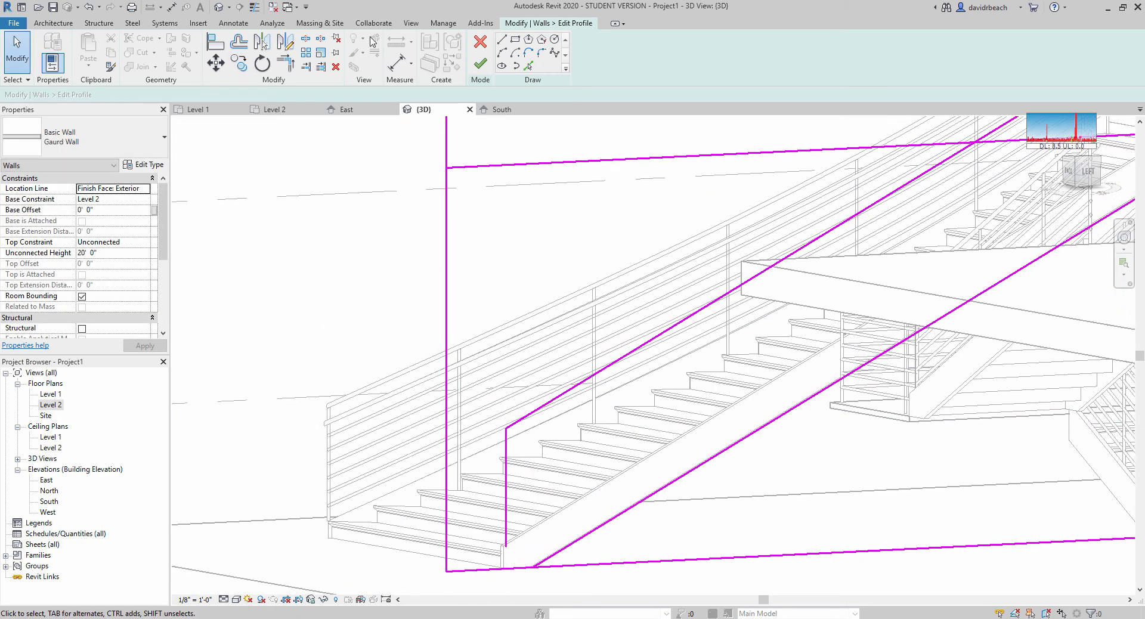
# Step: Offset a copy of the floor-level profile line upward by 3' 6"
pyautogui.click(239, 45)
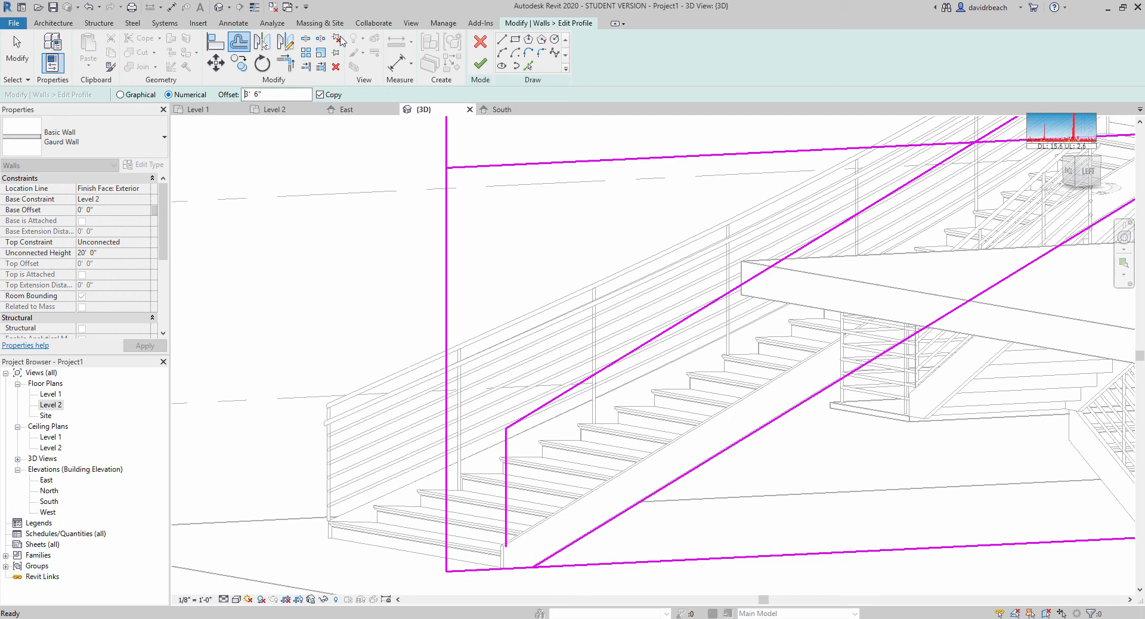
pyautogui.click(478, 568)
pyautogui.scroll(1, 488, 474)
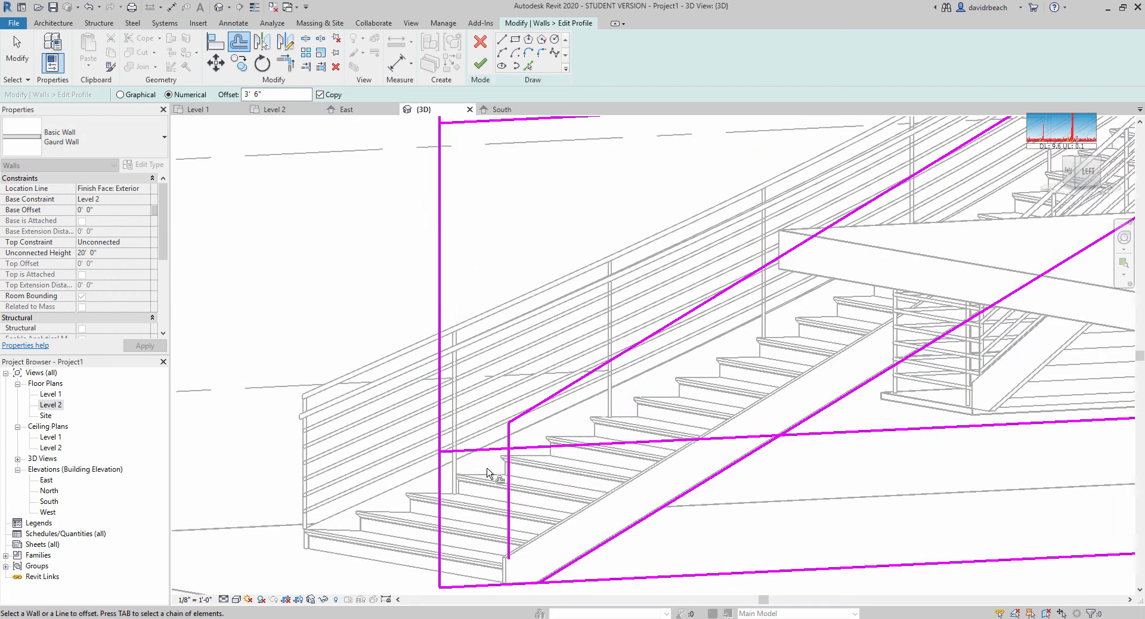
# Step: Trim the offset line to the upper sloped line and to the vertical line at the stair foot, unjoining the conflicting elements
pyautogui.scroll(2, 487, 473)
pyautogui.press('t')
pyautogui.press('r')
pyautogui.click(436, 442)
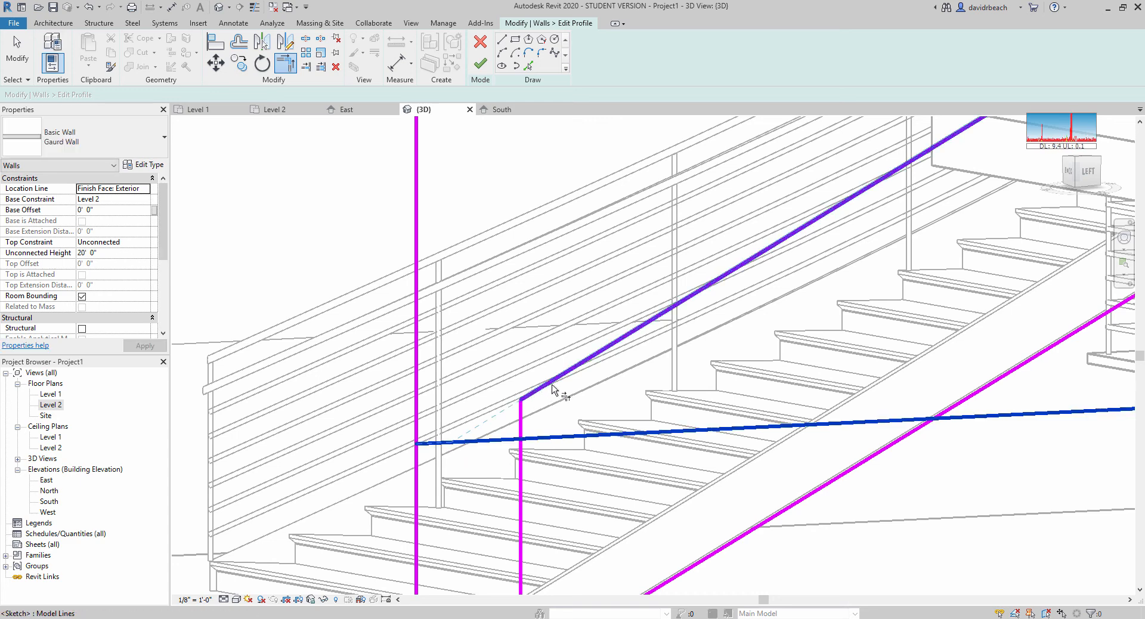
pyautogui.click(558, 381)
pyautogui.scroll(-2, 558, 385)
pyautogui.click(478, 399)
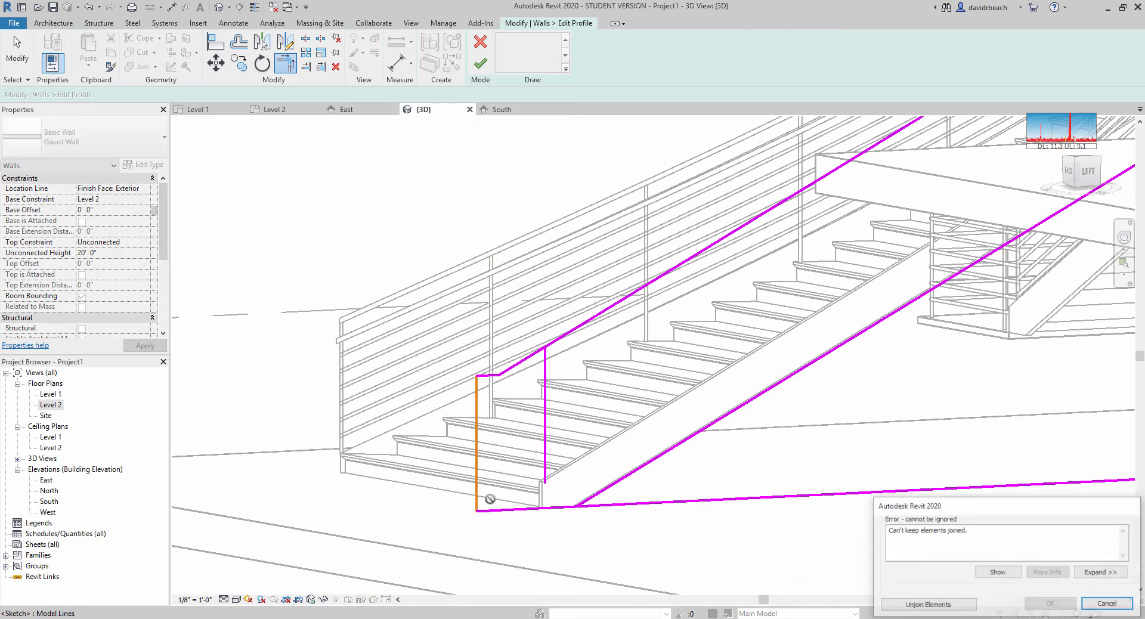
pyautogui.click(909, 606)
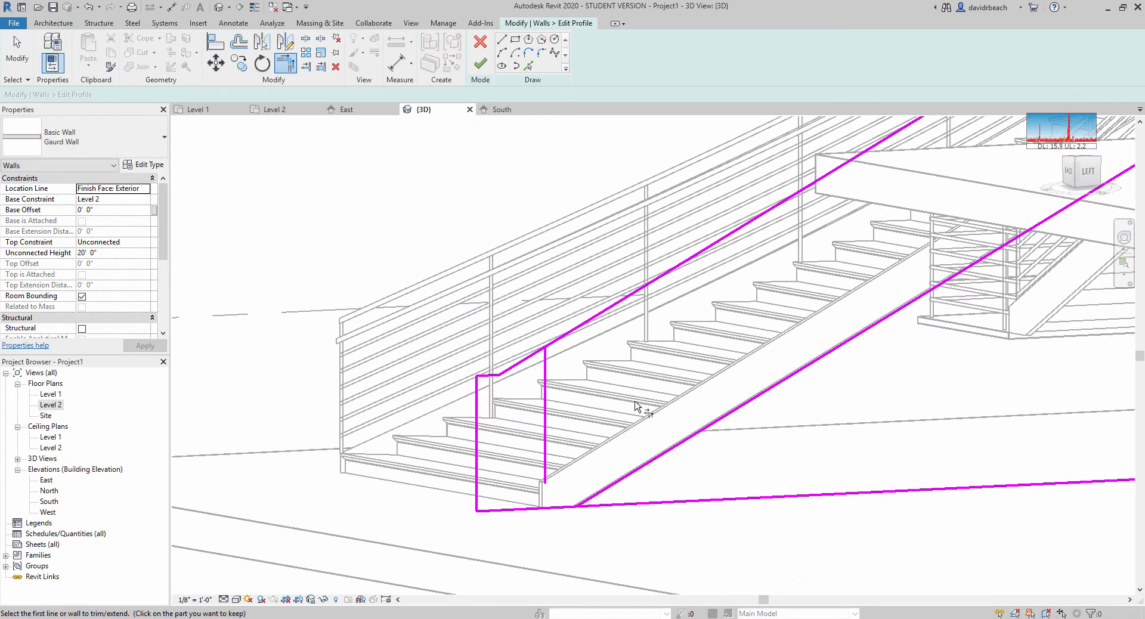
# Step: Delete the 42" vertical guide line and trim the floor-level line to the lower sloped line
pyautogui.press('Escape')
pyautogui.click(545, 397)
pyautogui.press('Delete')
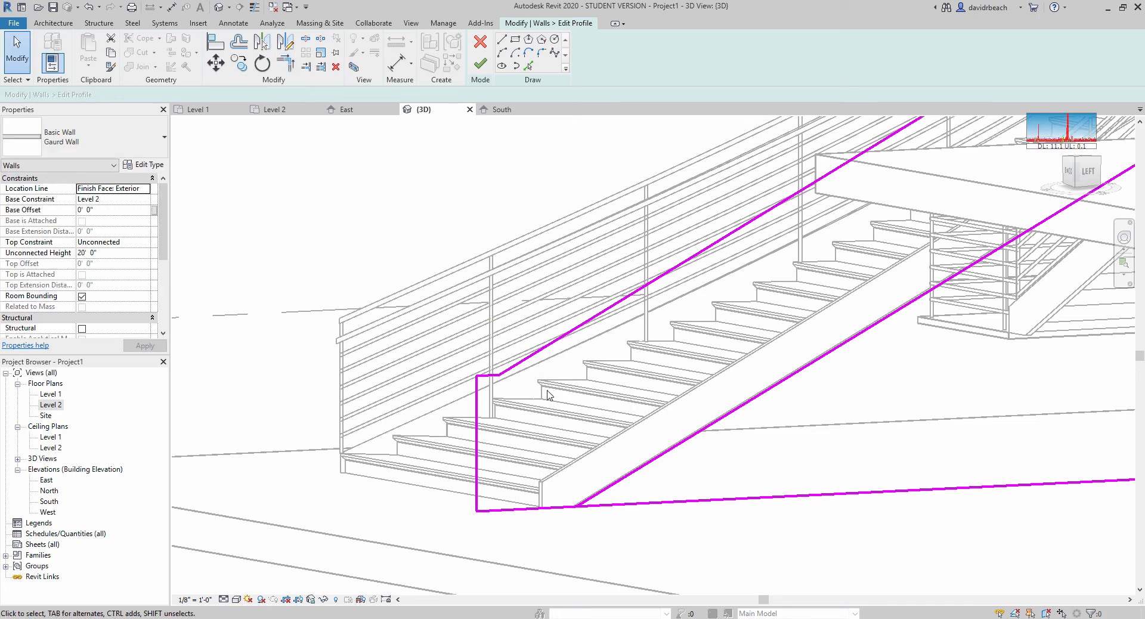
pyautogui.click(526, 508)
pyautogui.click(614, 484)
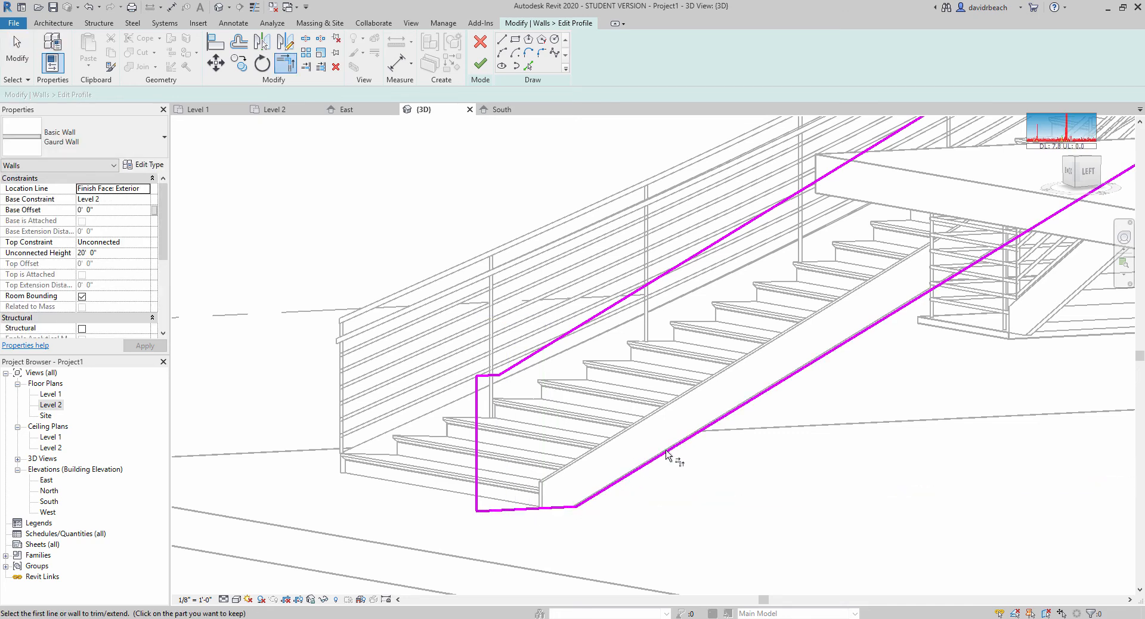
# Step: Extend the lower sloped line to a corner with the profile's vertical line at the top of the stair
pyautogui.keyDown('shift'); pyautogui.moveTo(670, 462); pyautogui.dragTo(671, 409, button='middle'); pyautogui.keyUp('shift')
pyautogui.scroll(5, 775, 343)
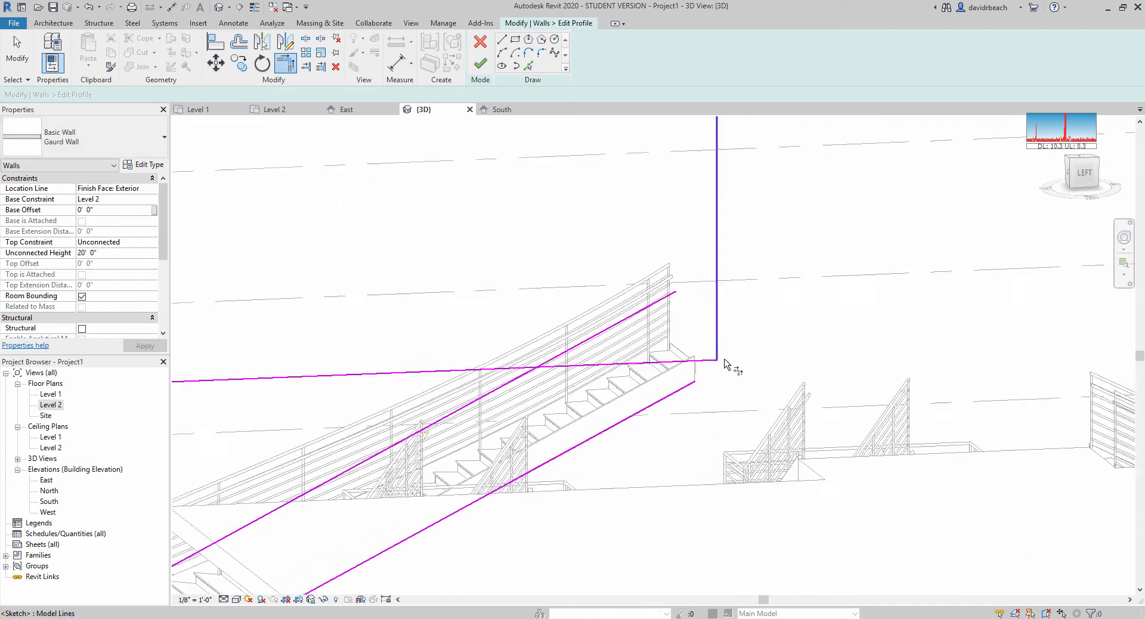
pyautogui.click(657, 415)
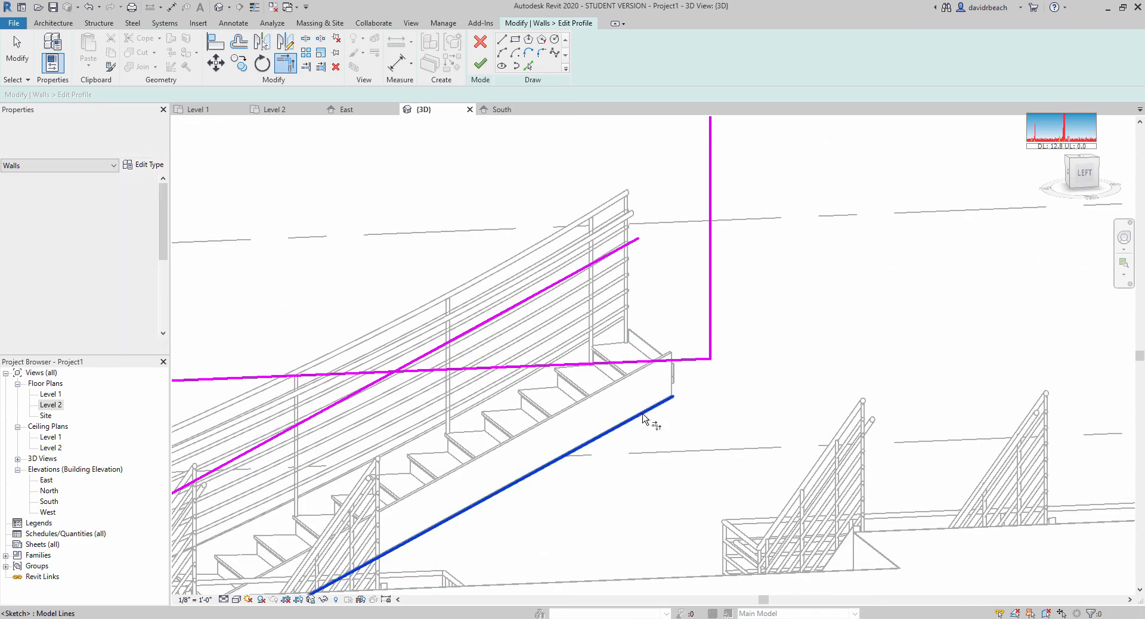
pyautogui.click(710, 335)
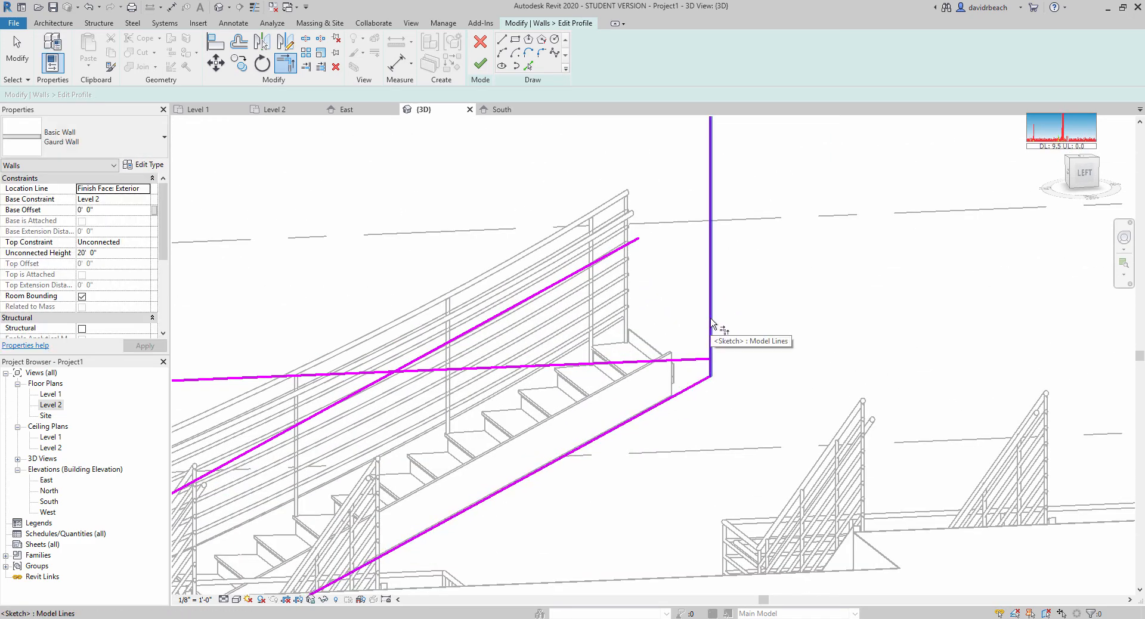
# Step: Offset a copy of the profile's horizontal Level 2 line upward by 3' 6"
pyautogui.moveTo(689, 298); pyautogui.dragTo(633, 330, button='middle')
pyautogui.scroll(1, 633, 330)
pyautogui.scroll(1, 636, 352)
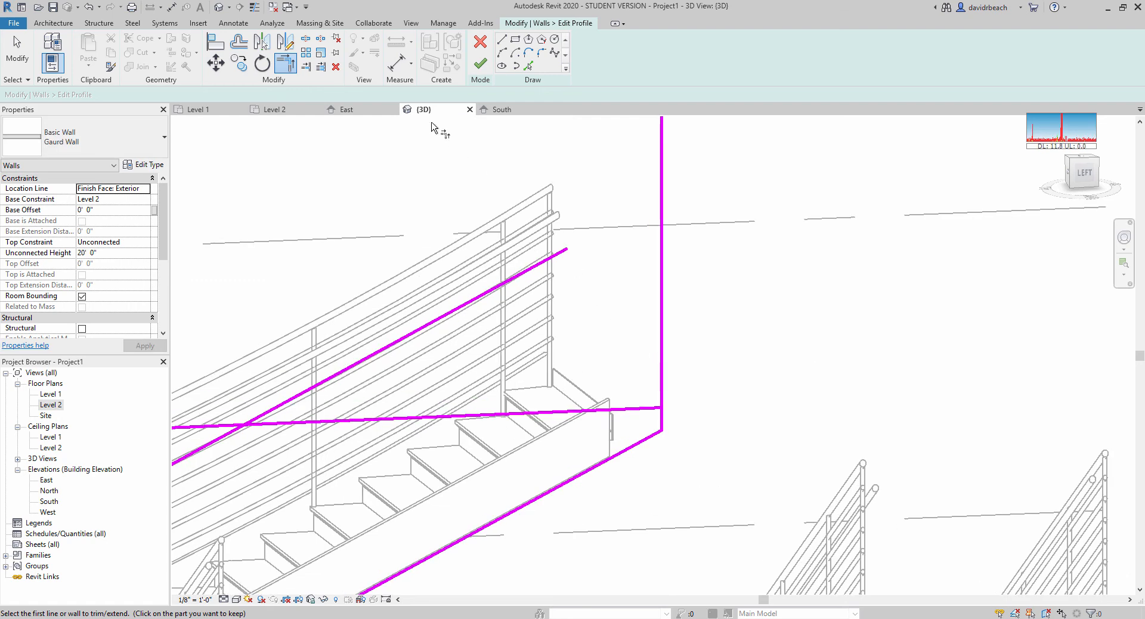
pyautogui.click(238, 42)
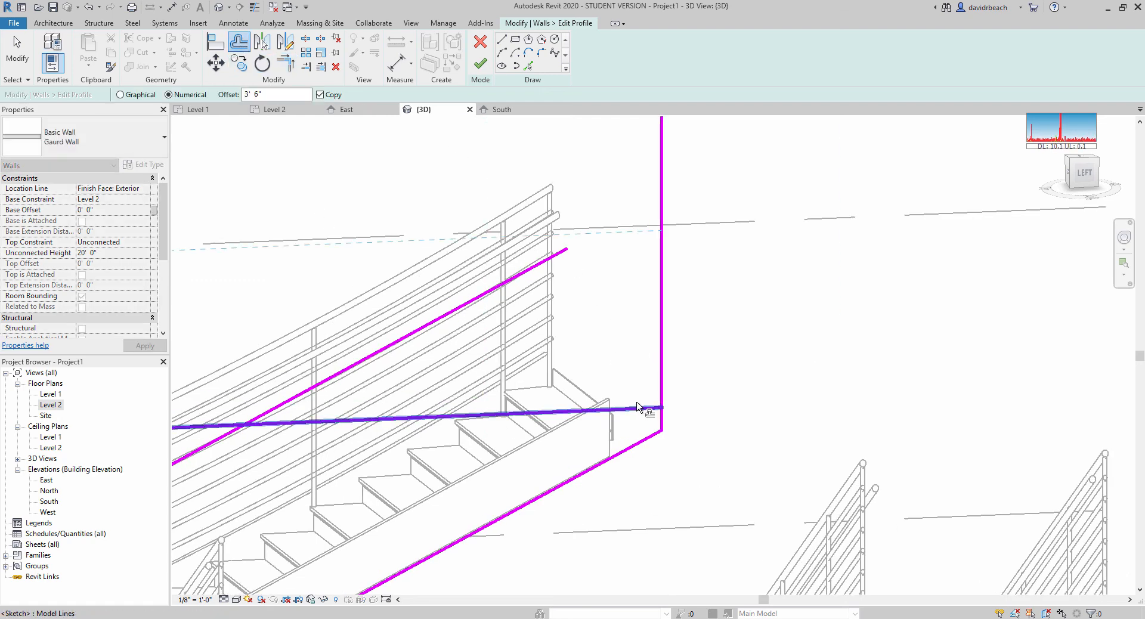
pyautogui.scroll(-1, 644, 399)
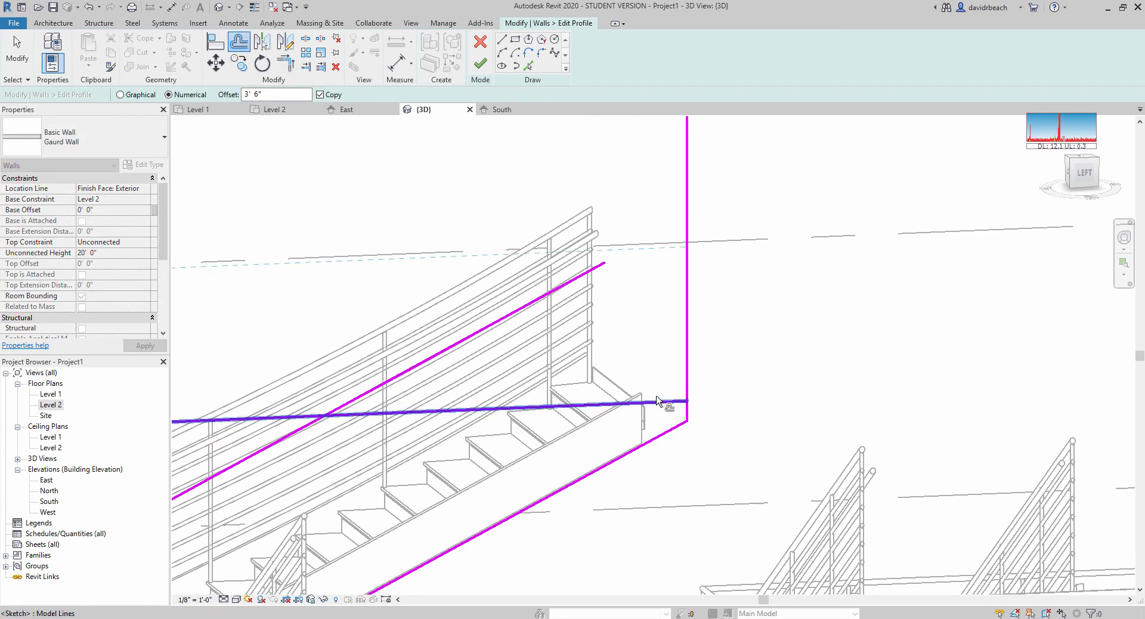
pyautogui.click(660, 403)
# Step: Extend the upper sloped line to a corner with the offset line above Level 2
pyautogui.press('t')
pyautogui.press('r')
pyautogui.click(593, 268)
pyautogui.click(667, 247)
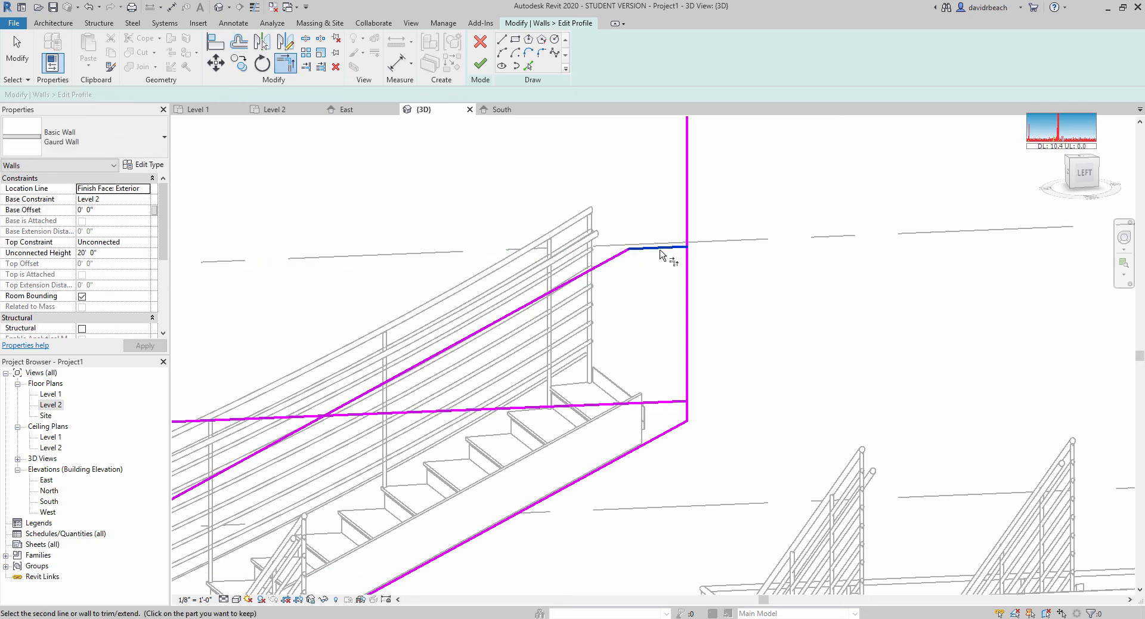
# Step: Delete the leftover horizontal Level 2 line crossing the guard wall's sloped profile
pyautogui.press('Escape')
pyautogui.press('Escape')
pyautogui.click(609, 407)
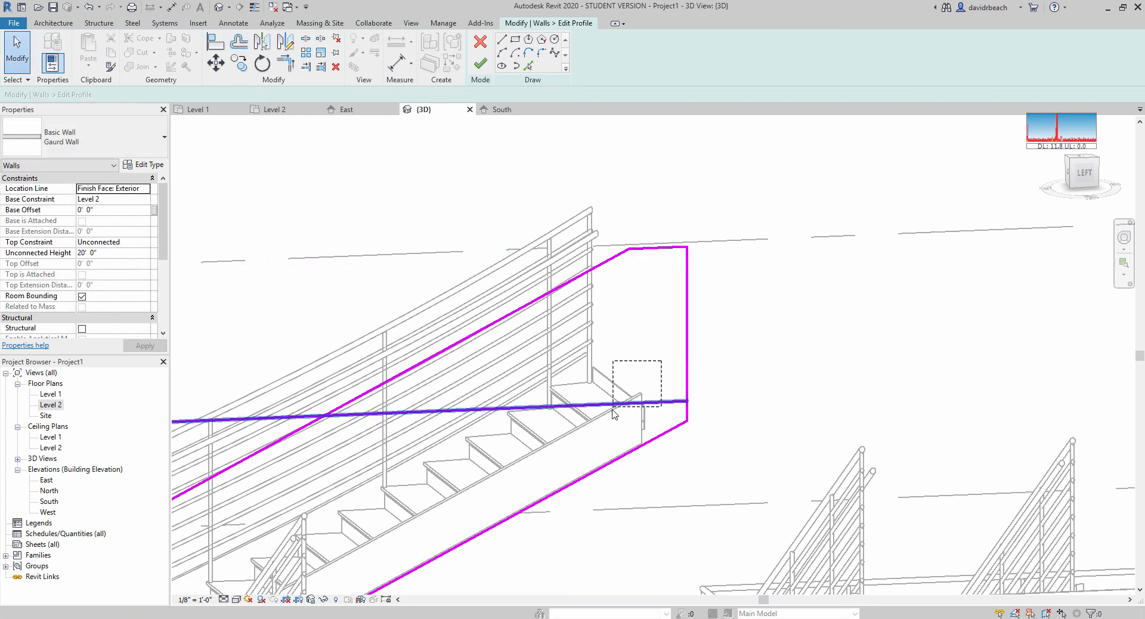
pyautogui.press('Delete')
pyautogui.scroll(-8, 477, 434)
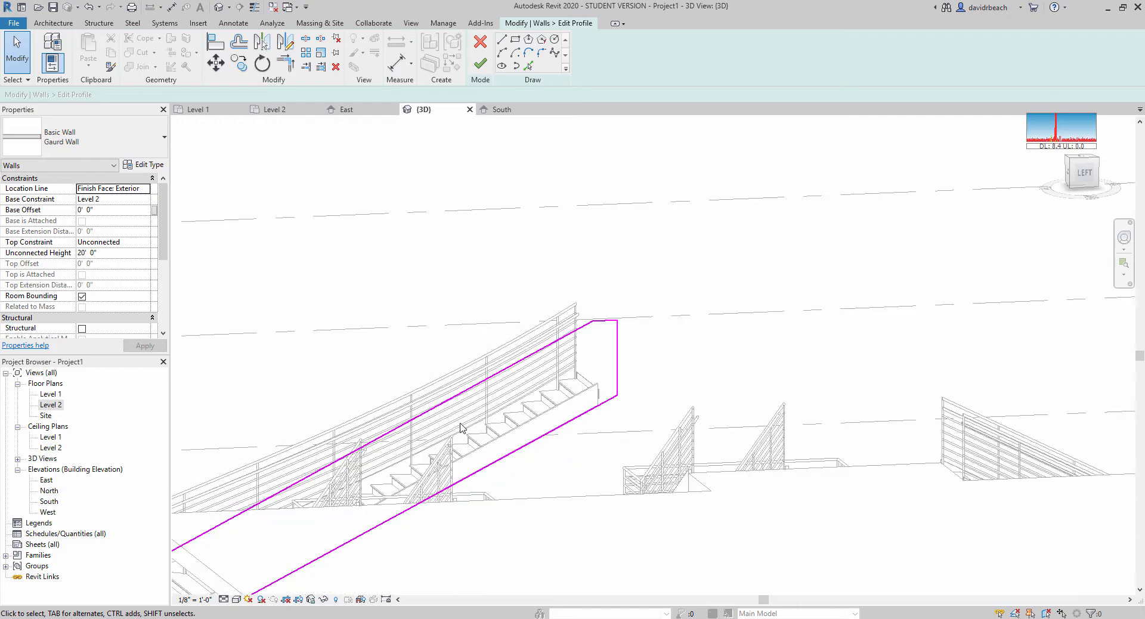
# Step: Try to finish the wall profile with the stray line high above the stair still in the sketch
pyautogui.moveTo(477, 435)
pyautogui.keyDown('shift'); pyautogui.mouseDown(button='middle')
pyautogui.moveTo(621, 428)
pyautogui.moveTo(843, 440)
pyautogui.moveTo(626, 475)
pyautogui.moveTo(861, 333)
pyautogui.mouseUp(button='middle'); pyautogui.keyUp('shift')
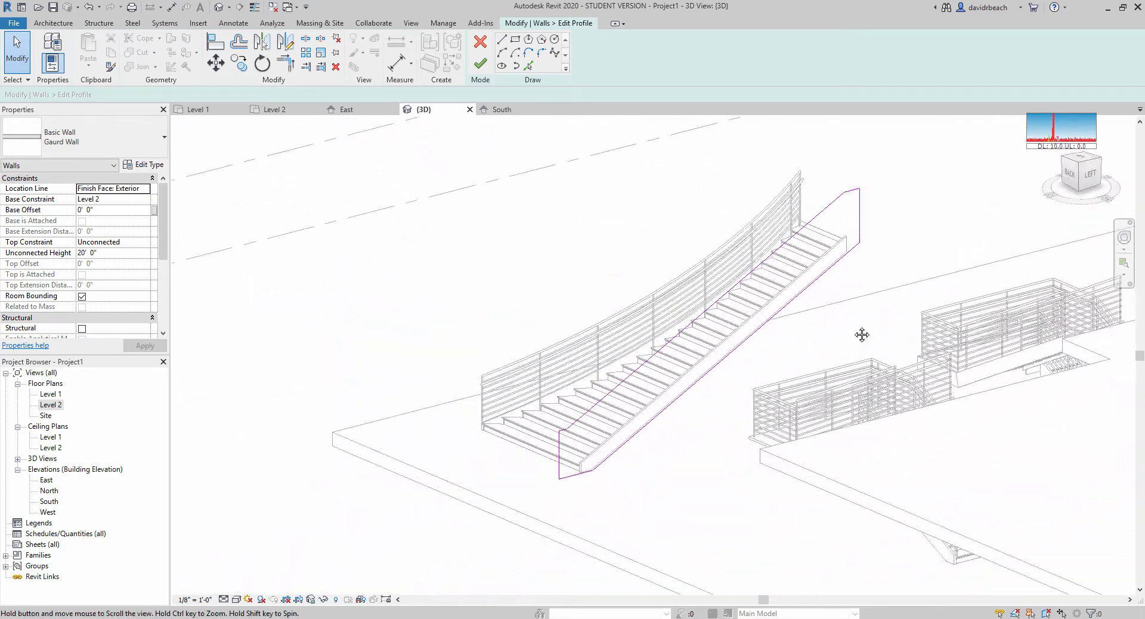
pyautogui.scroll(5, 704, 407)
pyautogui.moveTo(704, 407)
pyautogui.keyDown('shift'); pyautogui.mouseDown(button='middle')
pyautogui.moveTo(877, 404)
pyautogui.moveTo(788, 412)
pyautogui.moveTo(742, 450)
pyautogui.mouseUp(button='middle'); pyautogui.keyUp('shift')
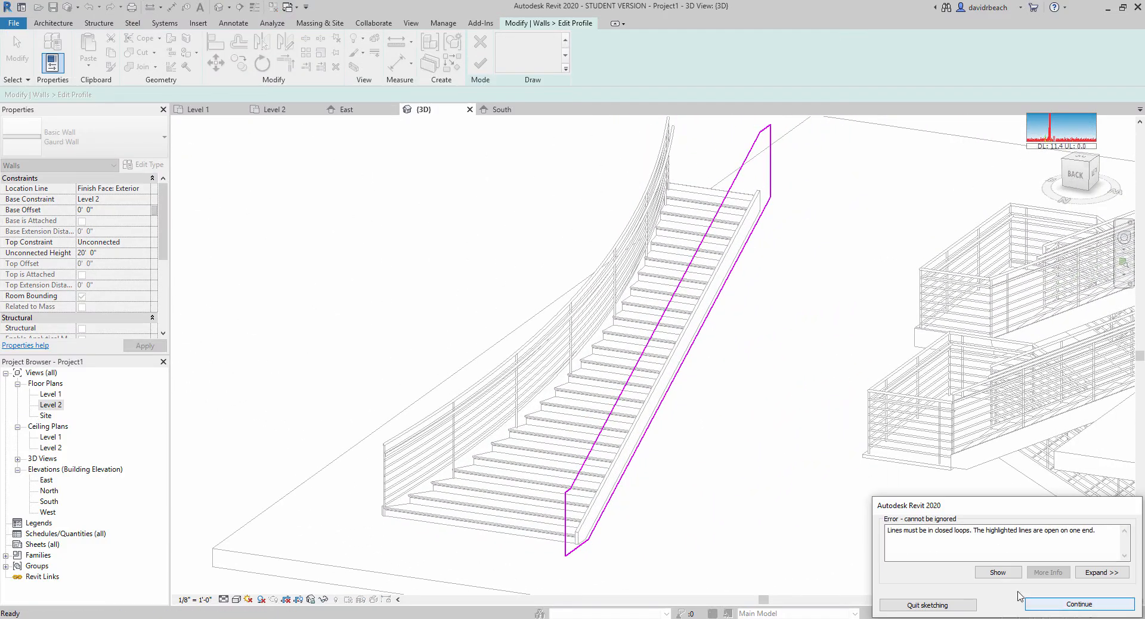
pyautogui.click(1078, 604)
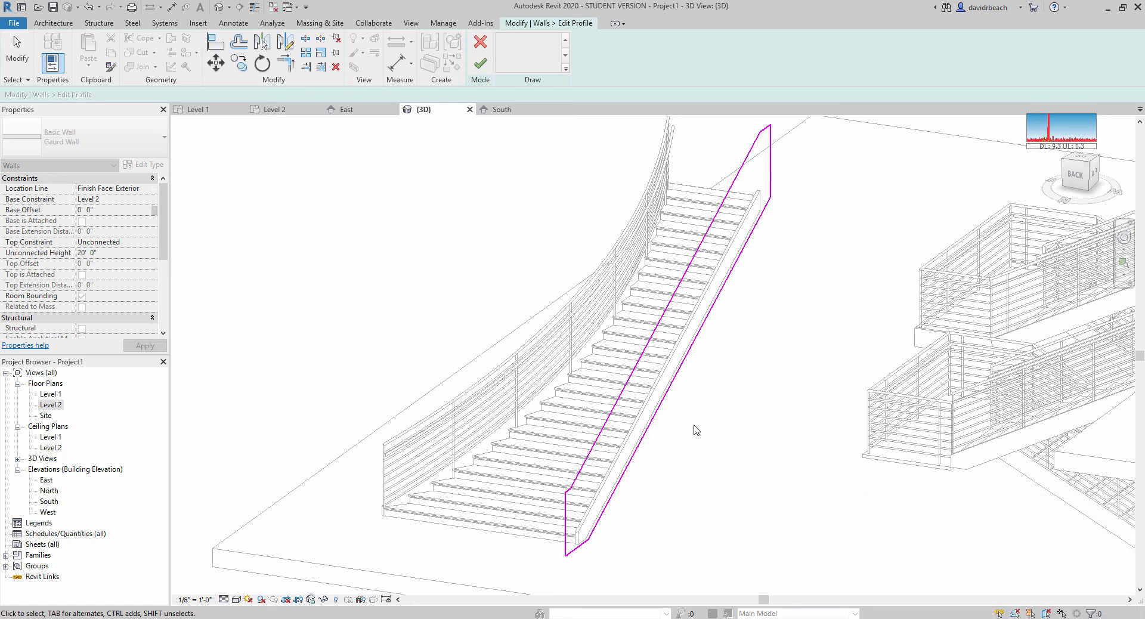
pyautogui.scroll(-5, 695, 427)
pyautogui.click(643, 215)
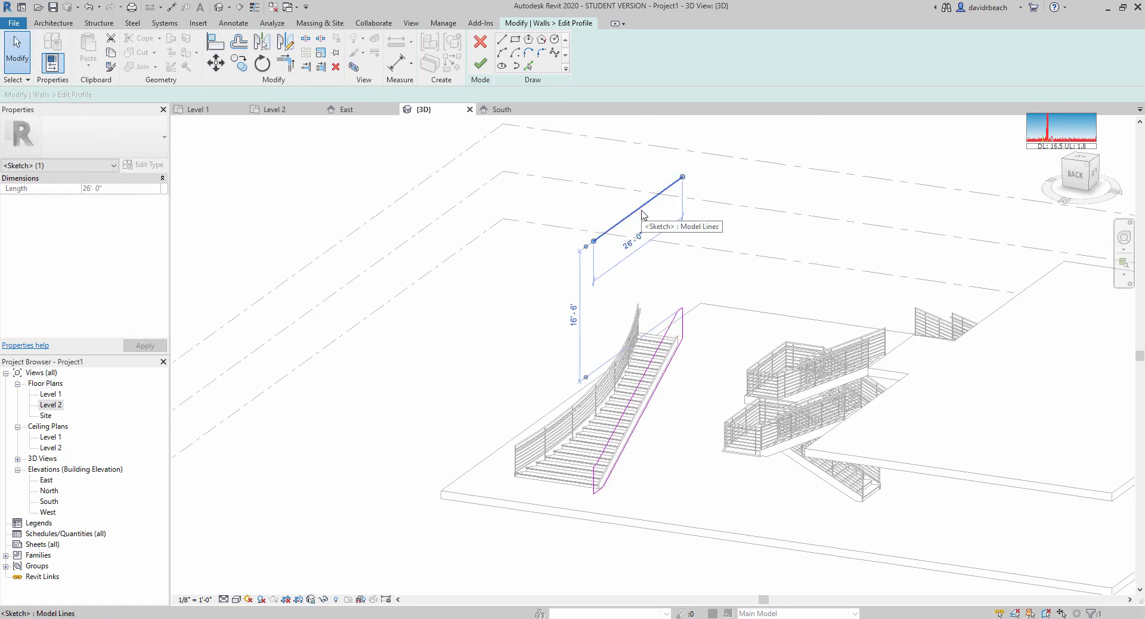
pyautogui.click(490, 340)
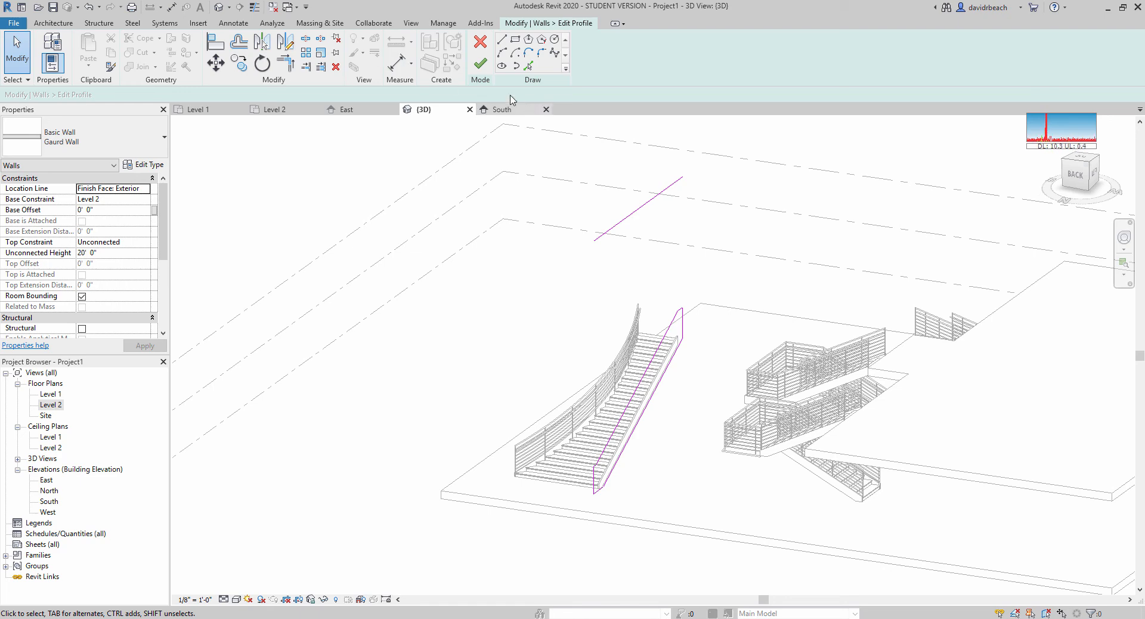
pyautogui.click(481, 63)
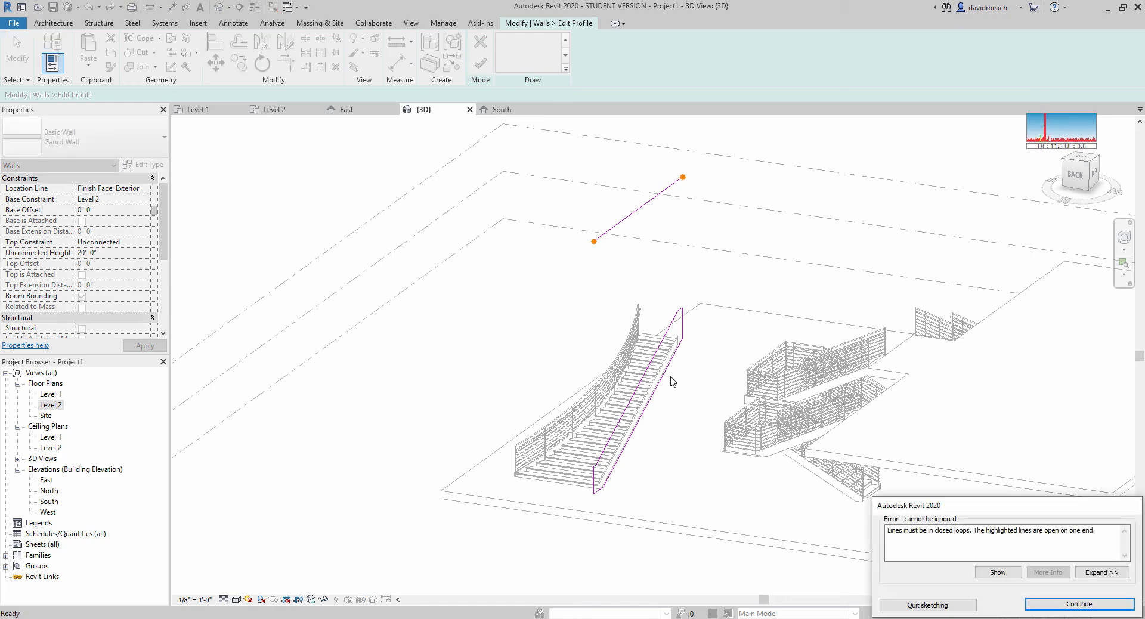
pyautogui.click(1079, 604)
# Step: Delete the stray sketch line high above the stair and finish editing the guard wall's profile
pyautogui.click(659, 206)
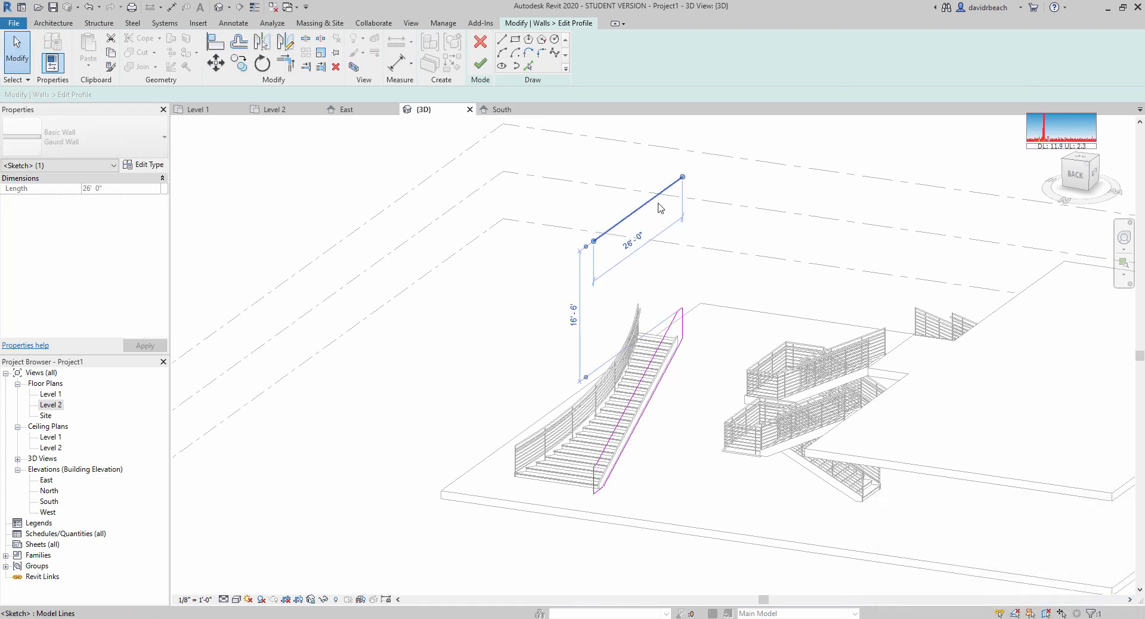
pyautogui.click(659, 208)
pyautogui.scroll(4, 581, 348)
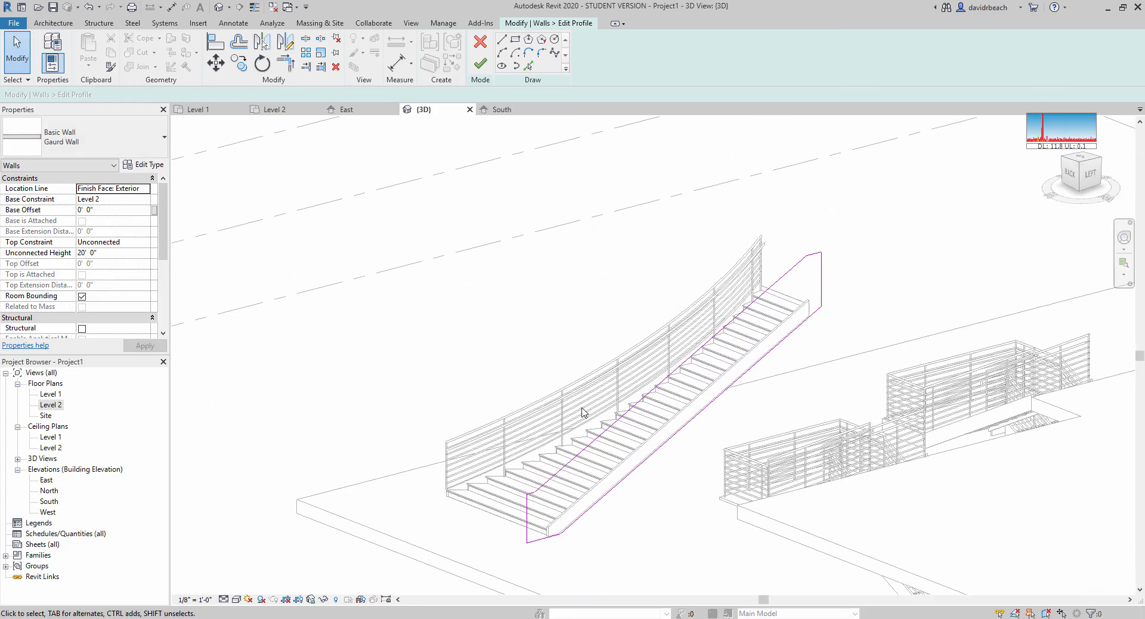
pyautogui.click(481, 63)
pyautogui.click(458, 306)
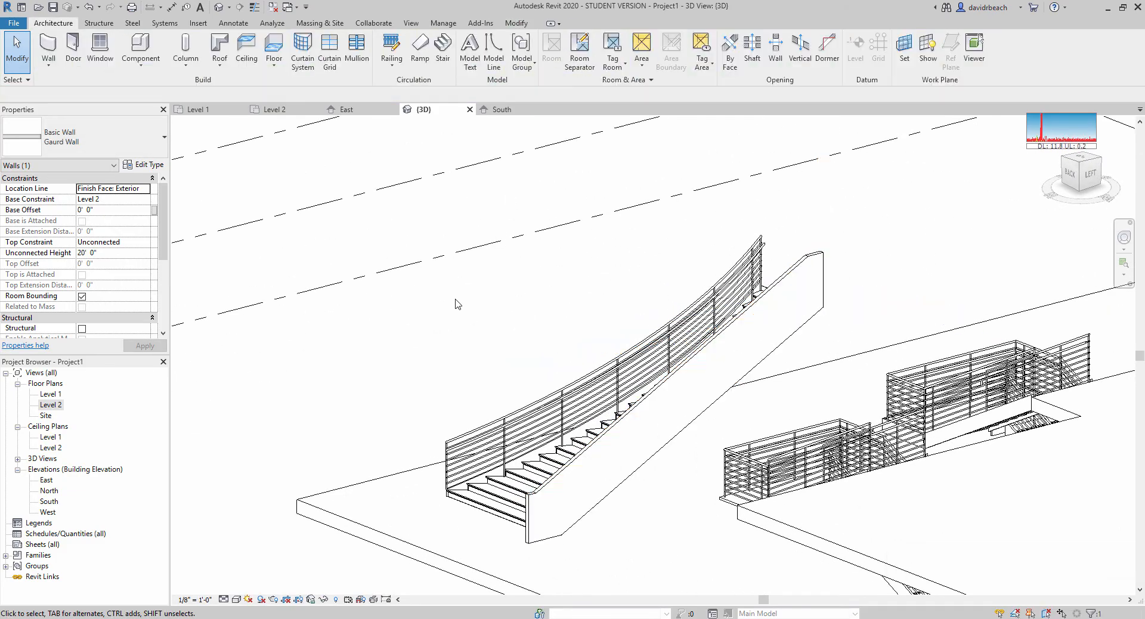
# Step: Examine how the sloped guard wall follows the straight side of the stair from its upper end to its lower end
pyautogui.keyDown('shift'); pyautogui.moveTo(458, 305); pyautogui.dragTo(734, 358, button='middle'); pyautogui.keyUp('shift')
pyautogui.scroll(3, 742, 448)
pyautogui.keyDown('shift'); pyautogui.moveTo(741, 448); pyautogui.dragTo(802, 530, button='middle'); pyautogui.keyUp('shift')
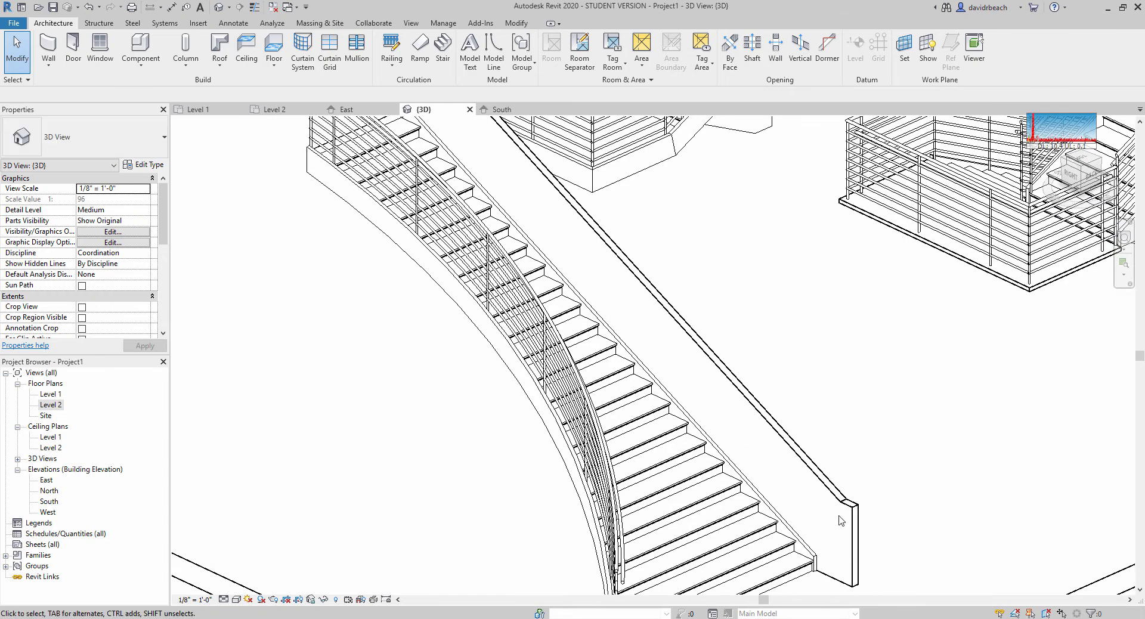
pyautogui.scroll(-2, 573, 236)
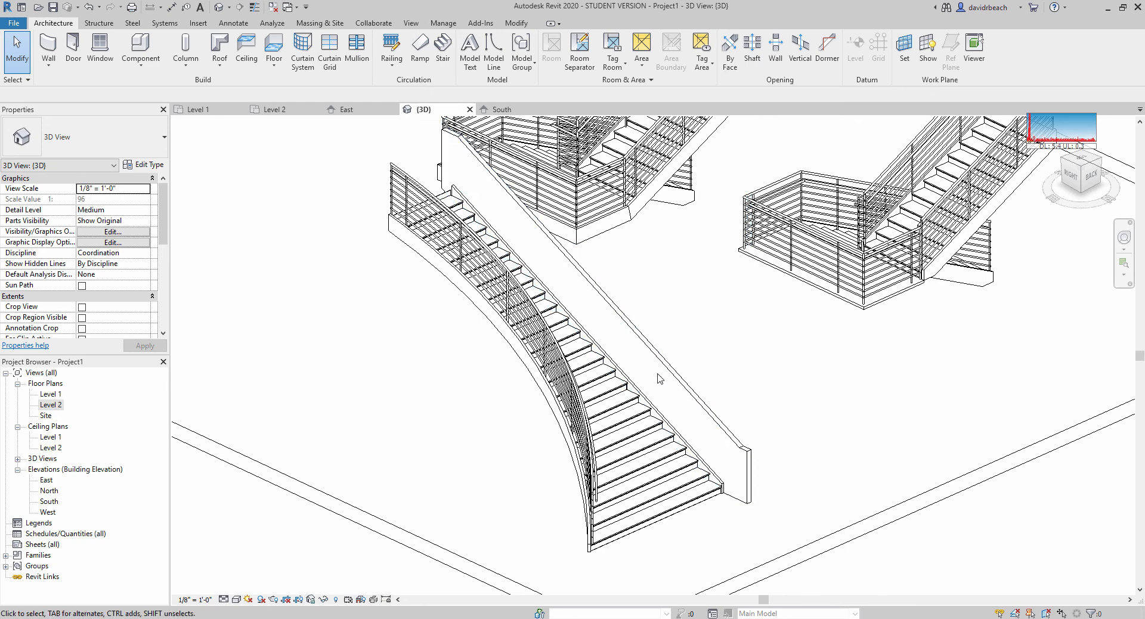
pyautogui.scroll(1, 697, 435)
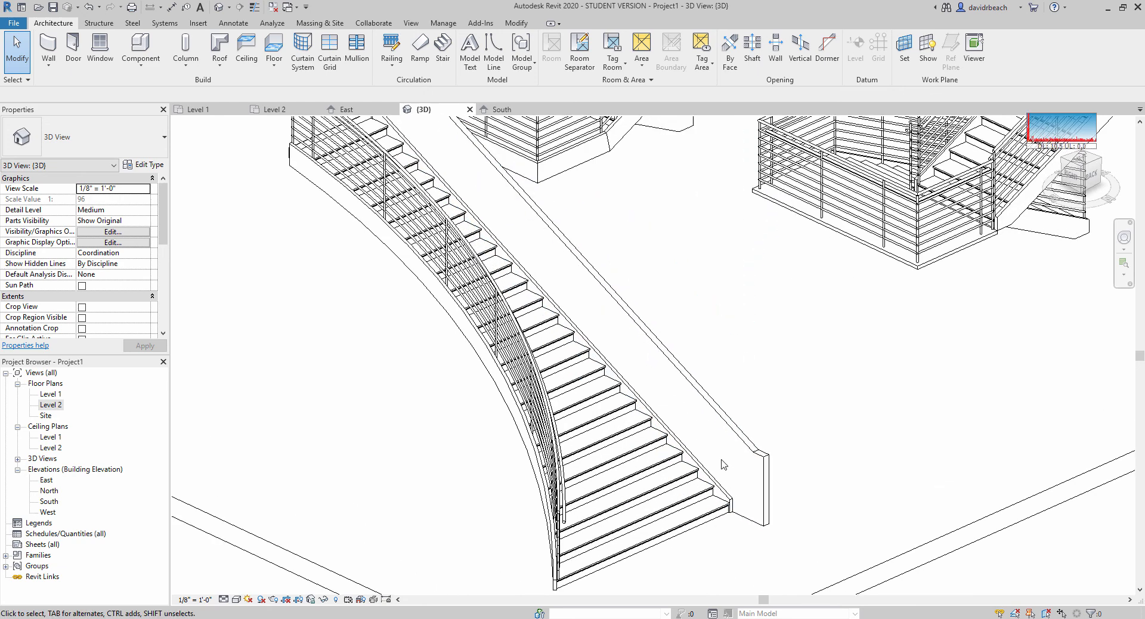
pyautogui.moveTo(721, 473); pyautogui.dragTo(723, 491, button='middle')
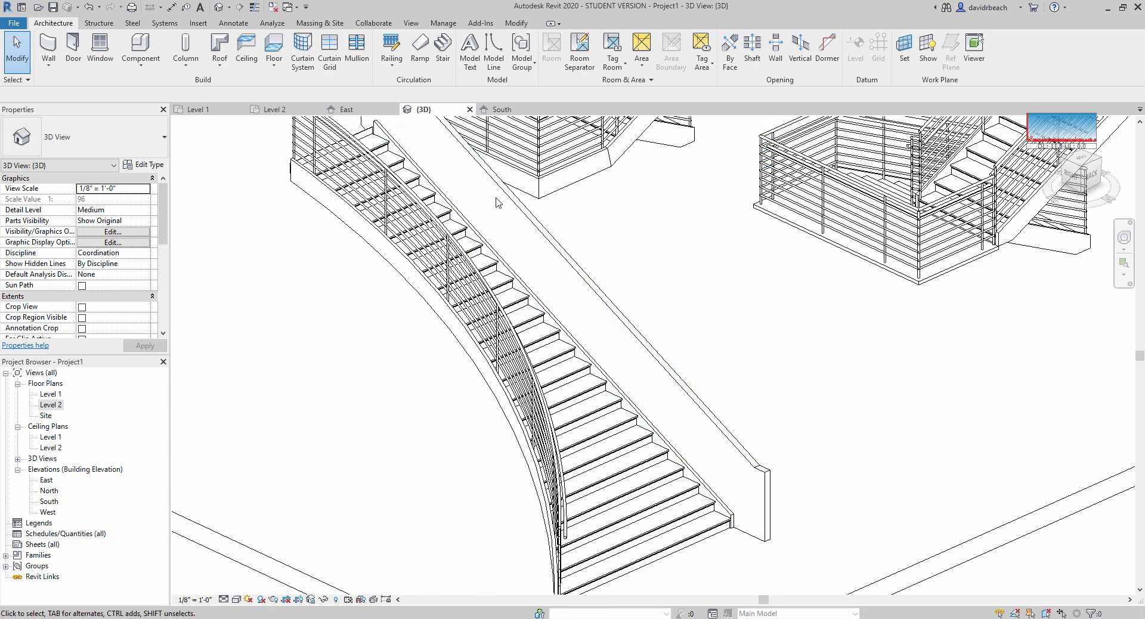
pyautogui.moveTo(509, 216); pyautogui.dragTo(521, 242, button='middle')
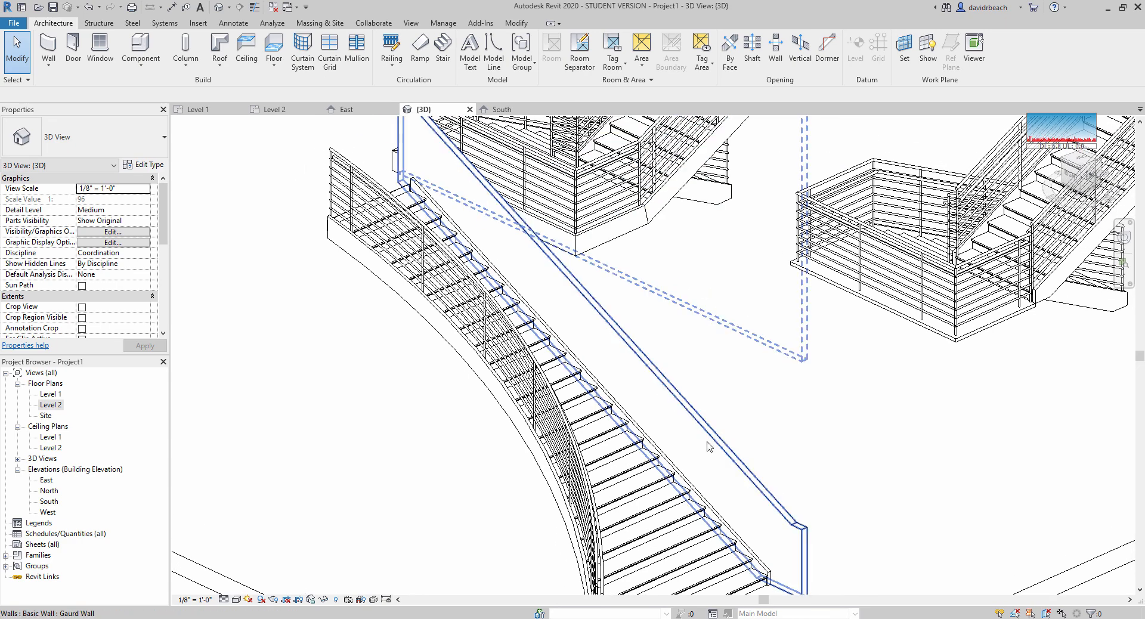
pyautogui.scroll(-1, 713, 453)
pyautogui.moveTo(744, 519); pyautogui.dragTo(740, 475, button='middle')
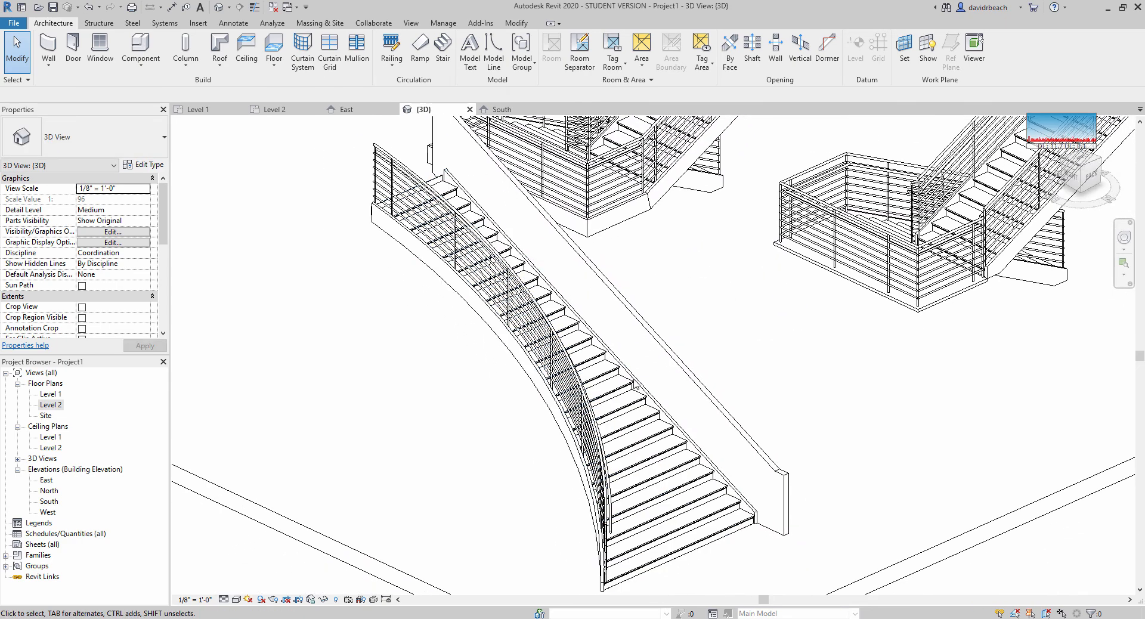
# Step: Review the whole custom stair with its guard wall and curved railing from several angles in the 3D view
pyautogui.moveTo(563, 294)
pyautogui.keyDown('shift'); pyautogui.mouseDown(button='middle')
pyautogui.moveTo(328, 236)
pyautogui.moveTo(555, 276)
pyautogui.mouseUp(button='middle'); pyautogui.keyUp('shift')
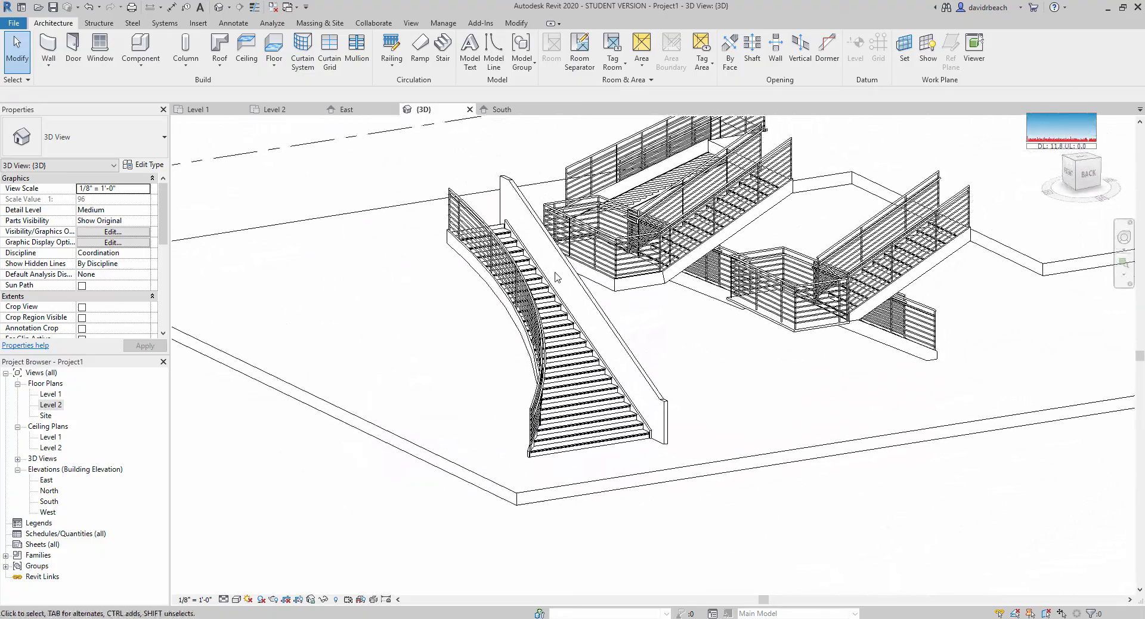
pyautogui.scroll(2, 660, 378)
pyautogui.scroll(-3, 666, 392)
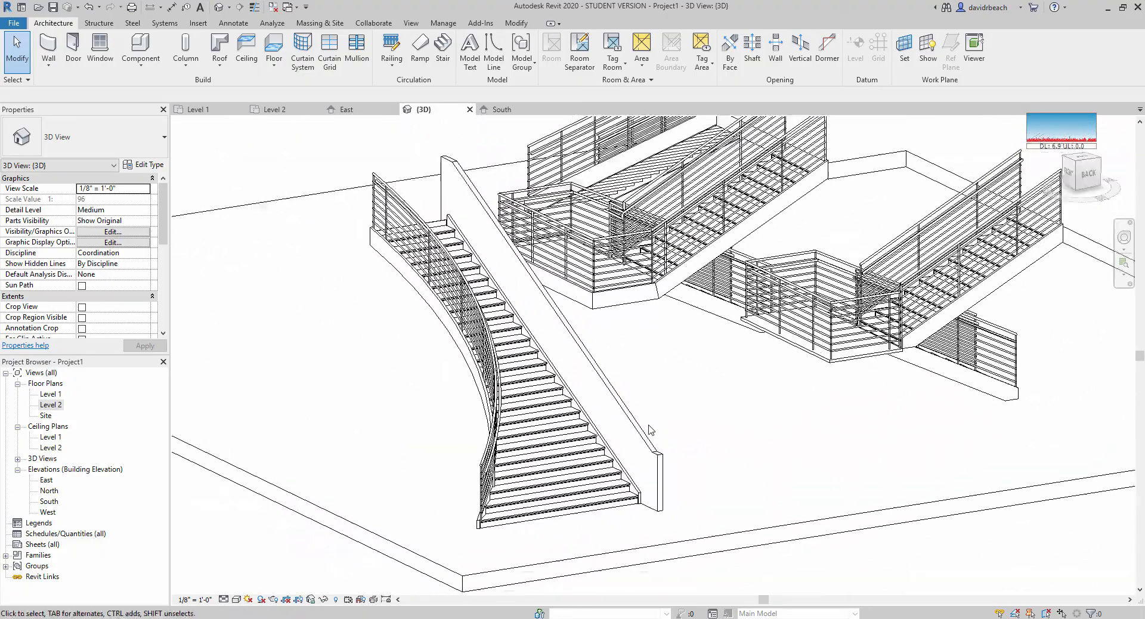
pyautogui.keyDown('shift'); pyautogui.moveTo(666, 392); pyautogui.dragTo(734, 414, button='middle'); pyautogui.keyUp('shift')
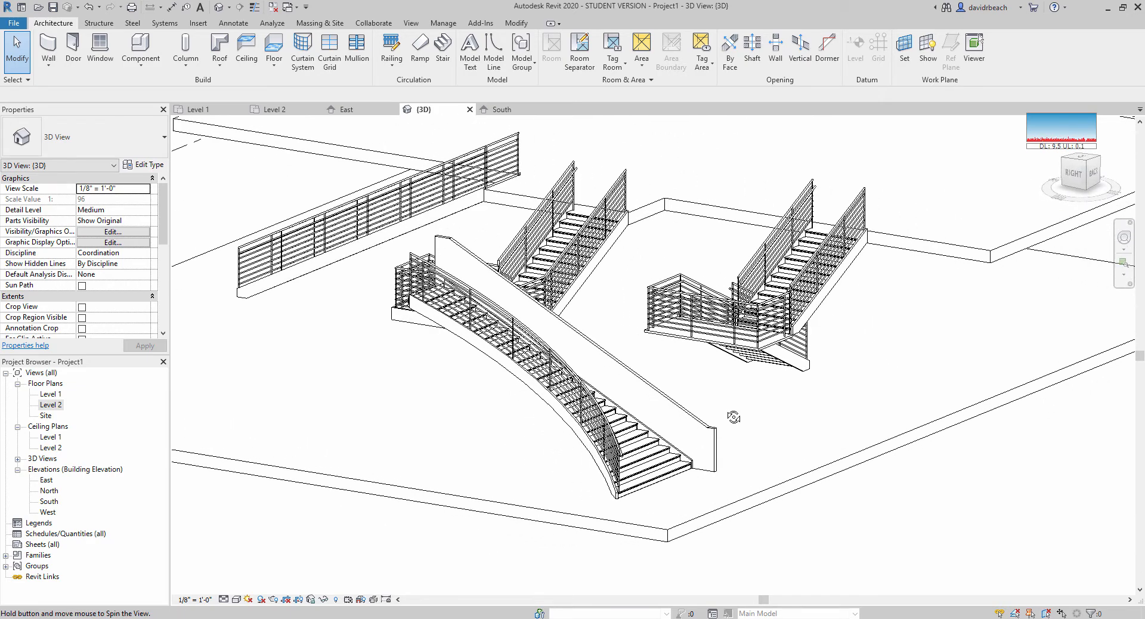
pyautogui.scroll(-1, 733, 414)
pyautogui.moveTo(381, 403); pyautogui.dragTo(465, 421, button='middle')
pyautogui.scroll(1, 461, 427)
pyautogui.scroll(-2, 416, 410)
pyautogui.scroll(1, 467, 425)
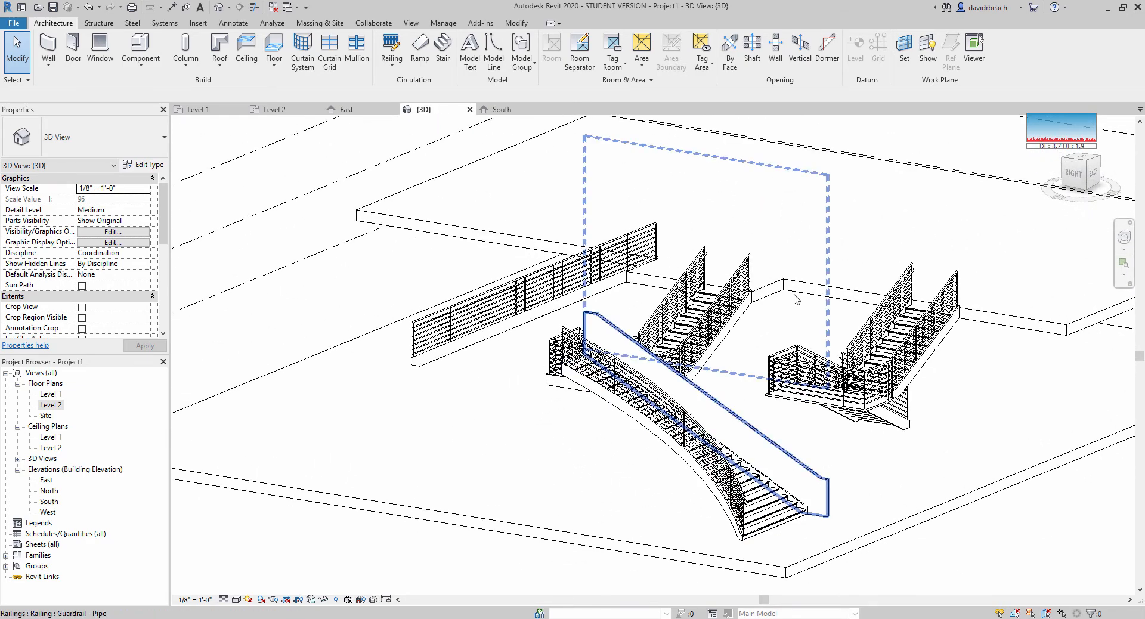
pyautogui.keyDown('shift'); pyautogui.moveTo(476, 381); pyautogui.dragTo(431, 377, button='middle'); pyautogui.keyUp('shift')
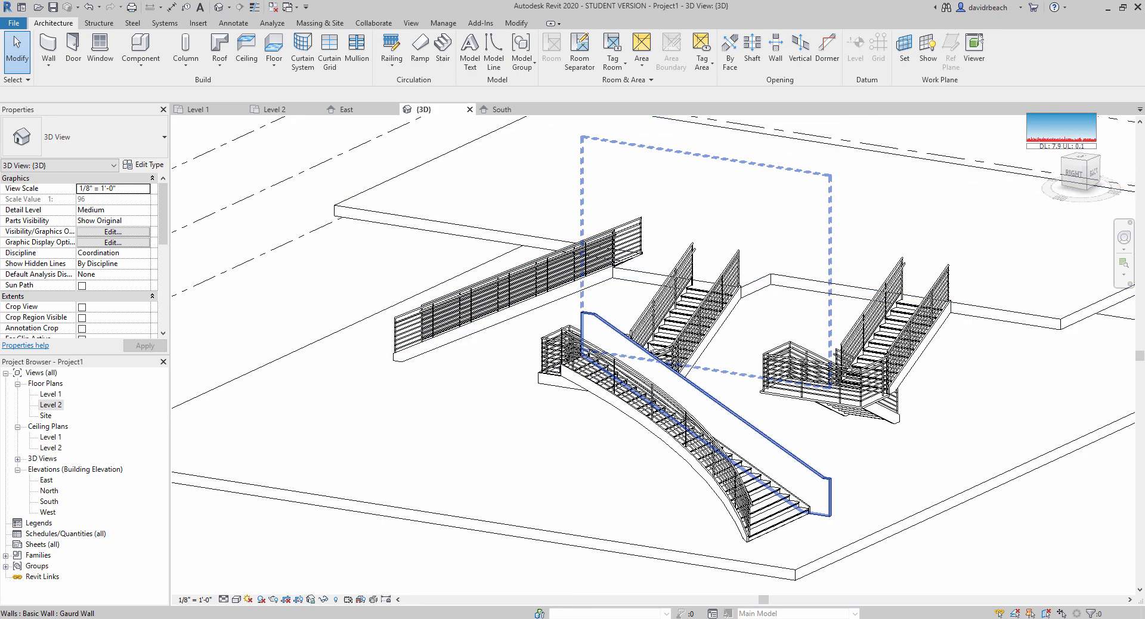
pyautogui.scroll(2, 735, 469)
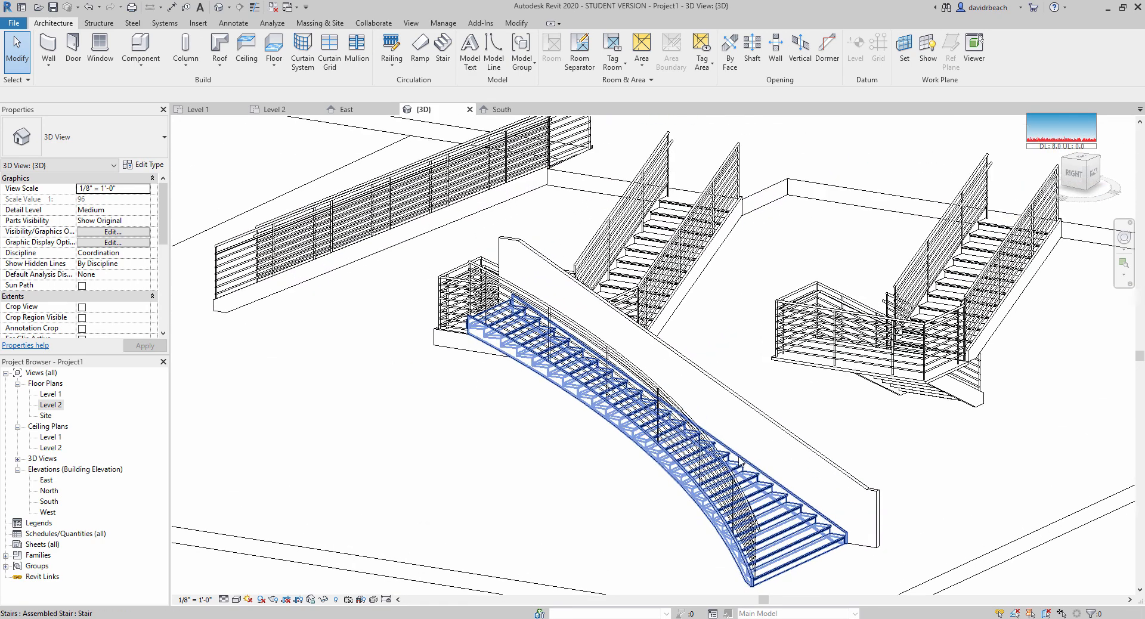
pyautogui.click(884, 504)
pyautogui.keyDown('shift'); pyautogui.moveTo(884, 504); pyautogui.dragTo(512, 480, button='middle'); pyautogui.keyUp('shift')
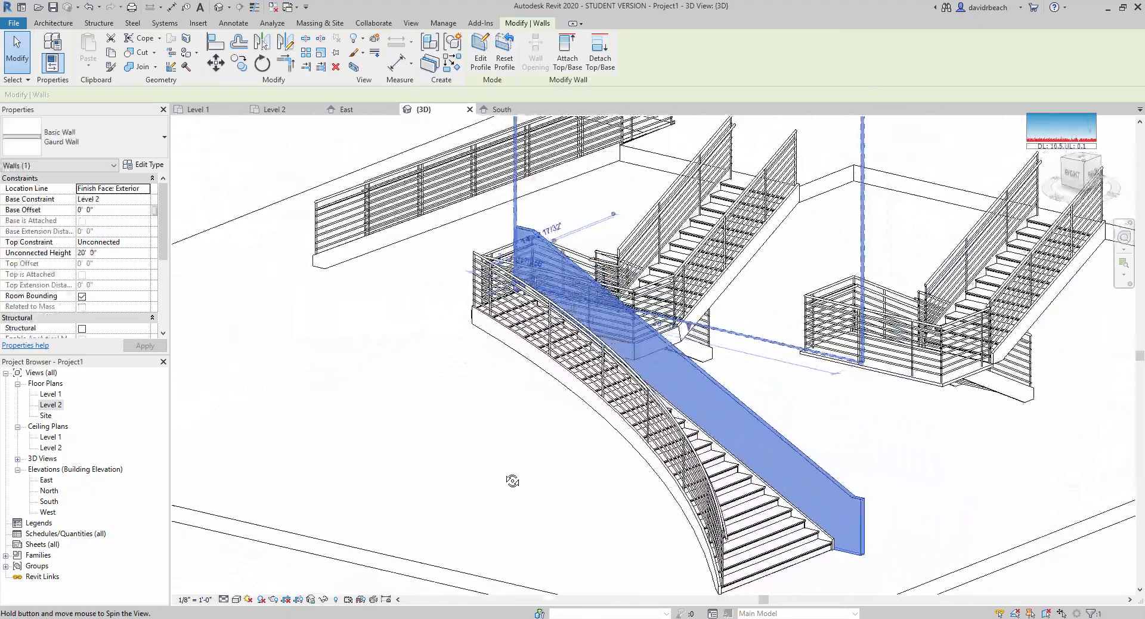
pyautogui.click(498, 473)
pyautogui.scroll(-3, 499, 477)
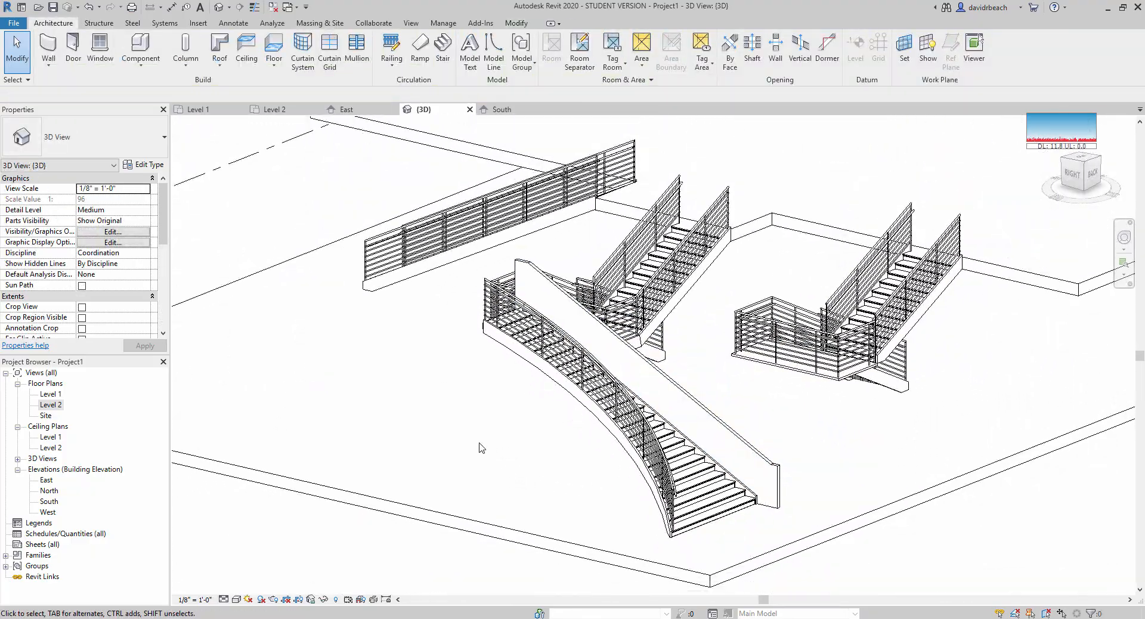